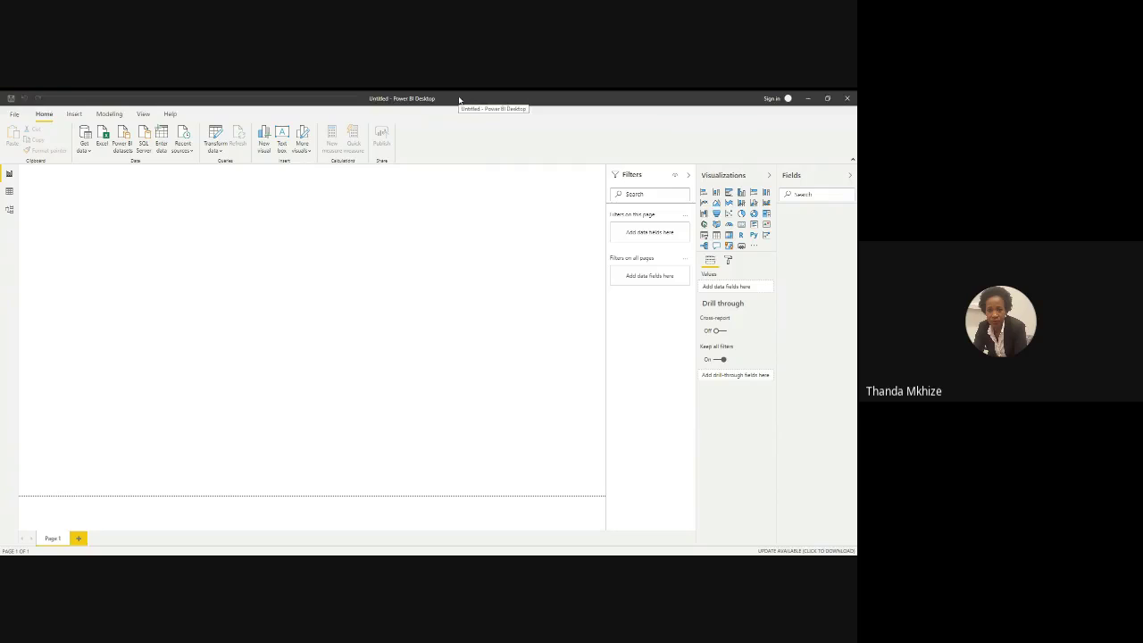
pyautogui.doubleClick(446, 100)
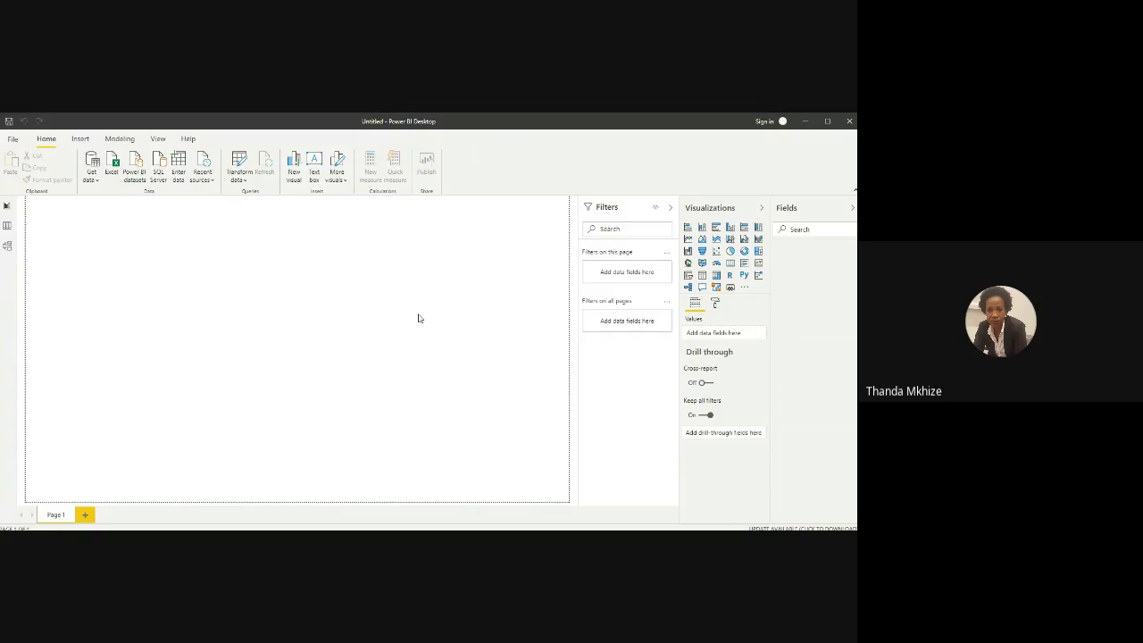
pyautogui.click(14, 141)
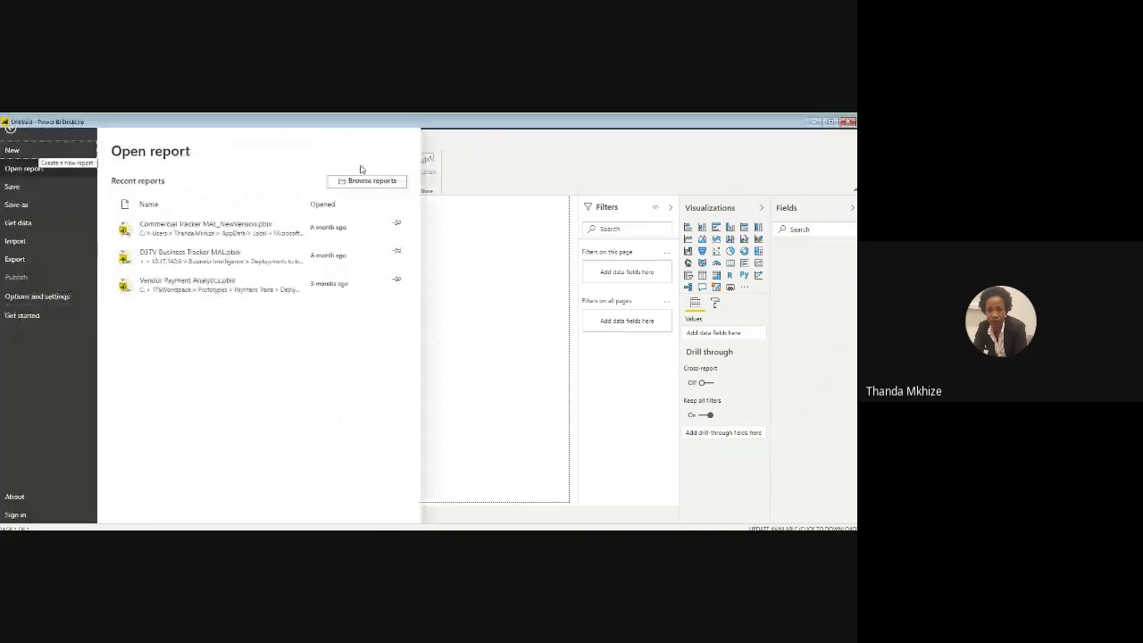
pyautogui.press('Escape')
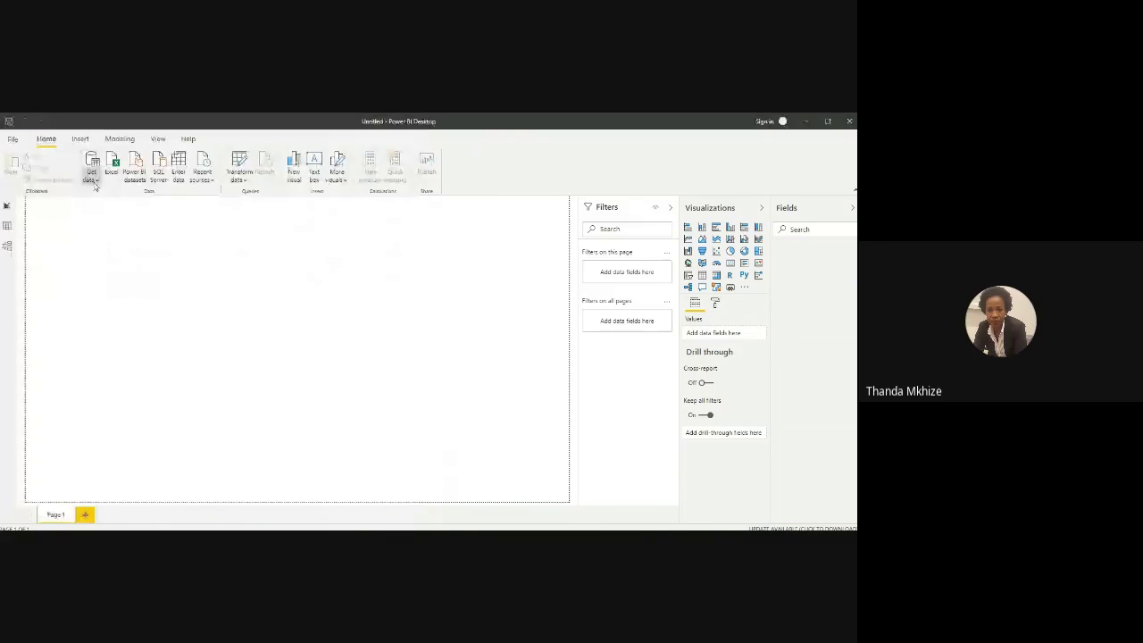
# Step: Open the full list of available data source connectors for getting data
pyautogui.click(93, 180)
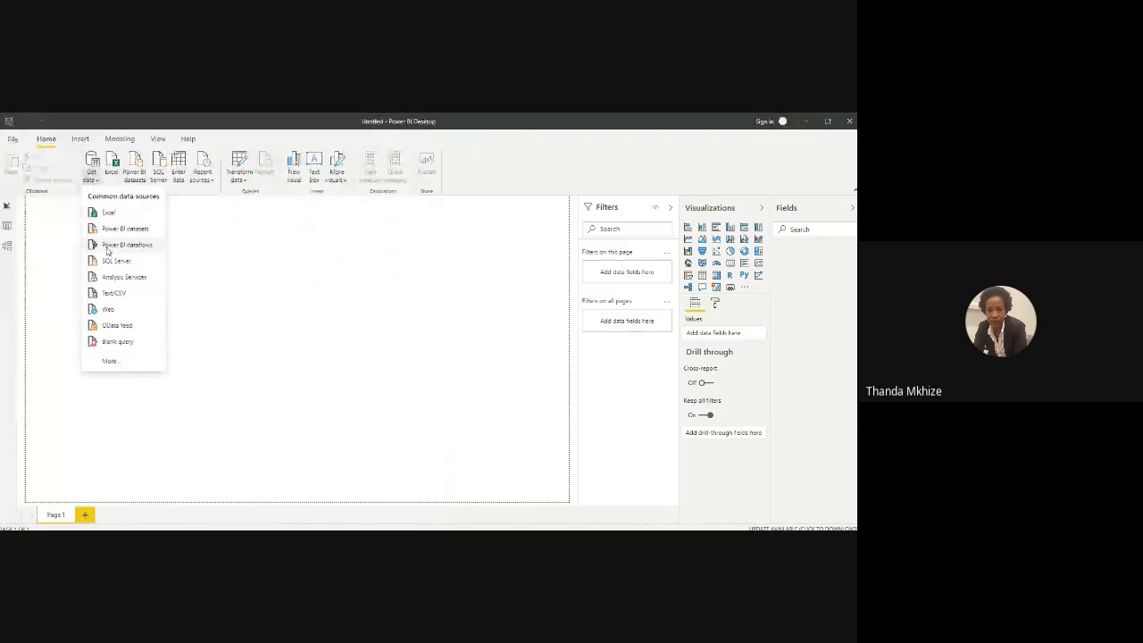
pyautogui.click(108, 362)
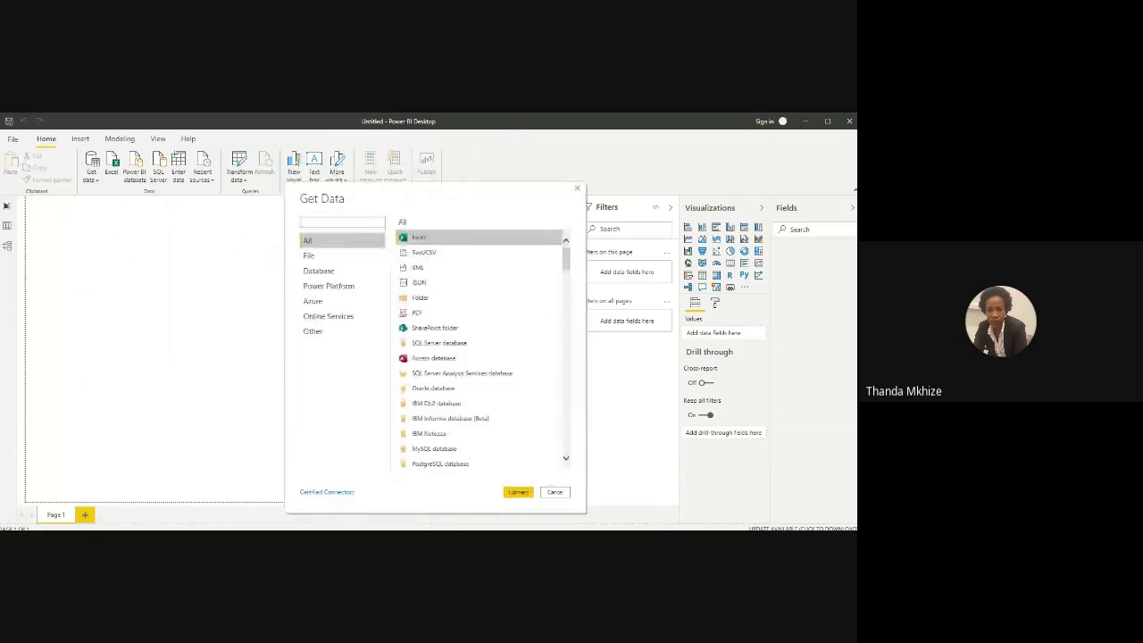
# Step: Browse the complete list of data connectors to see which file, database, Azure and online sources are supported
pyautogui.scroll(-1, 482, 348)
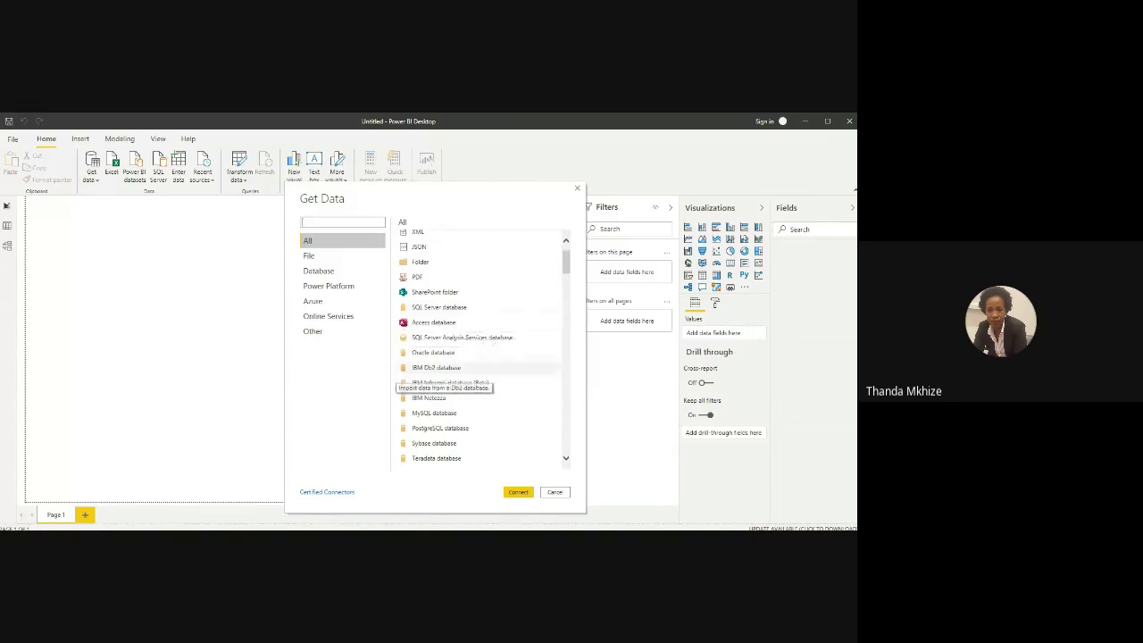
pyautogui.scroll(-2, 446, 371)
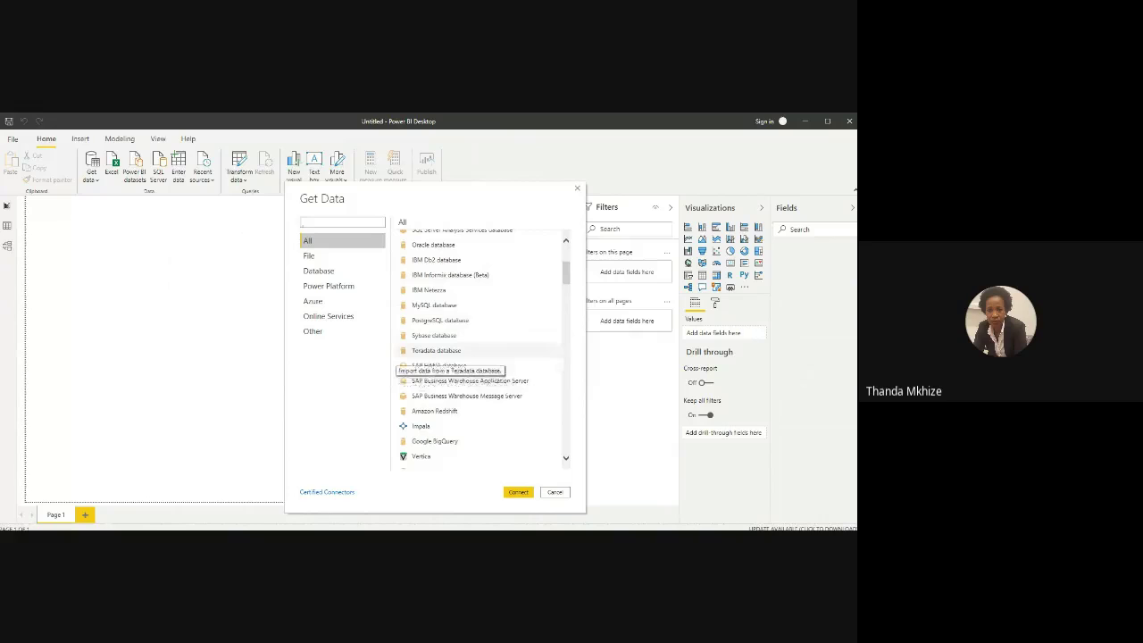
pyautogui.scroll(-1, 446, 366)
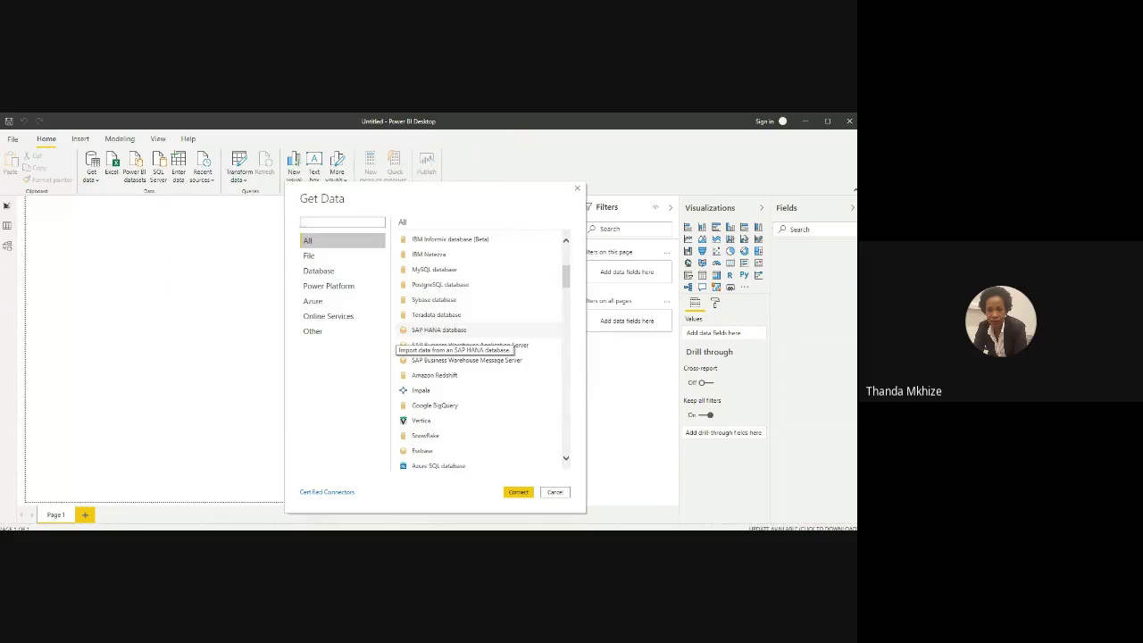
pyautogui.scroll(-1, 447, 348)
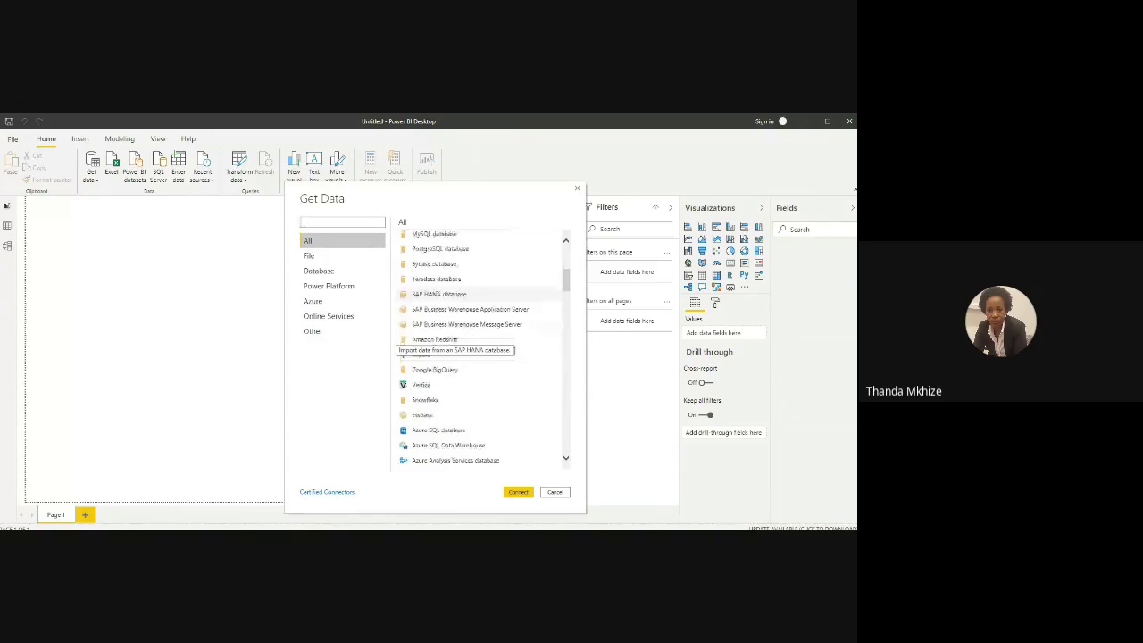
pyautogui.scroll(-2, 446, 348)
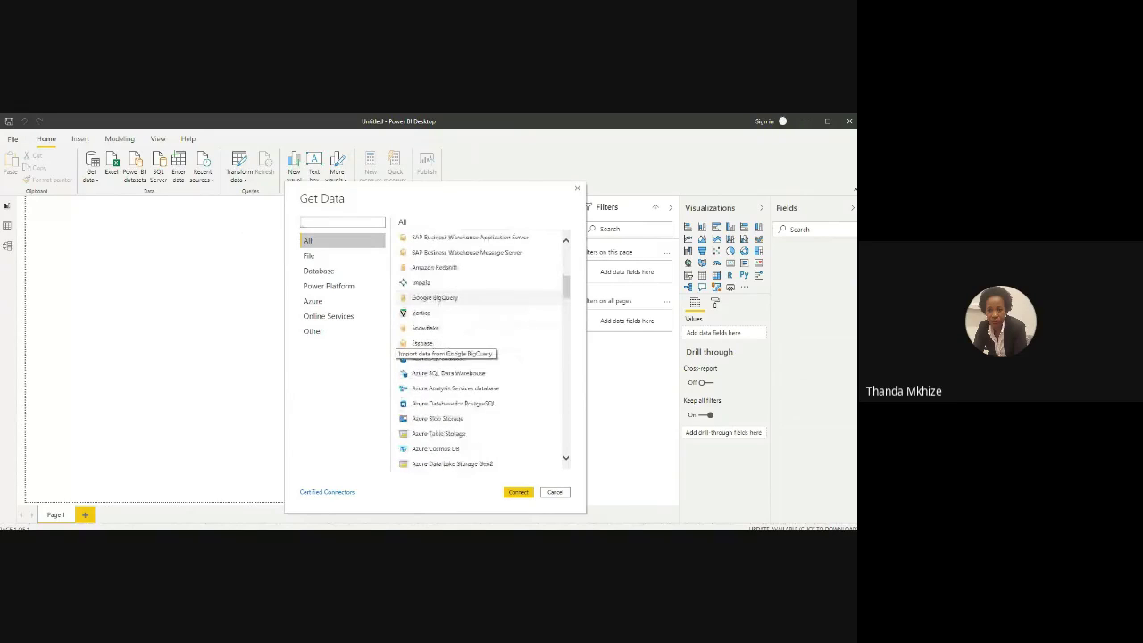
pyautogui.scroll(-1, 446, 348)
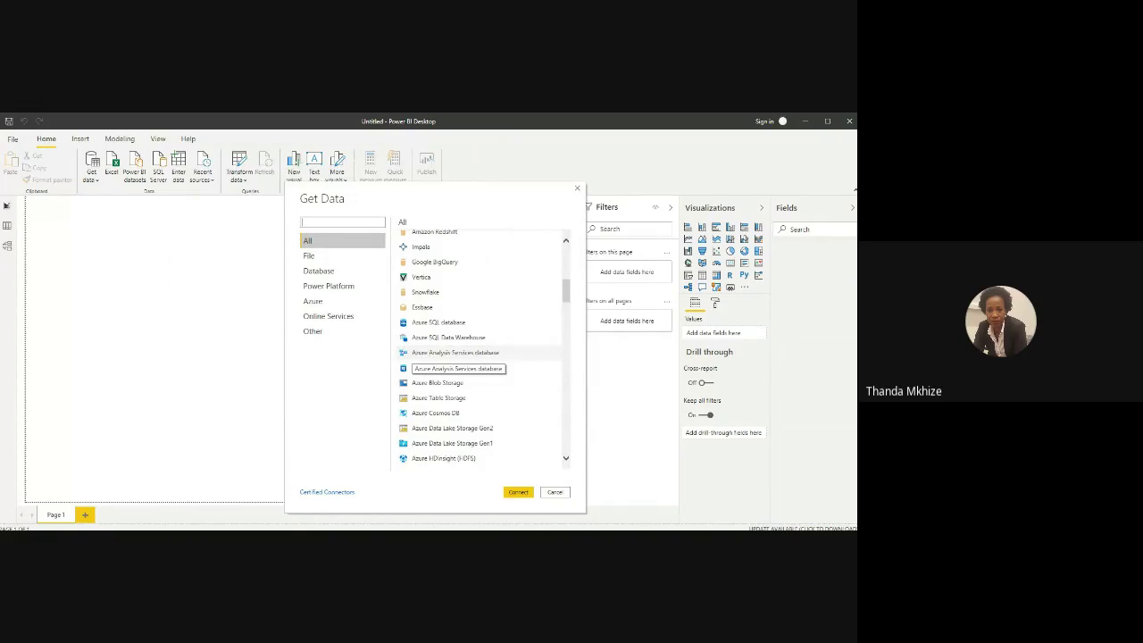
pyautogui.scroll(-1, 447, 357)
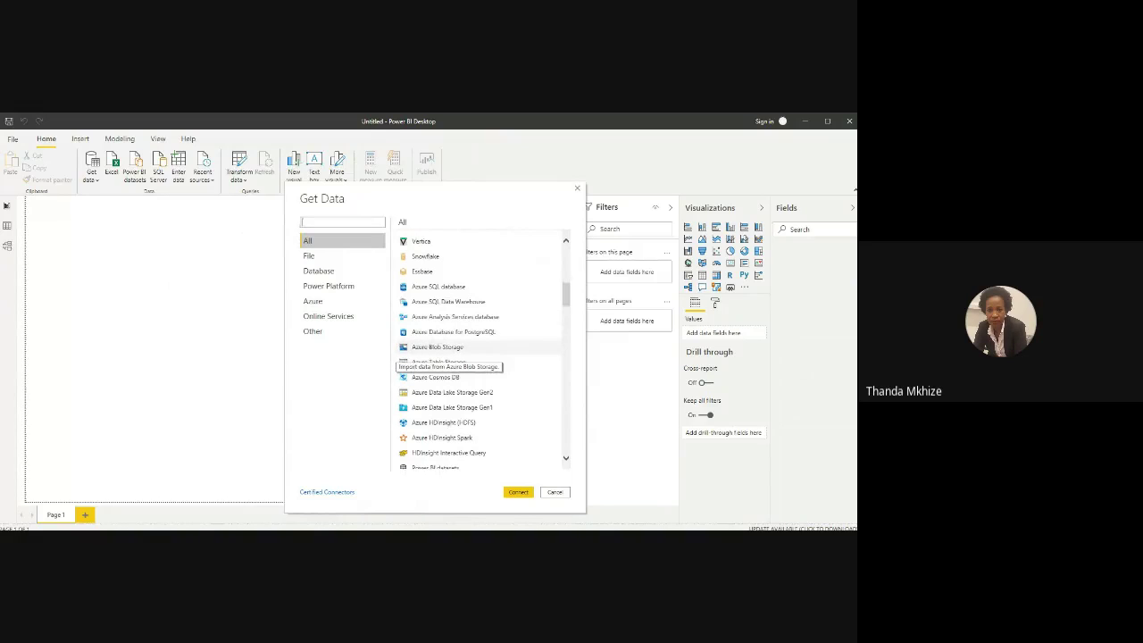
pyautogui.scroll(-2, 447, 357)
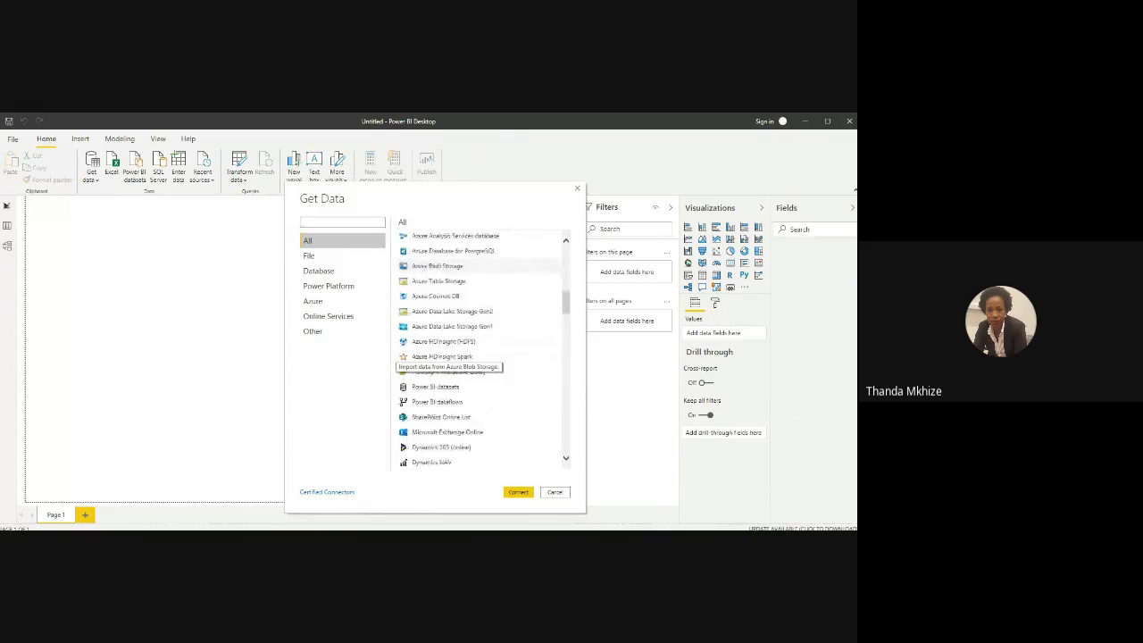
pyautogui.scroll(-10, 447, 357)
pyautogui.scroll(-5, 483, 348)
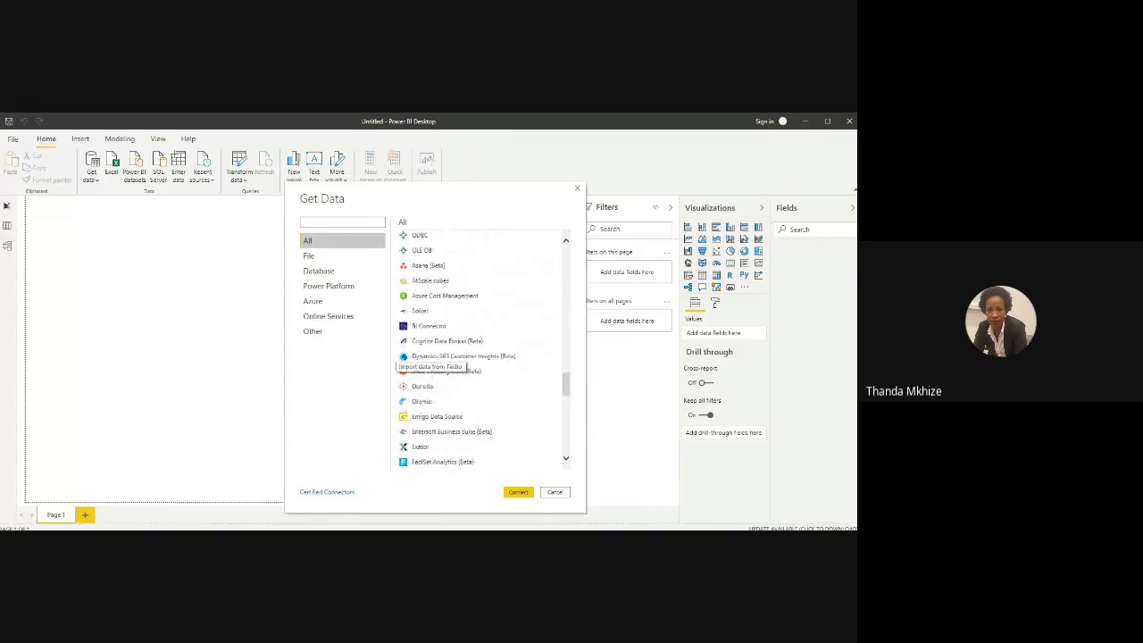
pyautogui.scroll(-4, 483, 349)
pyautogui.scroll(-2, 406, 361)
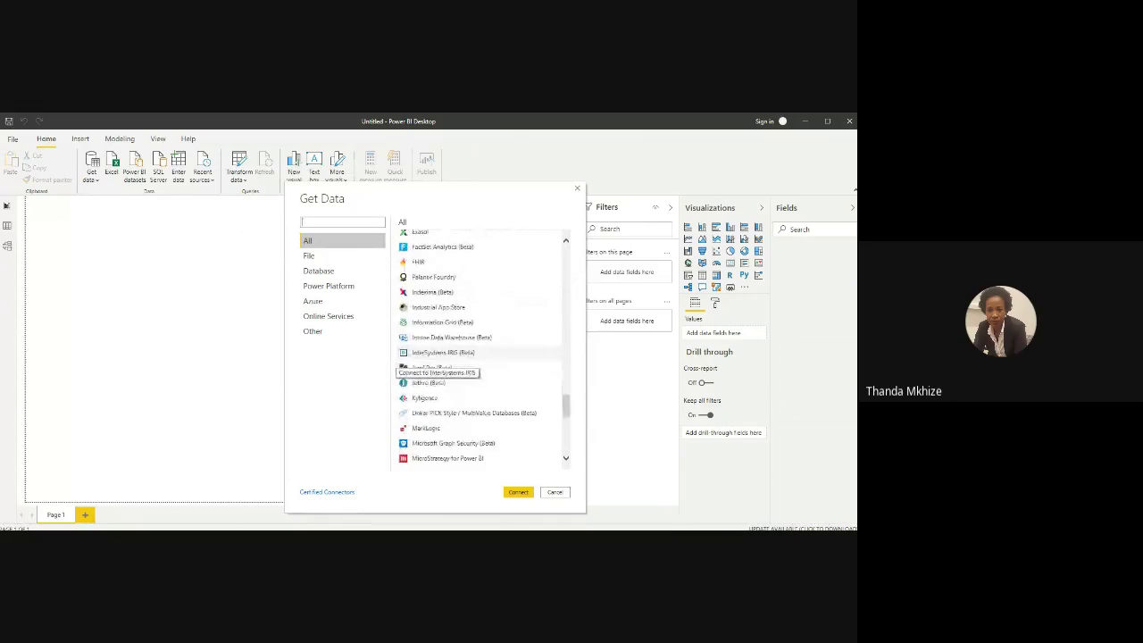
pyautogui.scroll(-2, 406, 366)
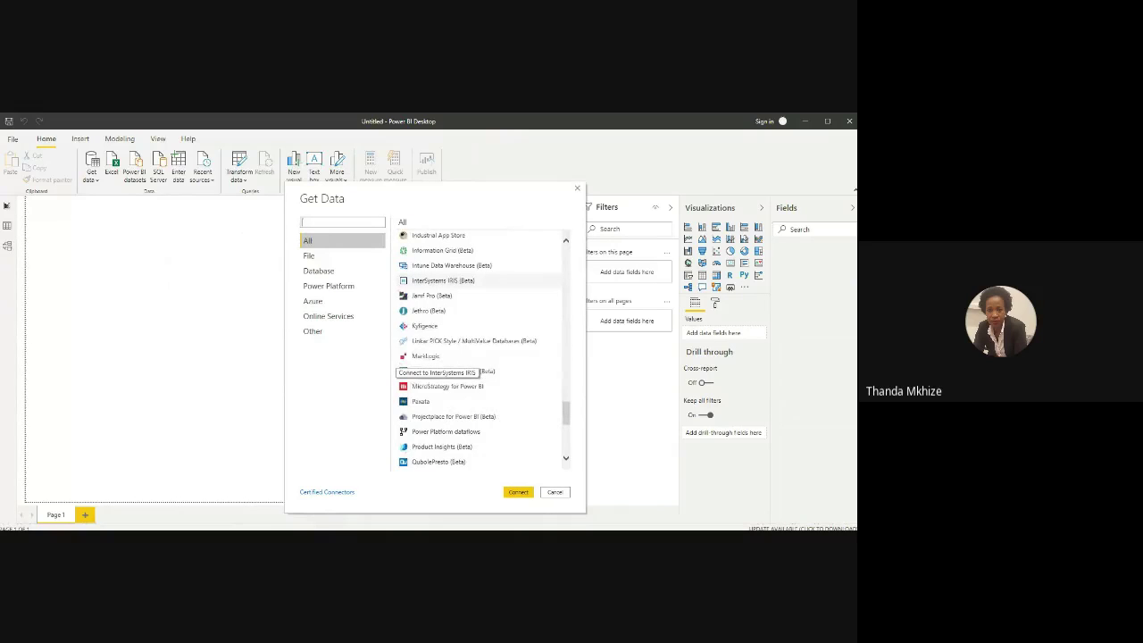
pyautogui.scroll(-2, 407, 366)
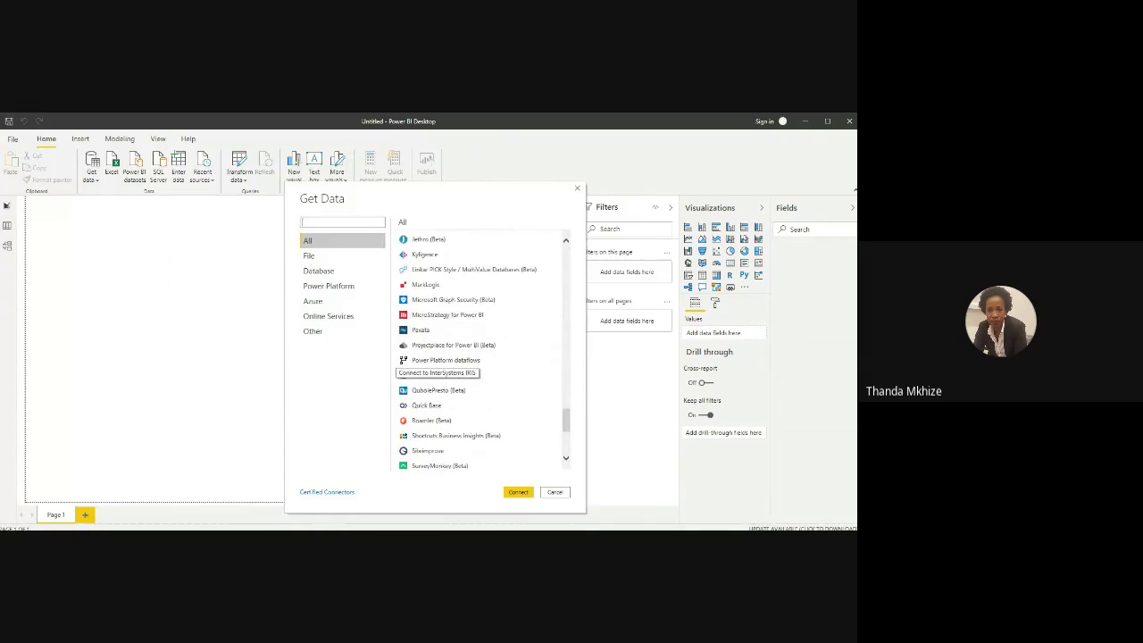
pyautogui.scroll(1, 406, 366)
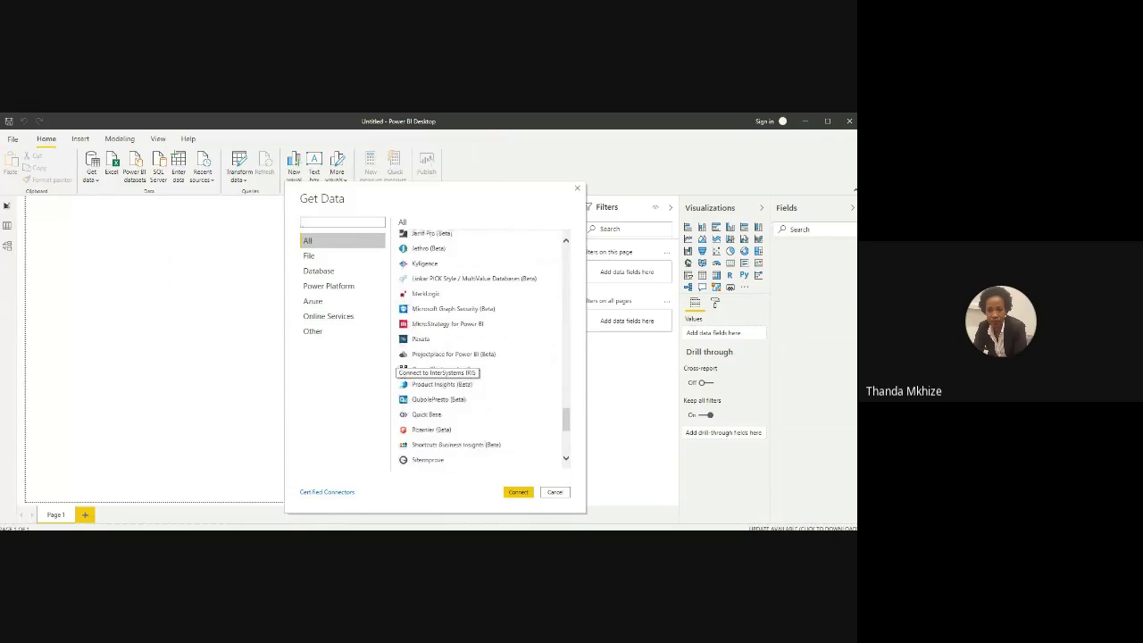
pyautogui.scroll(5, 406, 366)
pyautogui.scroll(5, 406, 367)
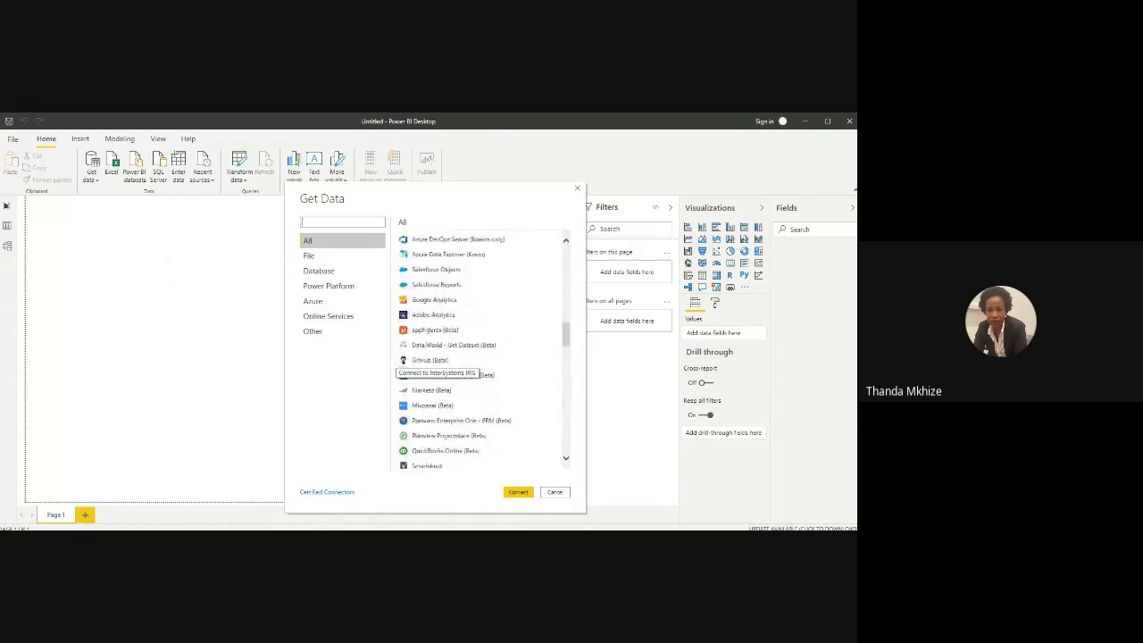
pyautogui.scroll(5, 406, 366)
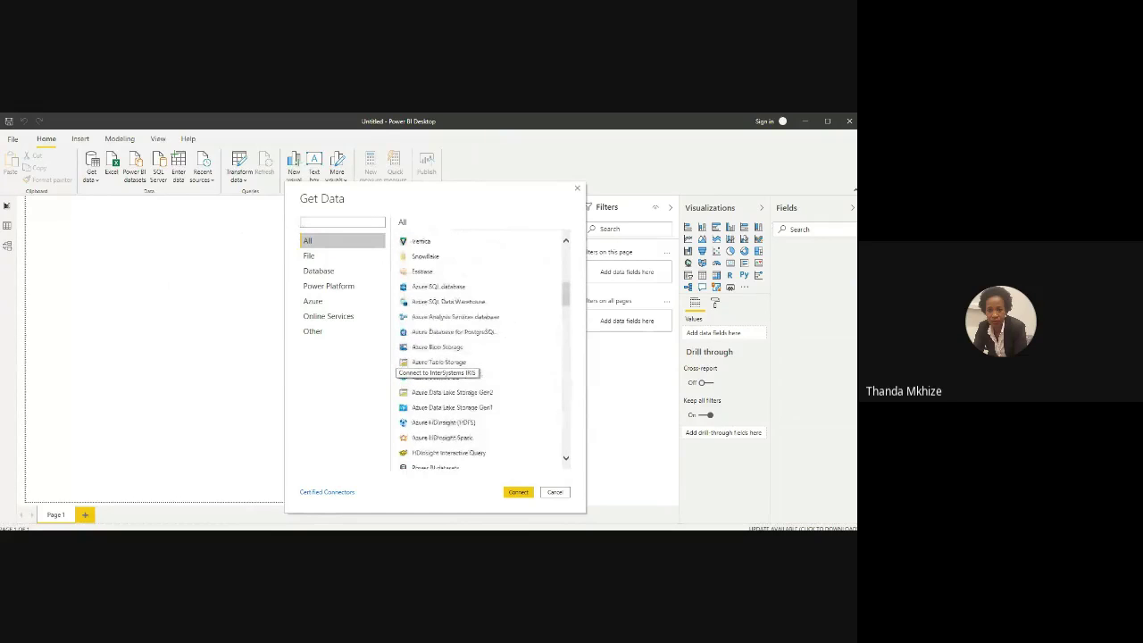
pyautogui.scroll(3, 406, 366)
pyautogui.scroll(5, 406, 366)
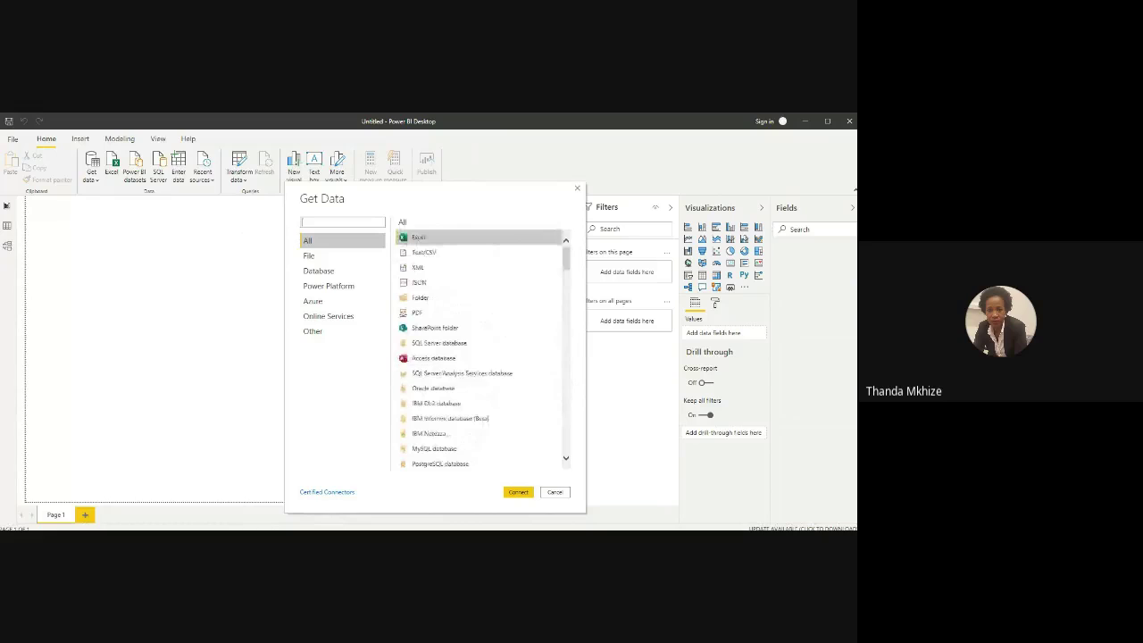
# Step: Connect to the Excel workbook PowerBIData.xlsx in the PowerBI DA100 training folder
pyautogui.click(514, 492)
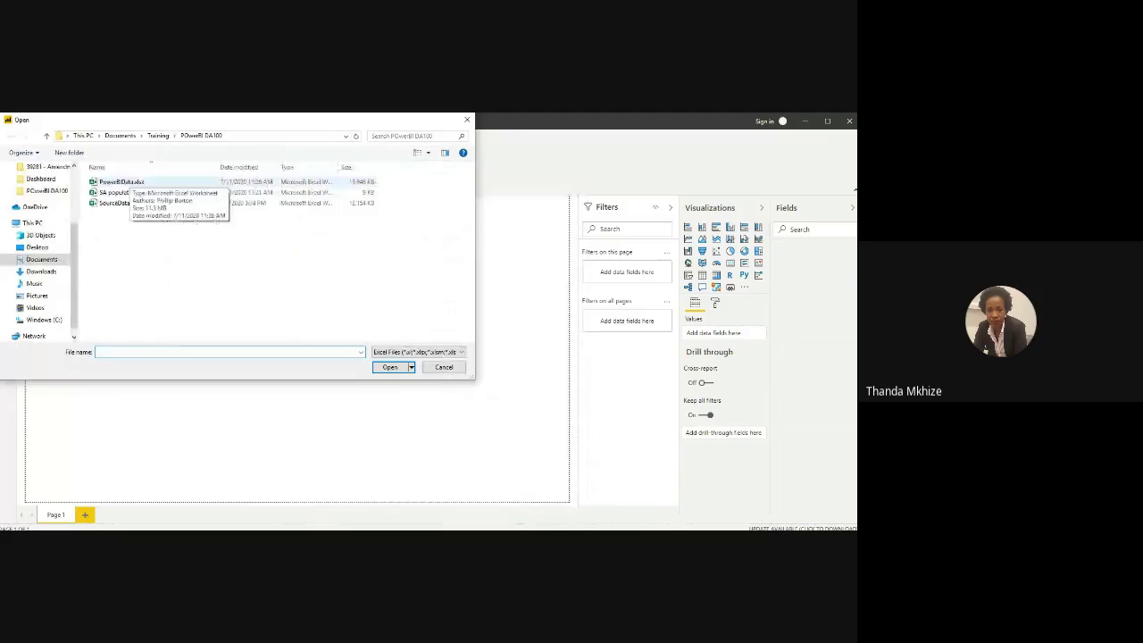
pyautogui.click(132, 181)
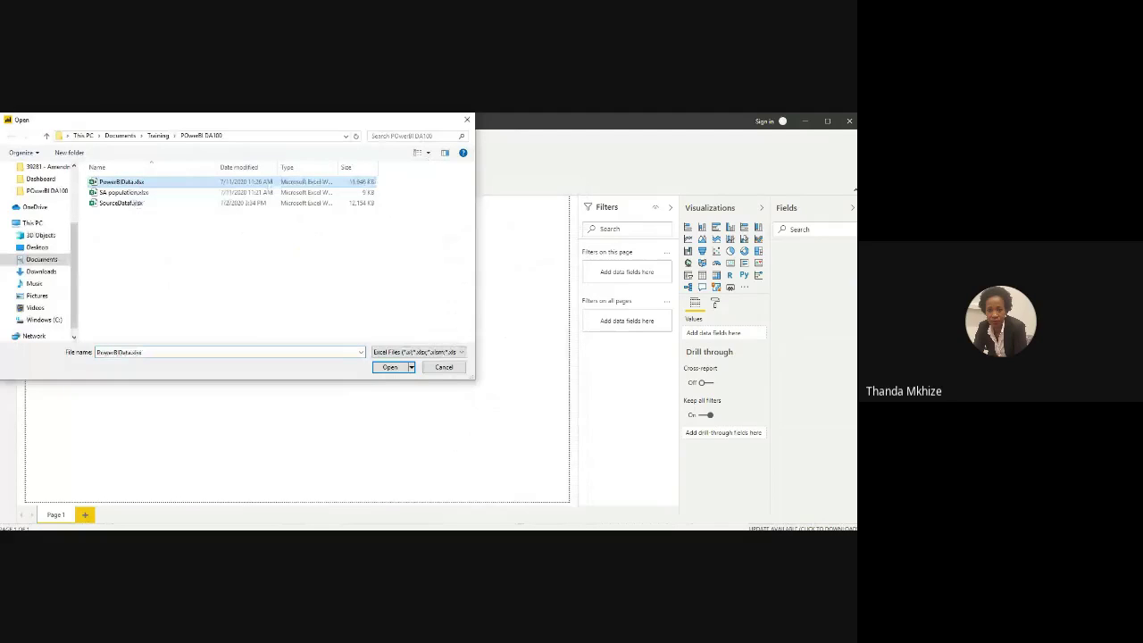
pyautogui.press('Return')
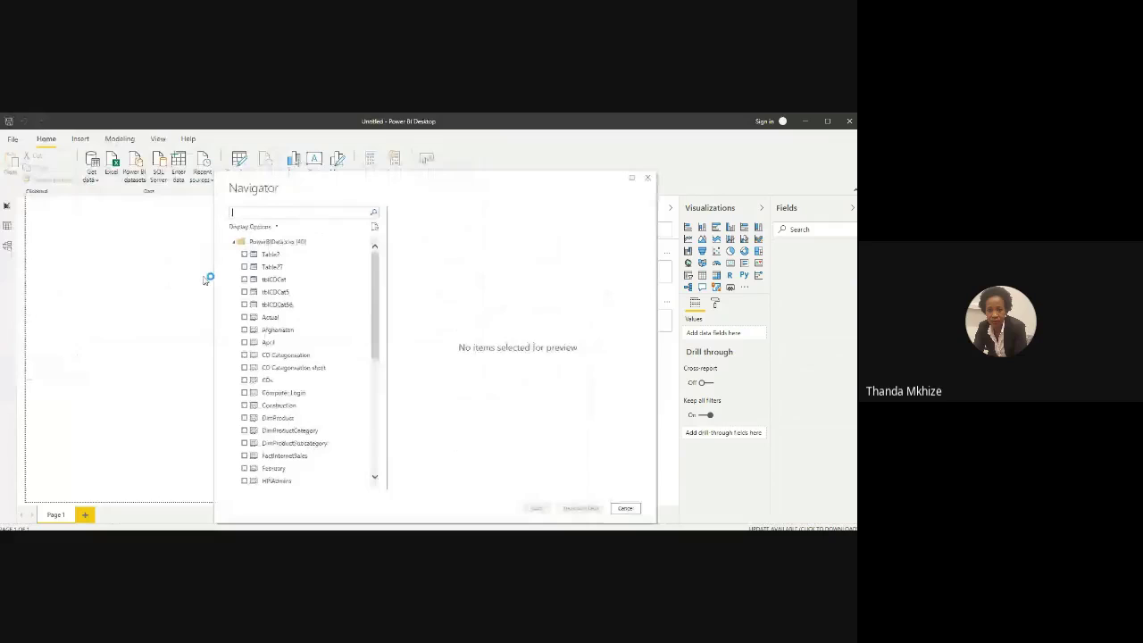
# Step: Look through the tables and sheets listed for the PowerBIData workbook in the Navigator
pyautogui.scroll(-2, 277, 330)
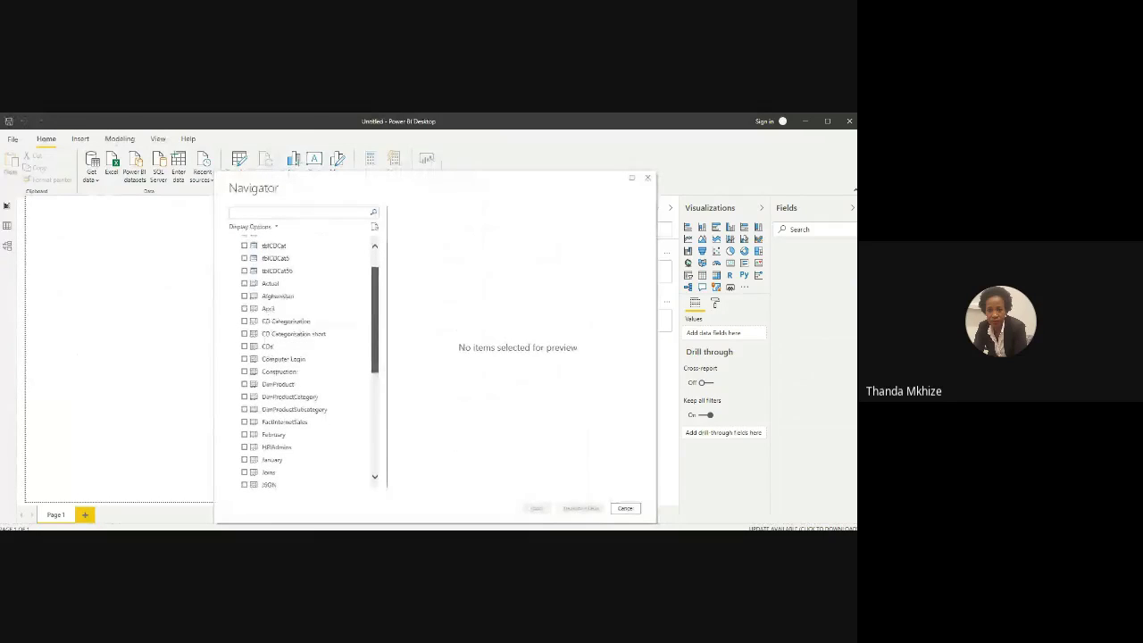
pyautogui.scroll(2, 303, 361)
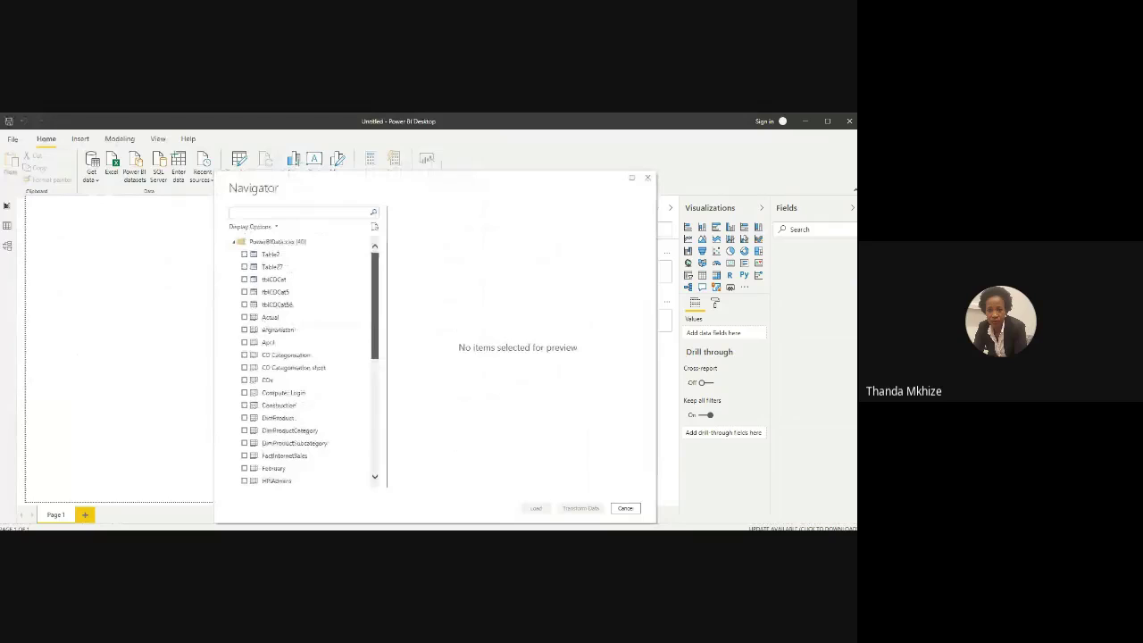
pyautogui.scroll(-1, 304, 361)
pyautogui.scroll(-1, 304, 361)
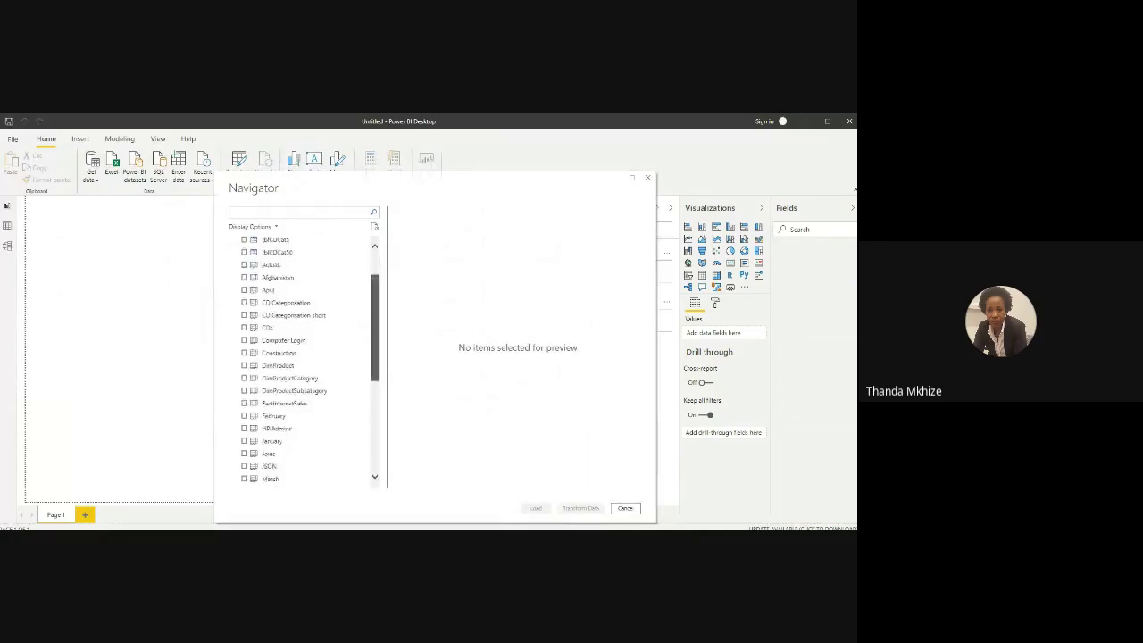
pyautogui.scroll(2, 304, 361)
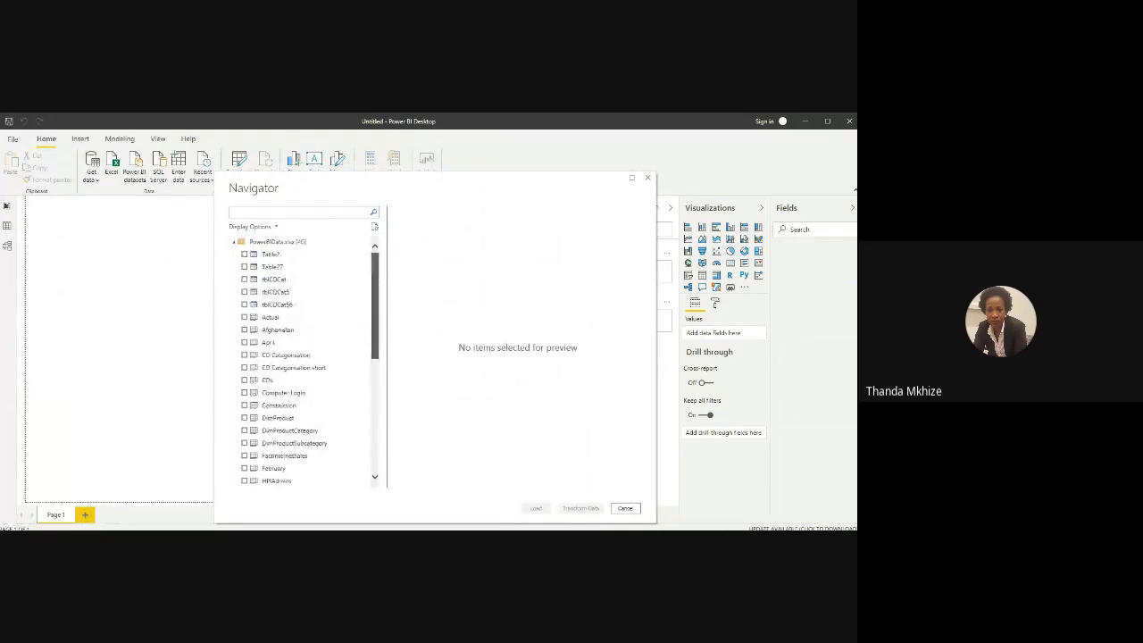
pyautogui.scroll(-1, 303, 361)
pyautogui.scroll(-4, 304, 361)
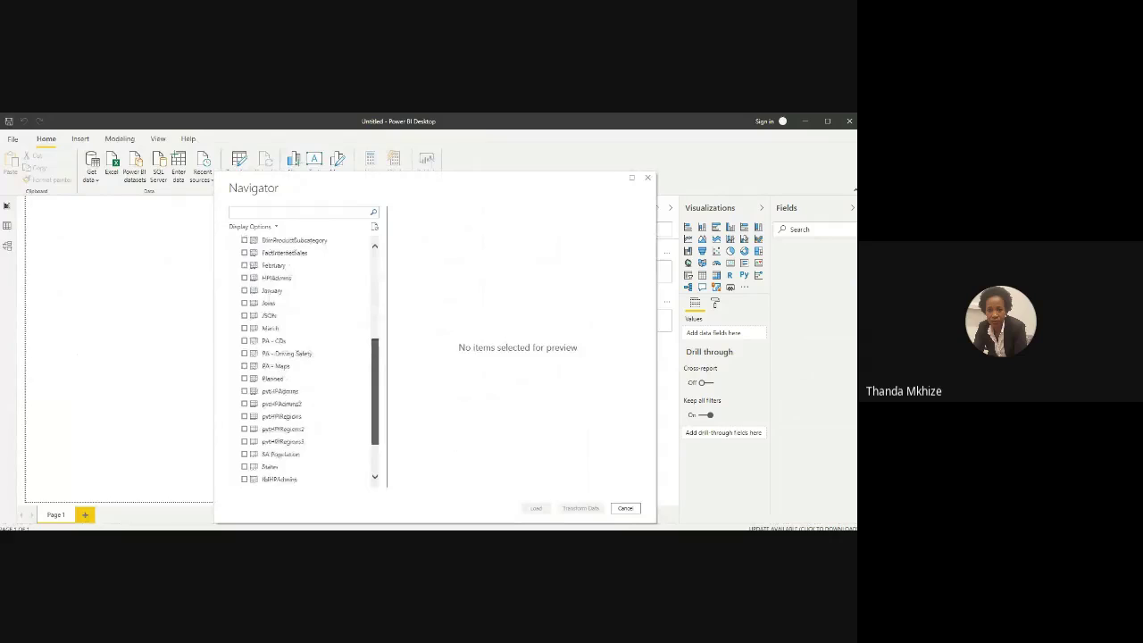
pyautogui.scroll(-2, 303, 361)
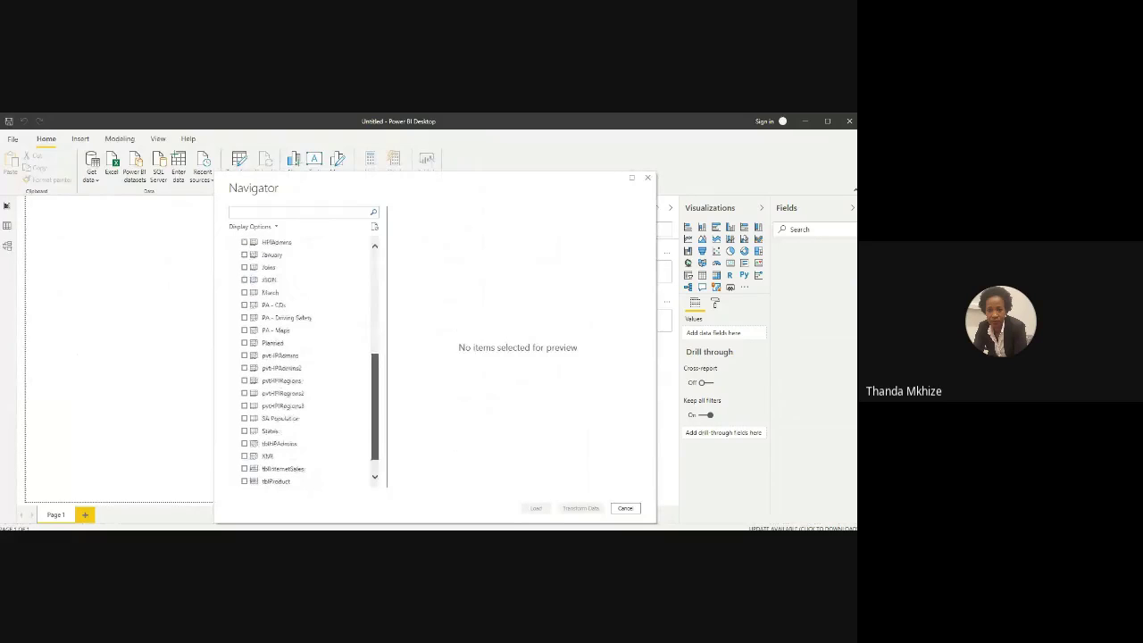
pyautogui.scroll(1, 303, 361)
pyautogui.scroll(3, 315, 367)
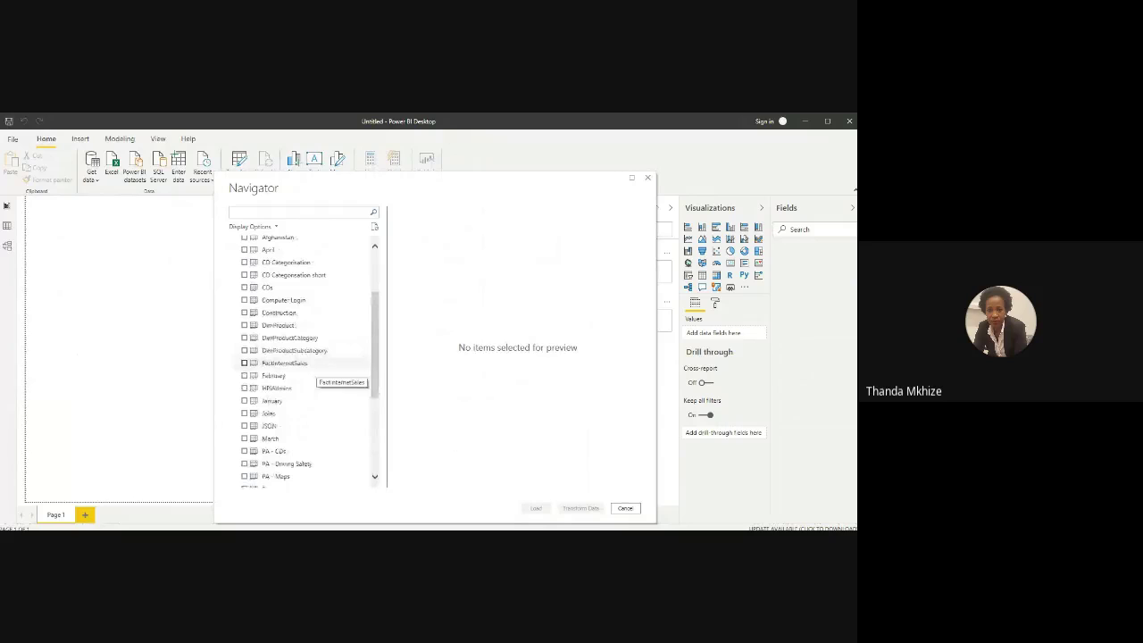
# Step: Preview the FactInternetSales sheet across its columns, as well as the DimProduct sheet
pyautogui.click(304, 364)
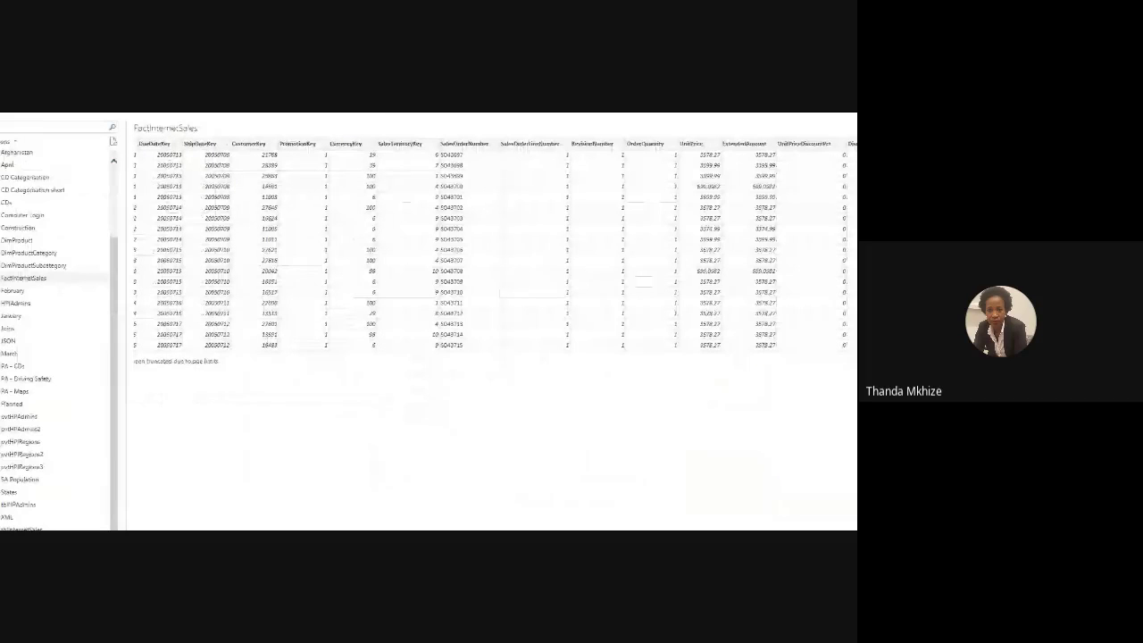
pyautogui.hscroll(5, 491, 251)
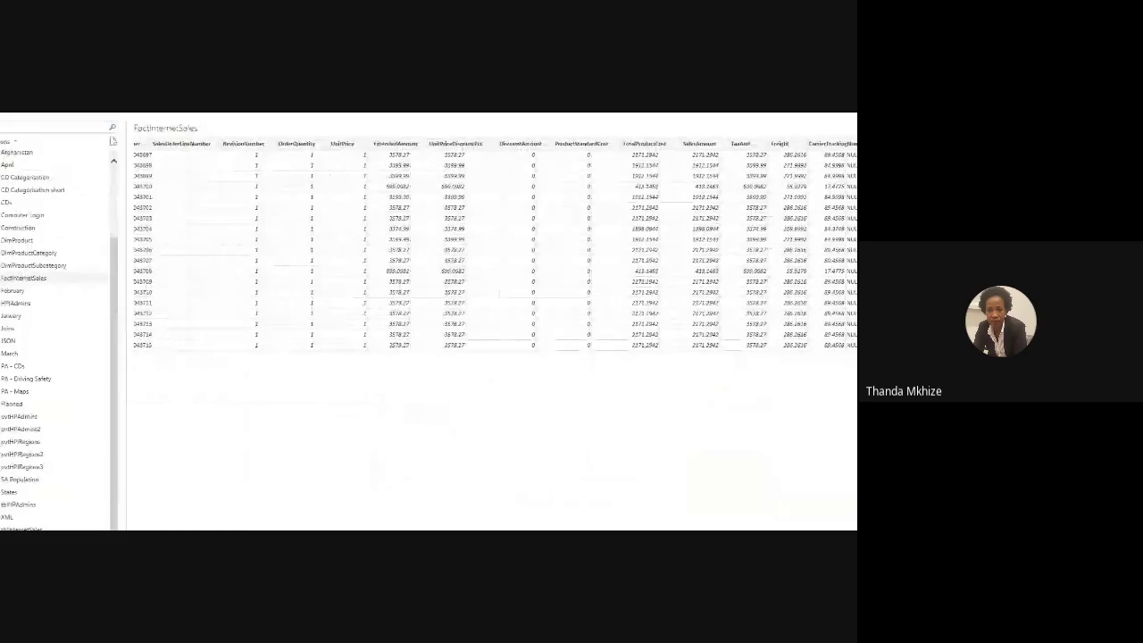
pyautogui.hscroll(-5, 491, 250)
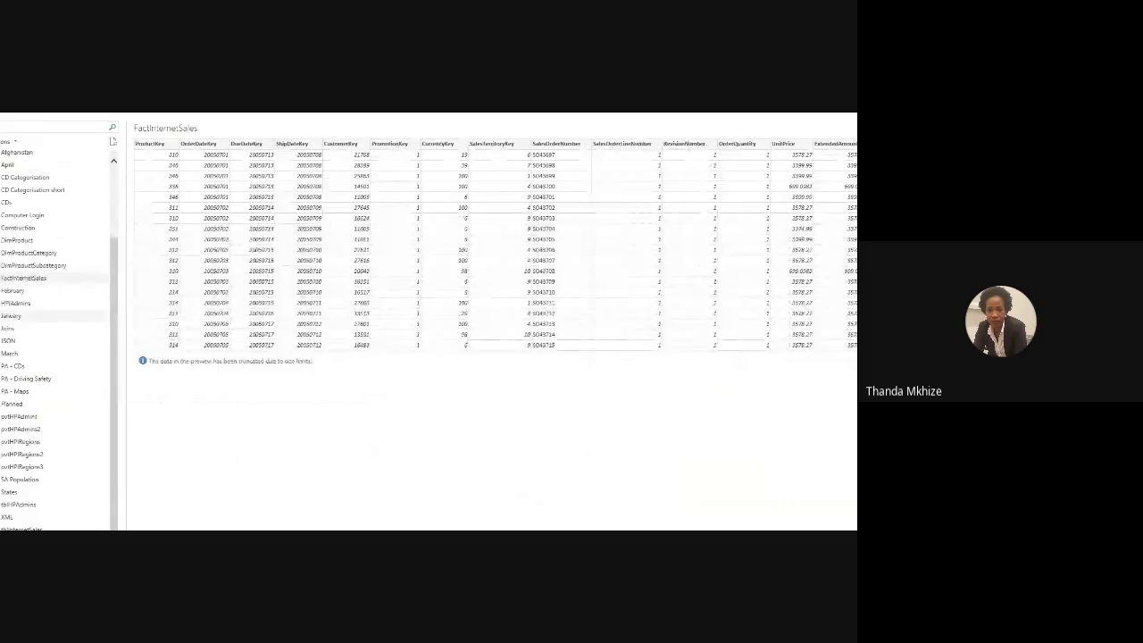
pyautogui.click(18, 240)
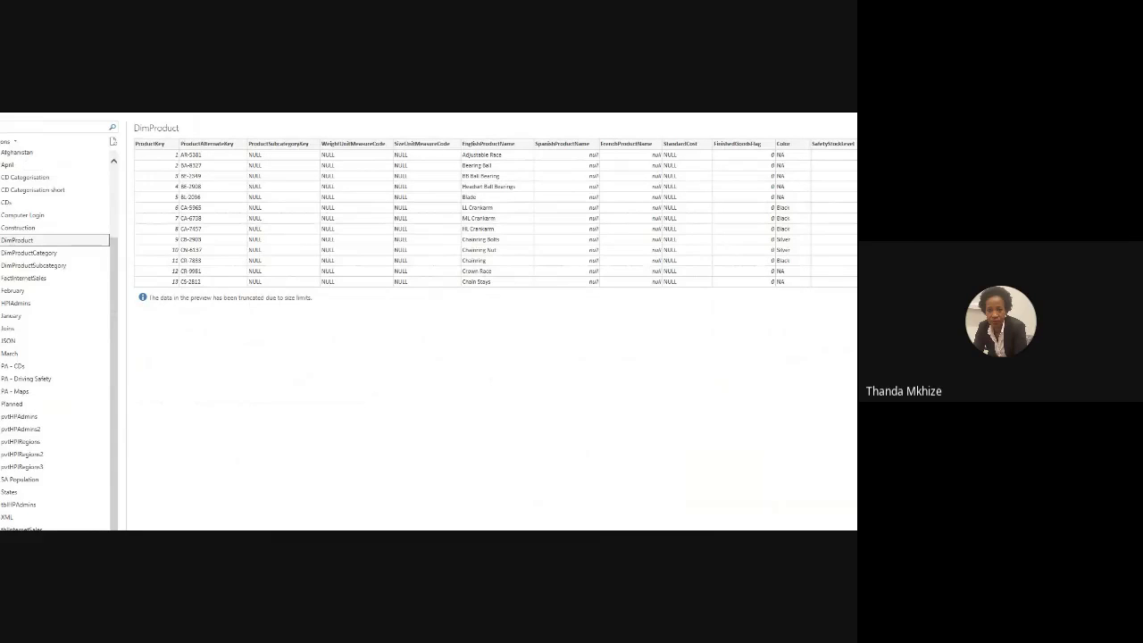
# Step: Compare the previews of the DimProduct and FactInternetSales sheets, checking the columns of both
pyautogui.hscroll(1, 491, 219)
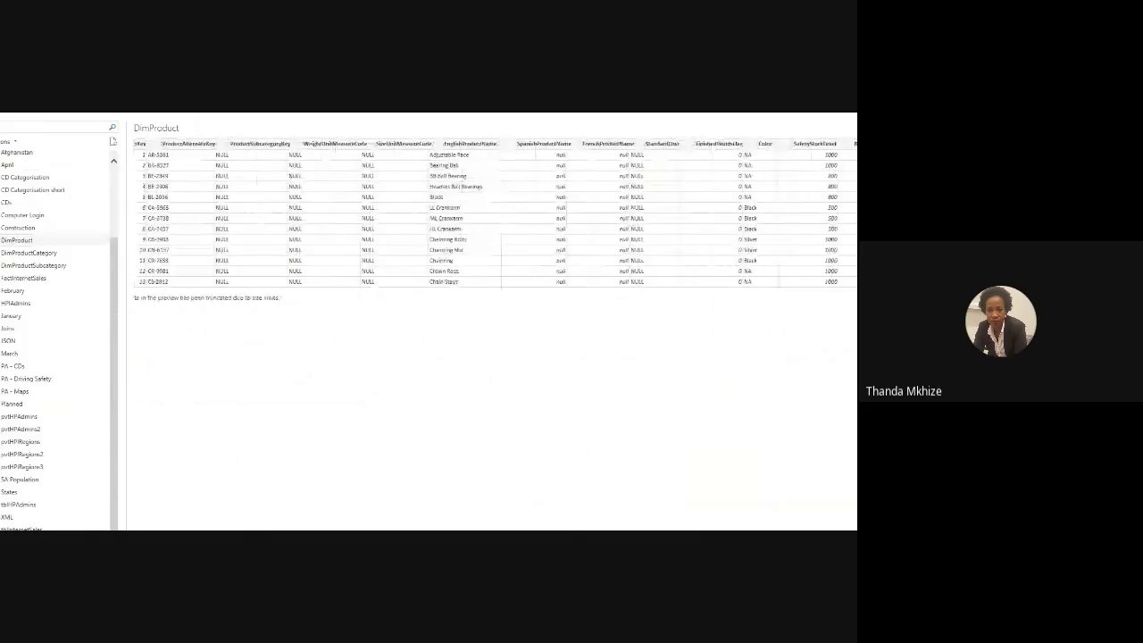
pyautogui.click(23, 278)
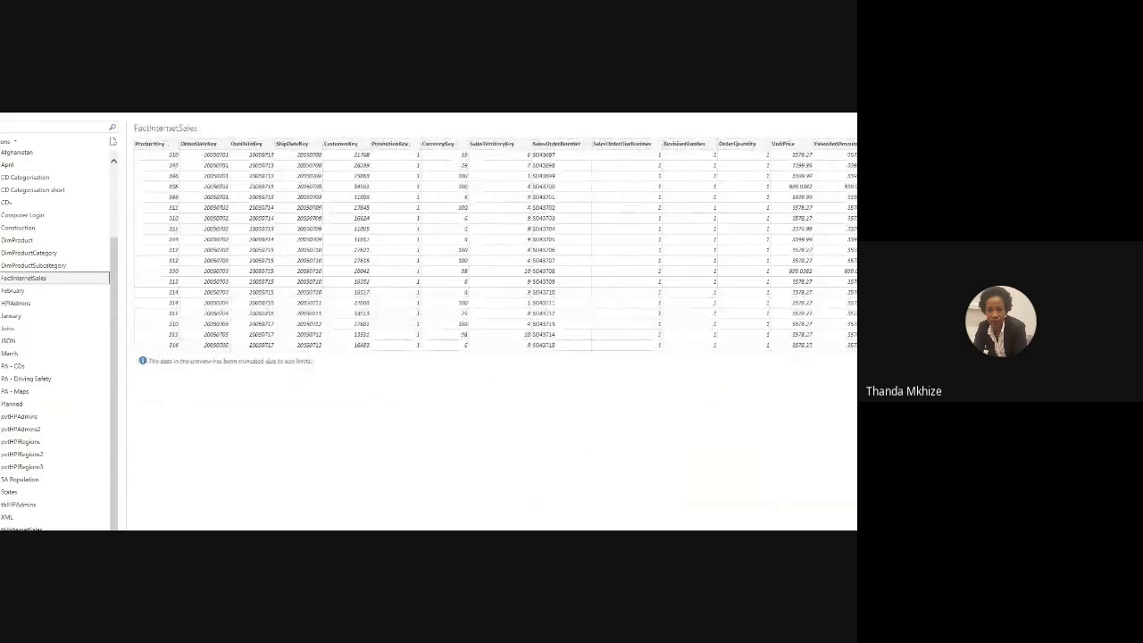
pyautogui.click(17, 240)
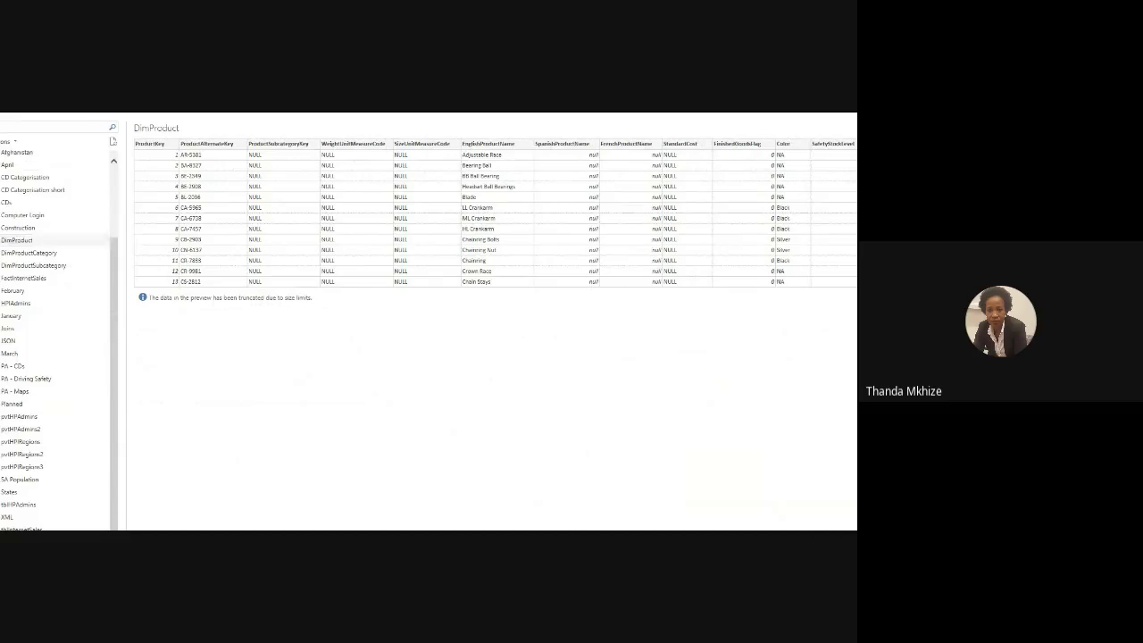
pyautogui.hscroll(3, 495, 218)
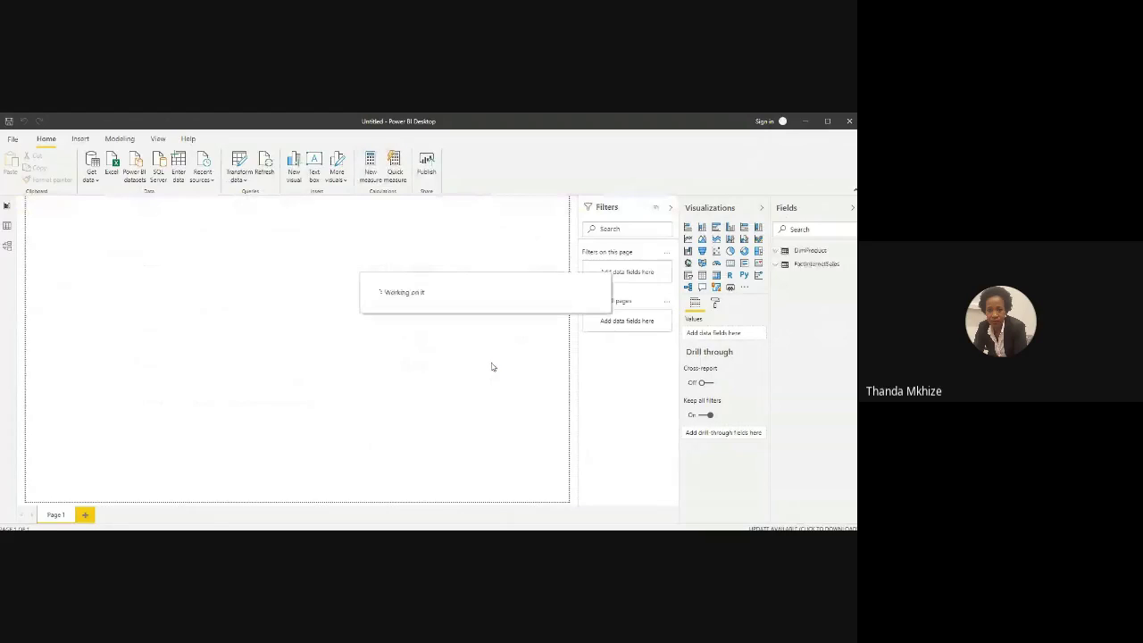
# Step: Open the loaded DimProduct table's query for editing in Power Query Editor and reposition the editor window
pyautogui.rightClick(804, 252)
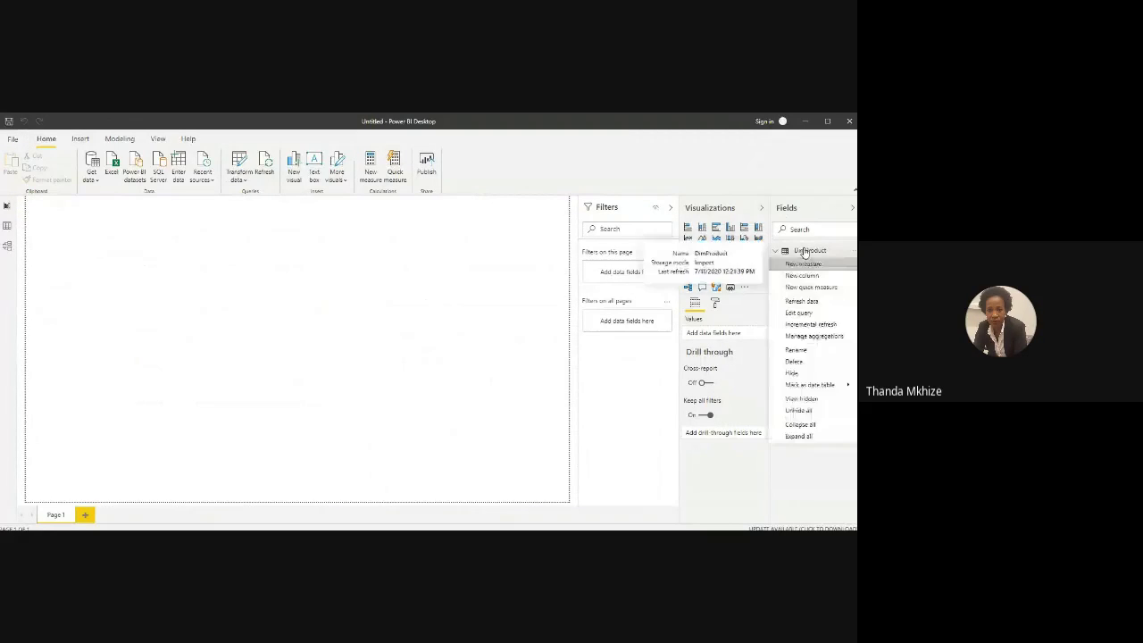
pyautogui.click(795, 251)
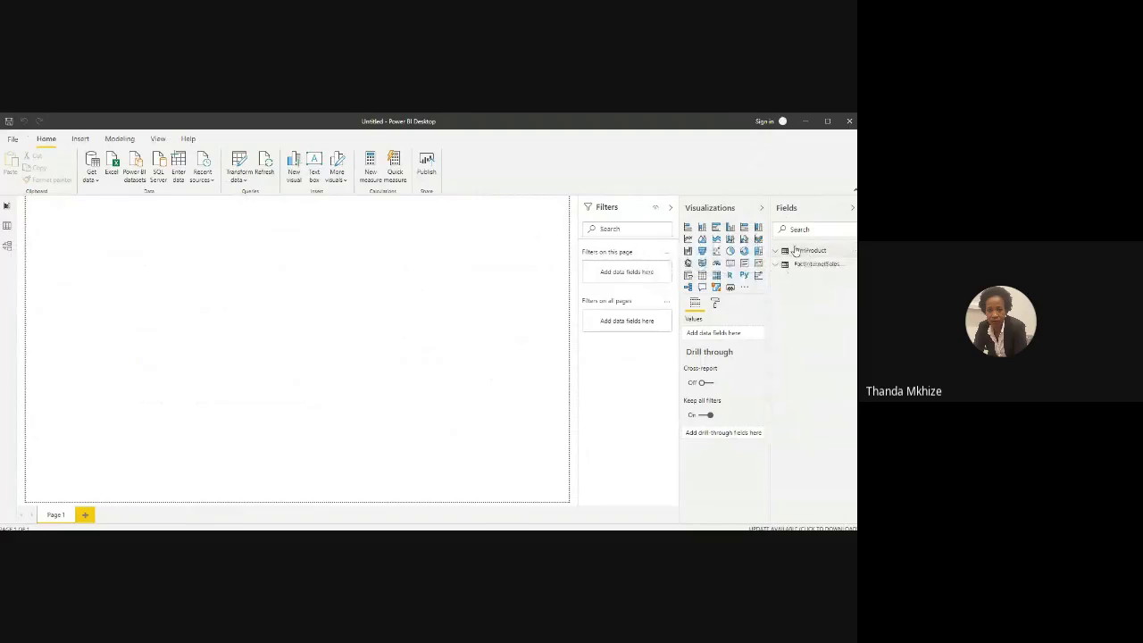
pyautogui.rightClick(794, 251)
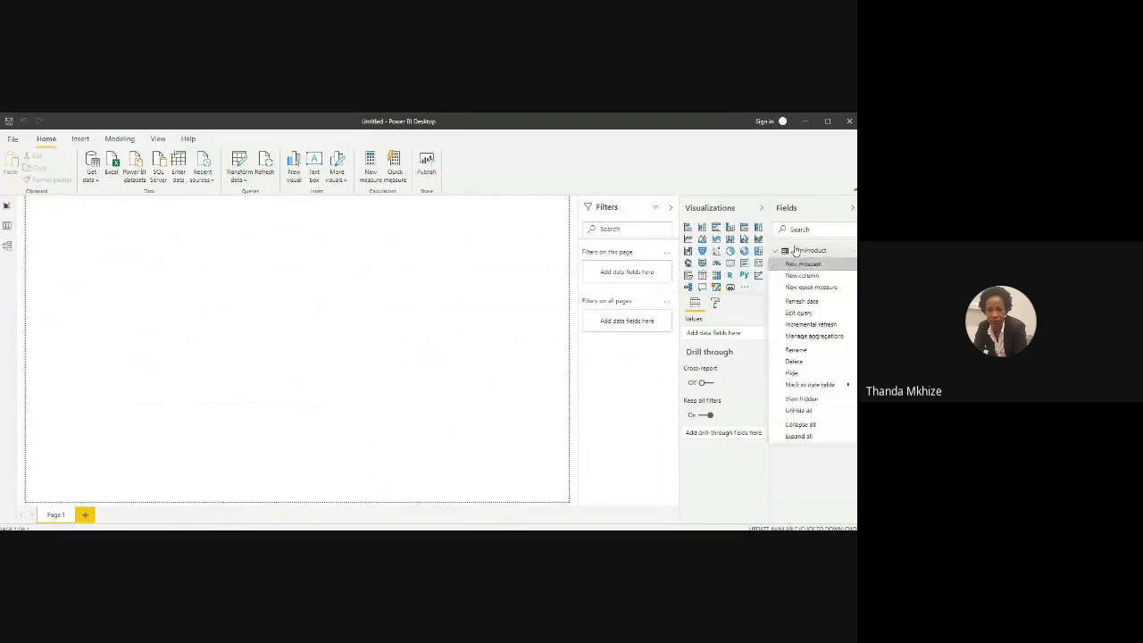
pyautogui.click(806, 316)
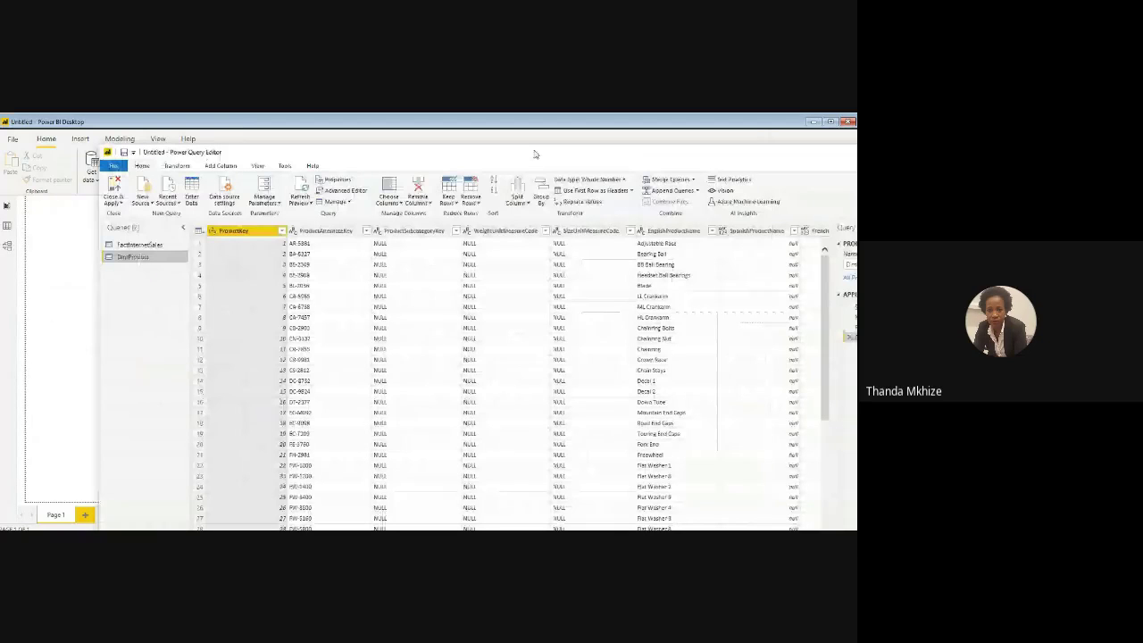
pyautogui.moveTo(534, 155); pyautogui.dragTo(438, 143)
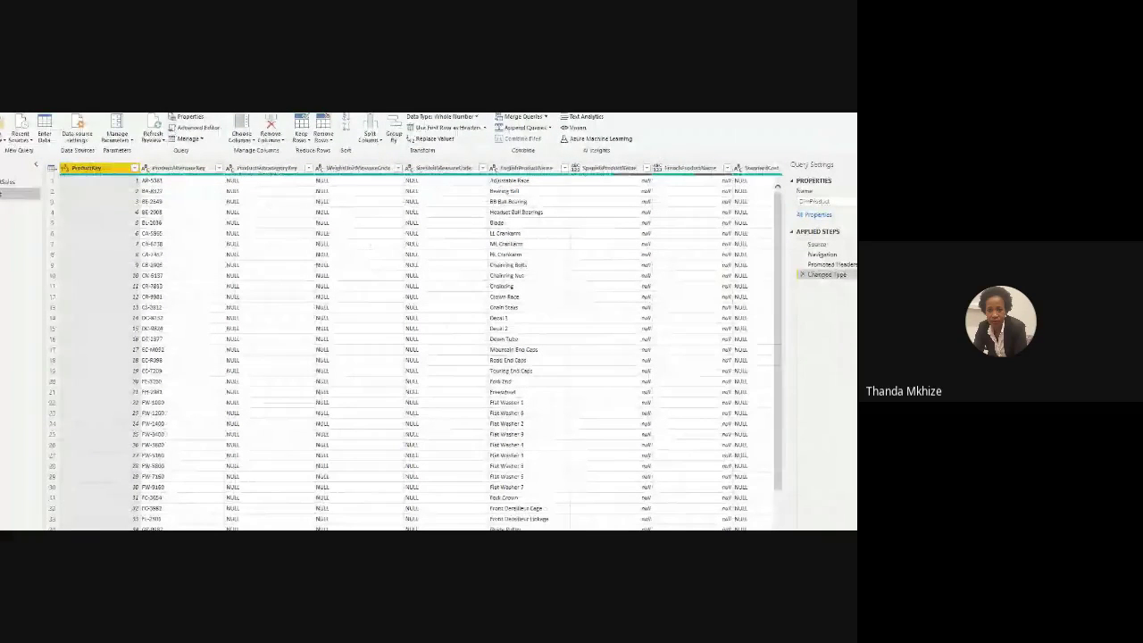
# Step: Try splitting the ProductKey column into columns by the custom delimiter "-" at the left-most delimiter
pyautogui.click(369, 134)
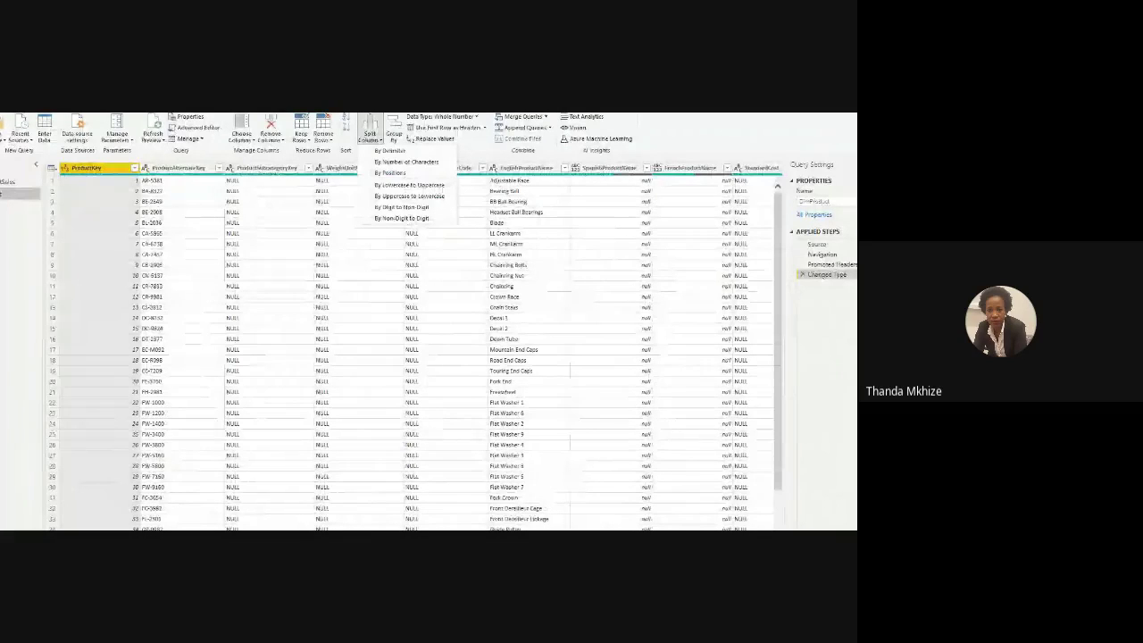
pyautogui.press('Escape')
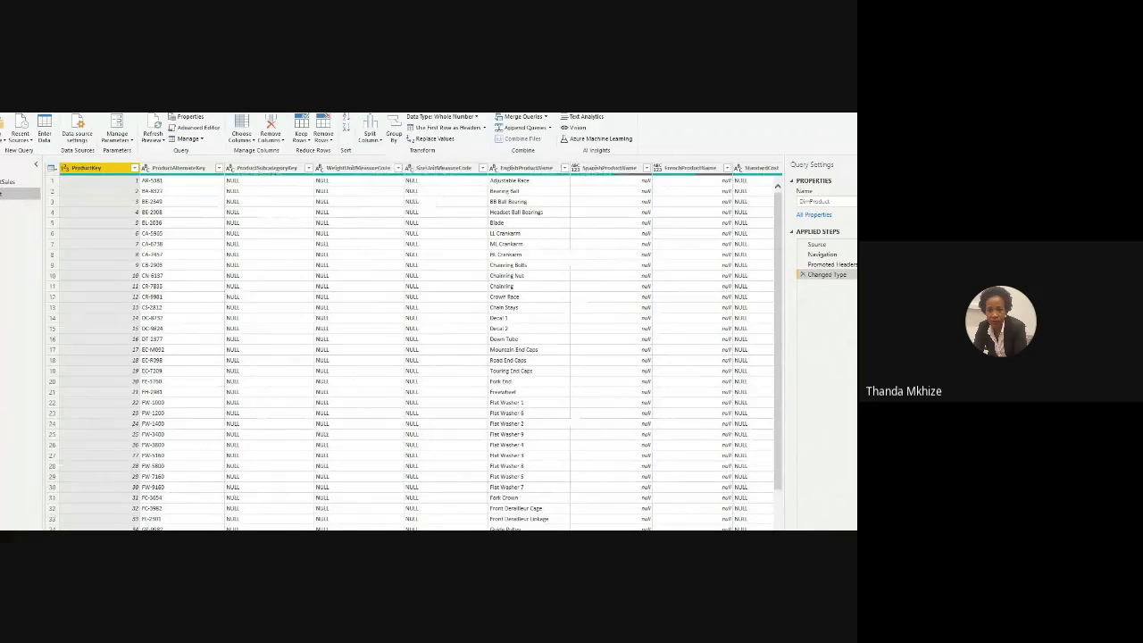
pyautogui.click(370, 134)
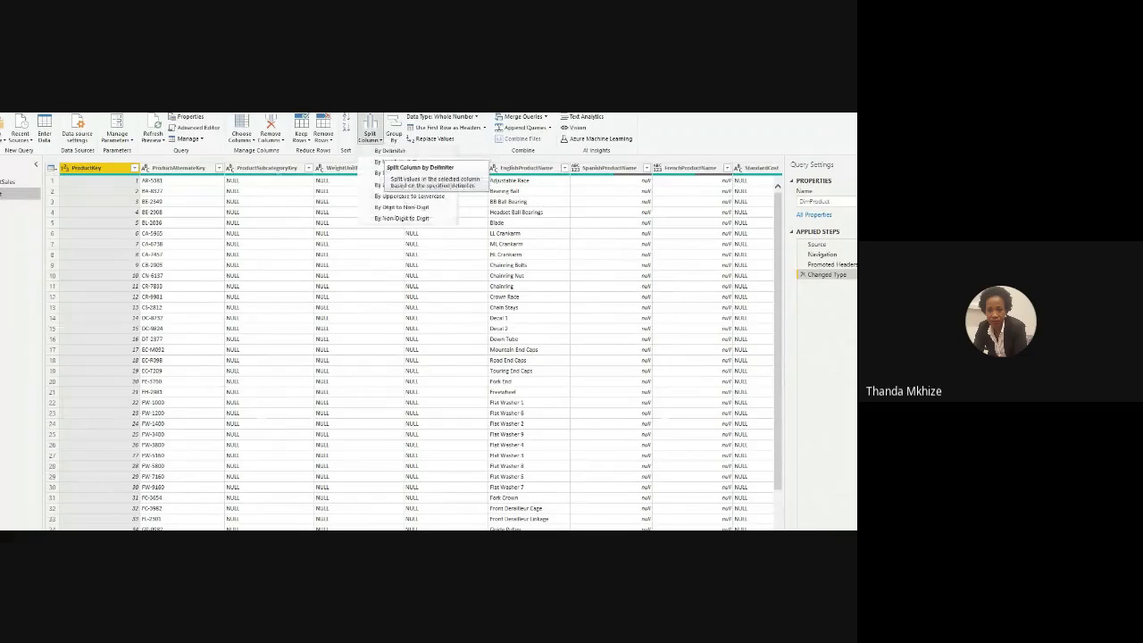
pyautogui.click(390, 152)
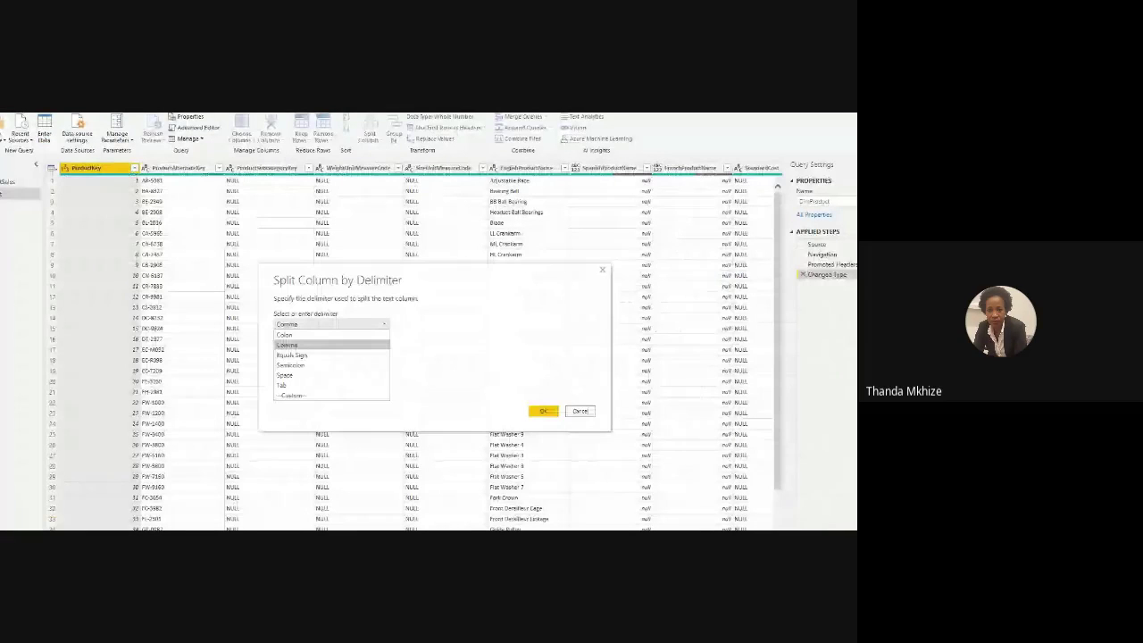
pyautogui.click(291, 395)
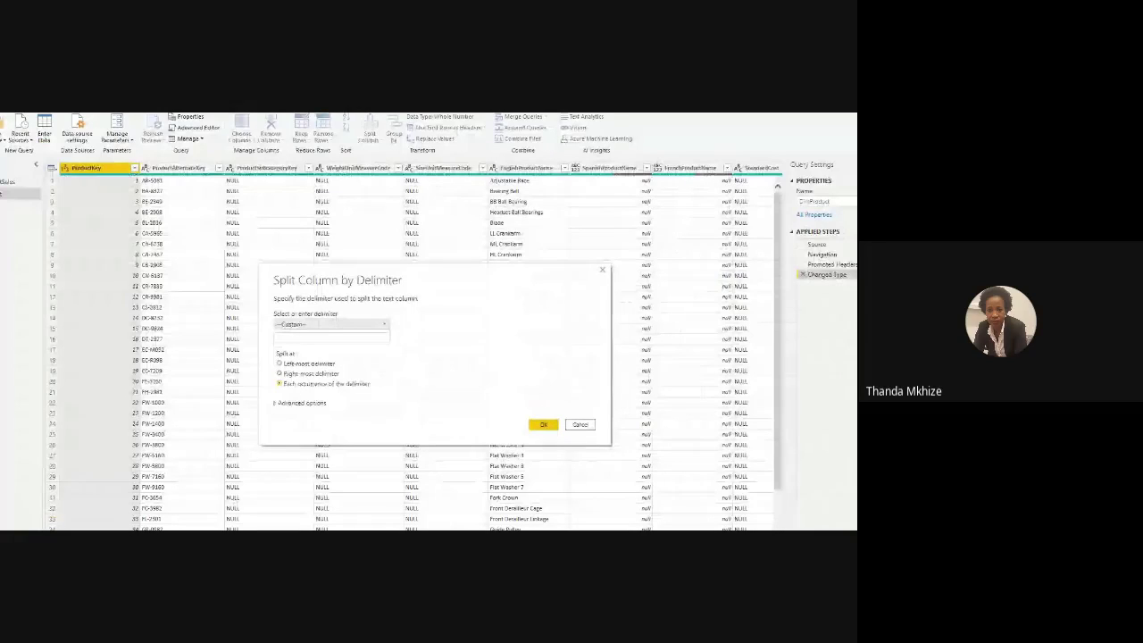
pyautogui.click(330, 338)
pyautogui.write('-')
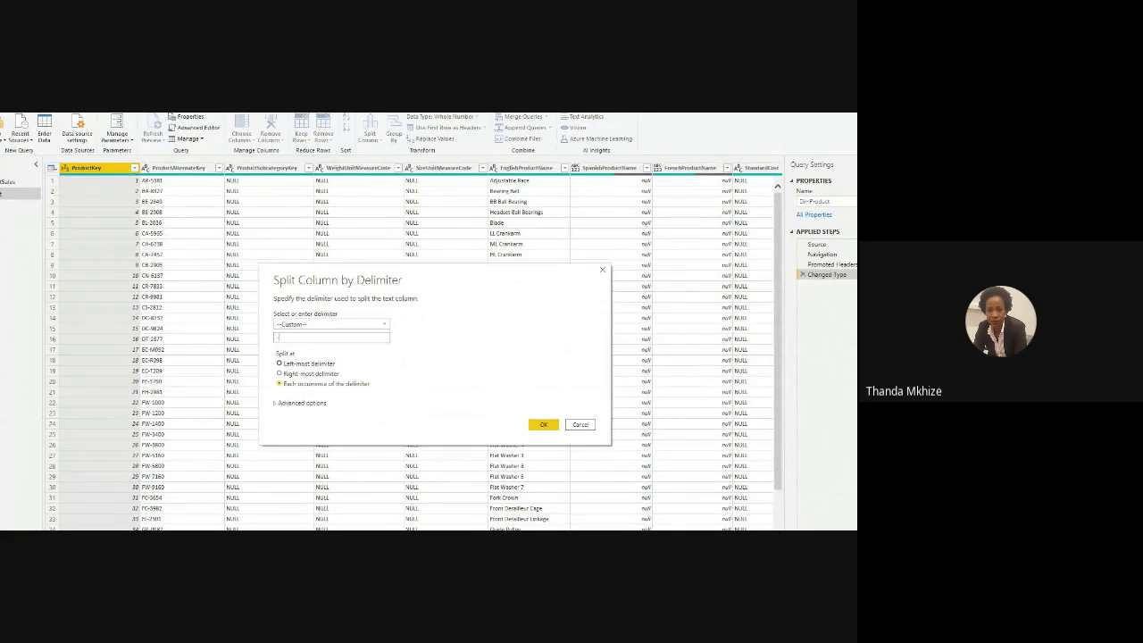
pyautogui.click(279, 363)
pyautogui.press('Tab')
pyautogui.press('space')
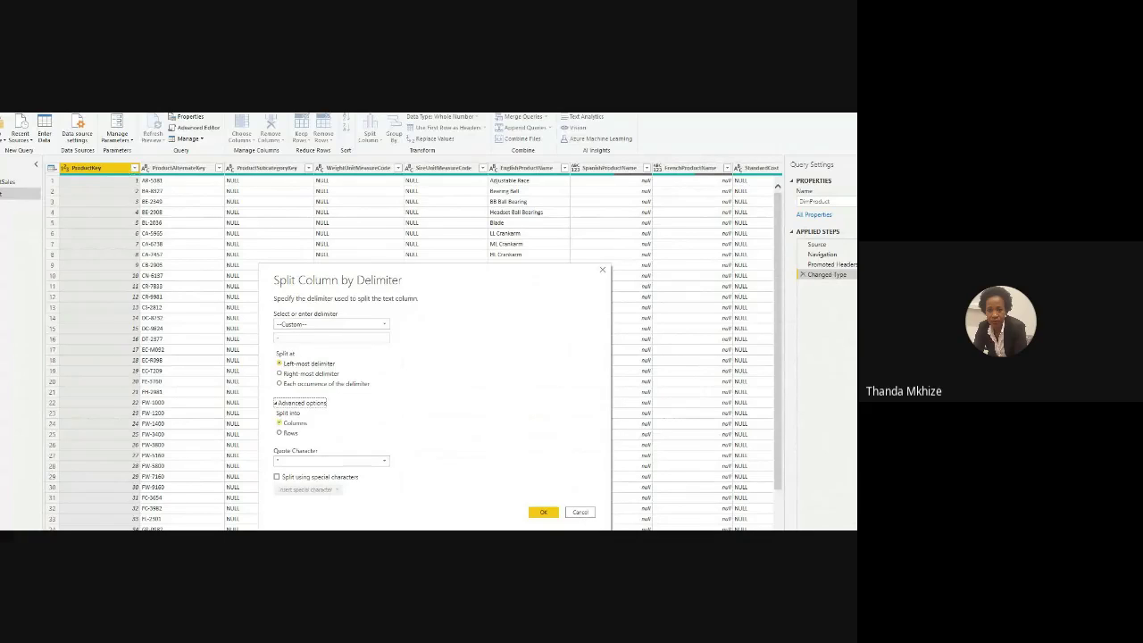
pyautogui.press('space')
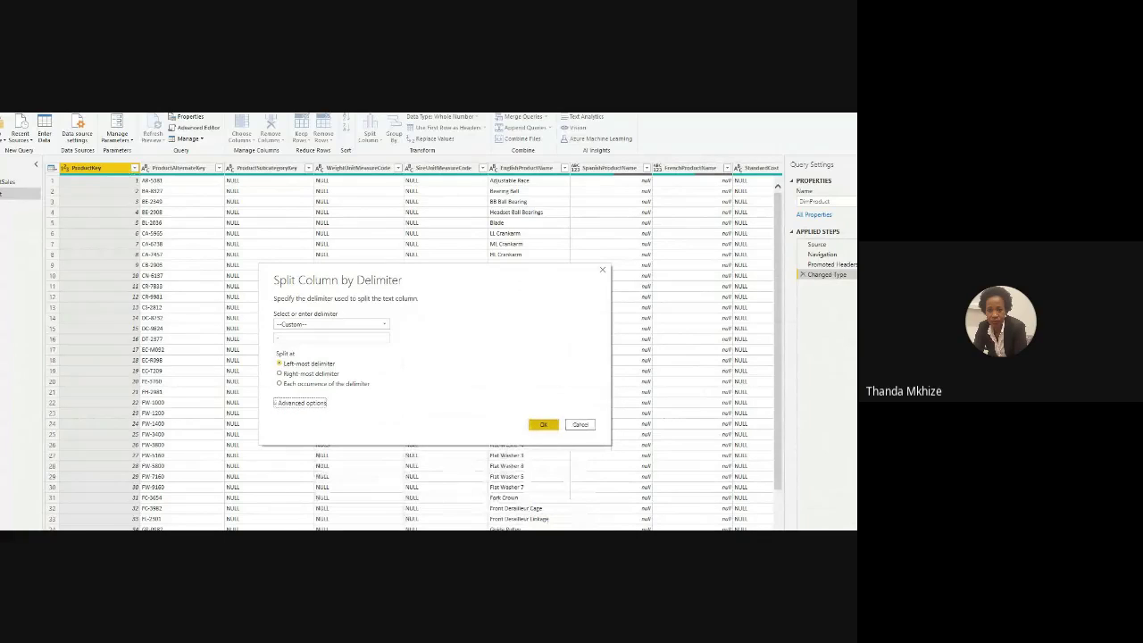
pyautogui.press('Return')
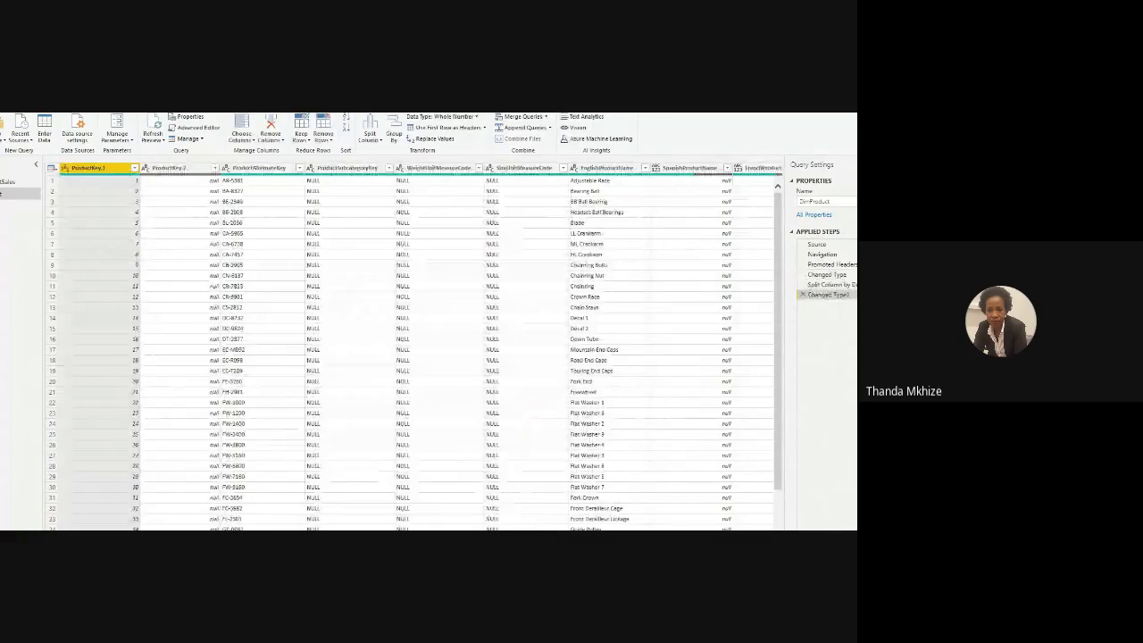
# Step: Delete the Split Column by Delimiter, Changed Type and Changed Type1 steps from the DimProduct query
pyautogui.scroll(-4, 411, 349)
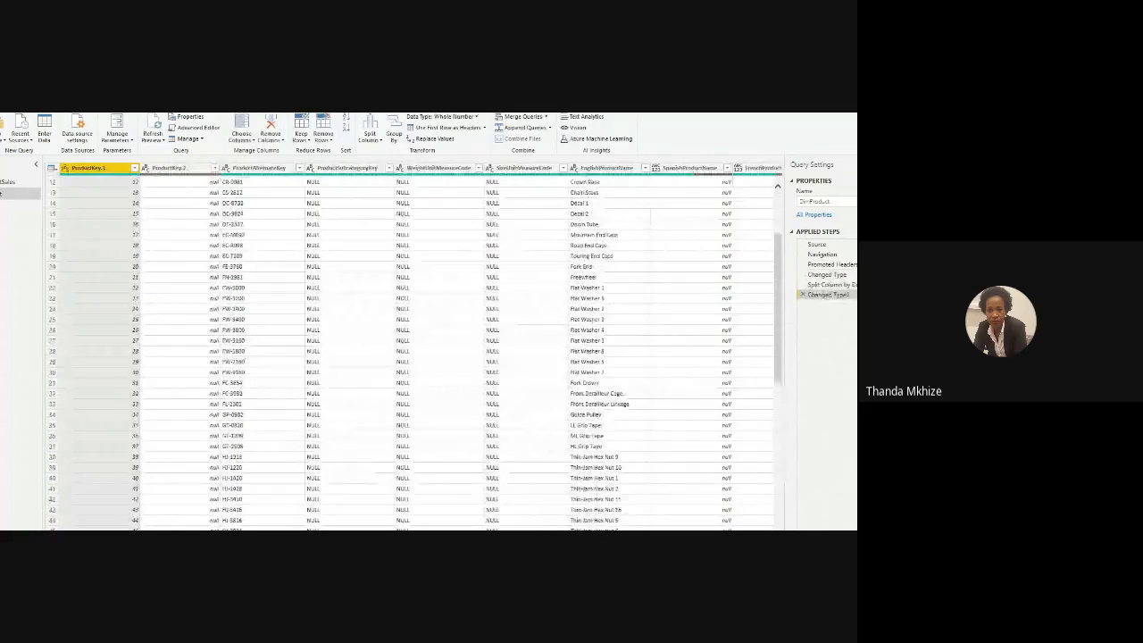
pyautogui.scroll(4, 411, 348)
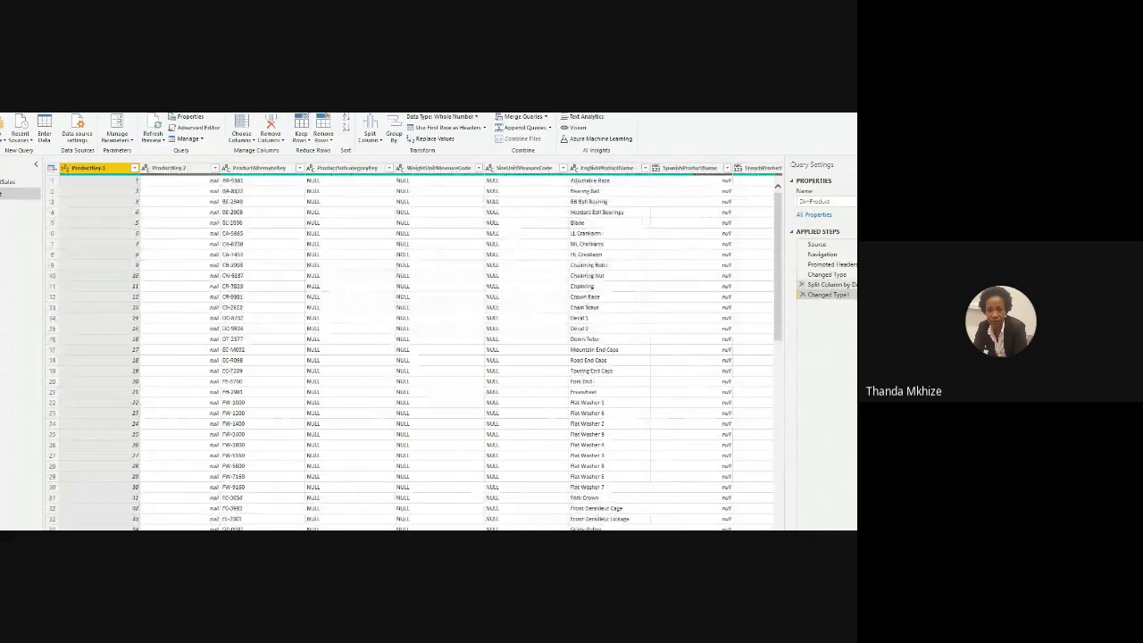
pyautogui.click(828, 284)
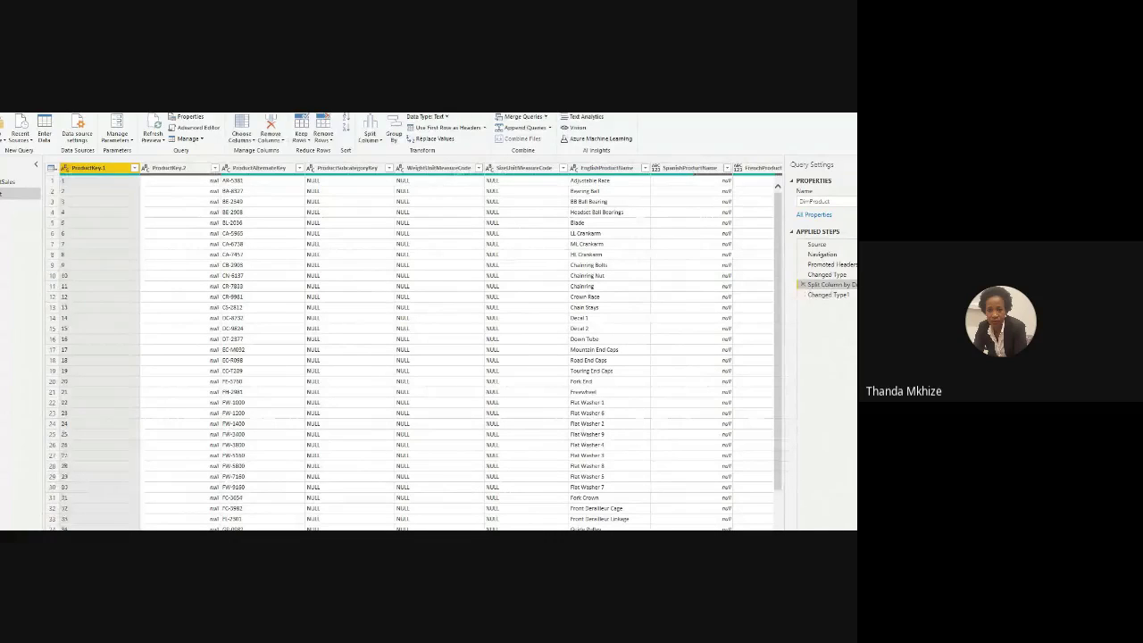
pyautogui.press('Delete')
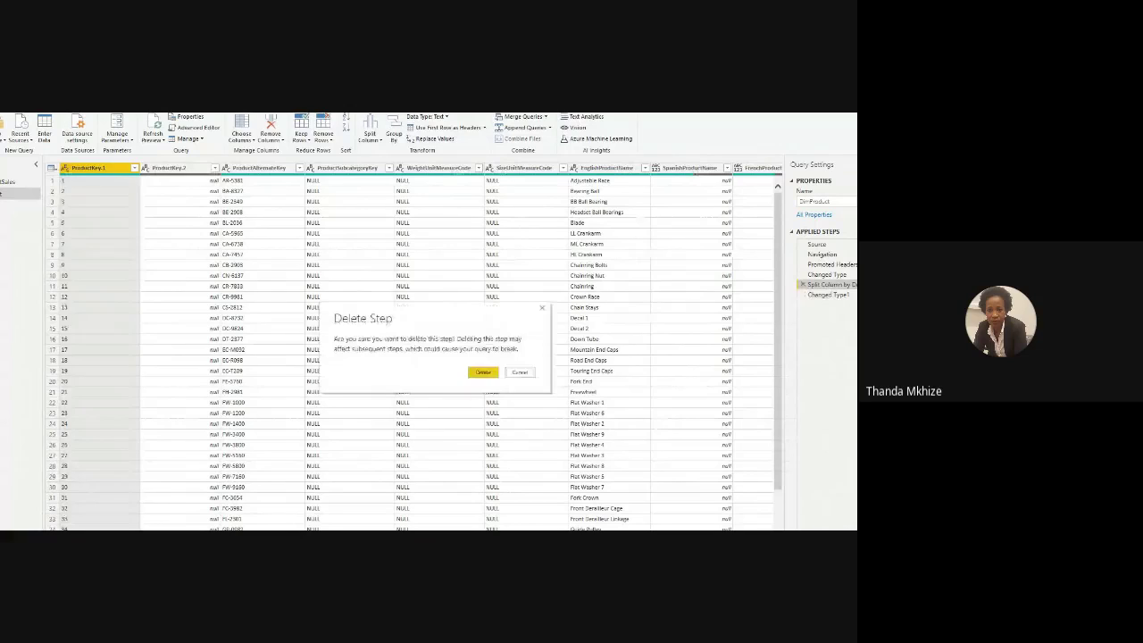
pyautogui.press('Return')
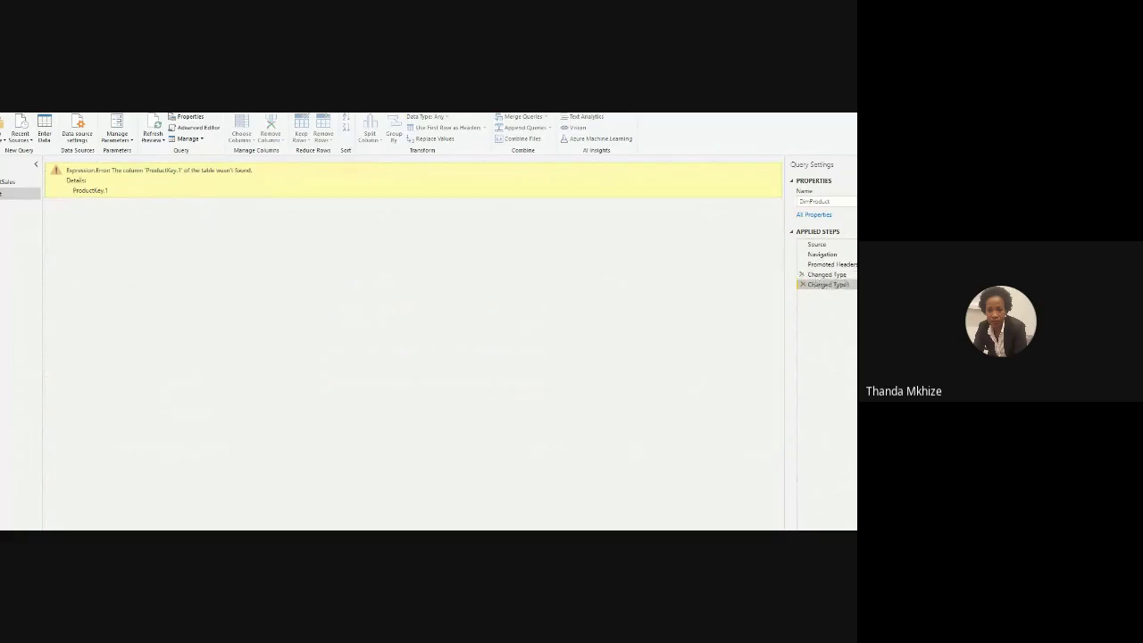
pyautogui.click(802, 283)
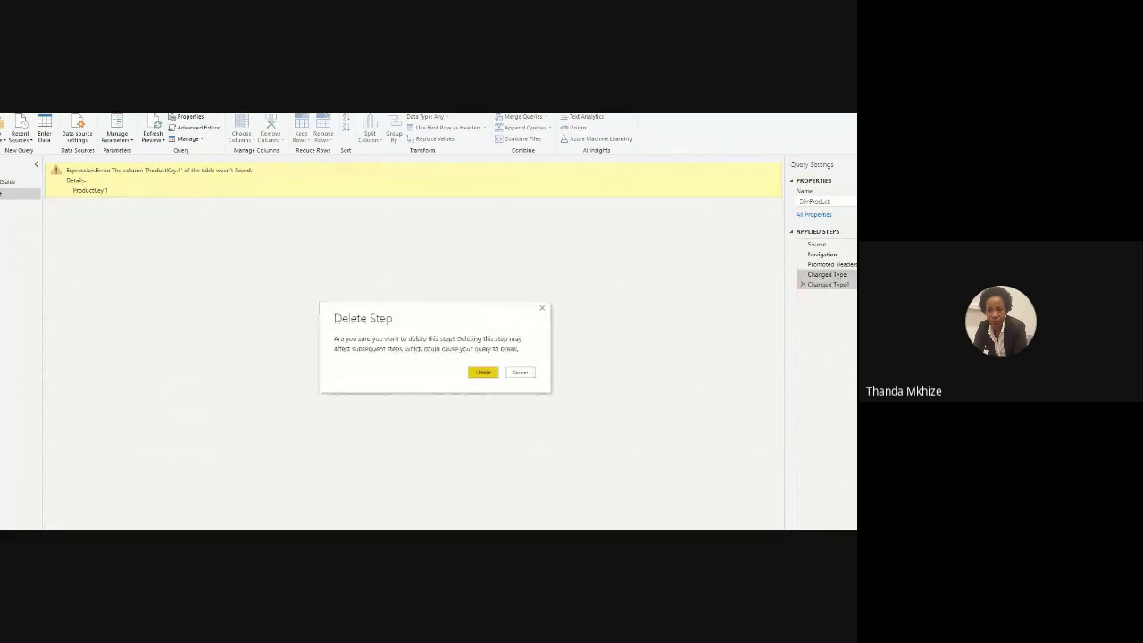
pyautogui.press('Return')
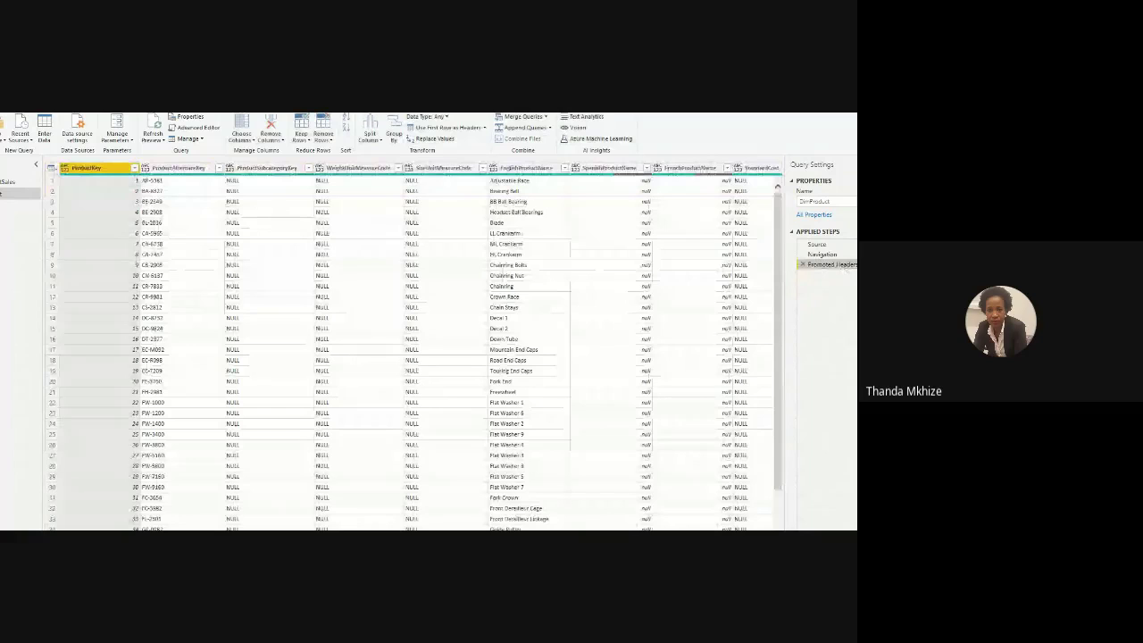
# Step: Split the ProductAlternateKey column by the custom delimiter "-" at each occurrence of the delimiter
pyautogui.click(369, 134)
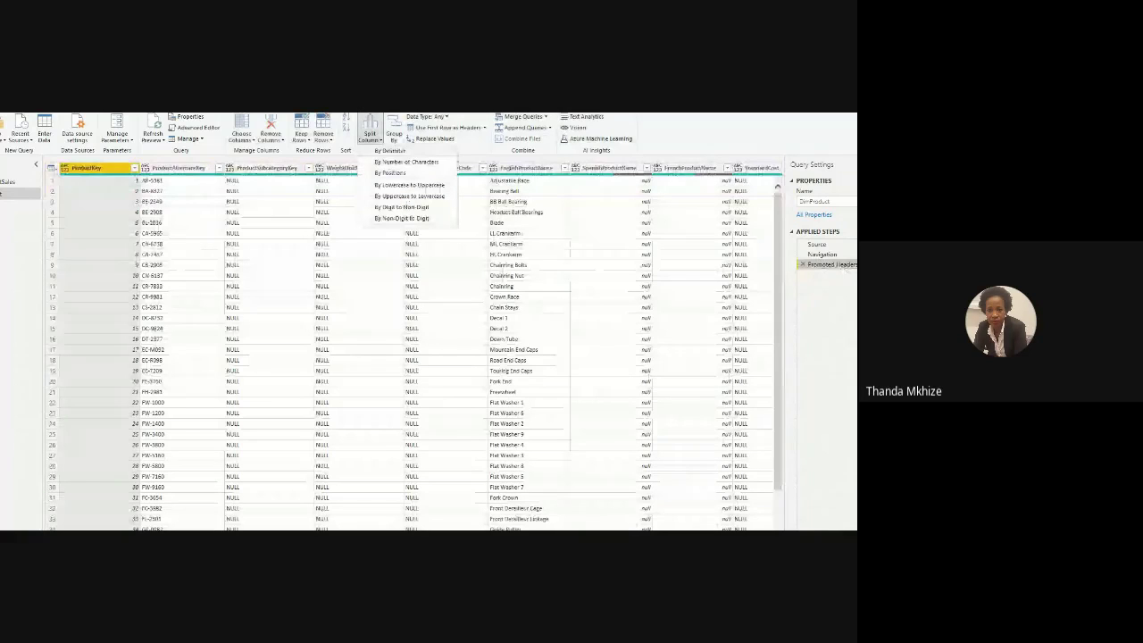
pyautogui.click(178, 168)
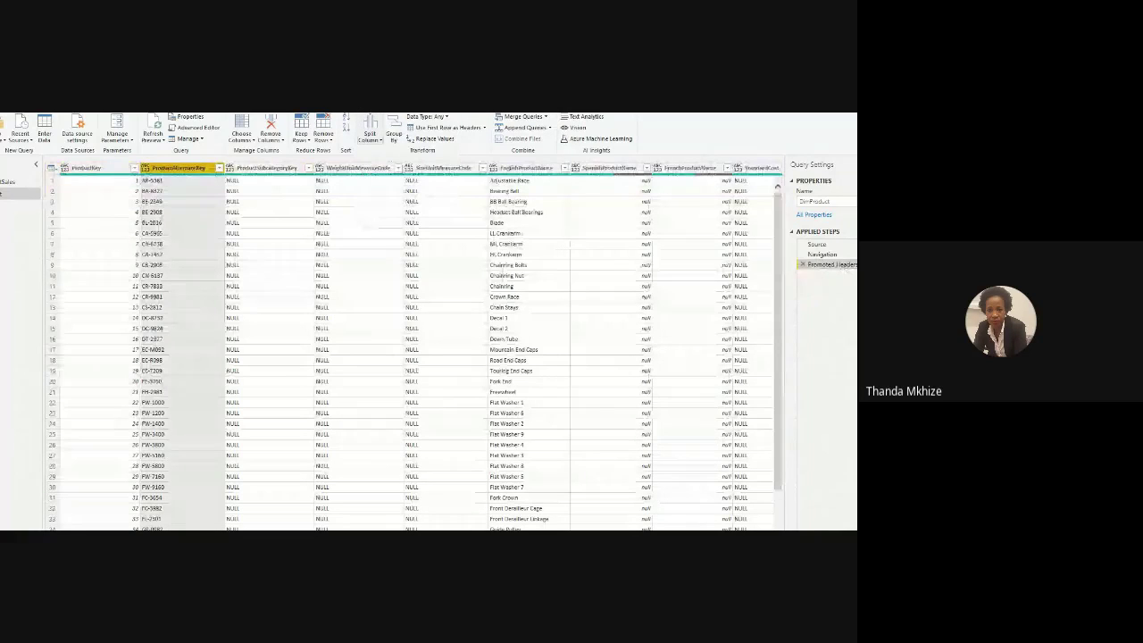
pyautogui.click(369, 134)
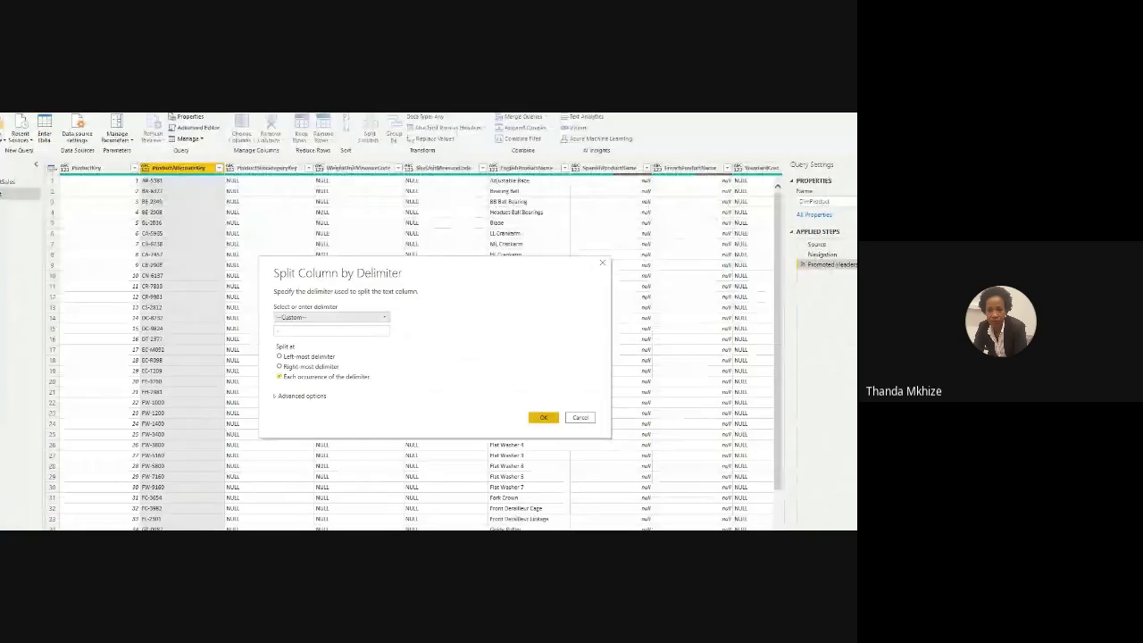
pyautogui.press('Return')
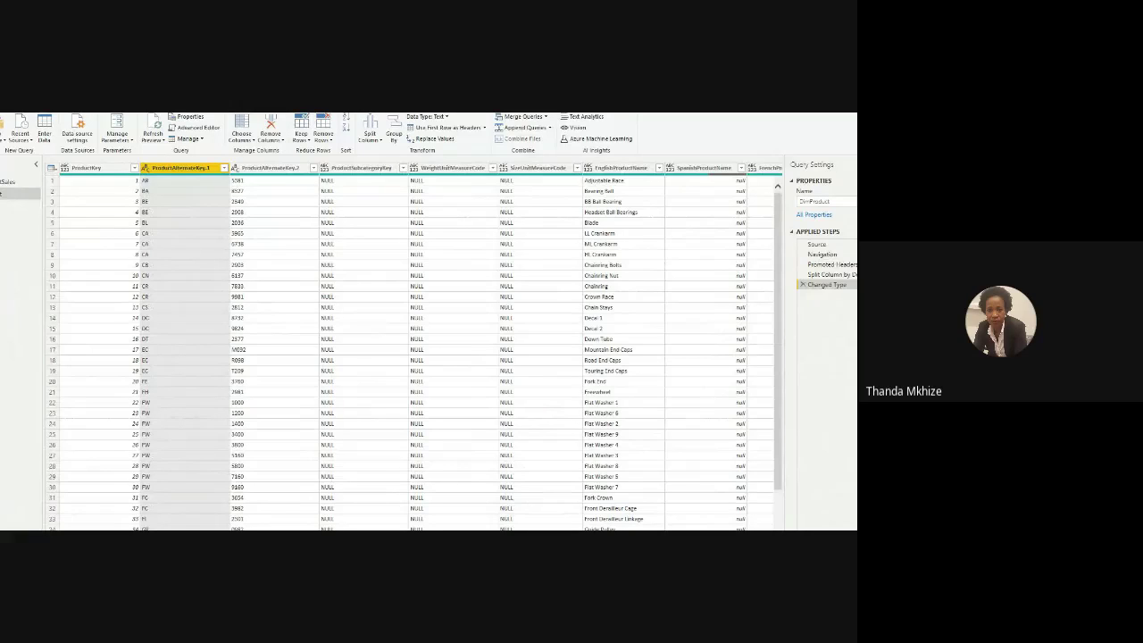
# Step: Examine the DimProduct table's remaining columns through to the dates, and view the Replace Values options without replacing anything
pyautogui.hscroll(2, 411, 348)
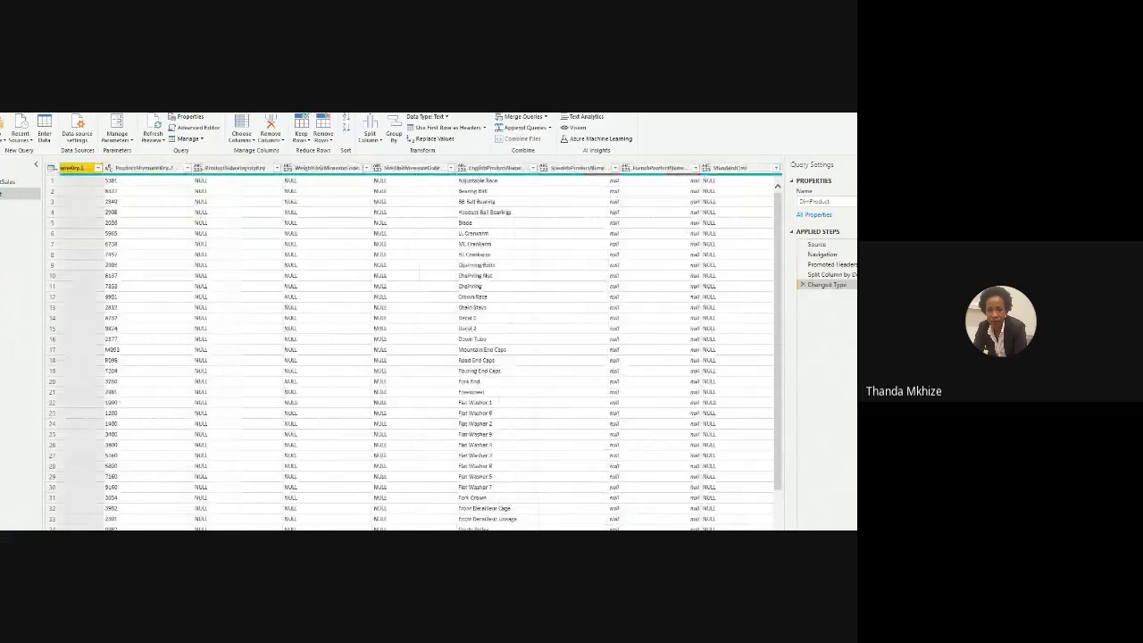
pyautogui.hscroll(5, 410, 348)
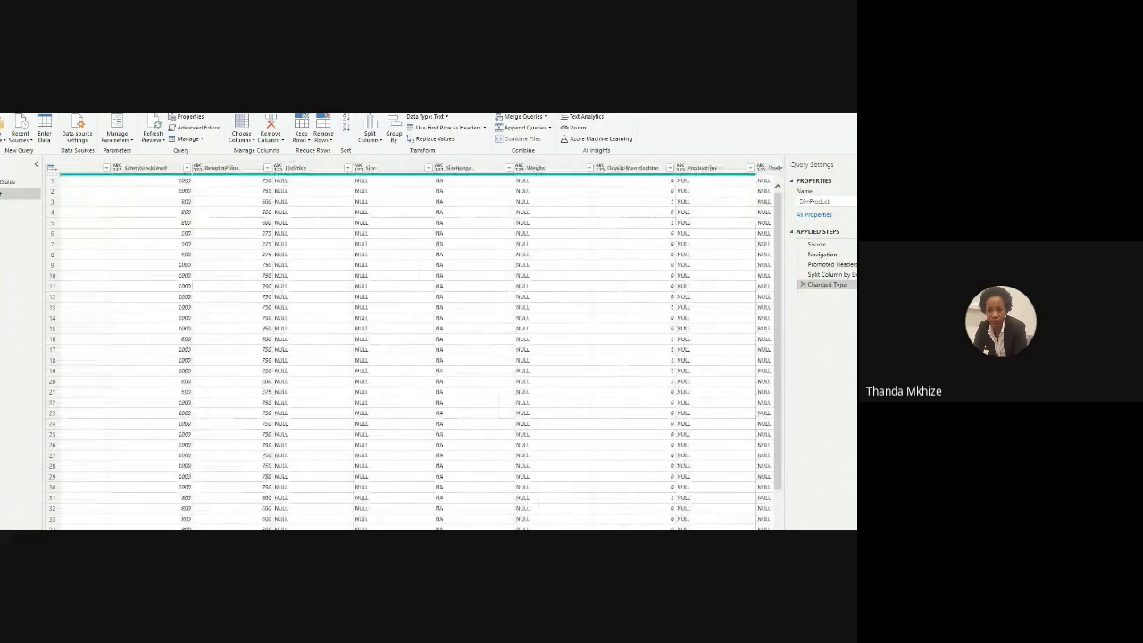
pyautogui.hscroll(5, 411, 348)
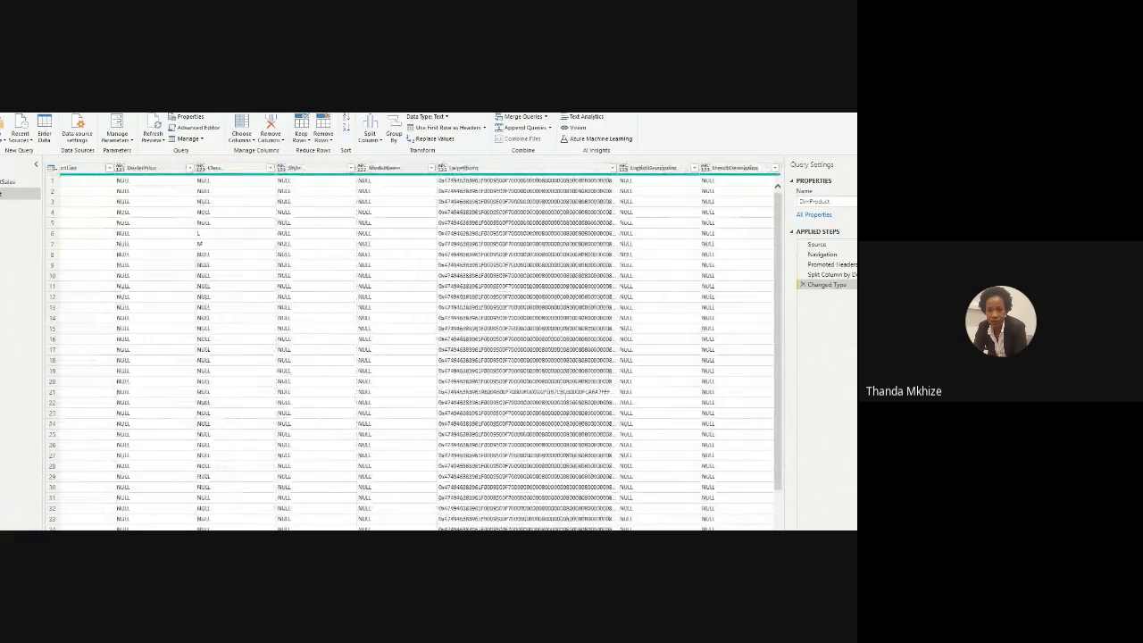
pyautogui.hscroll(5, 410, 348)
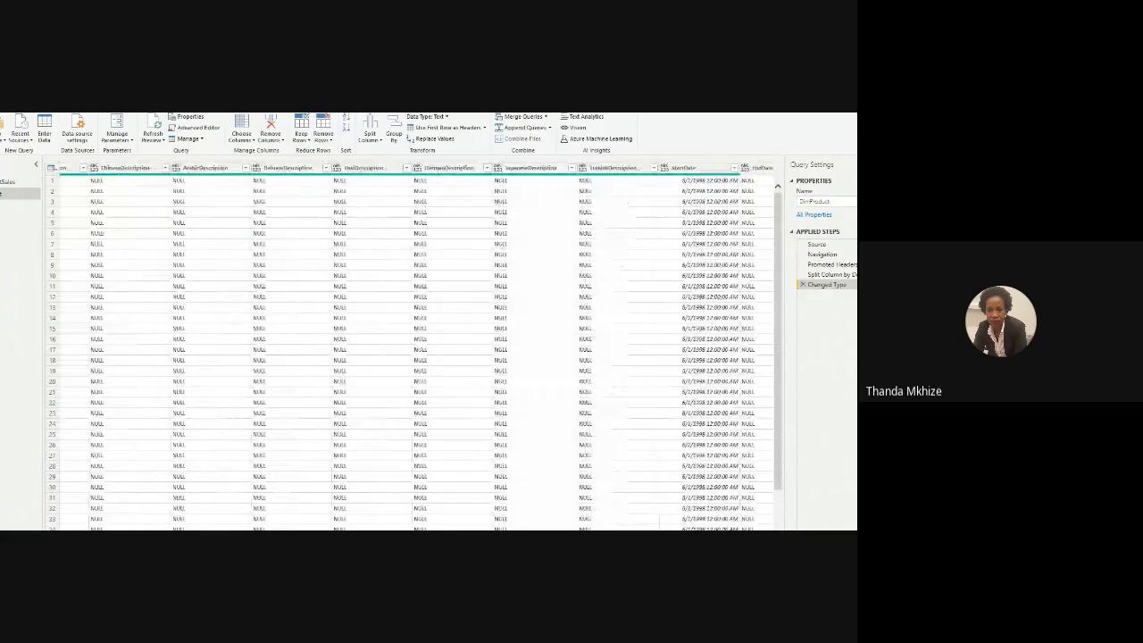
pyautogui.hscroll(-5, 411, 349)
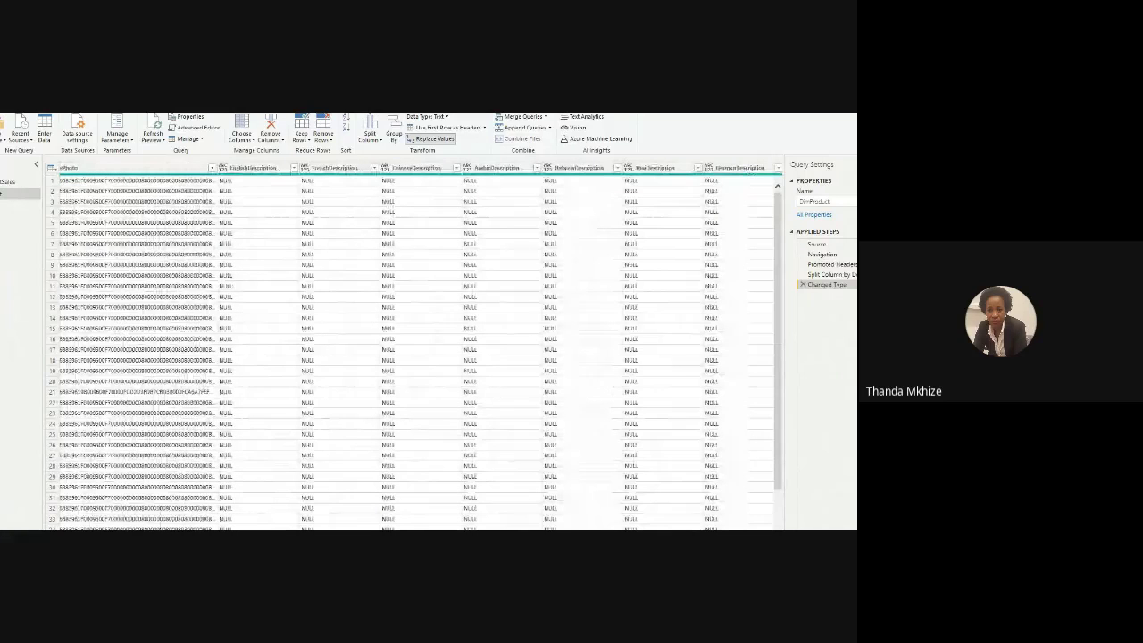
pyautogui.click(432, 139)
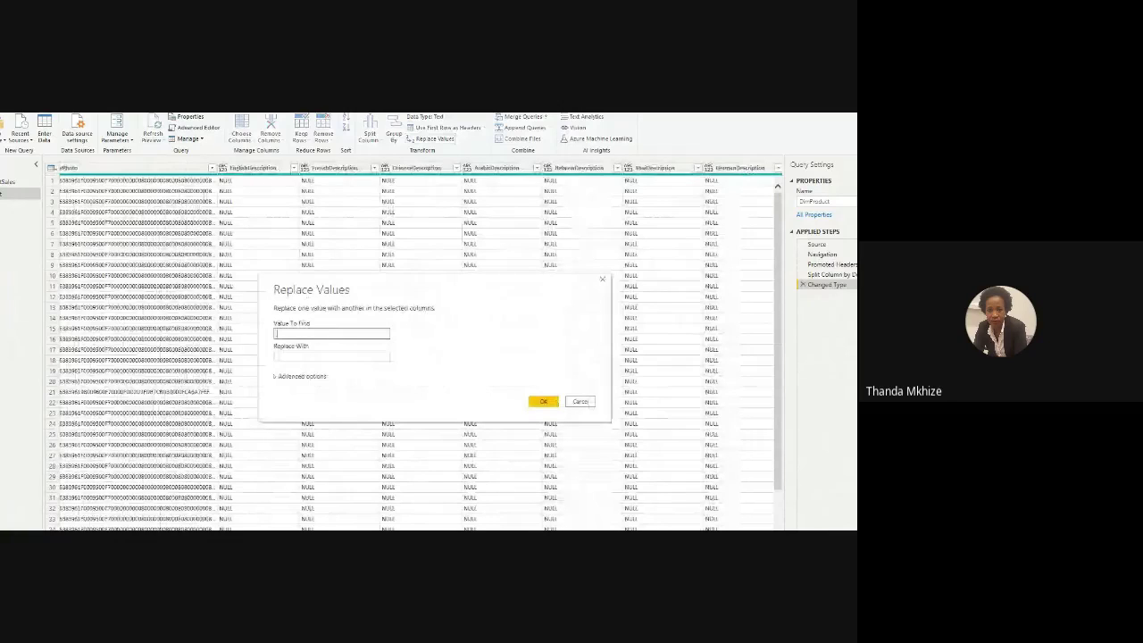
pyautogui.click(331, 356)
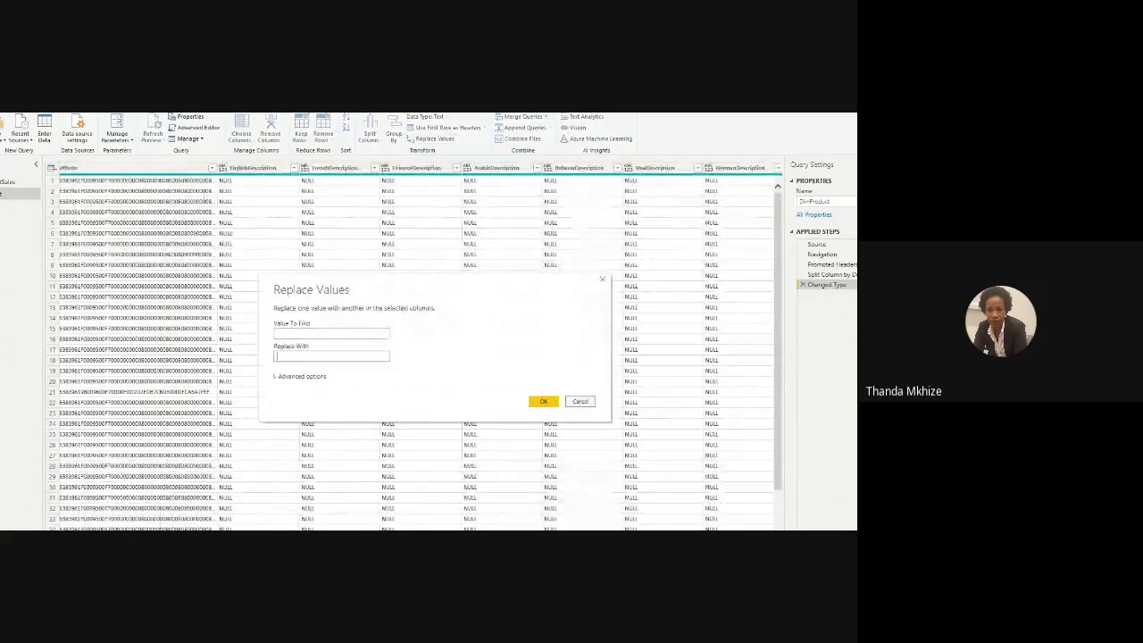
pyautogui.press('Escape')
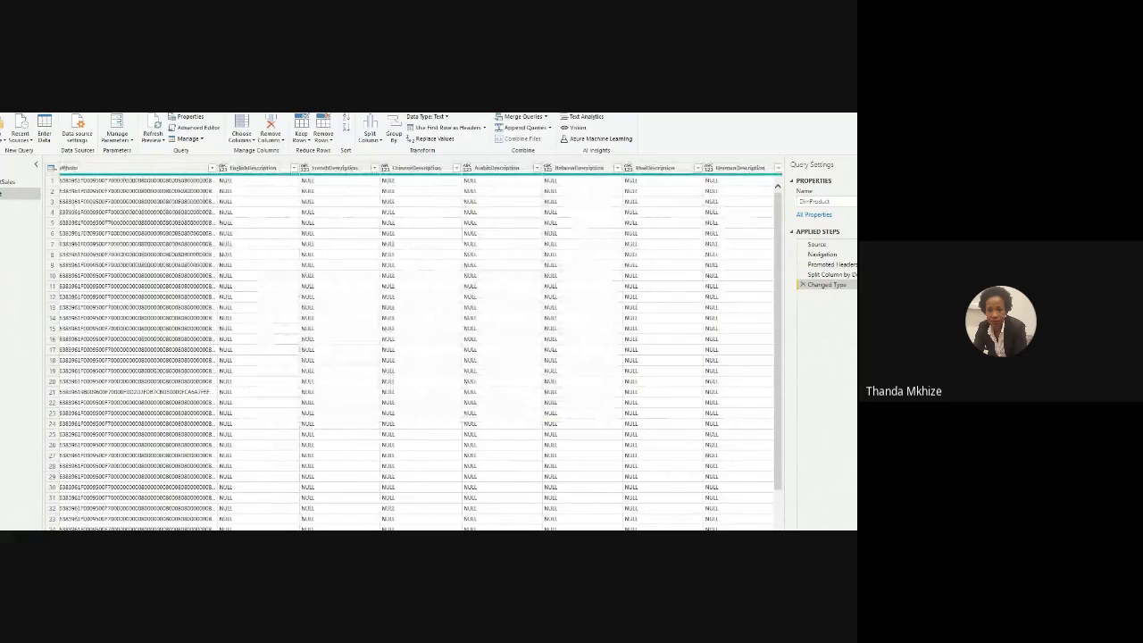
# Step: Close Power Query Editor, apply the DimProduct query changes and return to the main report window
pyautogui.hscroll(2, 415, 348)
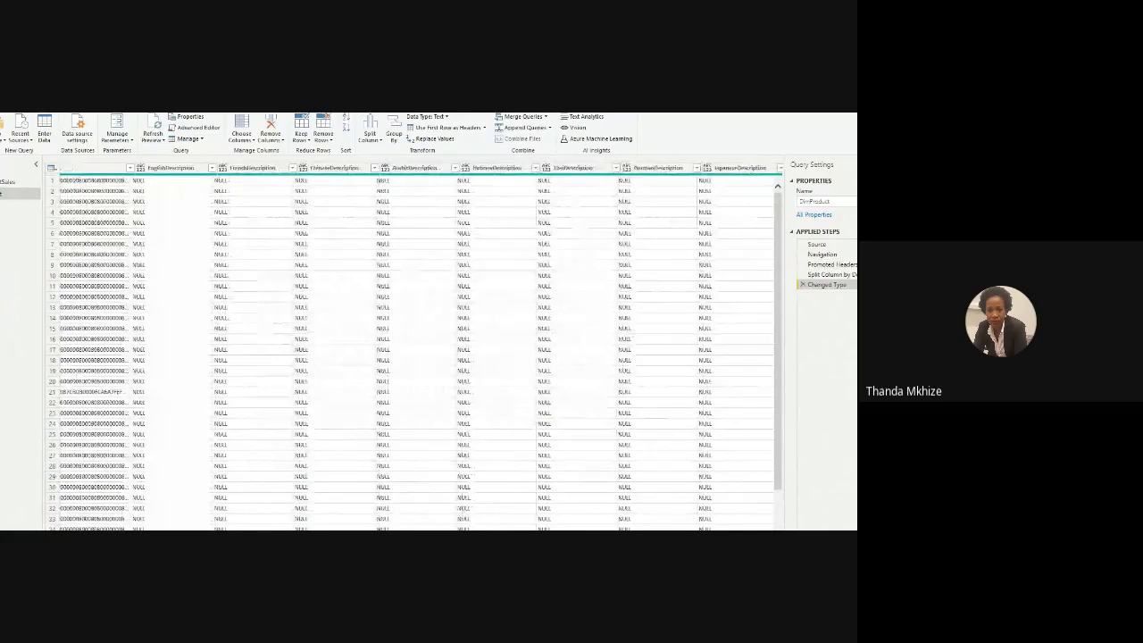
pyautogui.hscroll(-10, 415, 348)
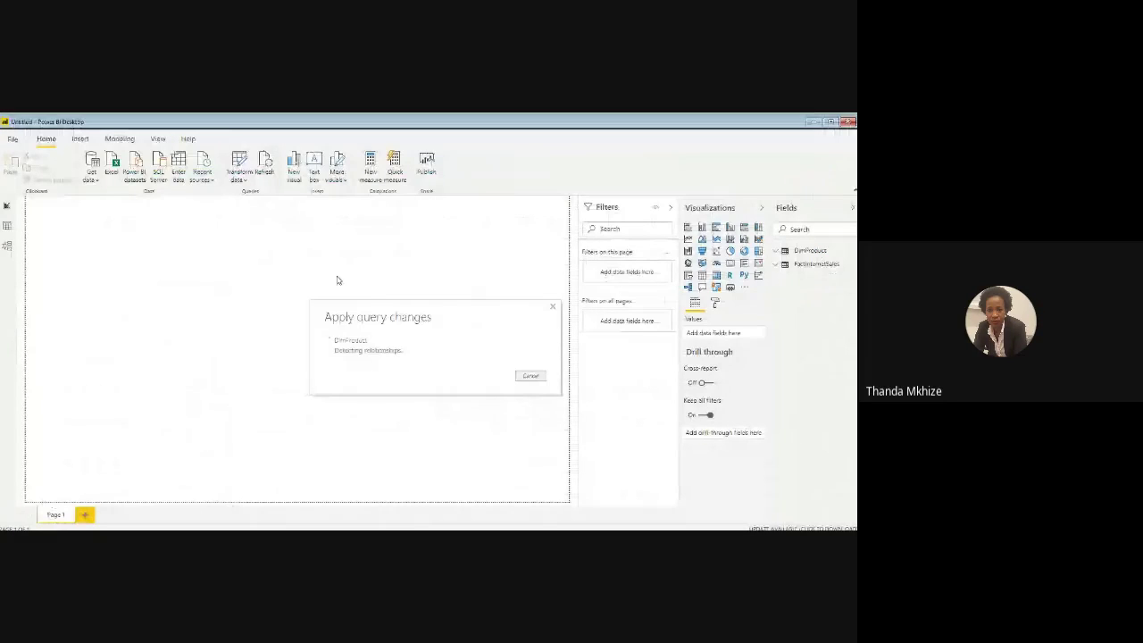
pyautogui.click(825, 121)
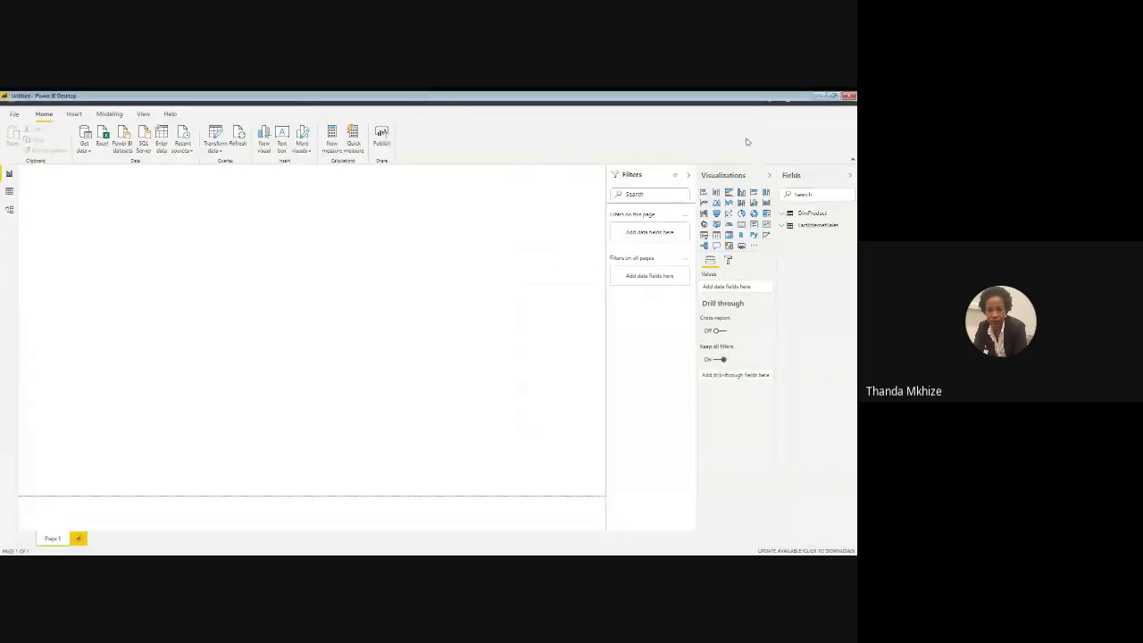
pyautogui.click(826, 99)
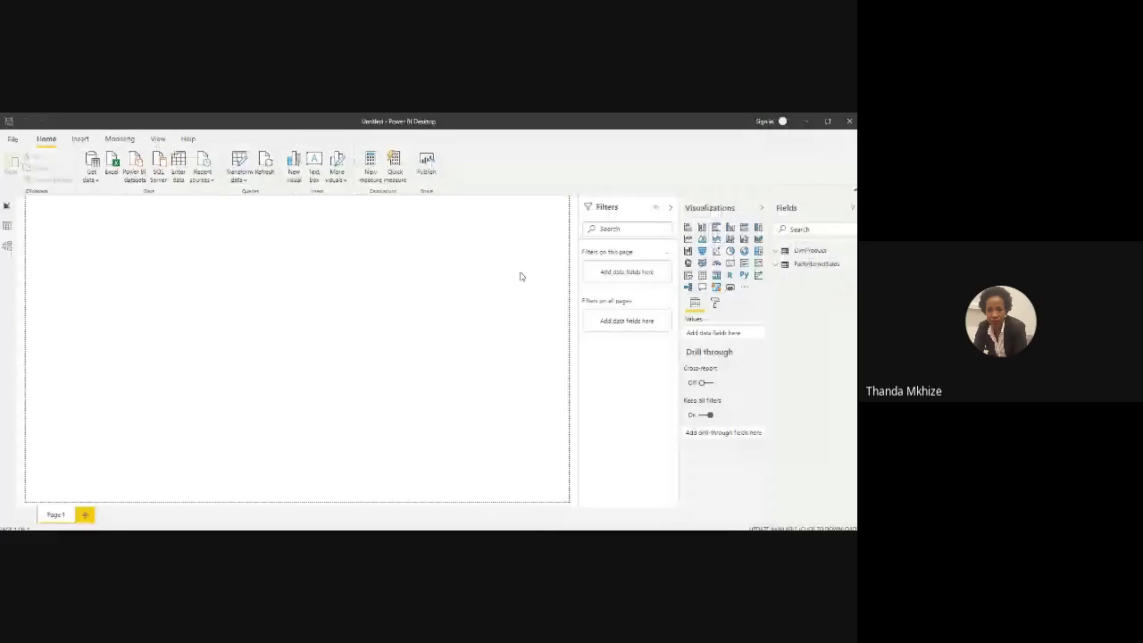
# Step: Place the FactInternetSales table beside DimProduct in the model diagram and review the relationship between the two tables
pyautogui.click(7, 251)
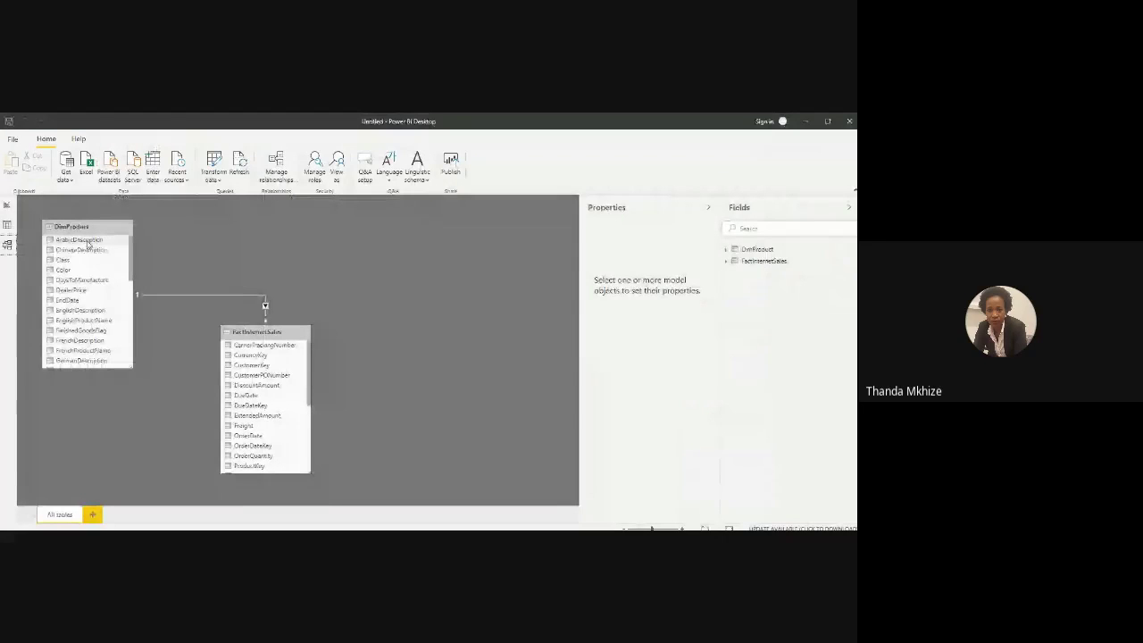
pyautogui.moveTo(264, 331); pyautogui.dragTo(321, 280)
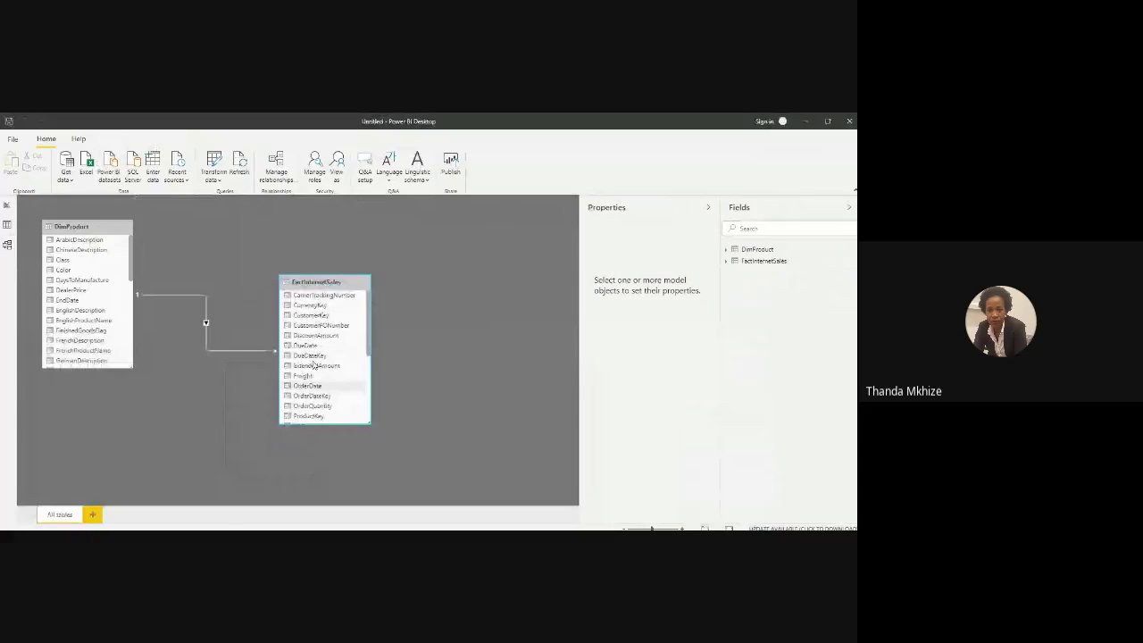
pyautogui.scroll(-1, 313, 364)
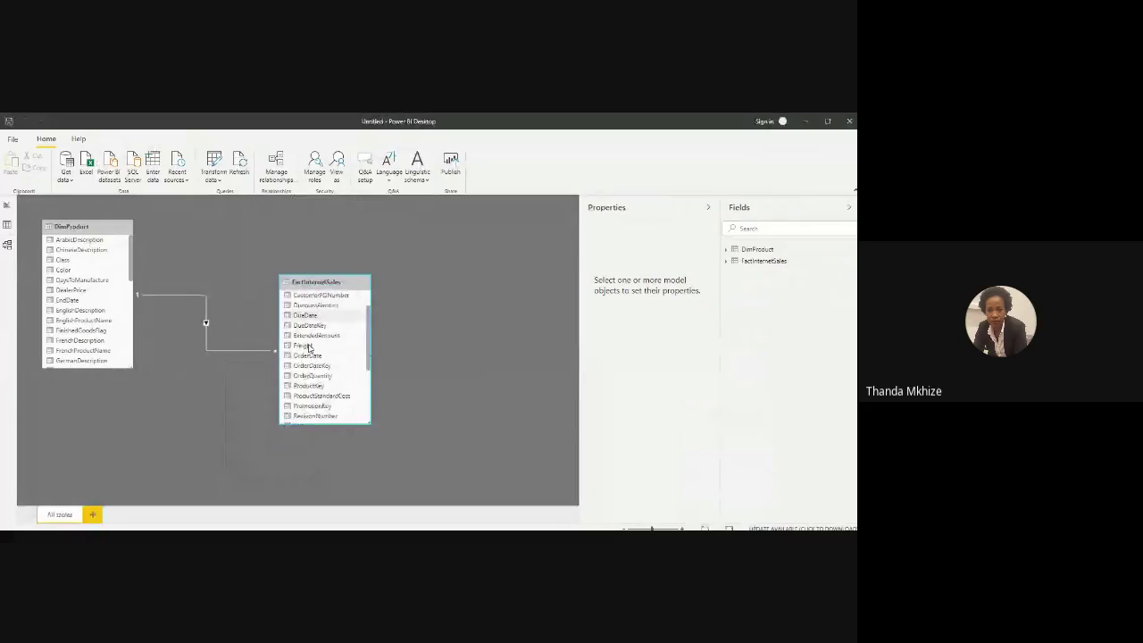
pyautogui.scroll(-1, 309, 348)
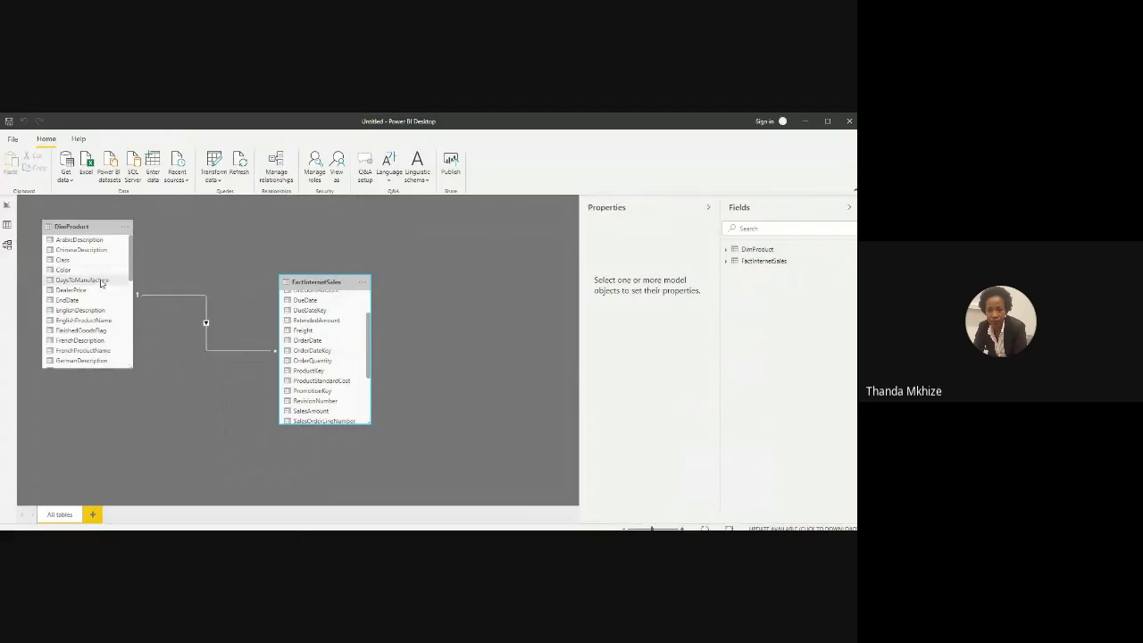
pyautogui.doubleClick(165, 298)
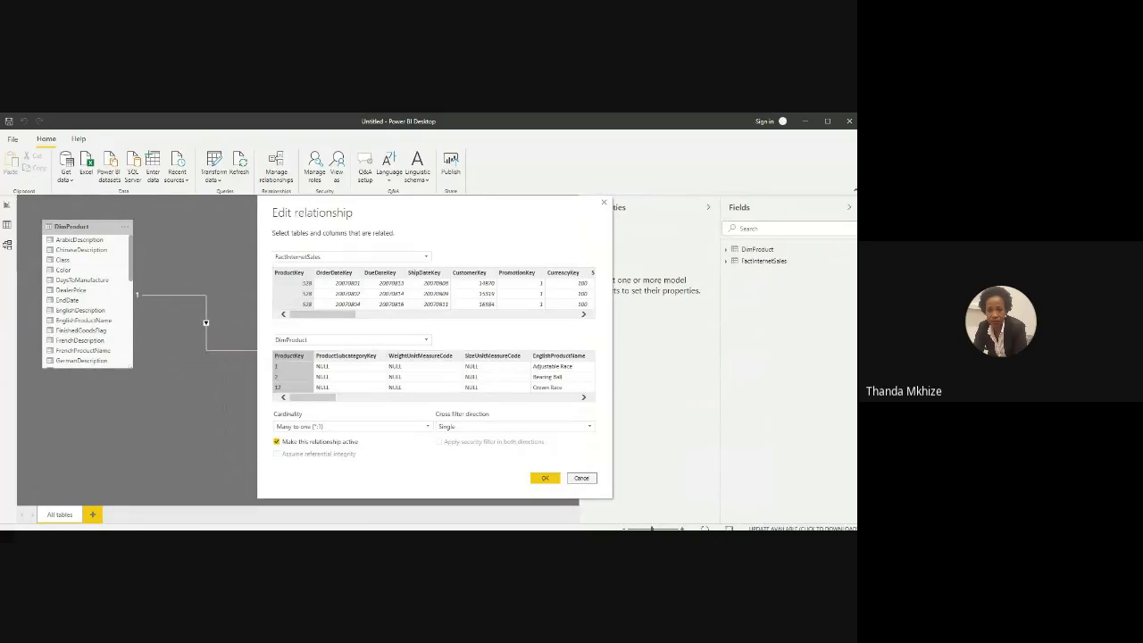
pyautogui.click(585, 479)
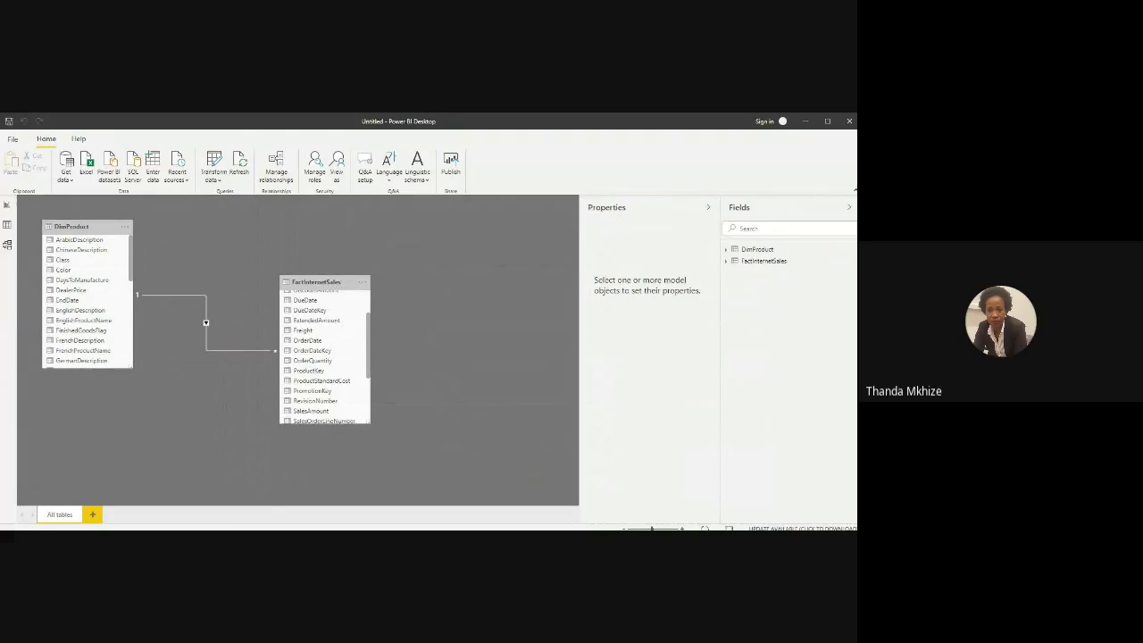
# Step: Return to the report page and create a column chart from the FactInternetSales OrderQuantity field
pyautogui.click(7, 206)
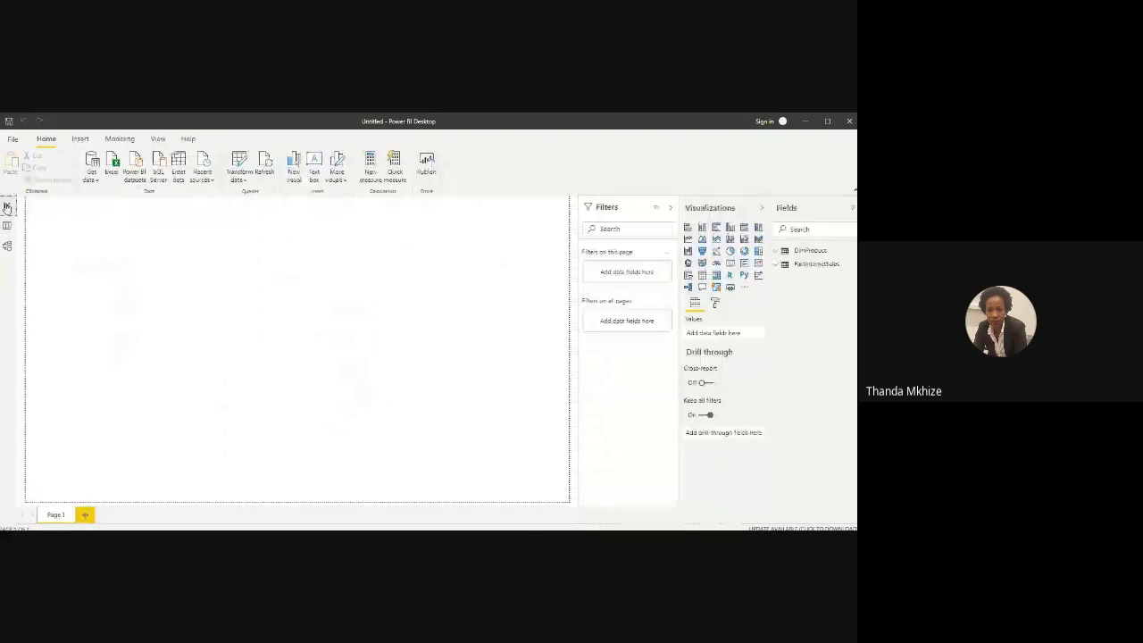
pyautogui.click(779, 265)
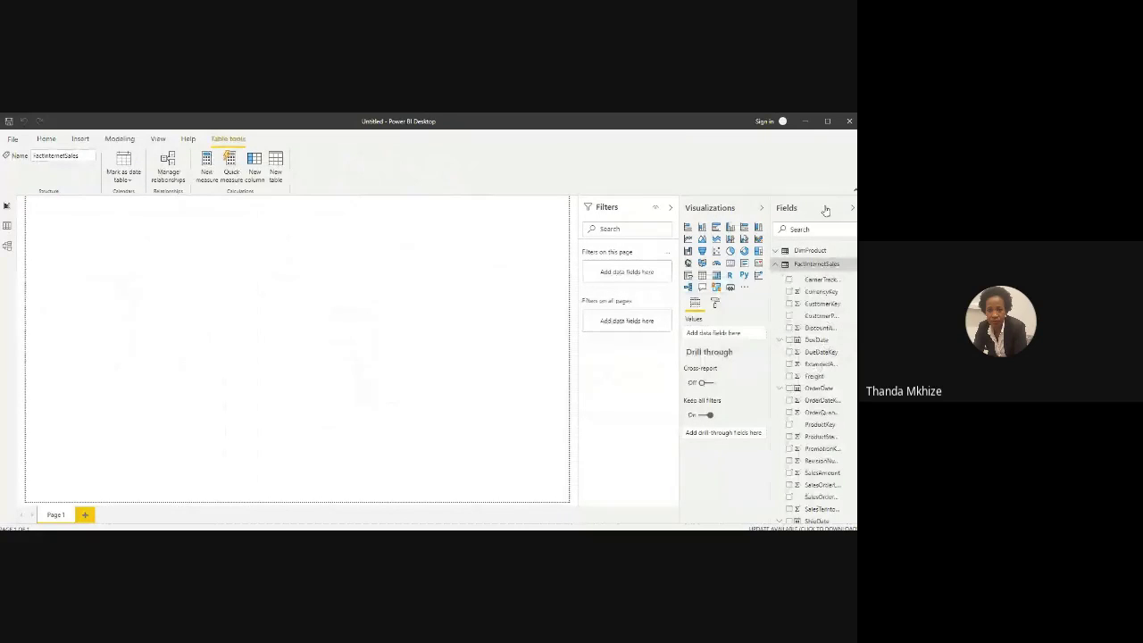
pyautogui.scroll(-2, 826, 402)
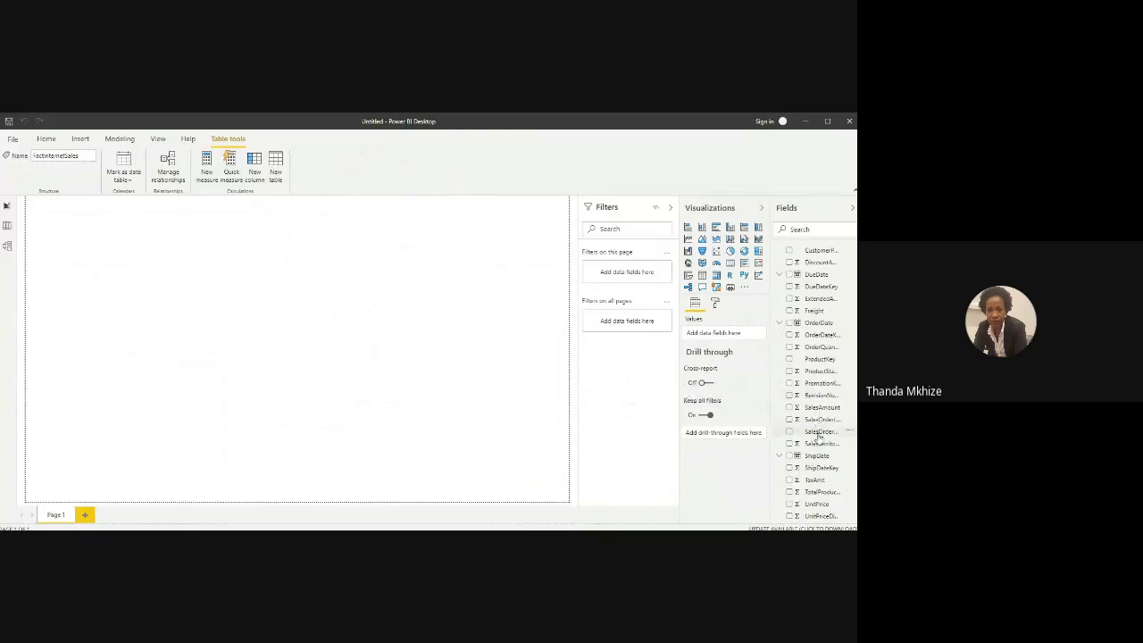
pyautogui.scroll(2, 818, 437)
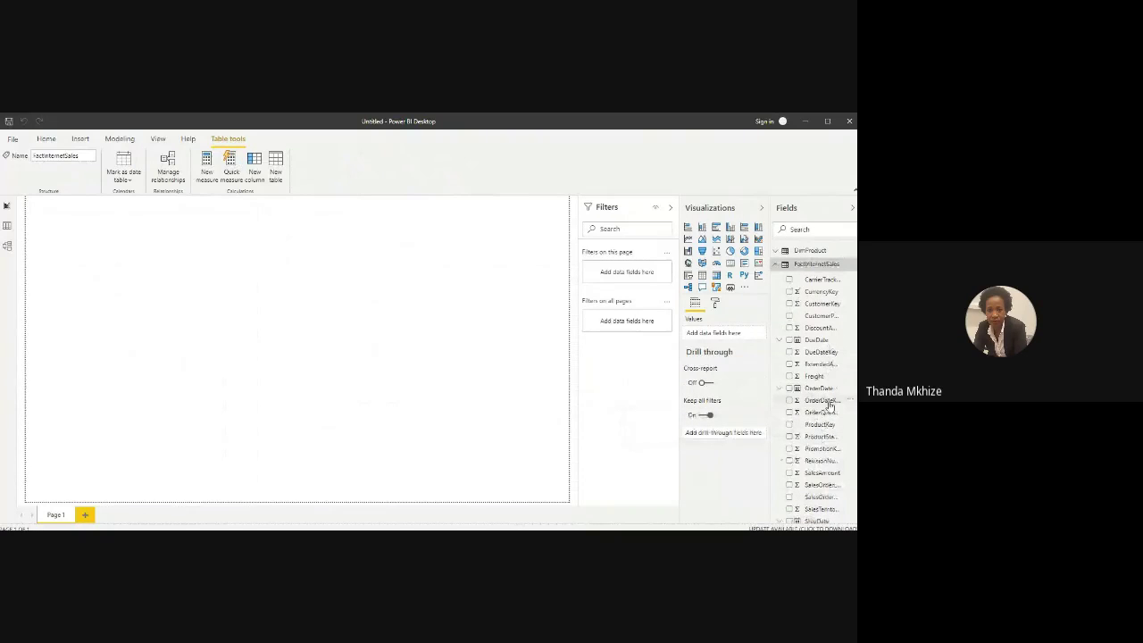
pyautogui.scroll(-2, 829, 403)
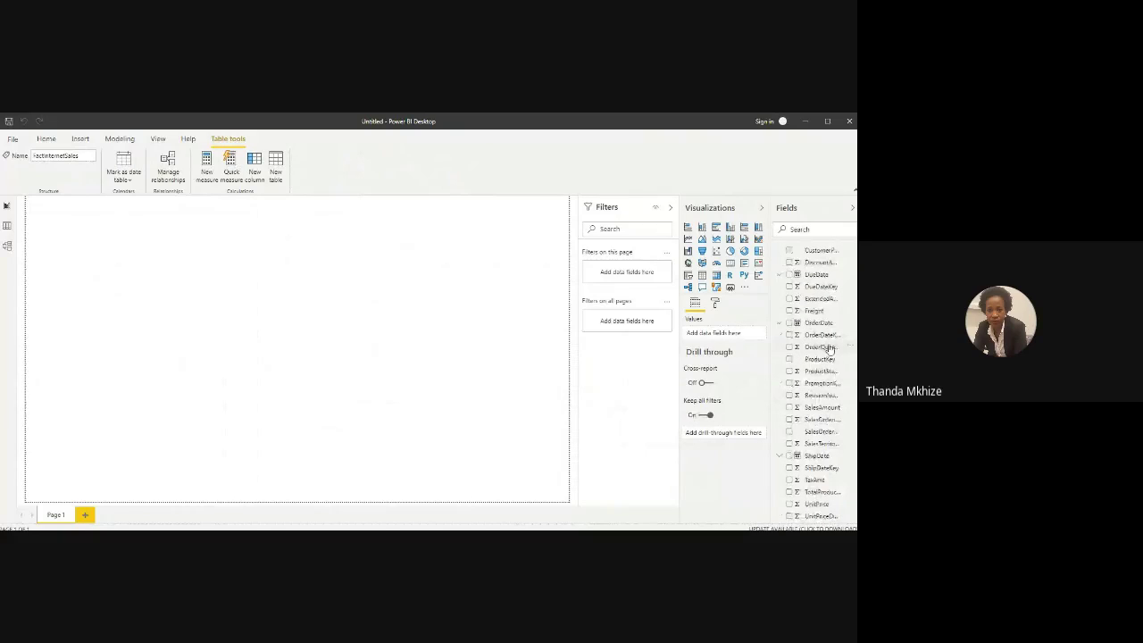
pyautogui.moveTo(830, 348); pyautogui.dragTo(433, 320)
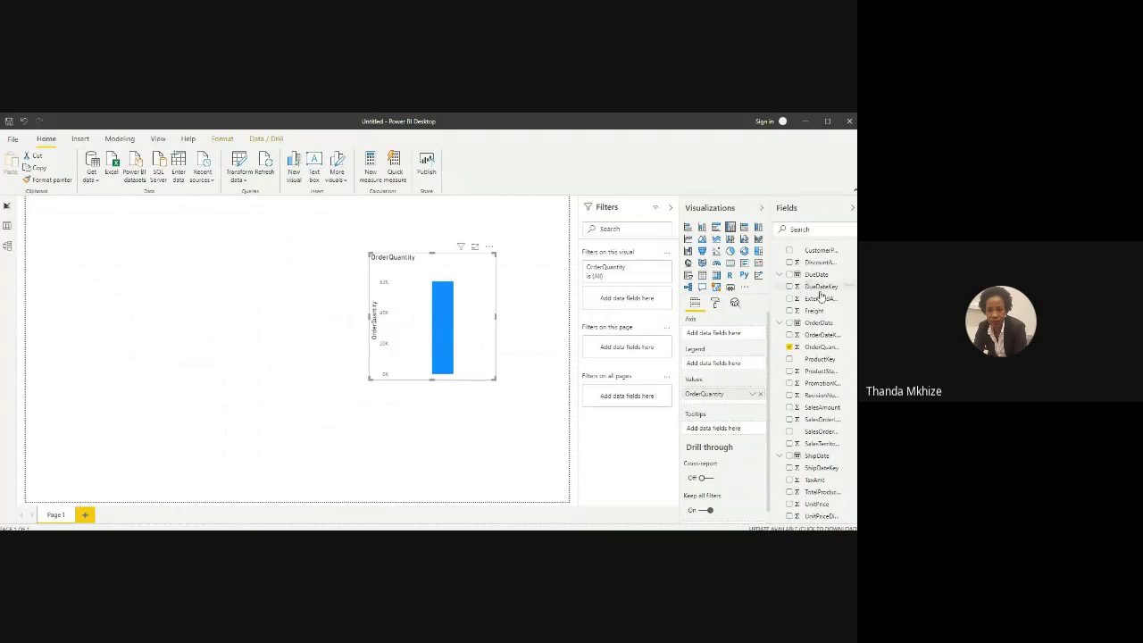
# Step: Add DimProduct's Class field to the OrderQuantity chart's axis and widen the chart slightly
pyautogui.scroll(1, 821, 297)
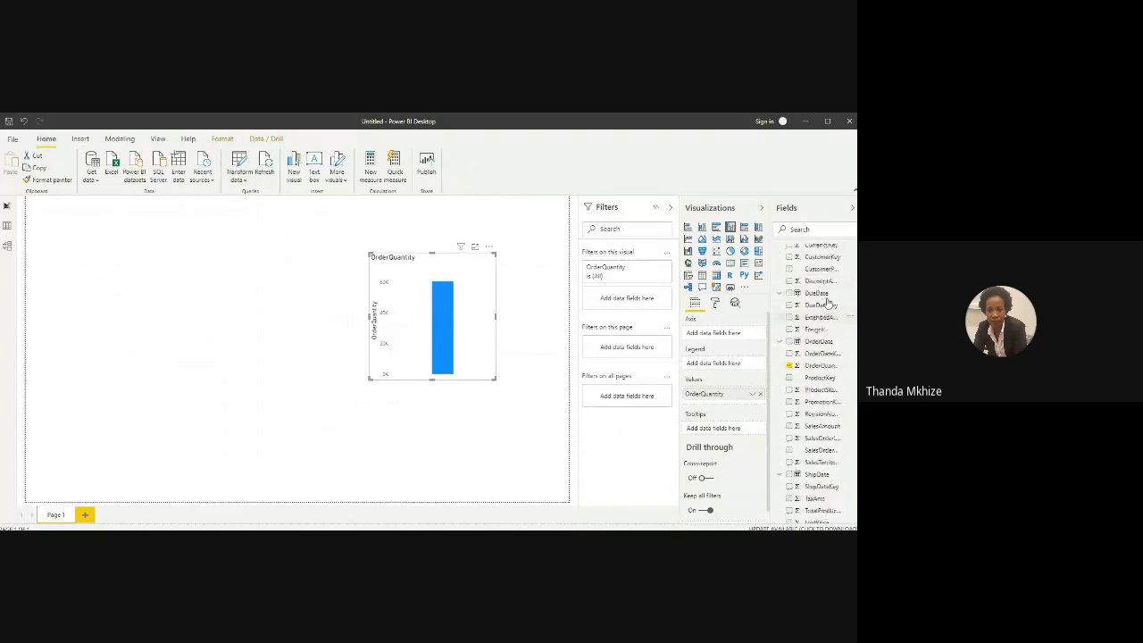
pyautogui.scroll(2, 804, 286)
pyautogui.click(776, 264)
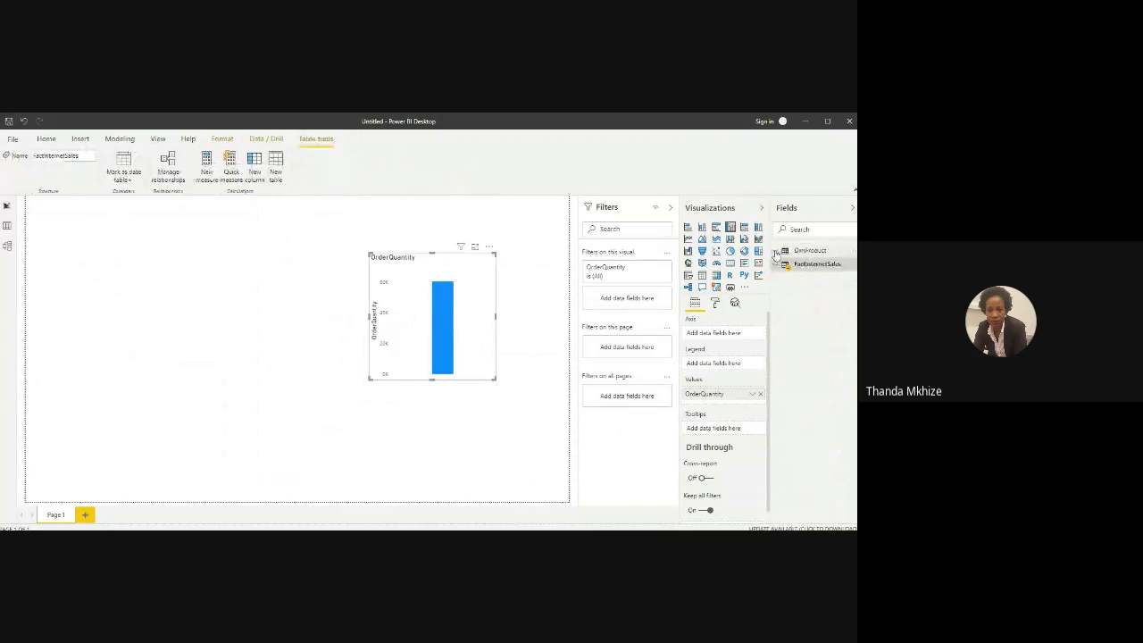
pyautogui.click(774, 251)
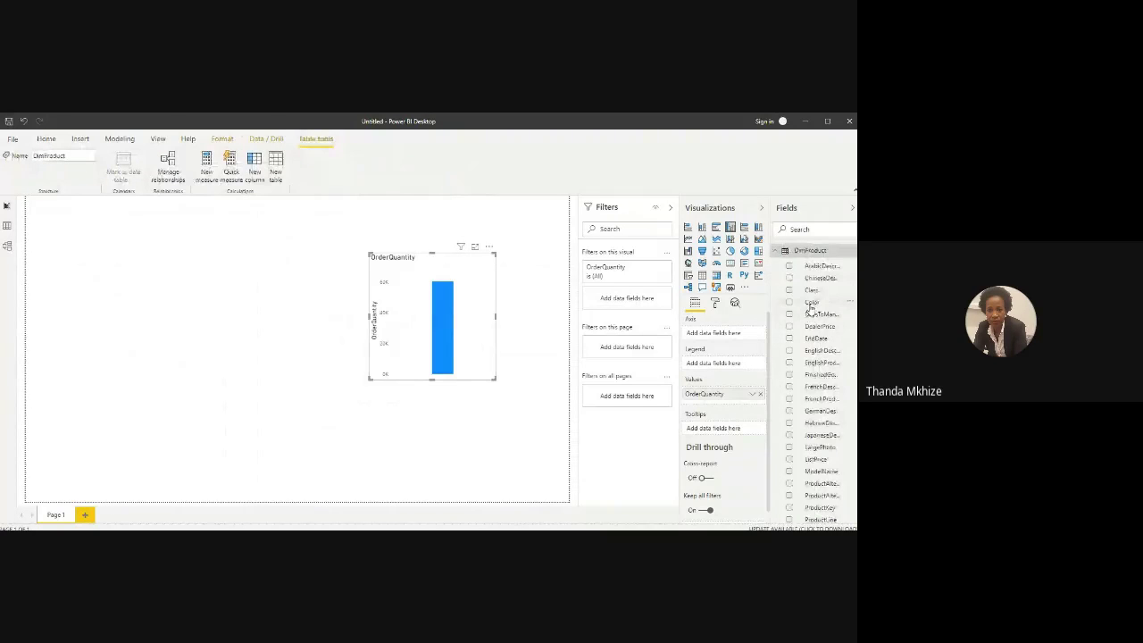
pyautogui.moveTo(811, 292); pyautogui.dragTo(713, 341)
pyautogui.moveTo(496, 379); pyautogui.dragTo(511, 384)
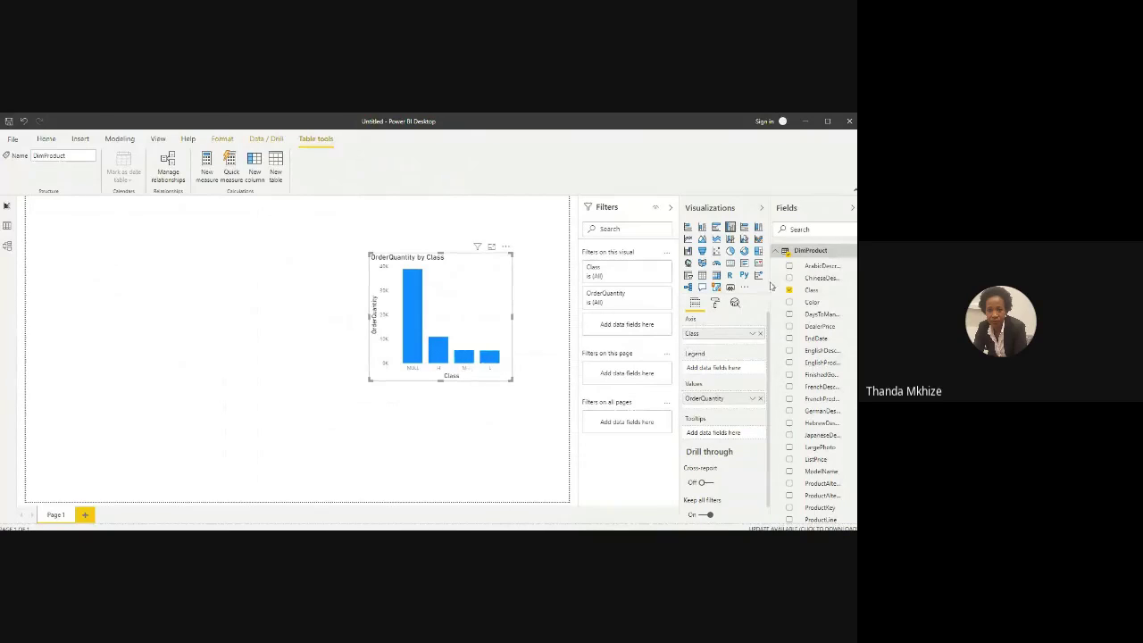
# Step: Try adding Class as a separate table visual beside the chart, and delete that visual
pyautogui.moveTo(813, 290); pyautogui.dragTo(191, 312)
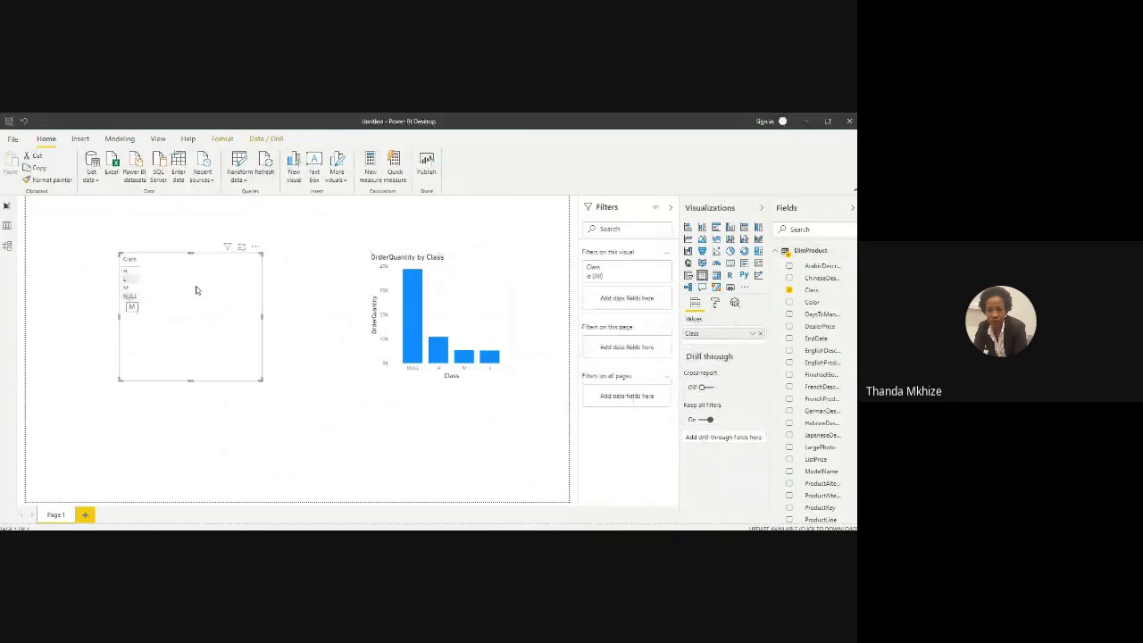
pyautogui.press('Delete')
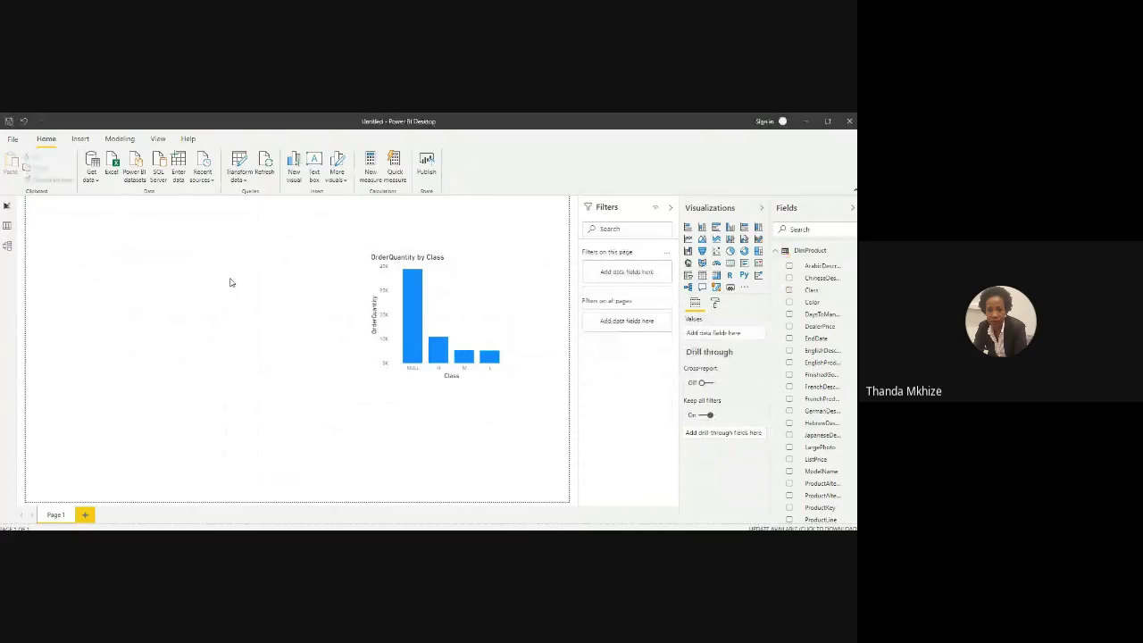
# Step: Convert the OrderQuantity by Class chart to a clustered bar chart, place it in the page's top-left corner and enlarge it
pyautogui.click(471, 271)
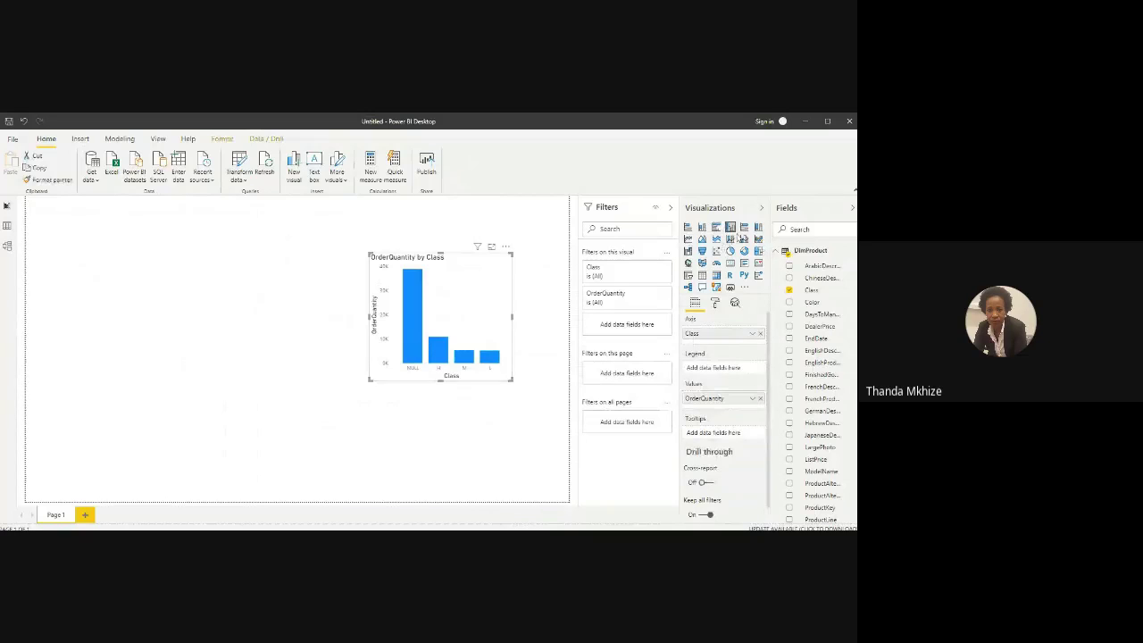
pyautogui.click(715, 226)
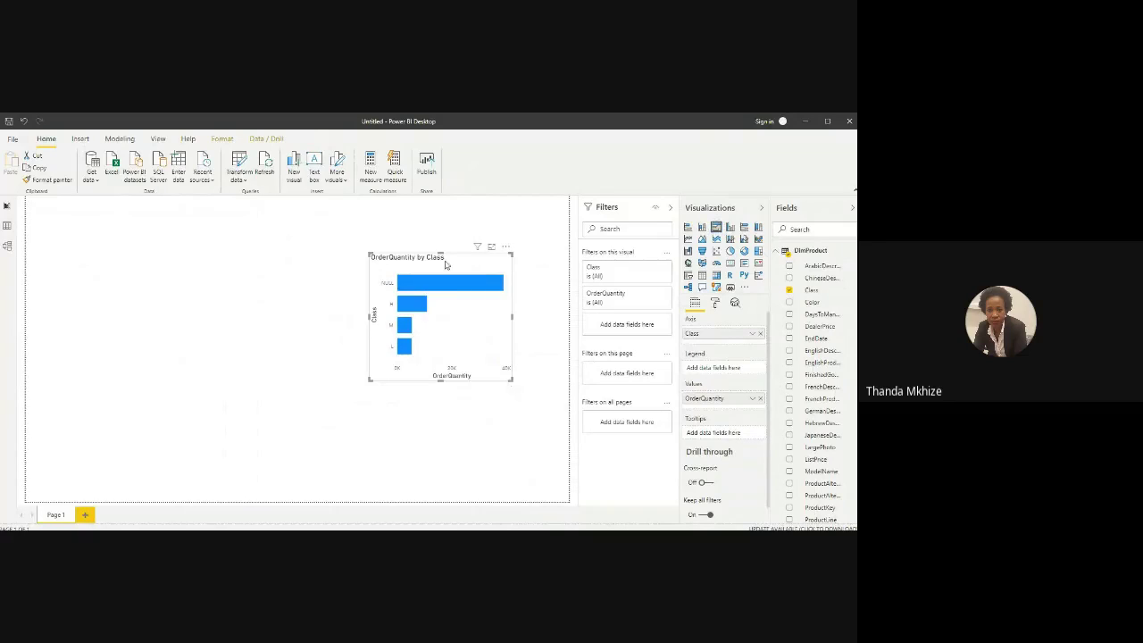
pyautogui.moveTo(445, 264); pyautogui.dragTo(101, 208)
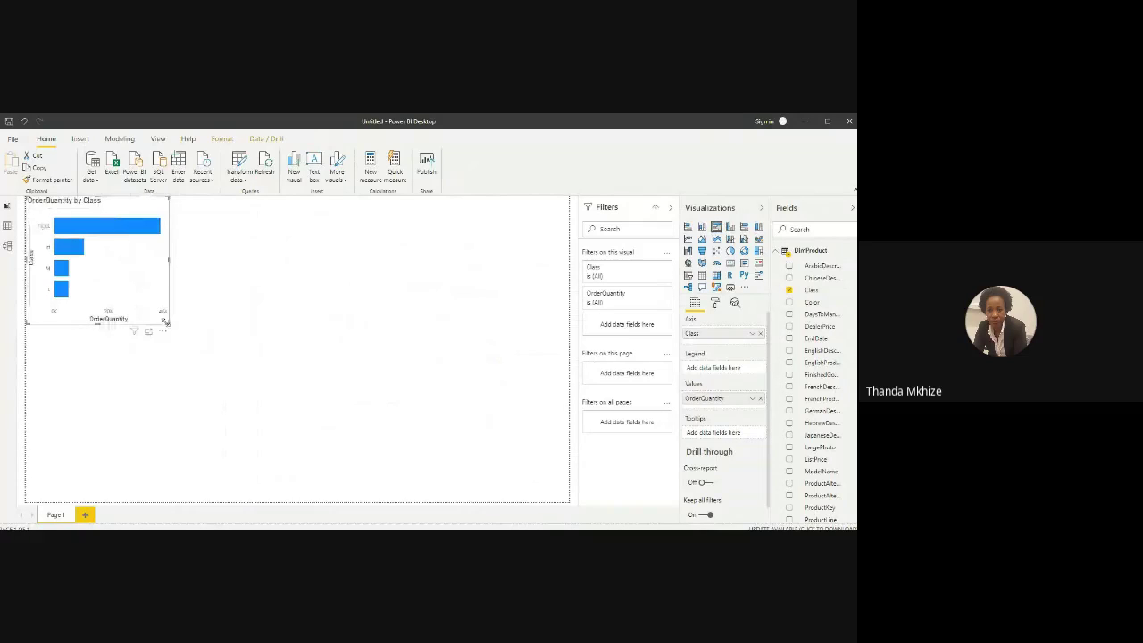
pyautogui.moveTo(164, 322); pyautogui.dragTo(225, 338)
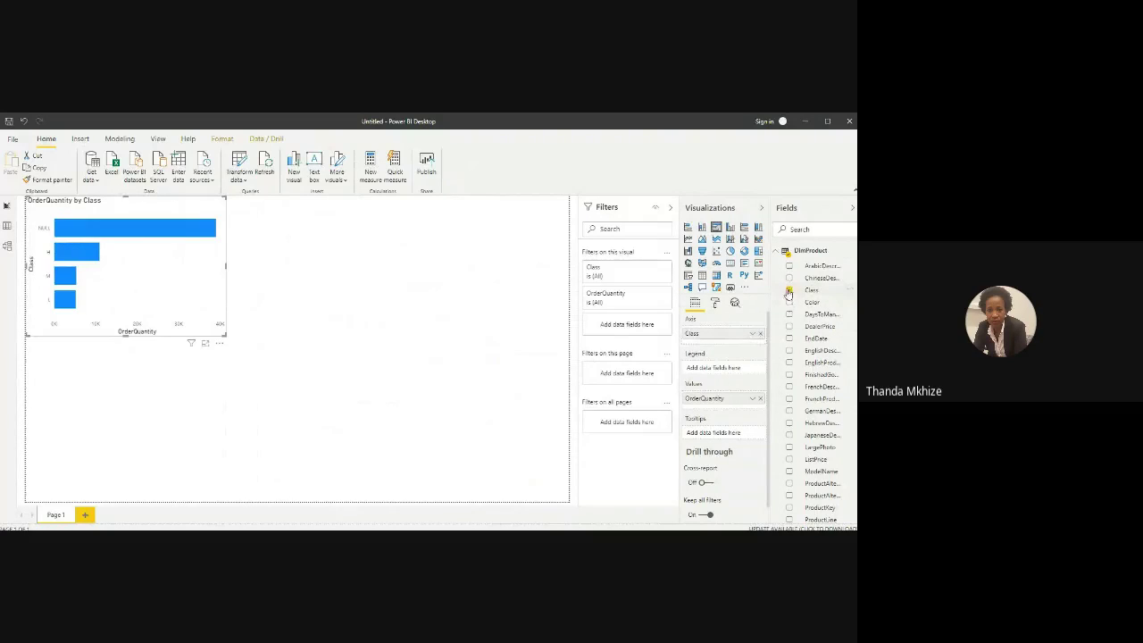
# Step: Replace Class with DimProduct's Color field on the bar chart's axis
pyautogui.moveTo(809, 304); pyautogui.dragTo(470, 330)
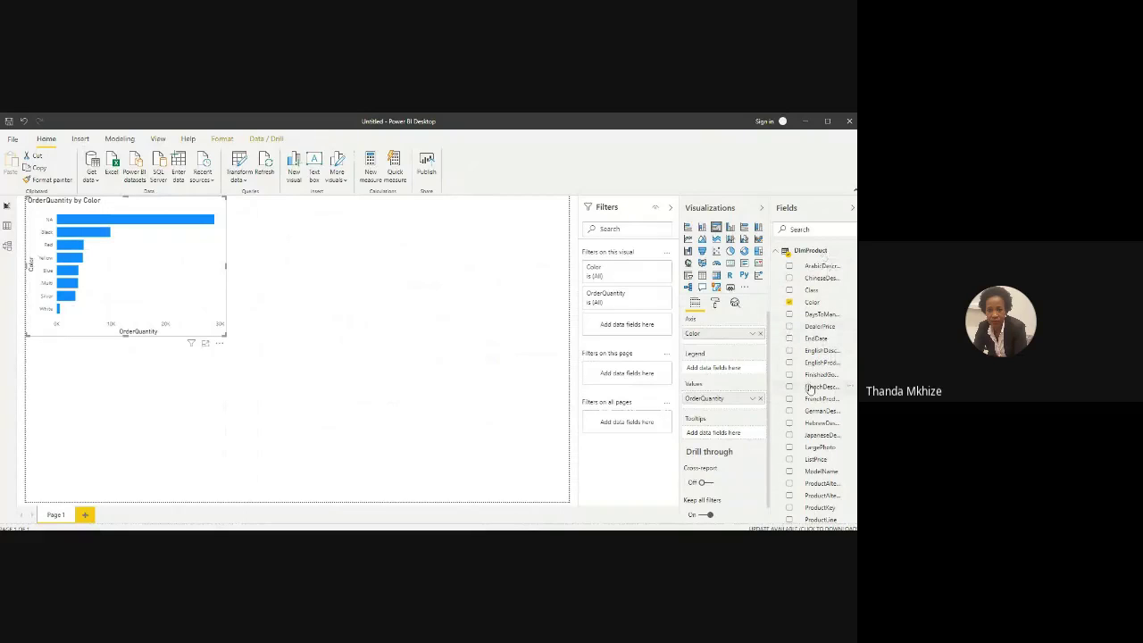
# Step: Add EnglishProductName below Color on the bar chart's axis, show the product-name level, and enlarge the chart slightly
pyautogui.moveTo(825, 366); pyautogui.dragTo(731, 346)
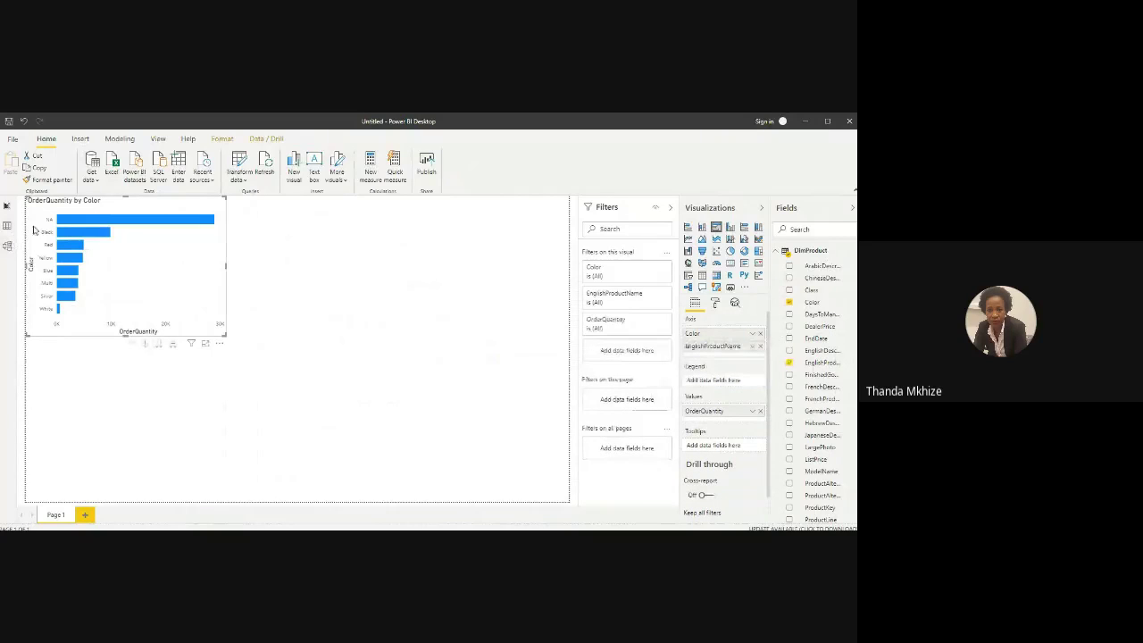
pyautogui.rightClick(78, 240)
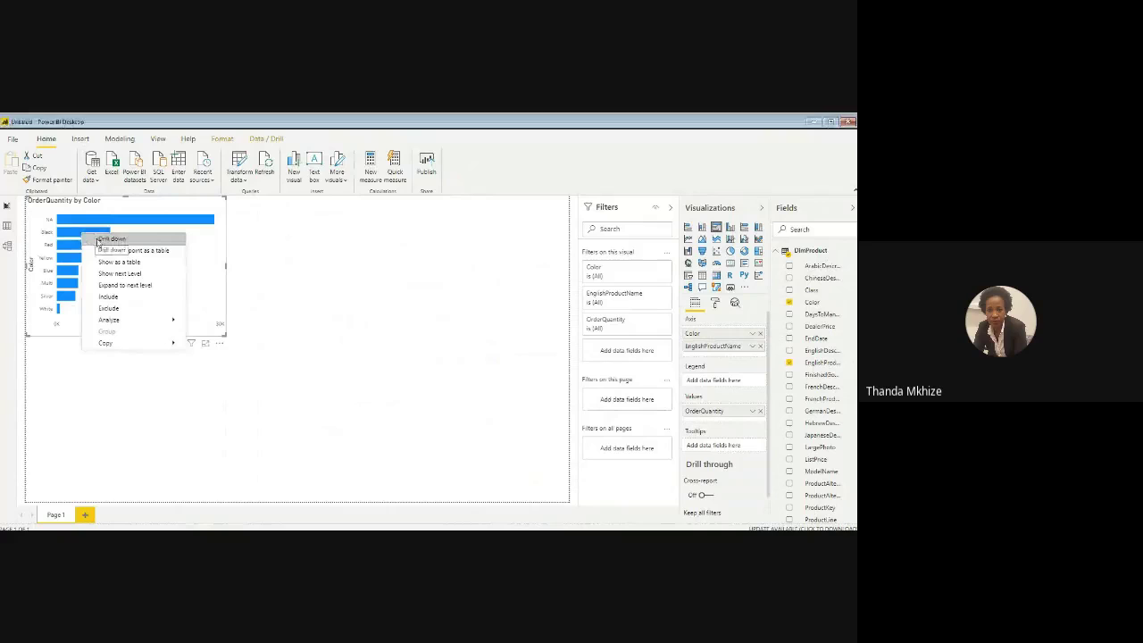
pyautogui.click(117, 274)
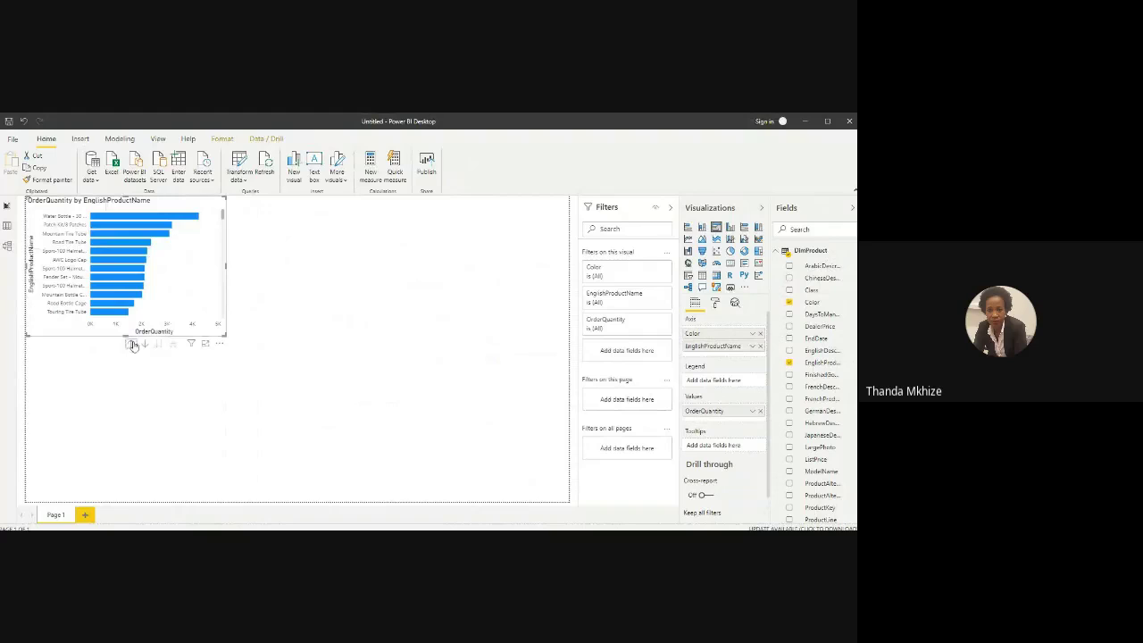
pyautogui.click(130, 344)
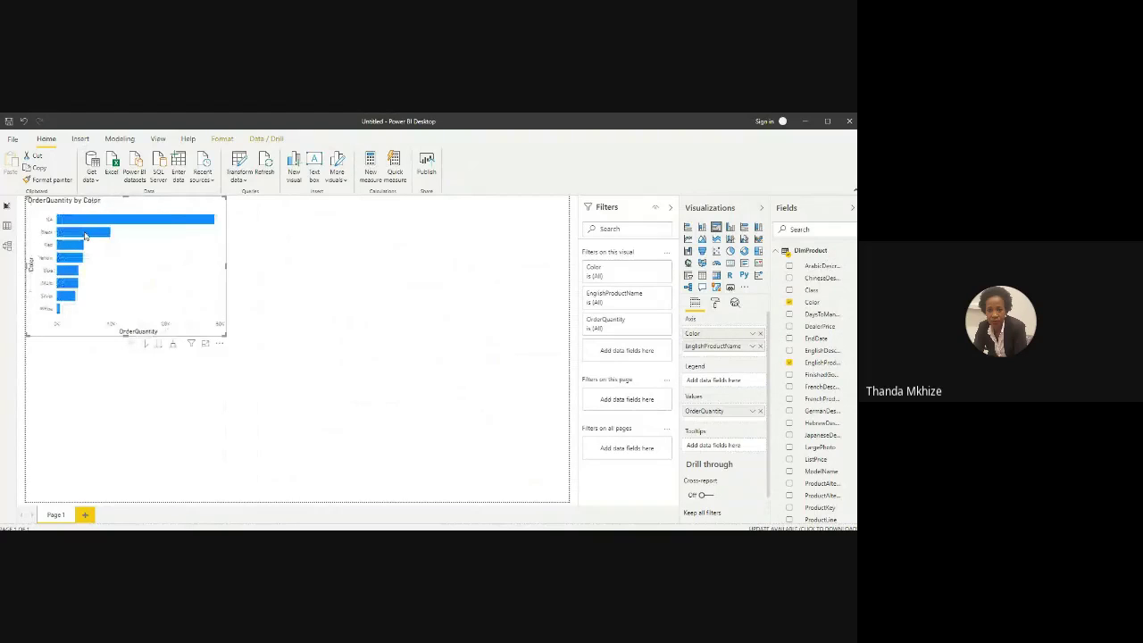
pyautogui.rightClick(85, 235)
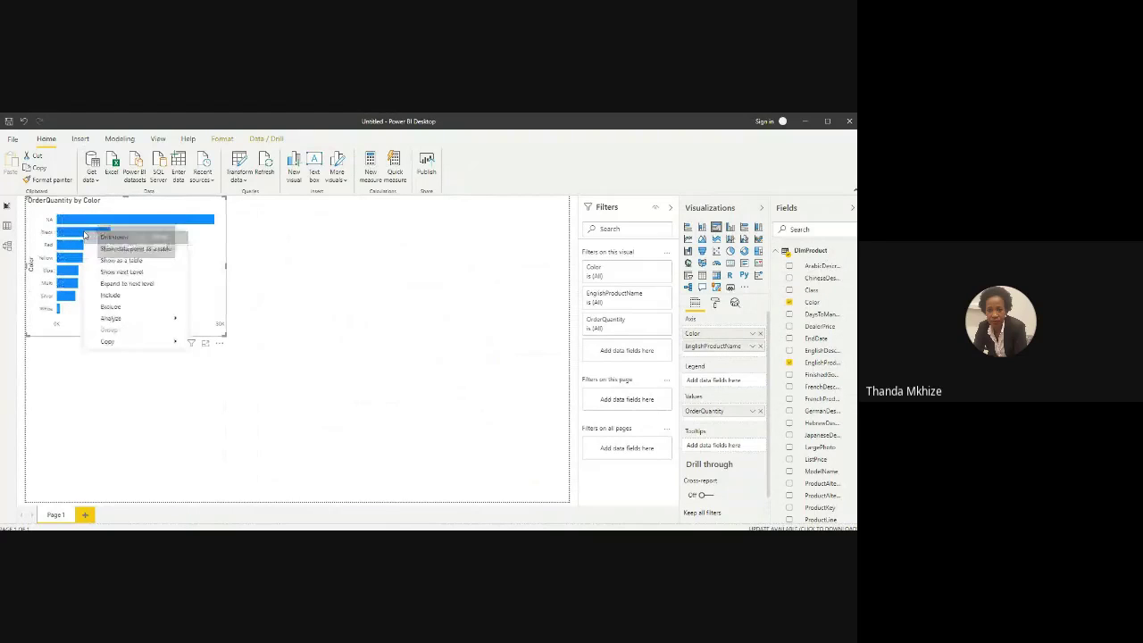
pyautogui.click(121, 272)
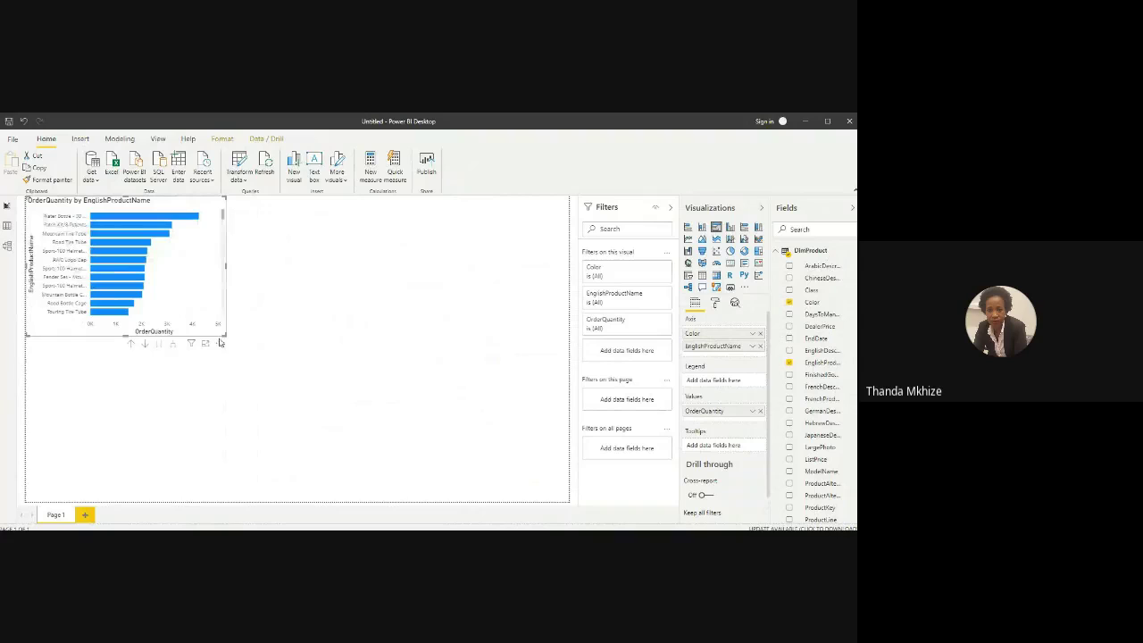
pyautogui.moveTo(227, 337); pyautogui.dragTo(267, 347)
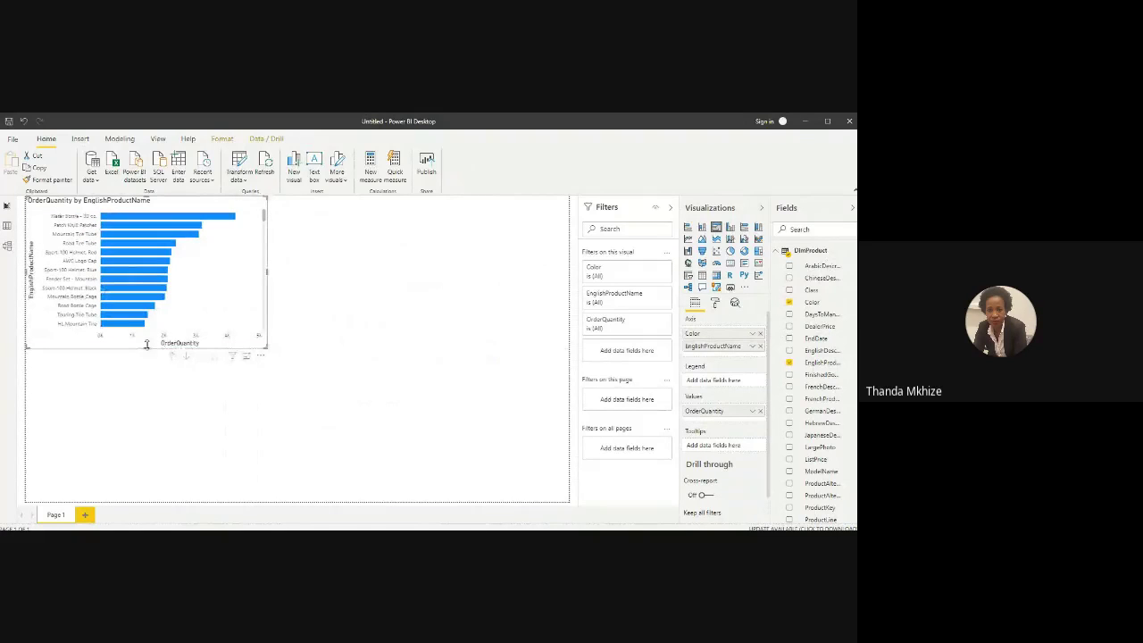
# Step: Drill the chart up to Color and back to the product-name level, and look through the product bars
pyautogui.click(171, 356)
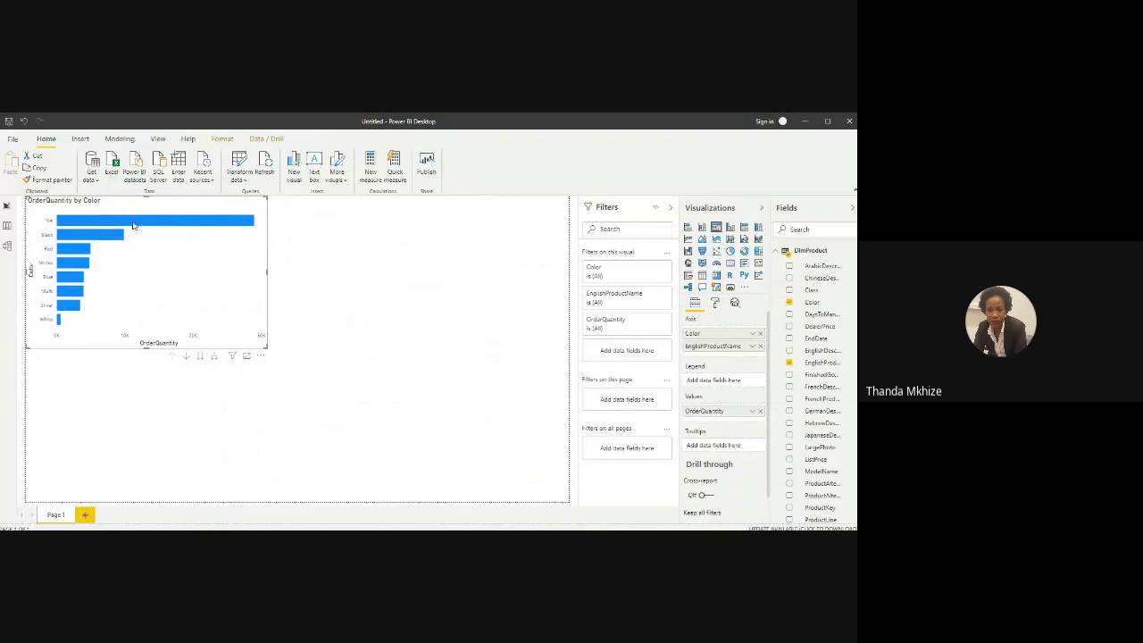
pyautogui.rightClick(135, 225)
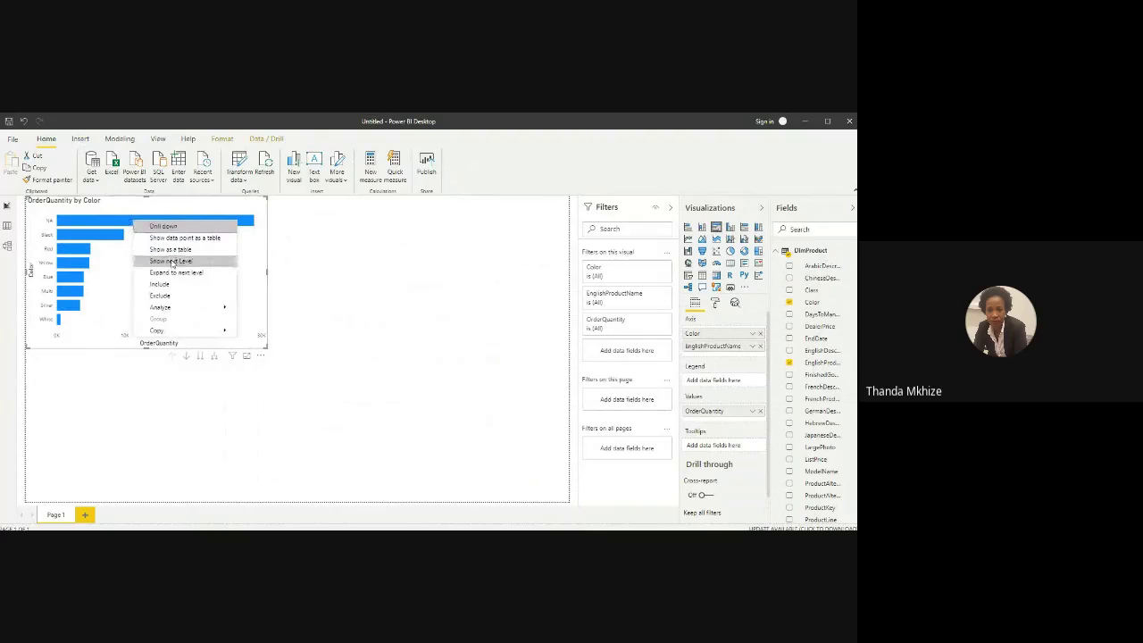
pyautogui.click(172, 261)
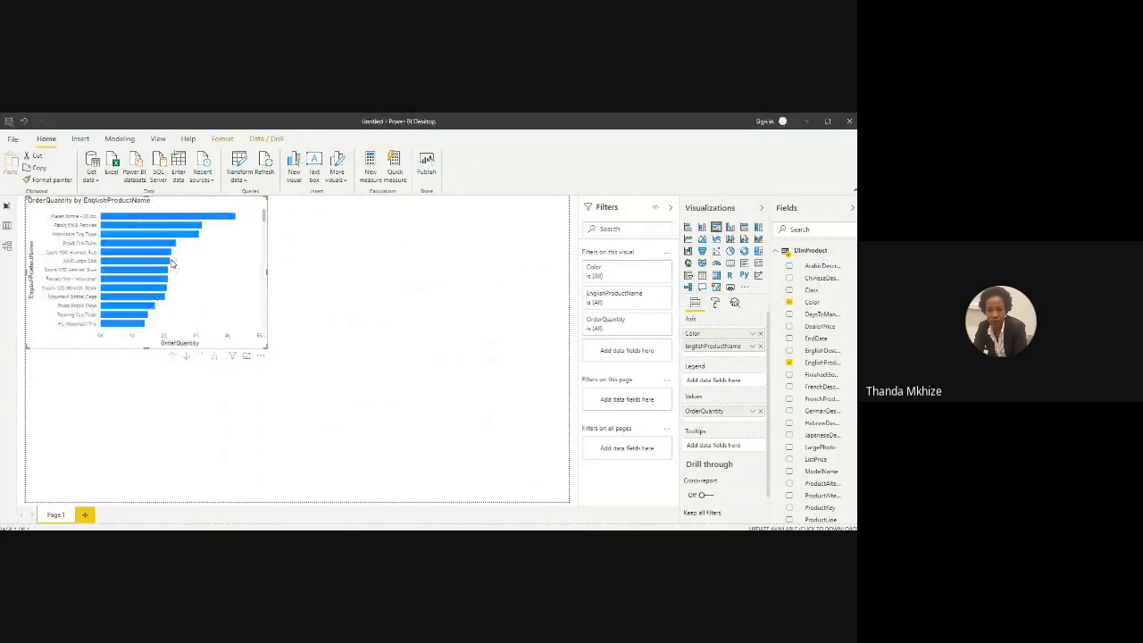
pyautogui.scroll(-2, 76, 287)
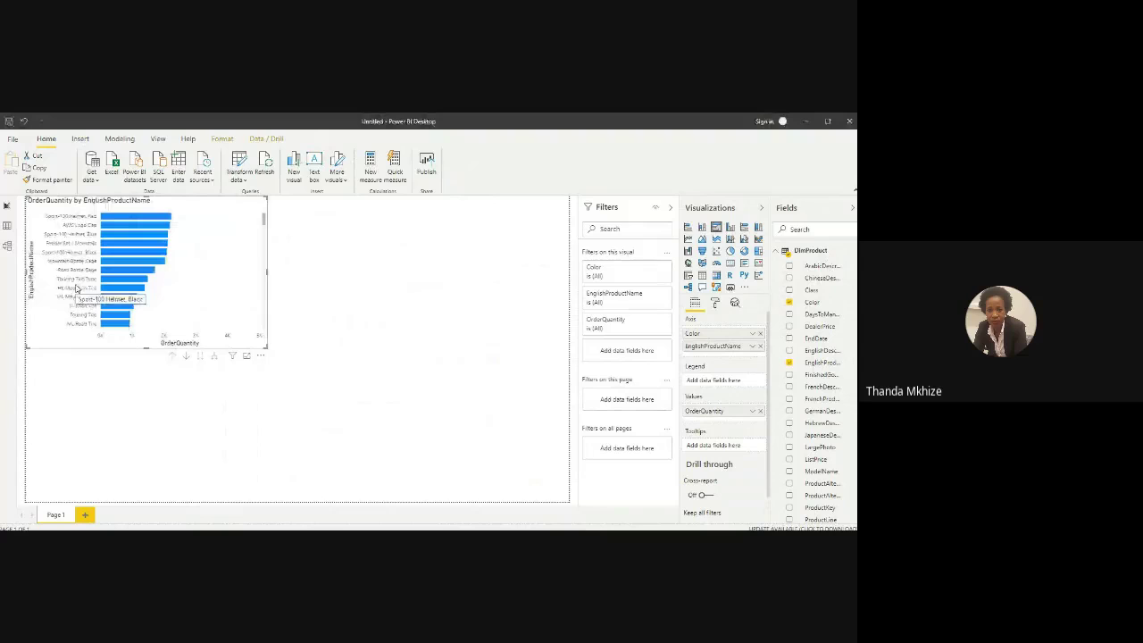
pyautogui.scroll(2, 76, 286)
pyautogui.scroll(-5, 77, 281)
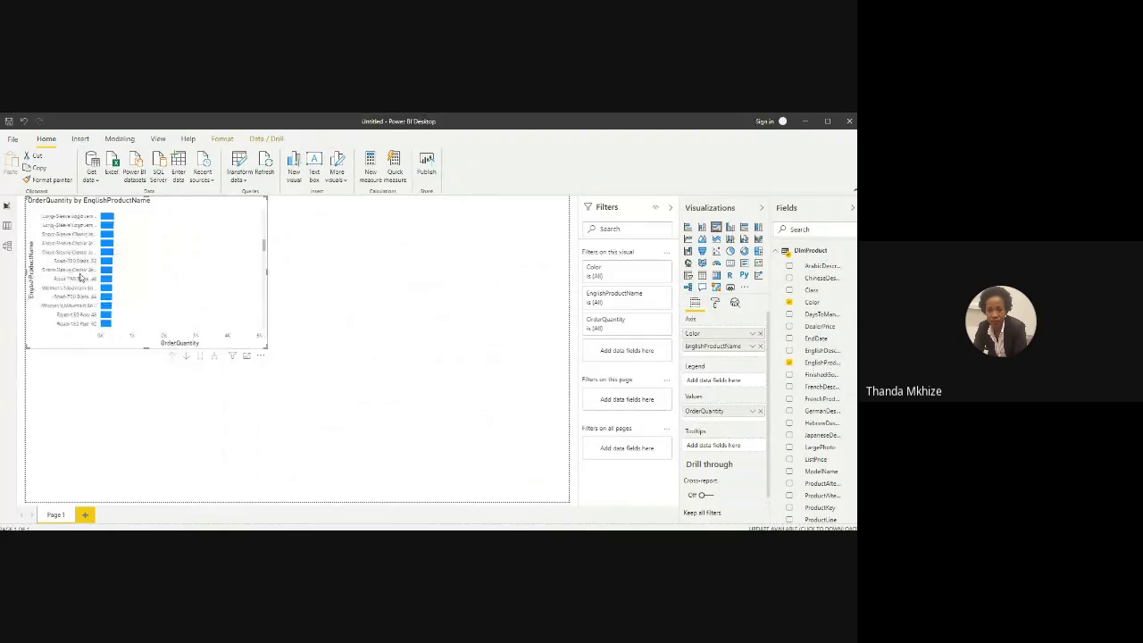
# Step: Move the chart slightly down the page and review its order quantities by product name as a table
pyautogui.moveTo(261, 250); pyautogui.dragTo(237, 244)
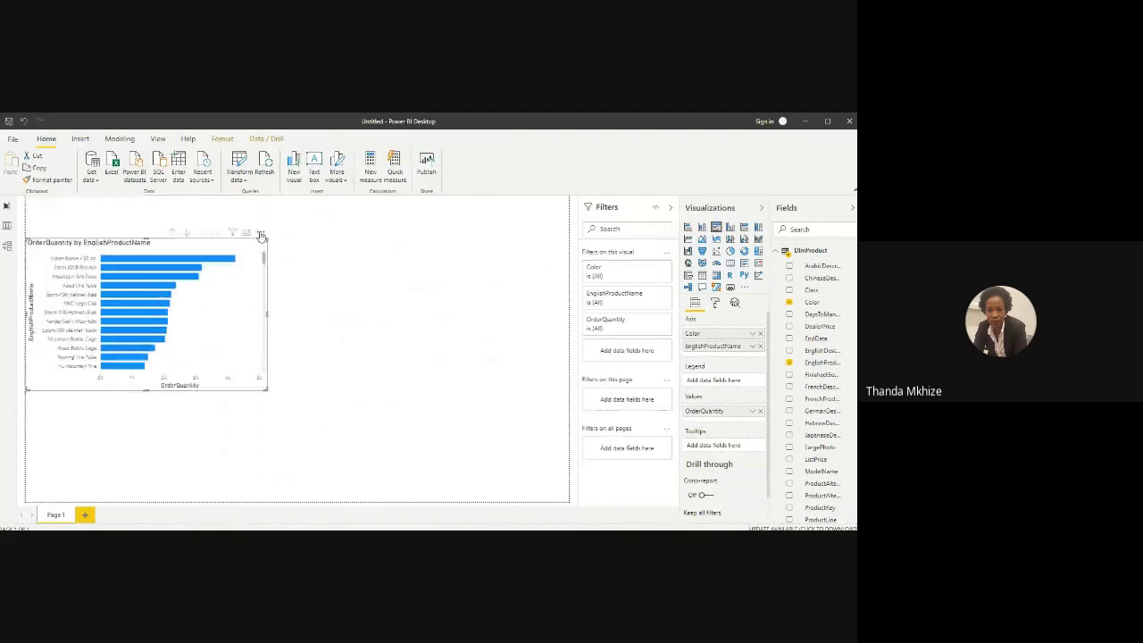
pyautogui.click(261, 232)
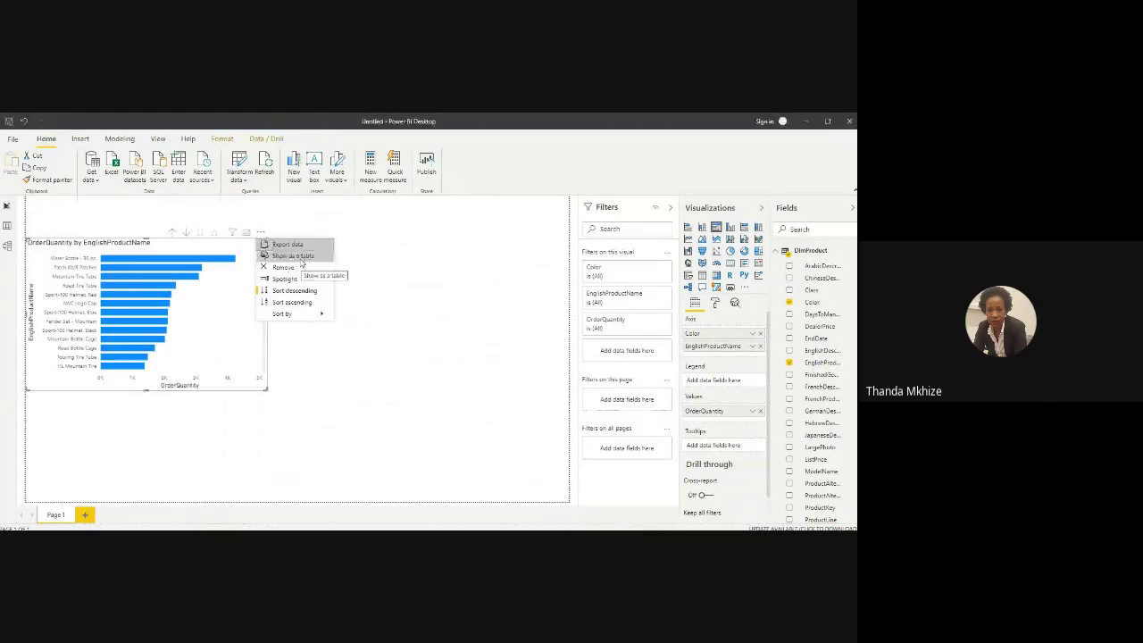
pyautogui.click(295, 259)
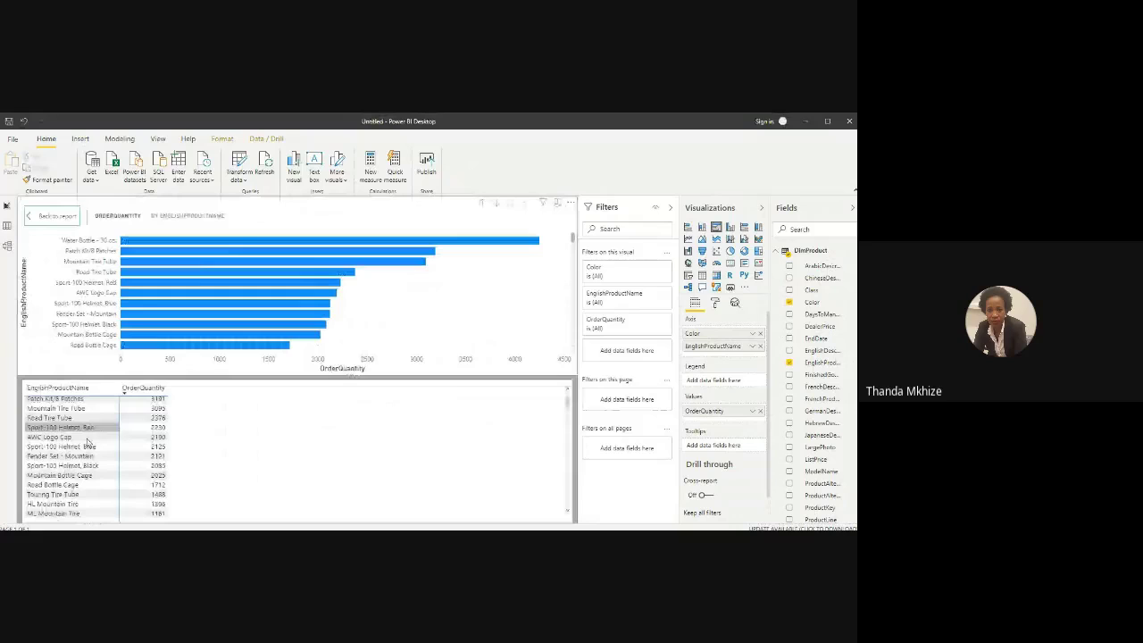
pyautogui.scroll(-15, 87, 439)
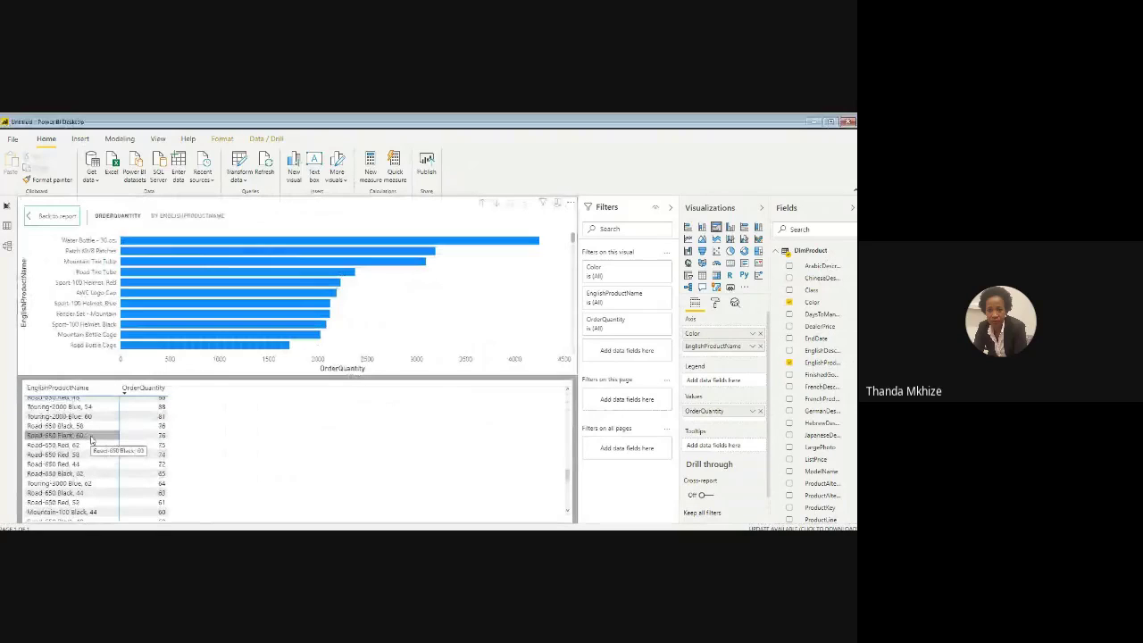
pyautogui.scroll(5, 90, 439)
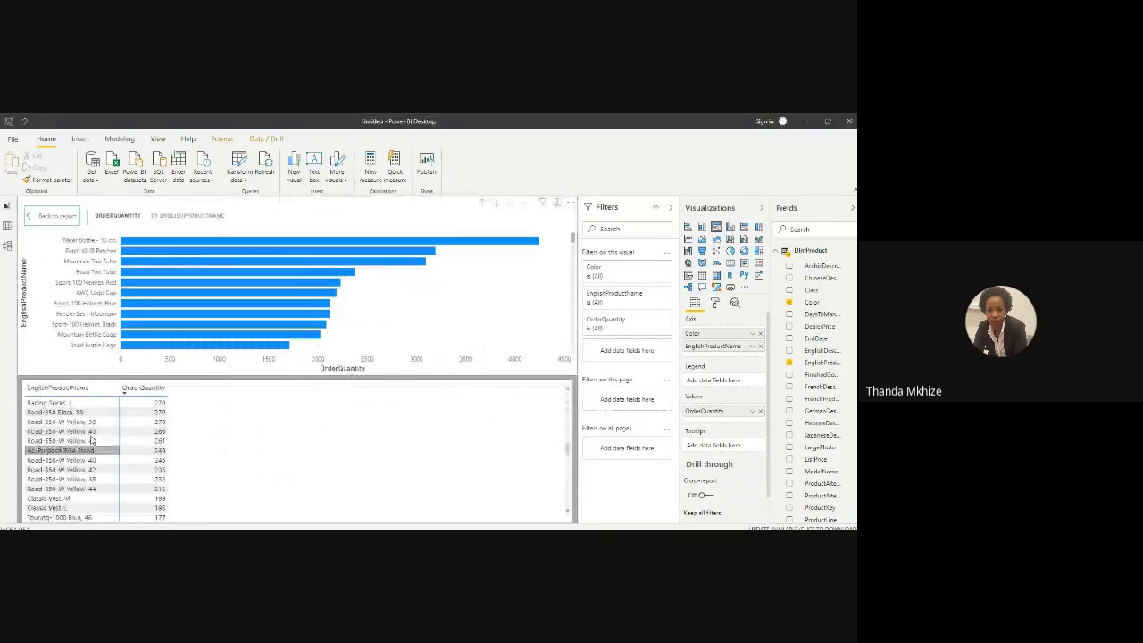
pyautogui.scroll(3, 91, 439)
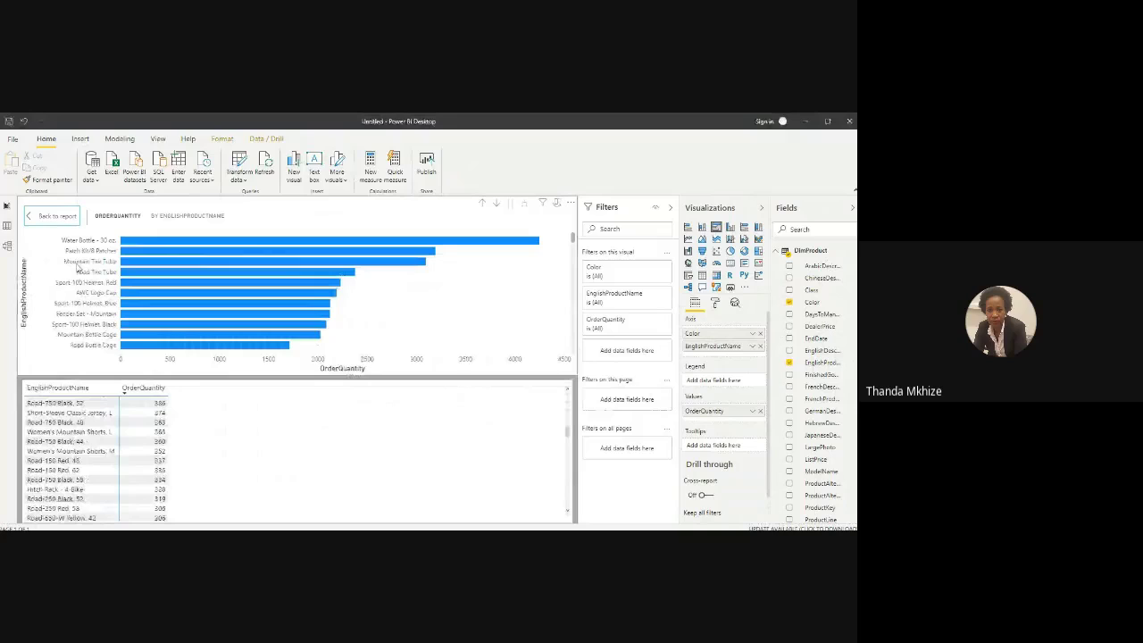
pyautogui.click(49, 217)
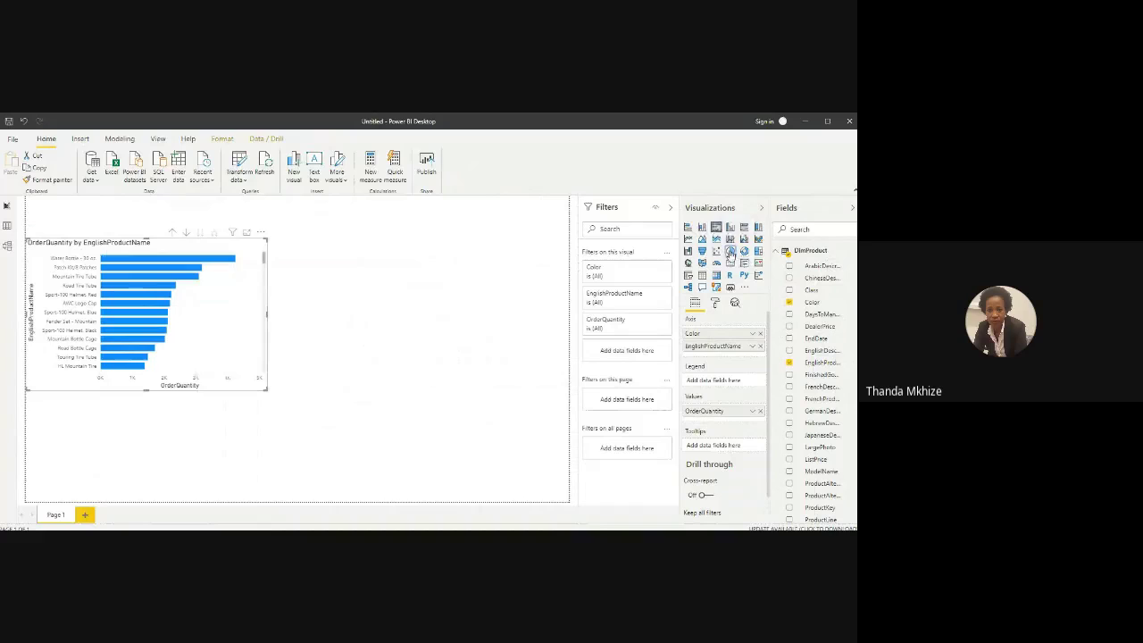
# Step: Convert the chart to a stacked column chart after trying a pie chart, and remove EnglishProductName from its axis
pyautogui.click(731, 254)
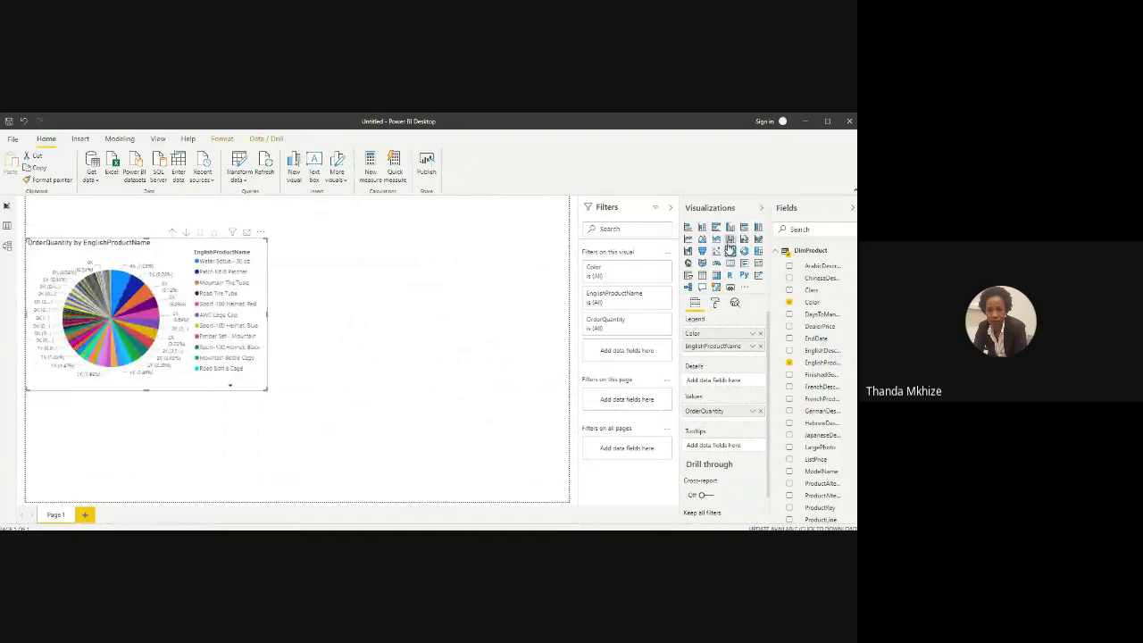
pyautogui.click(702, 229)
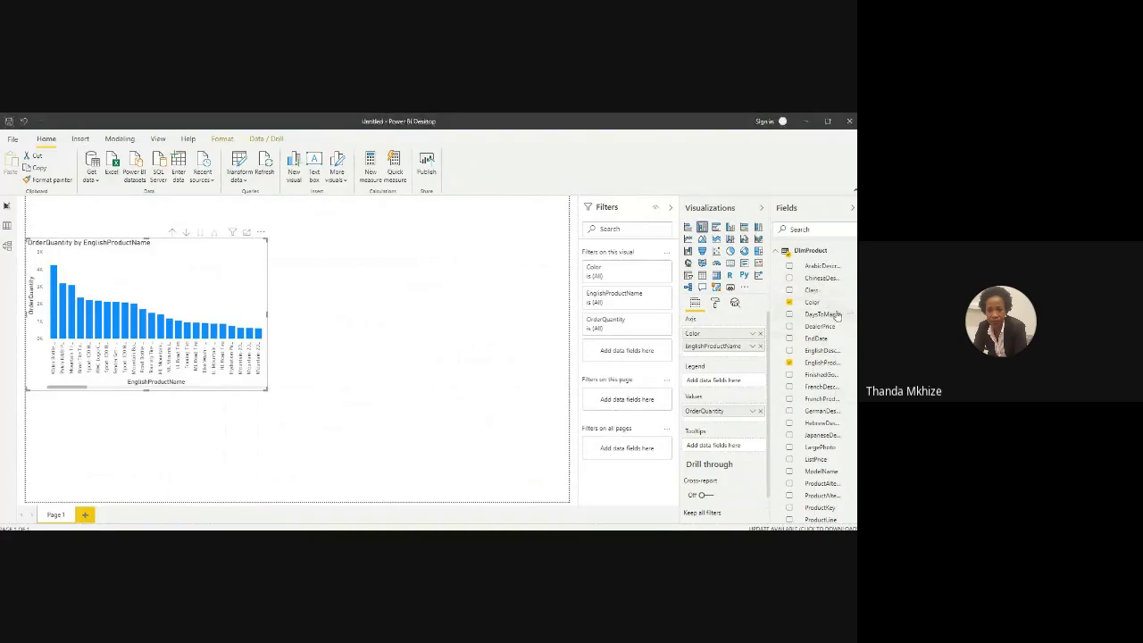
pyautogui.click(760, 347)
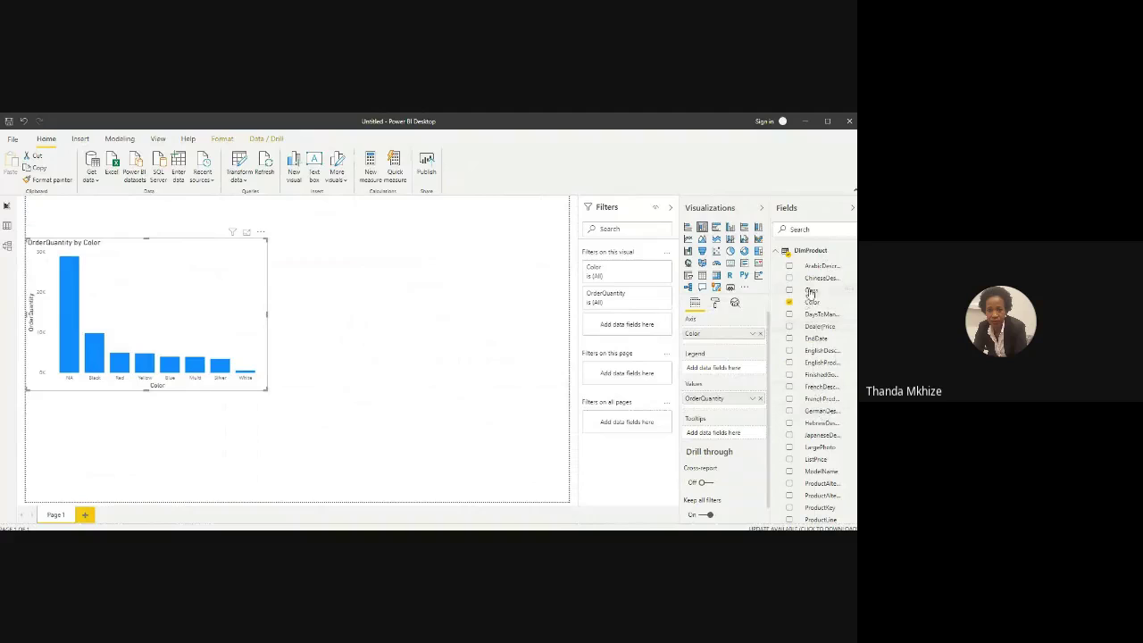
# Step: Add Class to the chart, trying 100% stacked and clustered bar types, and move it to the stacked column chart's legend
pyautogui.moveTo(811, 291); pyautogui.dragTo(732, 344)
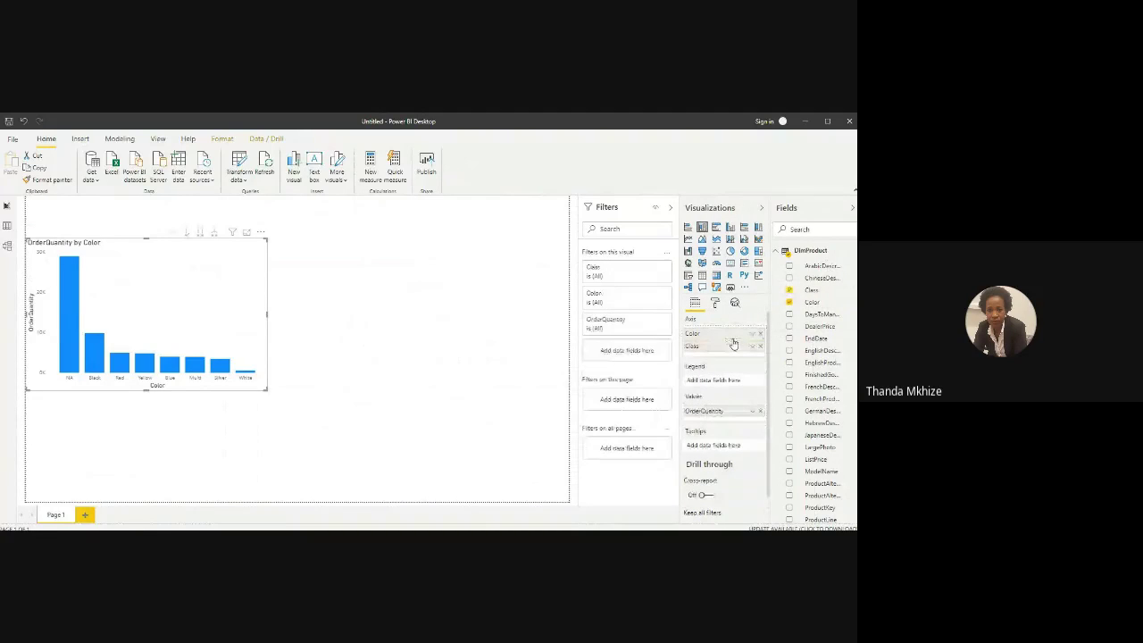
pyautogui.click(743, 228)
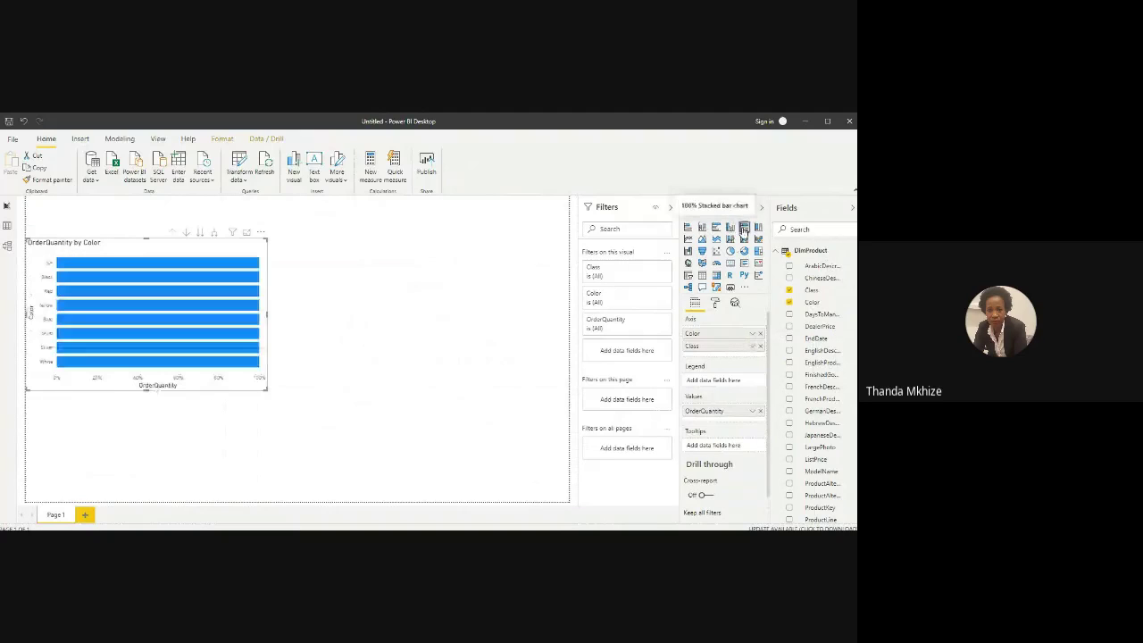
pyautogui.click(716, 228)
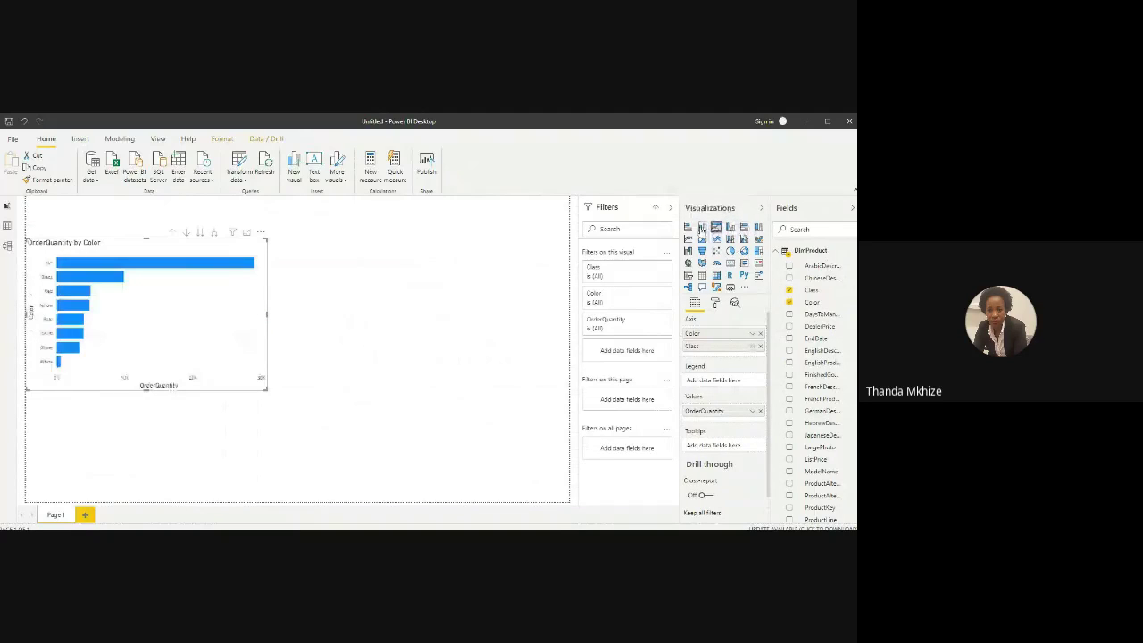
pyautogui.click(702, 228)
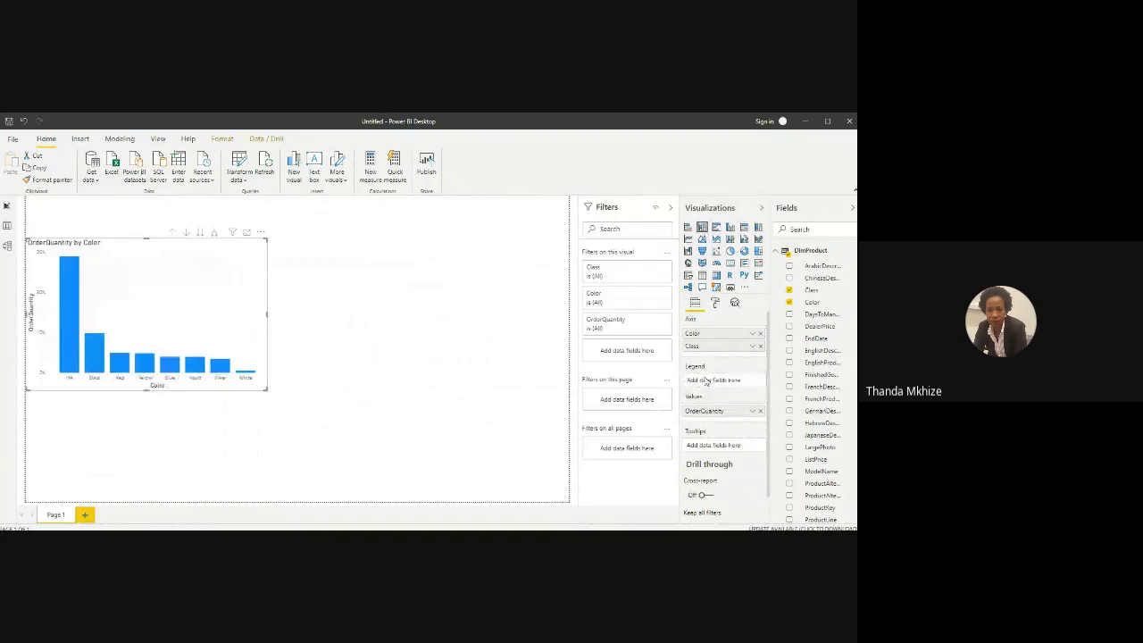
pyautogui.moveTo(705, 381); pyautogui.dragTo(707, 383)
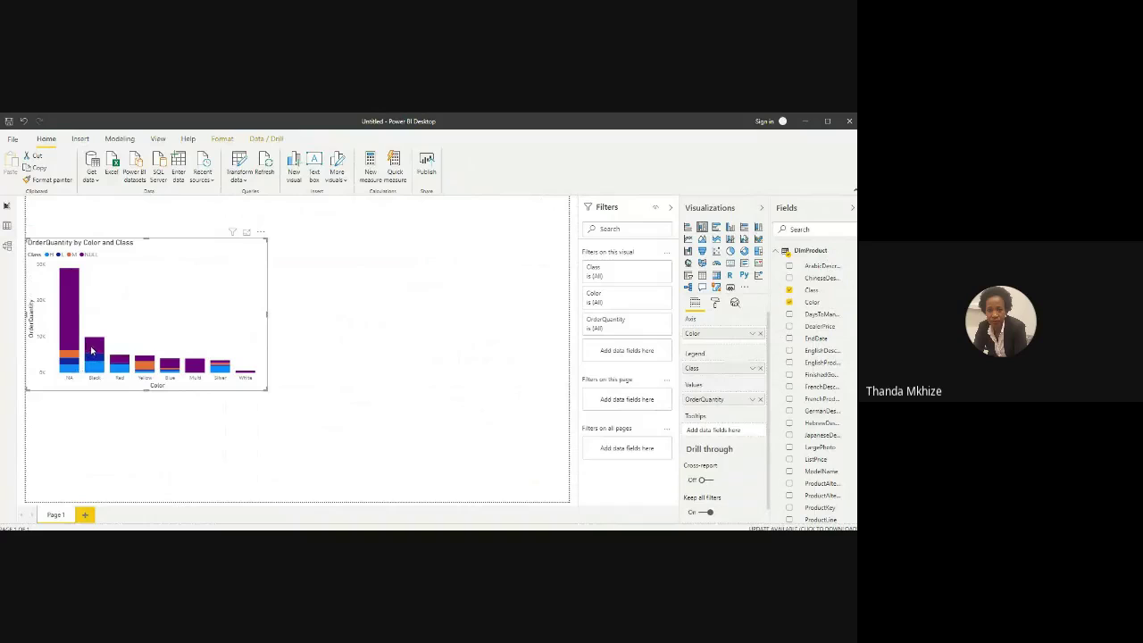
pyautogui.moveTo(91, 350)
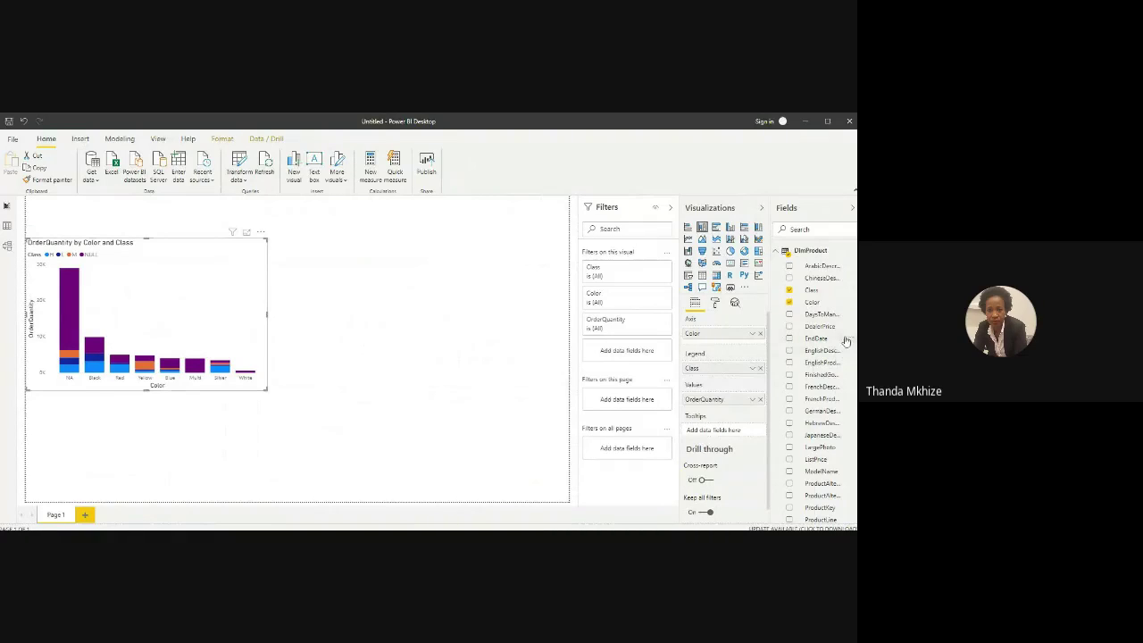
# Step: Remove Color and Class from the OrderQuantity column chart and move the chart up near the page's top edge
pyautogui.click(789, 302)
pyautogui.click(790, 291)
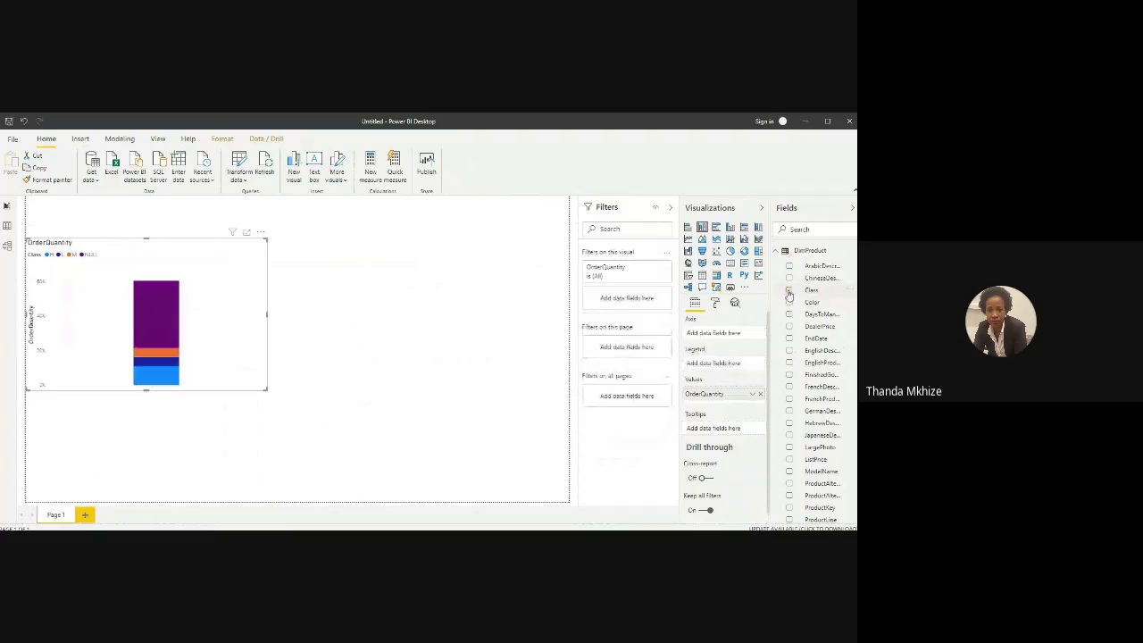
pyautogui.moveTo(235, 311); pyautogui.dragTo(220, 219)
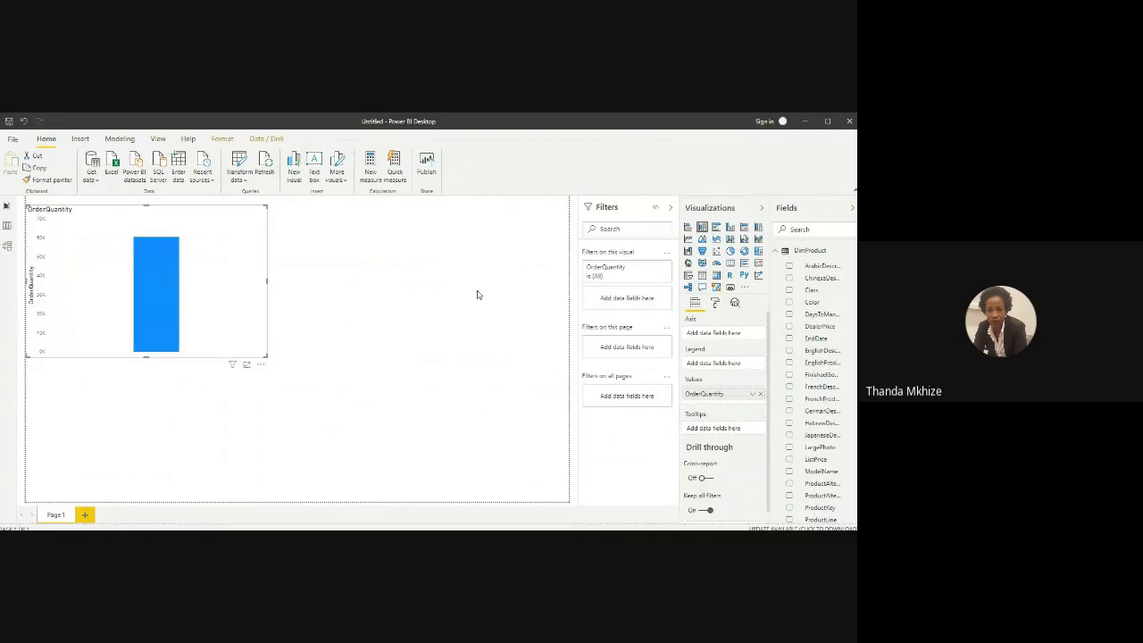
pyautogui.click(415, 293)
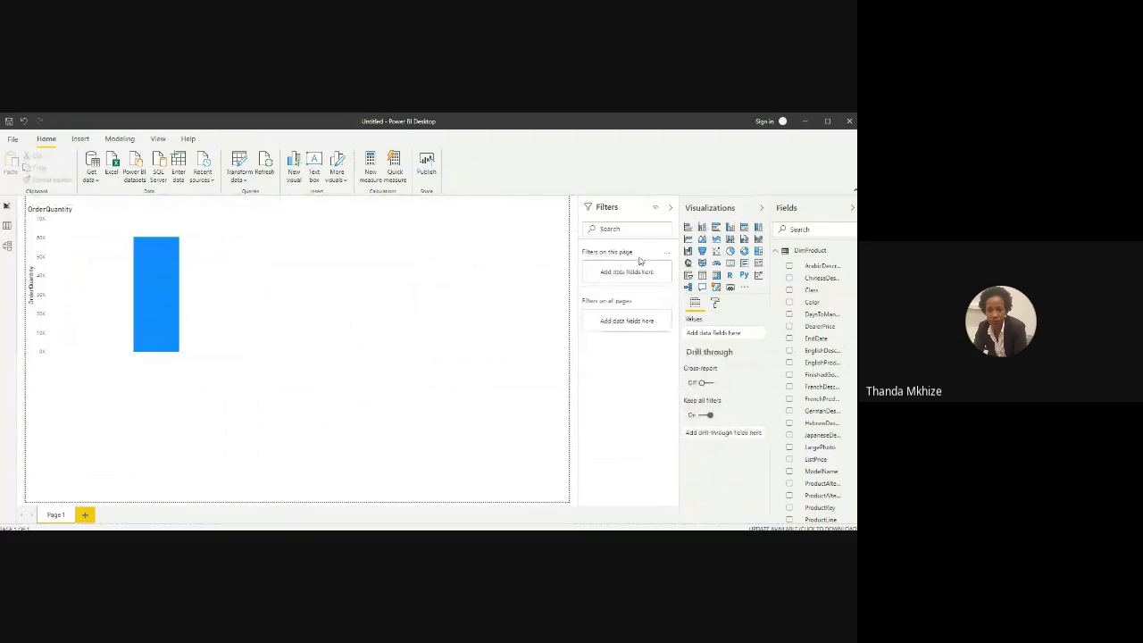
# Step: Add EndDate from DimProduct to the axis of the OrderQuantity column chart
pyautogui.click(260, 283)
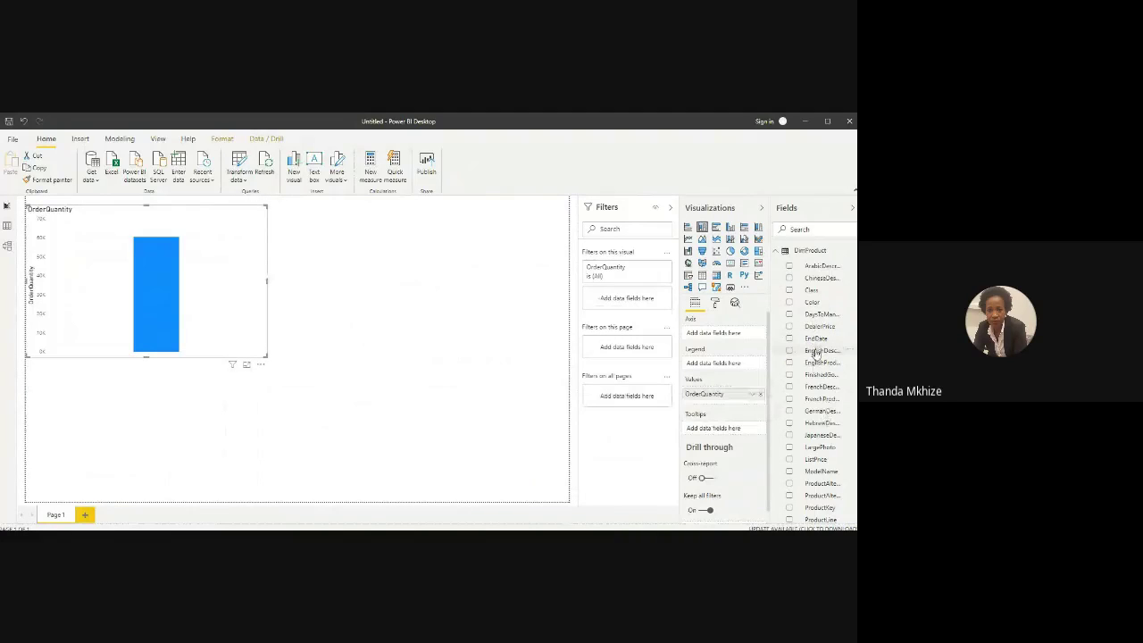
pyautogui.scroll(-3, 801, 346)
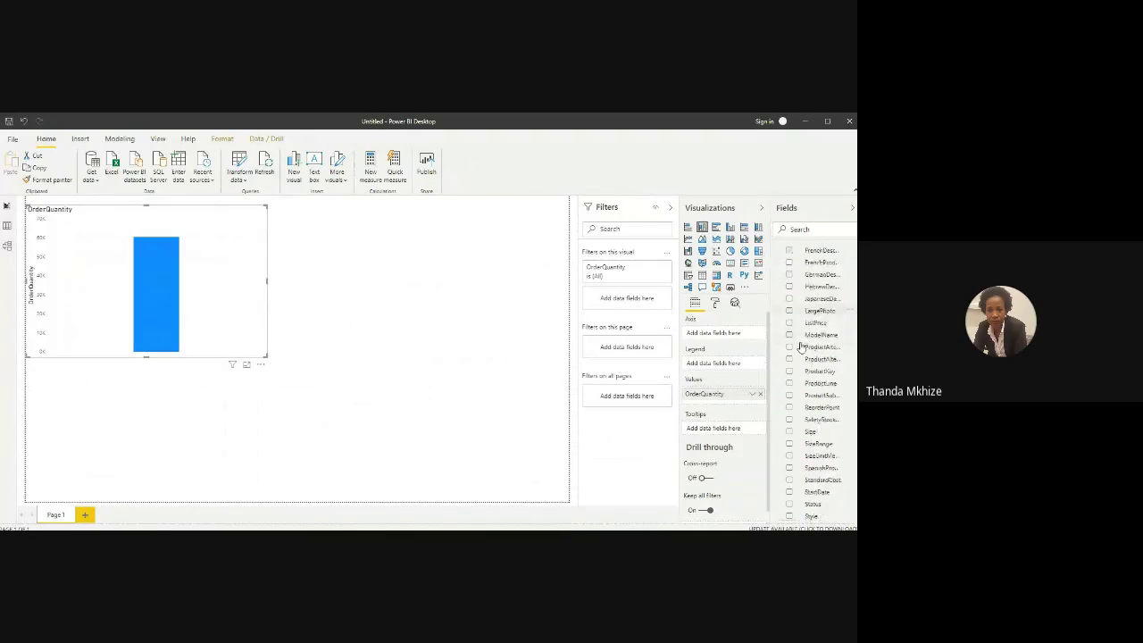
pyautogui.scroll(-2, 801, 347)
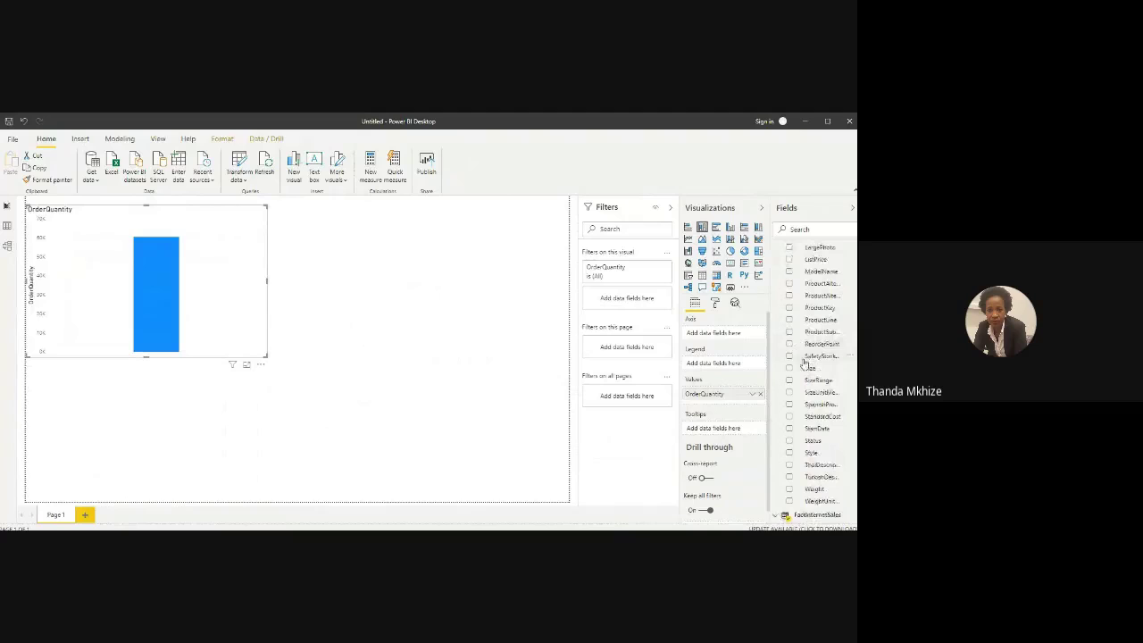
pyautogui.scroll(2, 804, 362)
pyautogui.scroll(2, 803, 363)
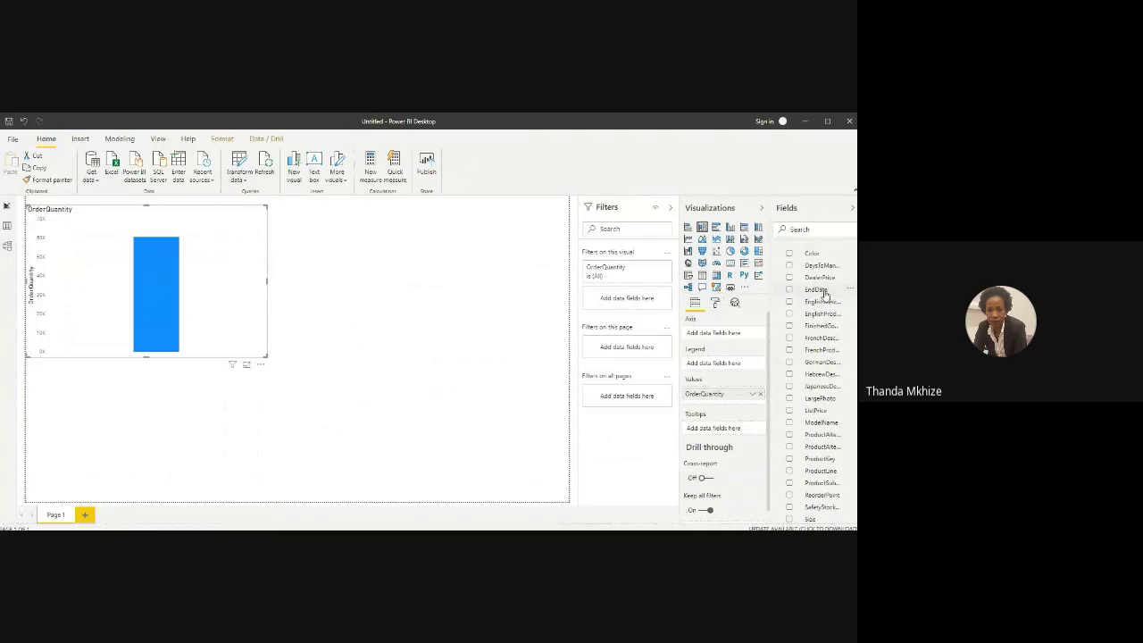
pyautogui.moveTo(825, 295); pyautogui.dragTo(719, 333)
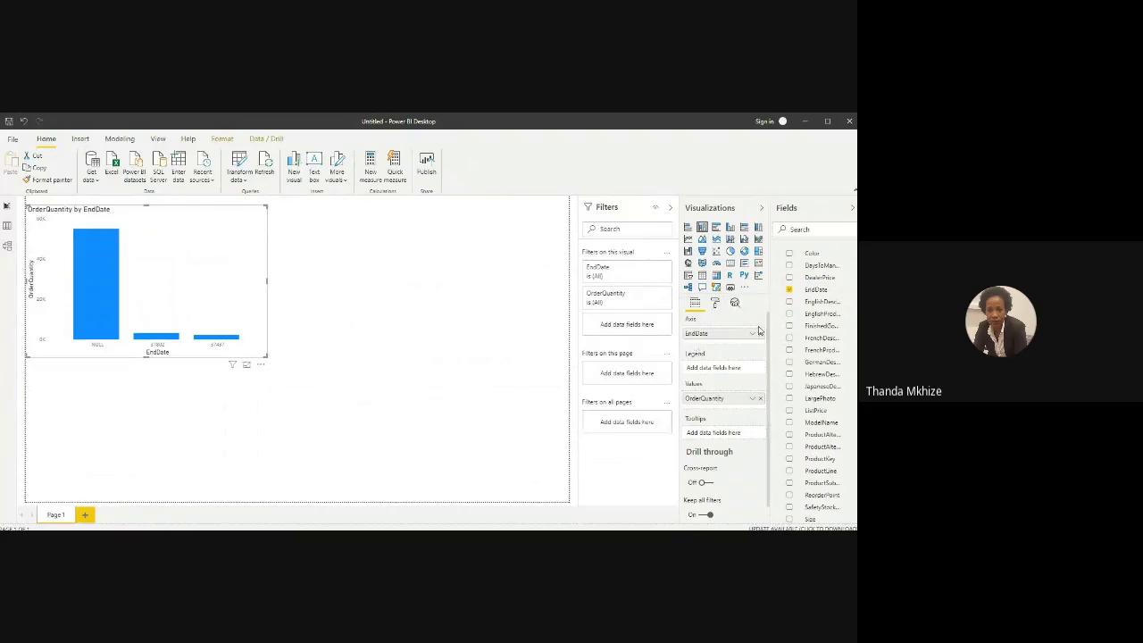
# Step: Open the data view to inspect the DimProduct table and its fields, and return to the report page
pyautogui.click(8, 226)
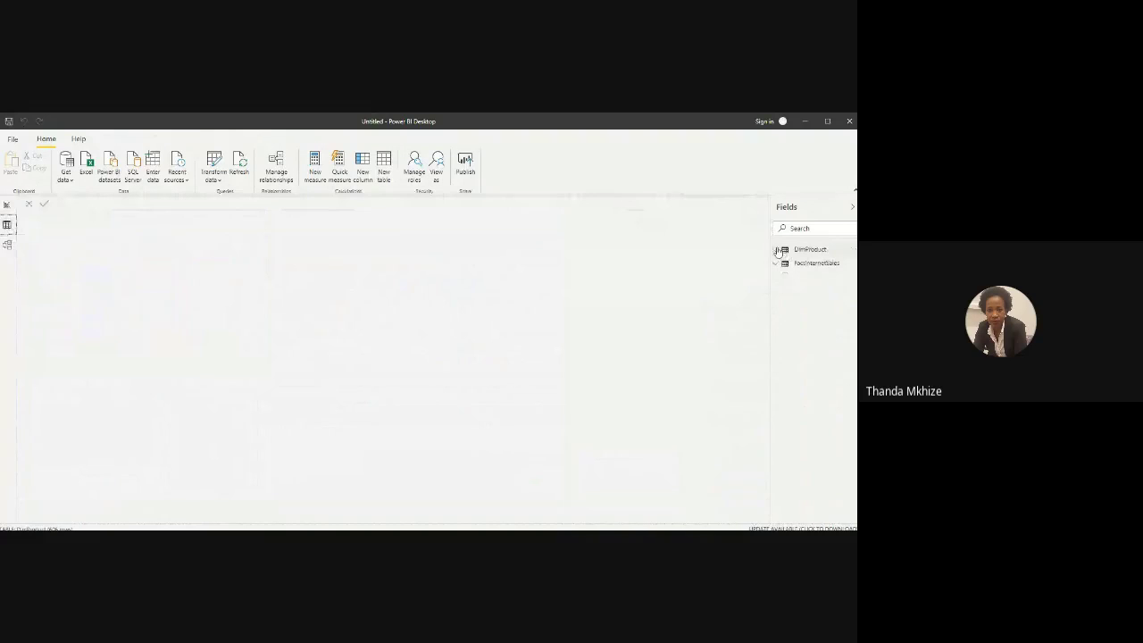
pyautogui.click(776, 250)
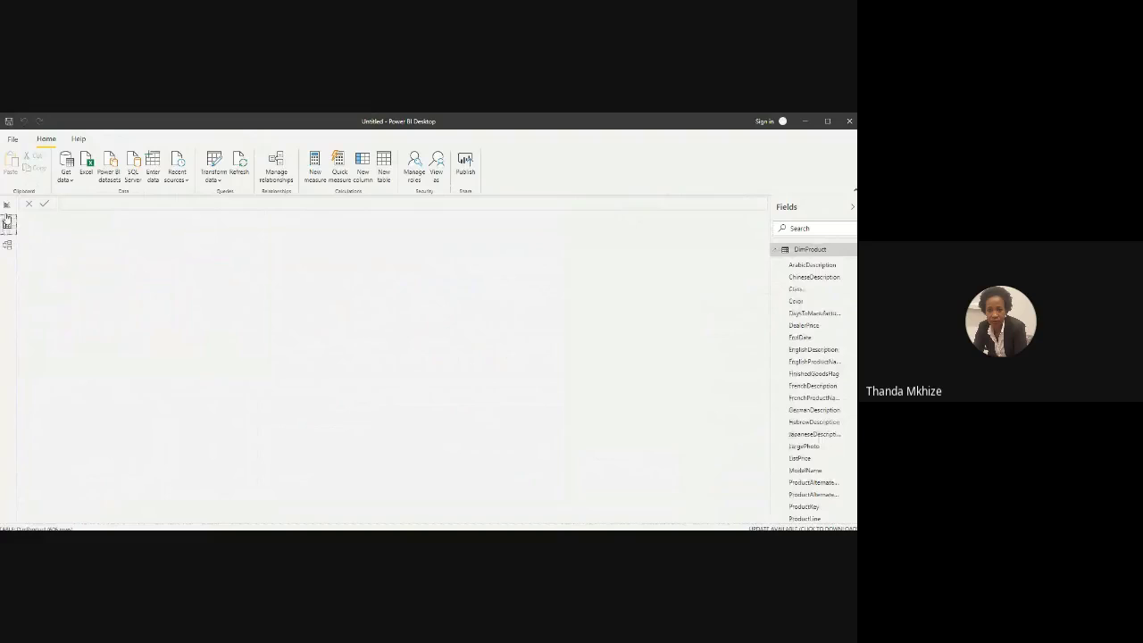
pyautogui.click(8, 207)
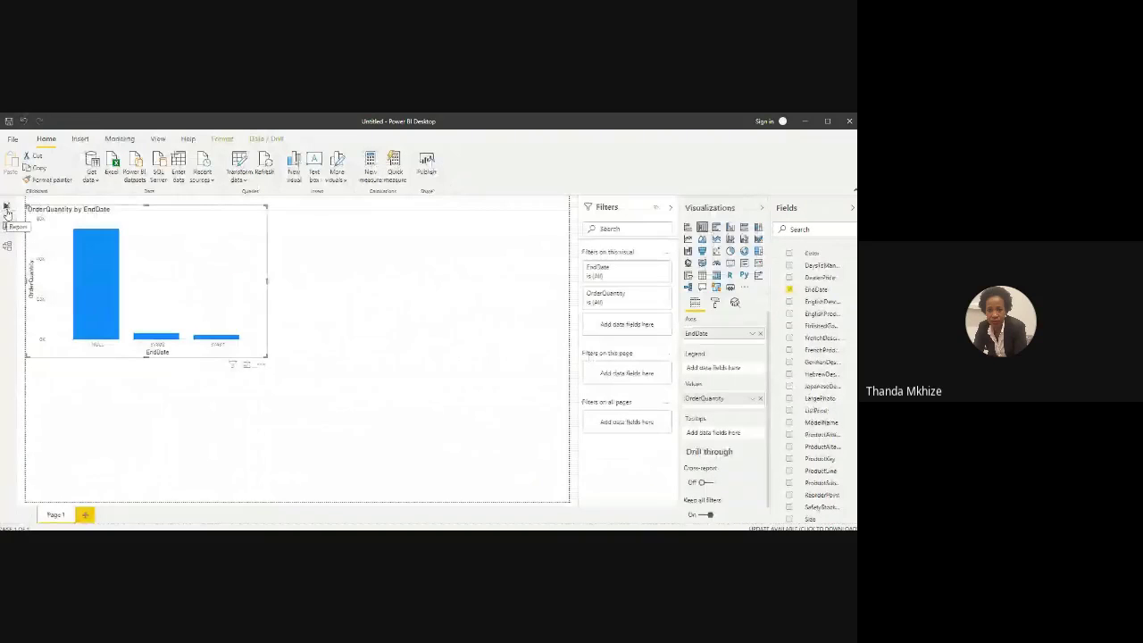
pyautogui.click(7, 227)
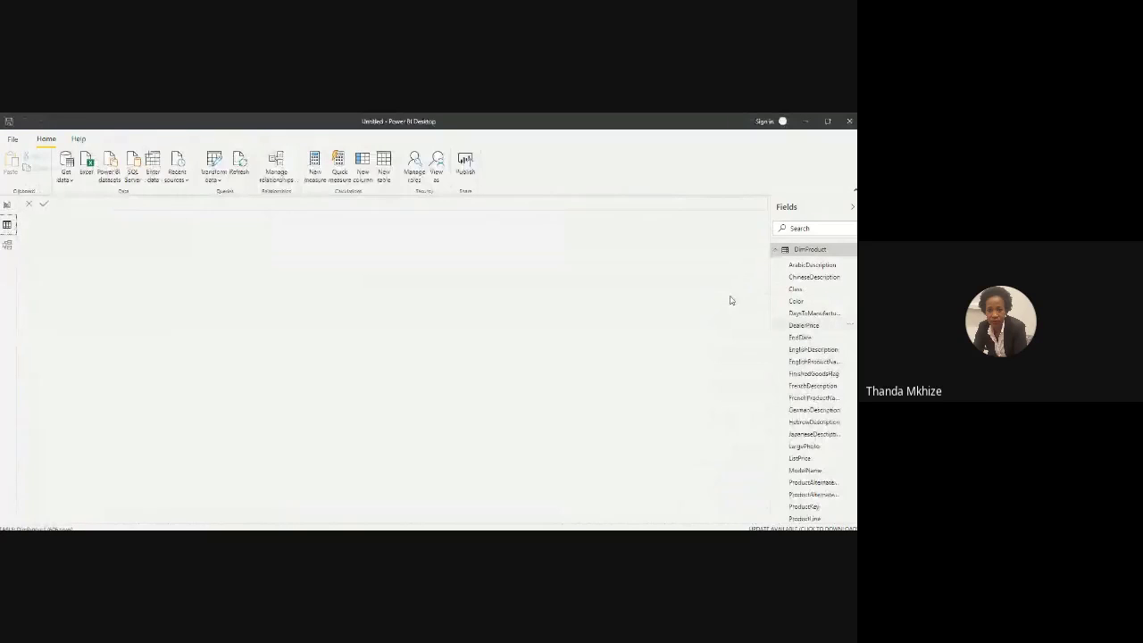
pyautogui.click(10, 207)
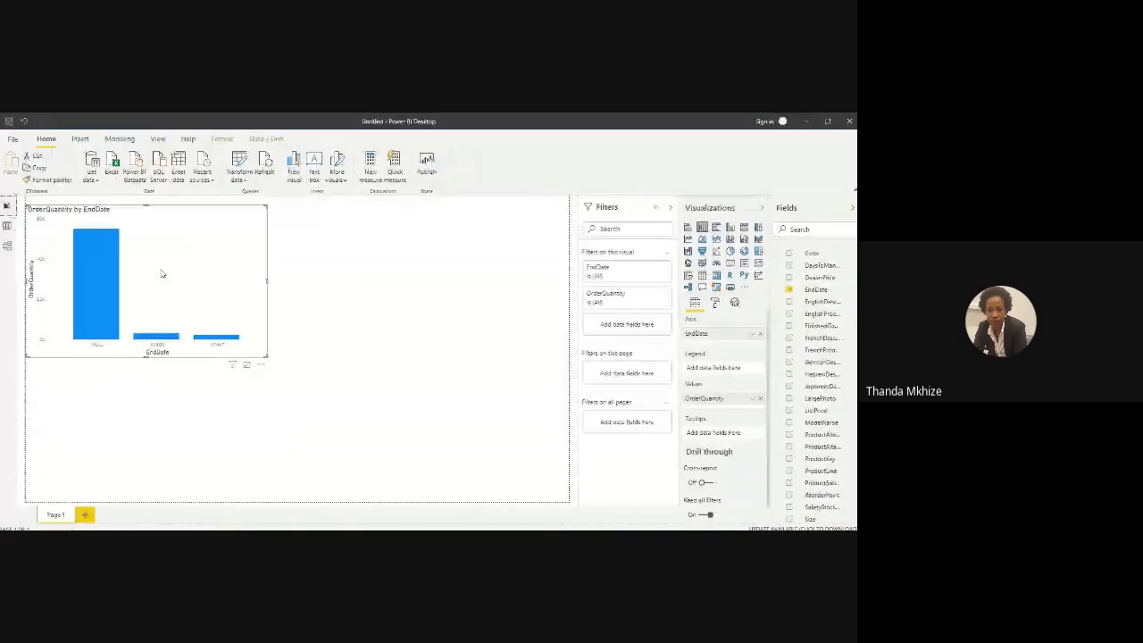
# Step: List the EndDate values in a separate table visual beside the column chart and delete that table
pyautogui.click(456, 311)
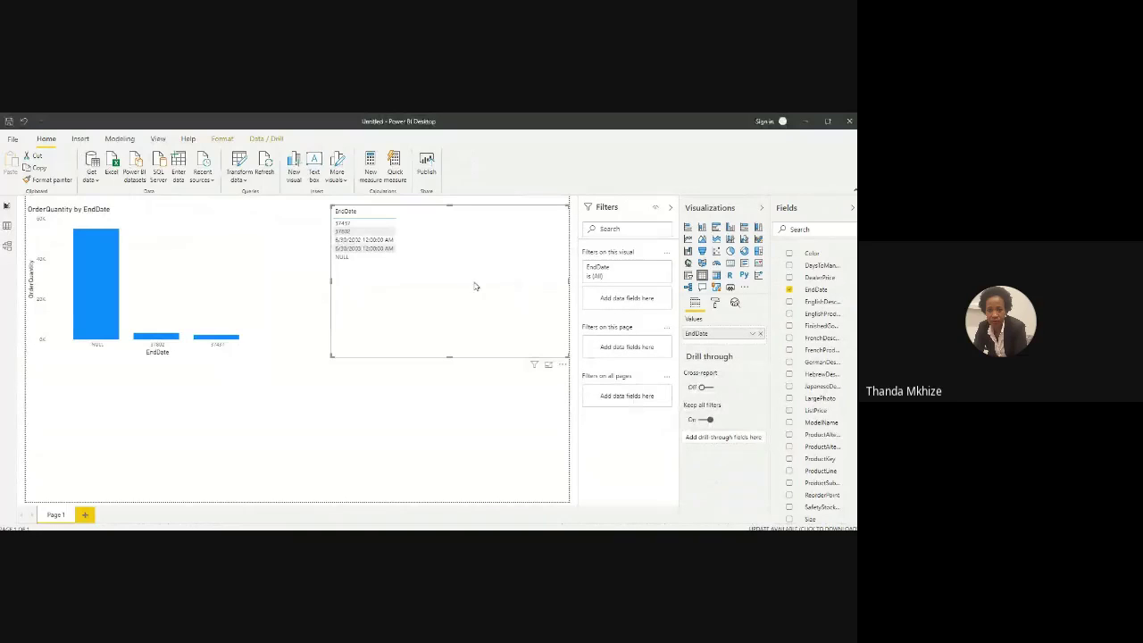
pyautogui.press('Delete')
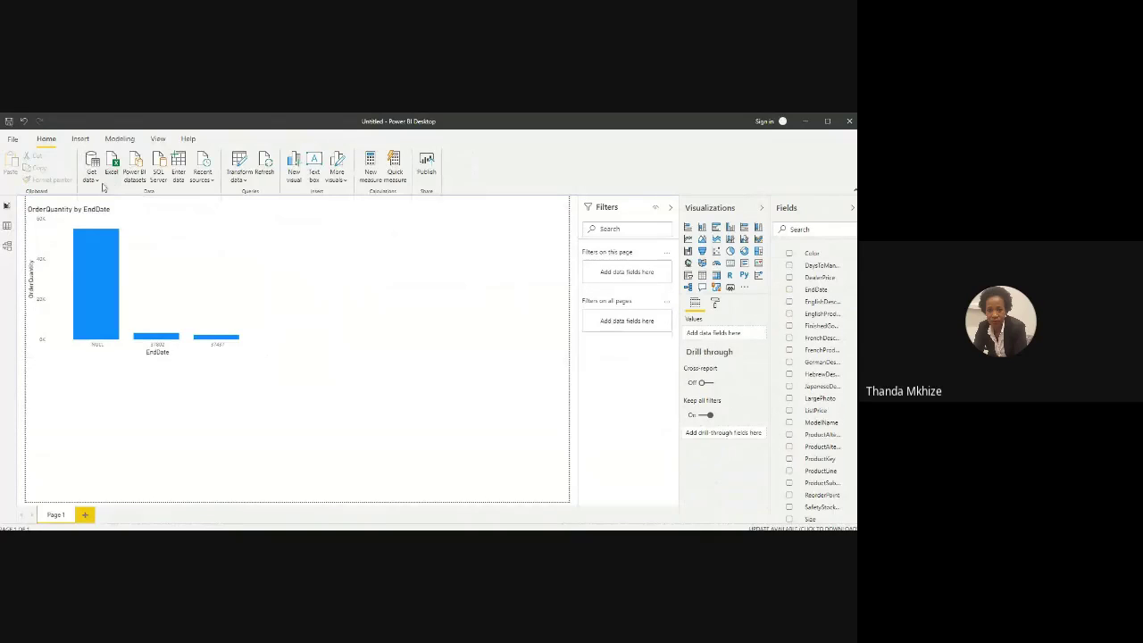
pyautogui.click(98, 183)
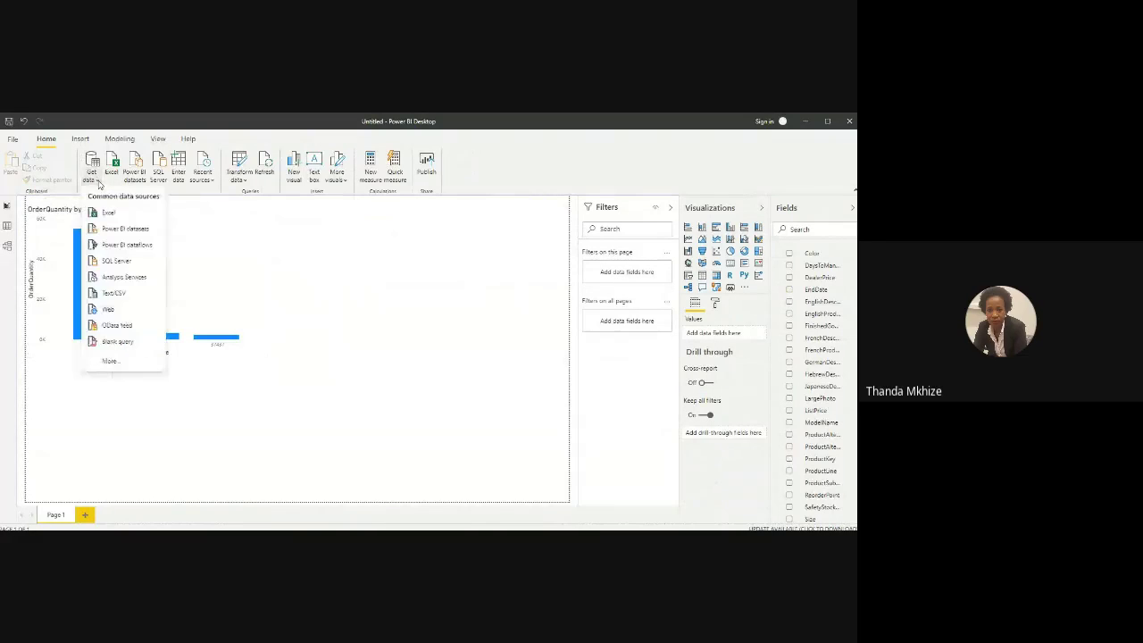
pyautogui.click(421, 250)
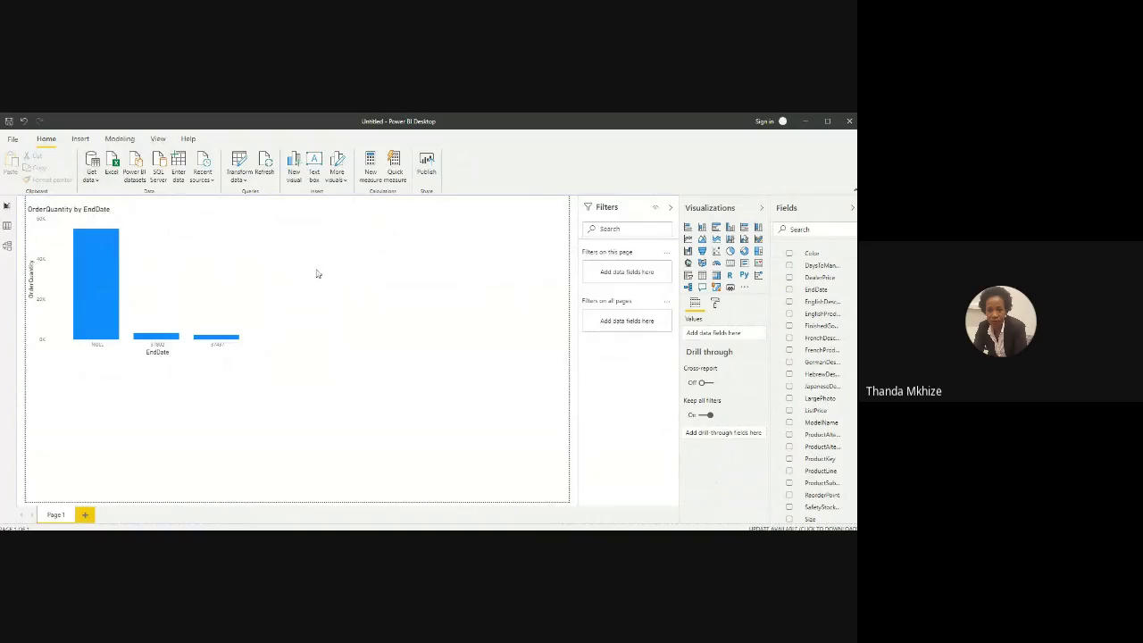
pyautogui.click(243, 270)
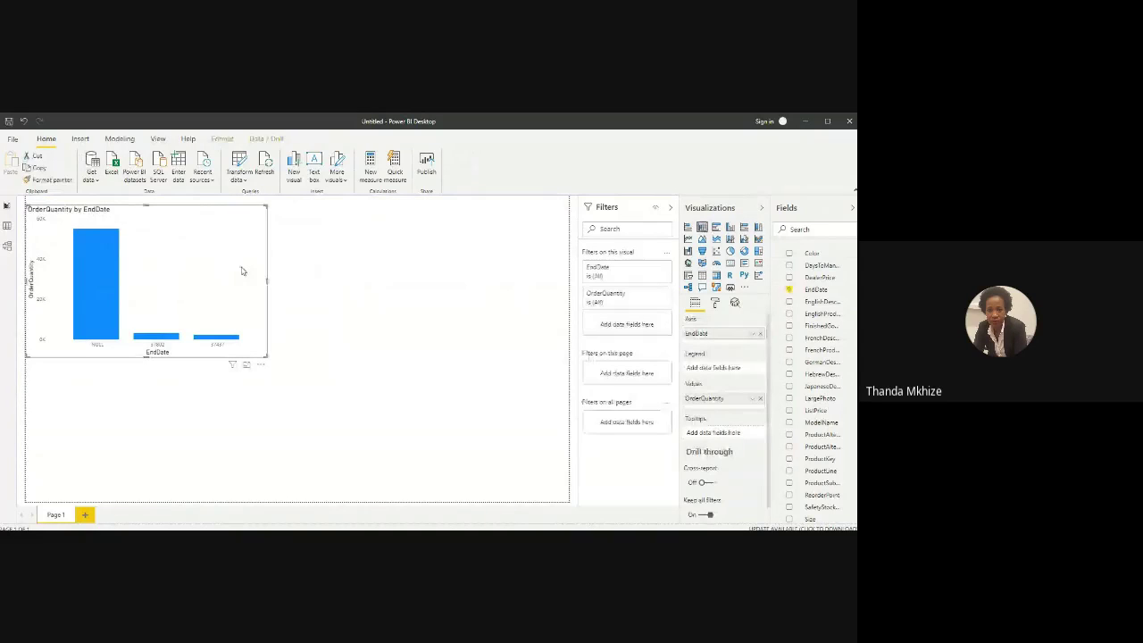
# Step: Load the SA Population sheet from the Excel workbook PowerBIData.xlsx into the report
pyautogui.click(93, 178)
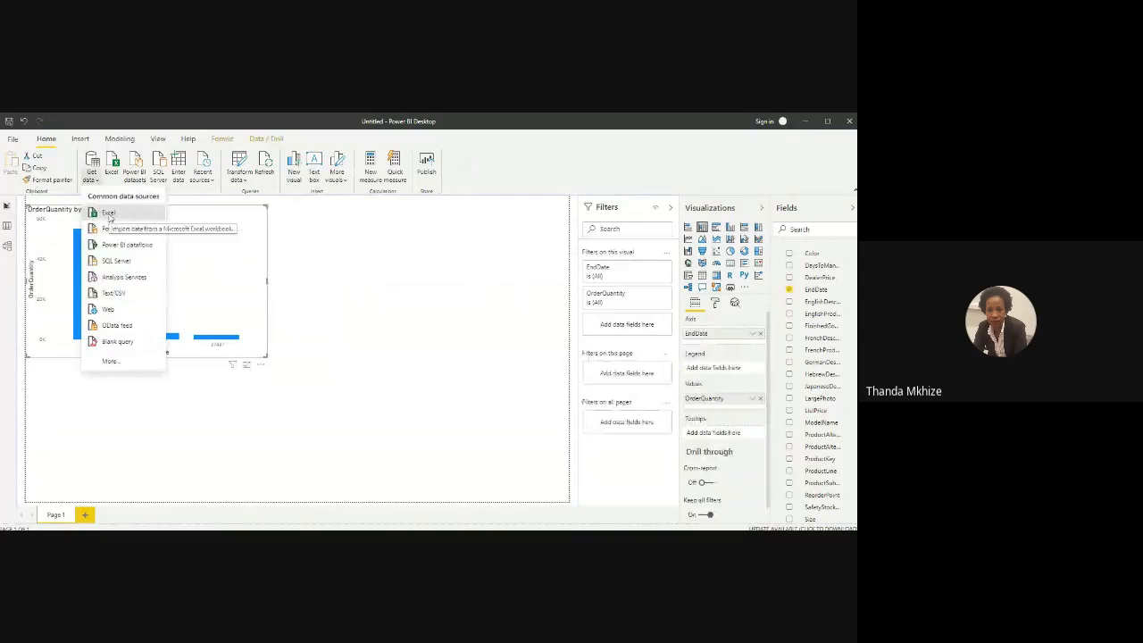
pyautogui.click(108, 214)
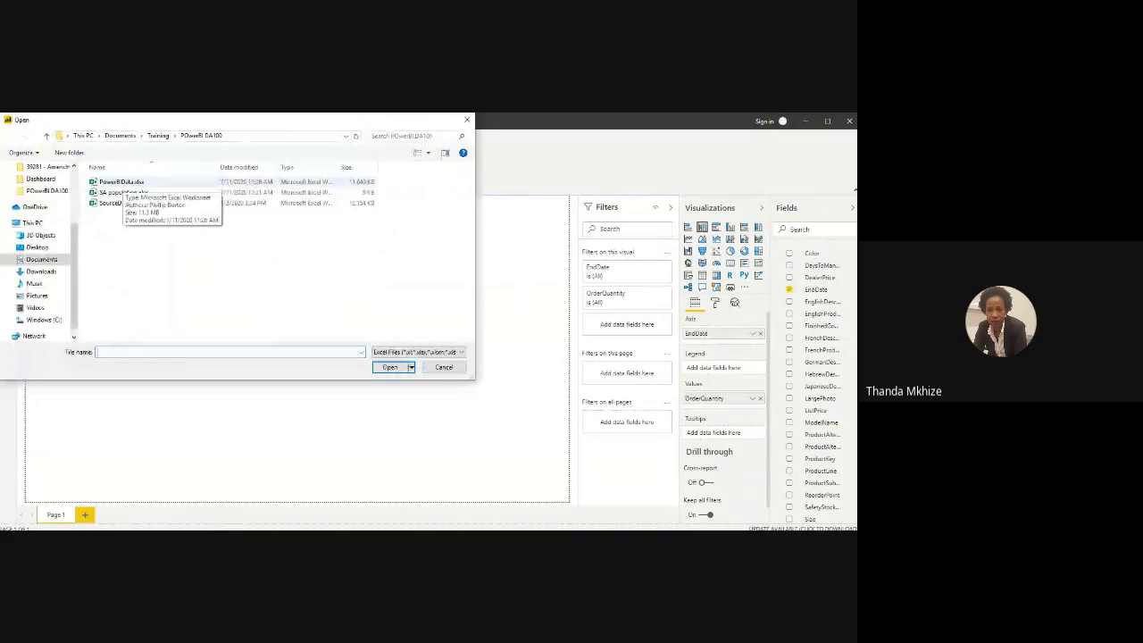
pyautogui.click(443, 367)
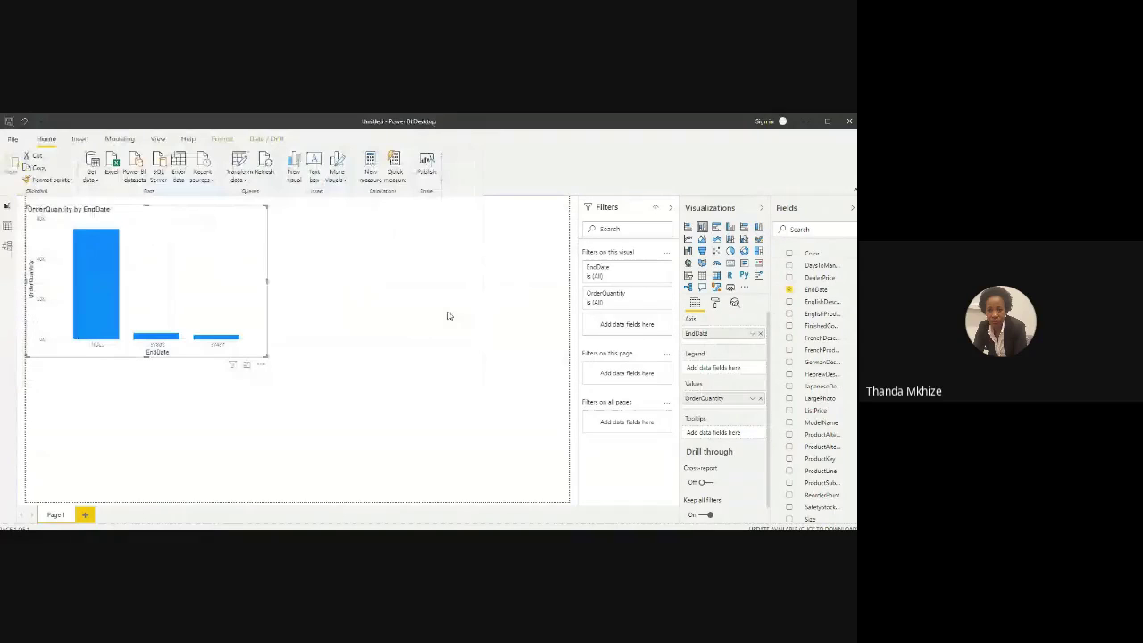
pyautogui.scroll(-7, 303, 375)
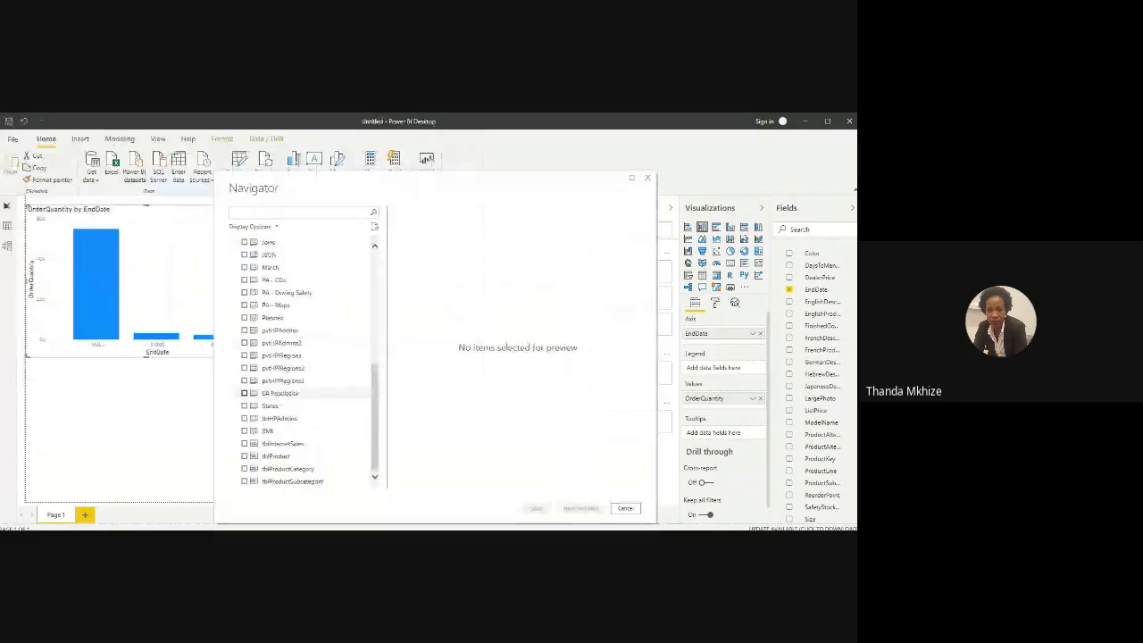
pyautogui.click(244, 393)
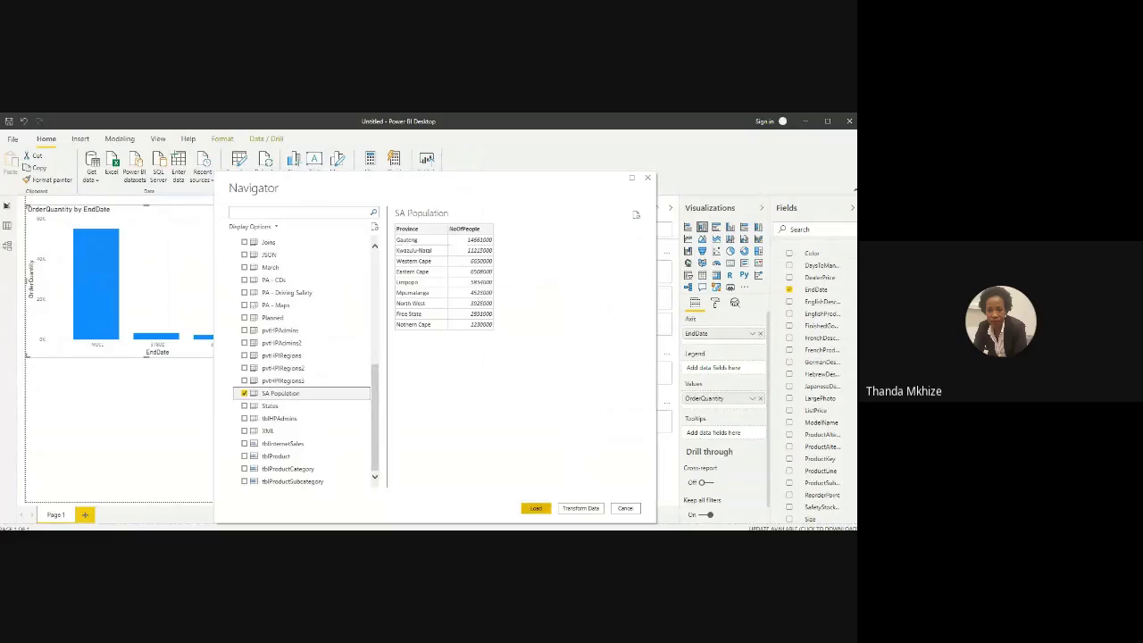
pyautogui.click(536, 508)
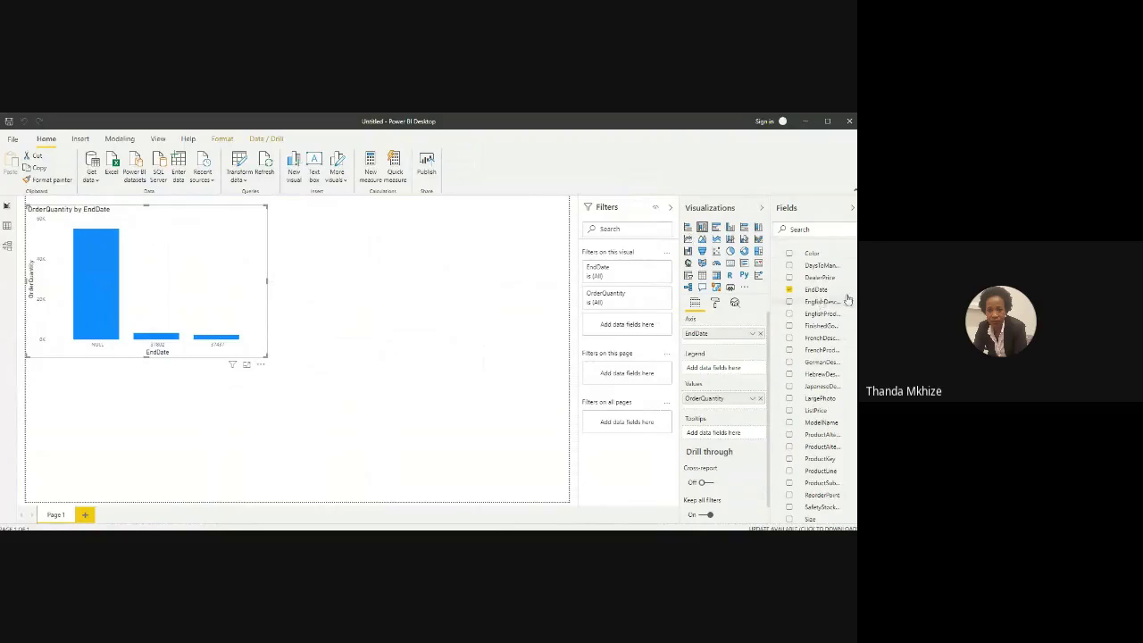
# Step: Collapse the DimProduct table and expand the SA Population table to show its NoOfPeople and Province fields
pyautogui.scroll(2, 804, 273)
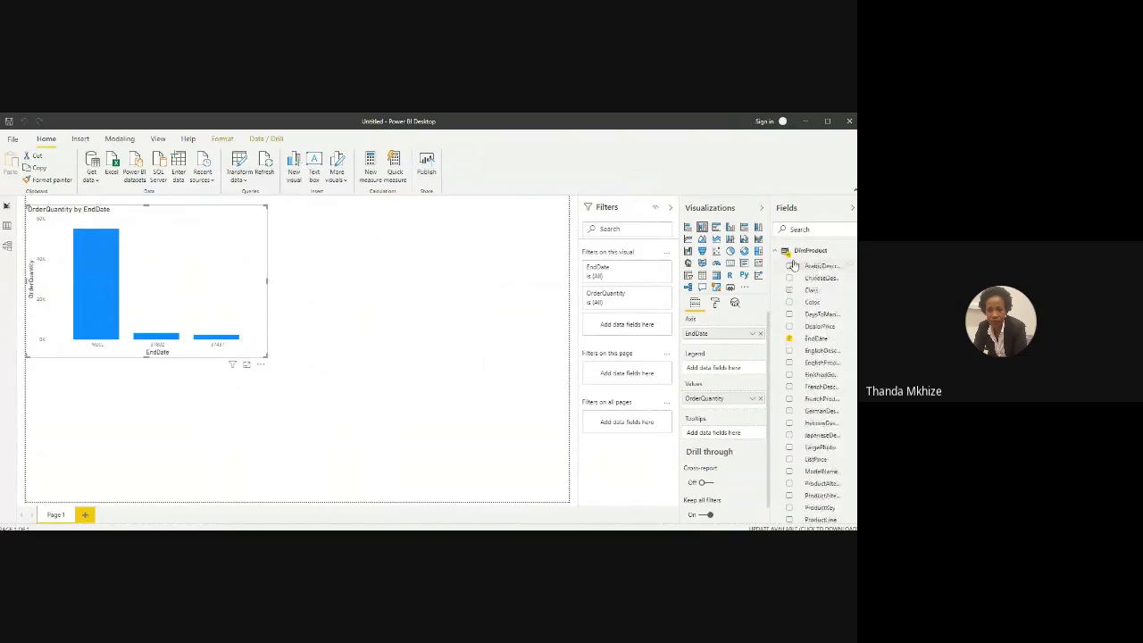
pyautogui.click(783, 251)
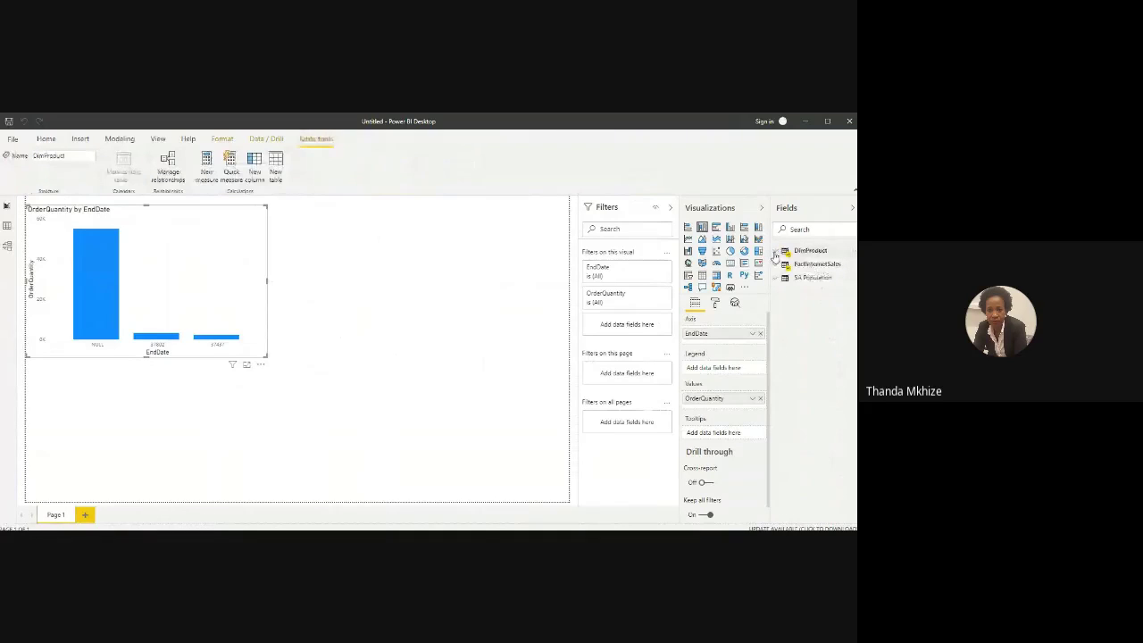
pyautogui.click(784, 277)
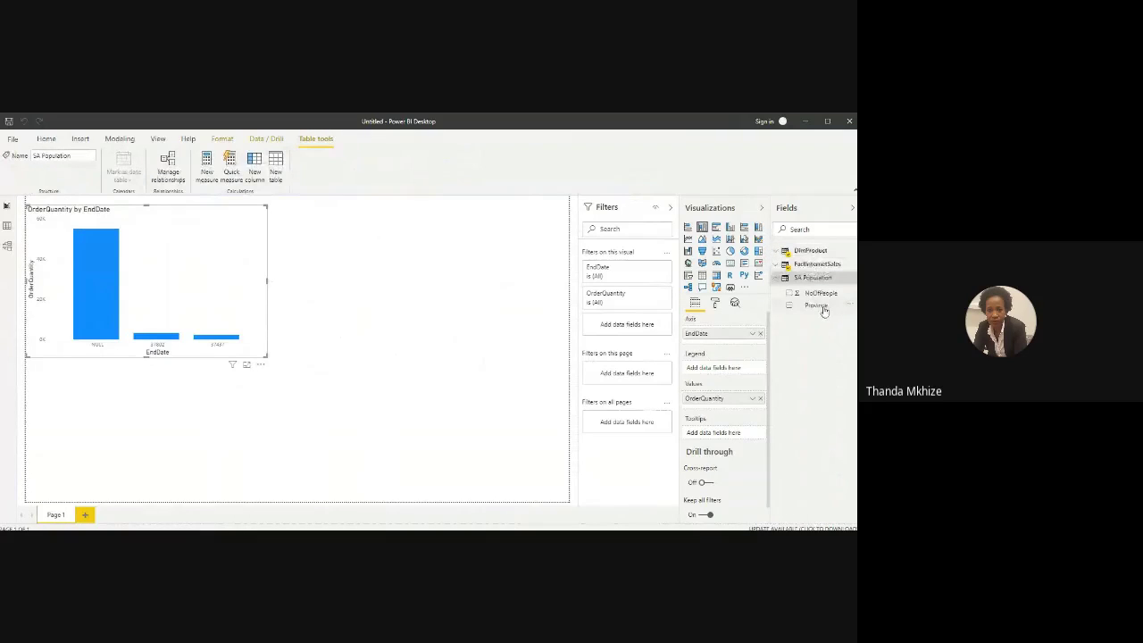
pyautogui.click(477, 300)
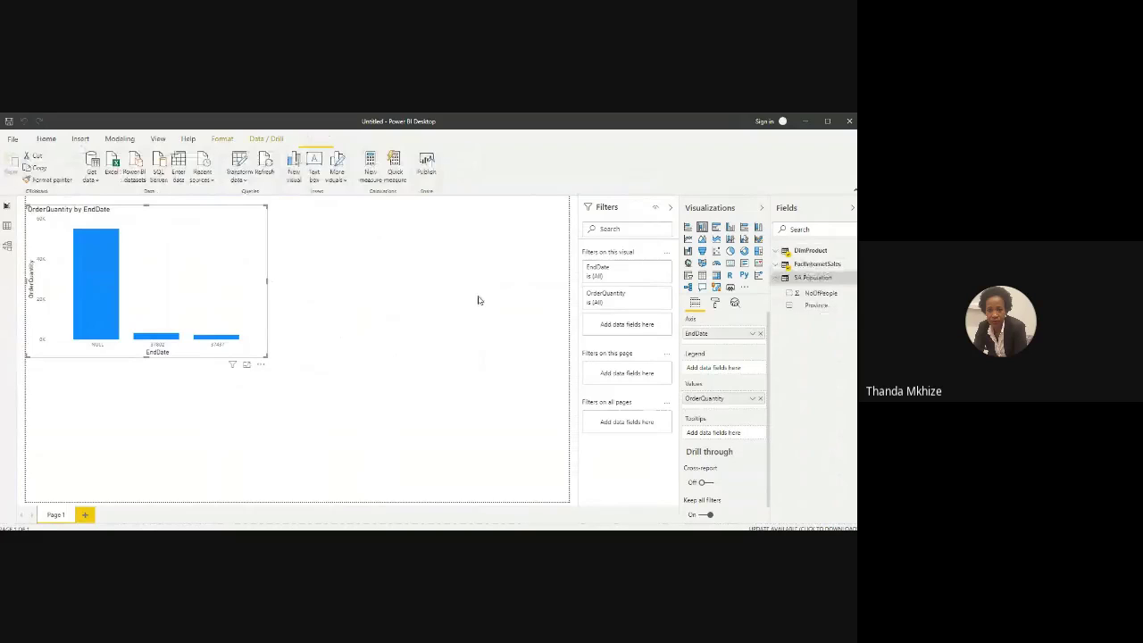
# Step: Plot Province on a map beside the column chart and try it as a table and a filled map
pyautogui.moveTo(816, 304); pyautogui.dragTo(475, 308)
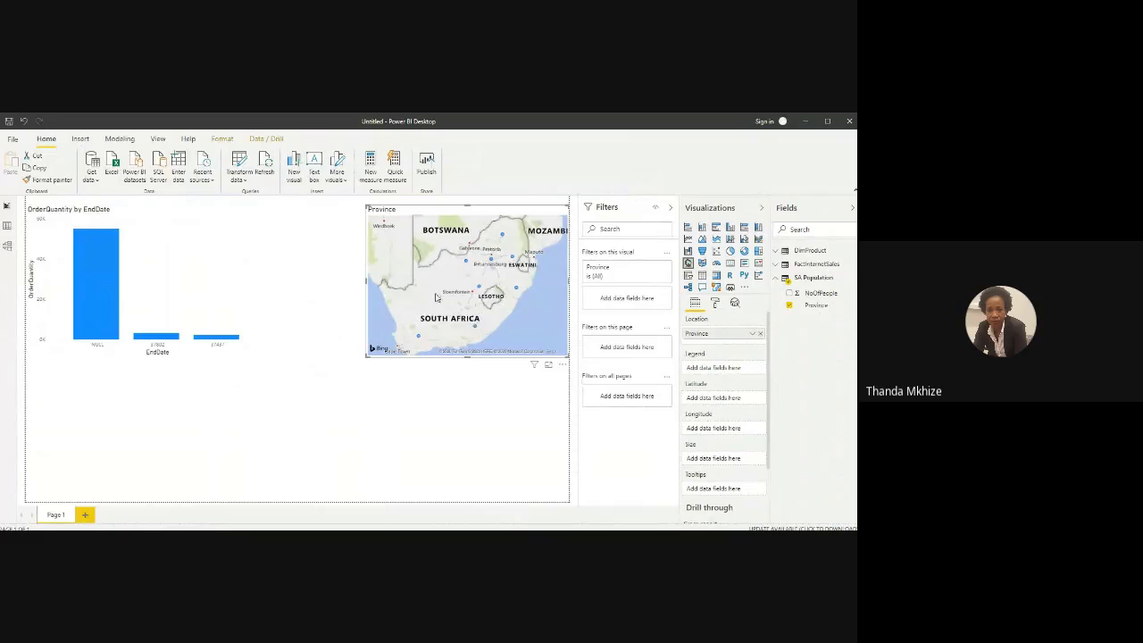
pyautogui.click(702, 276)
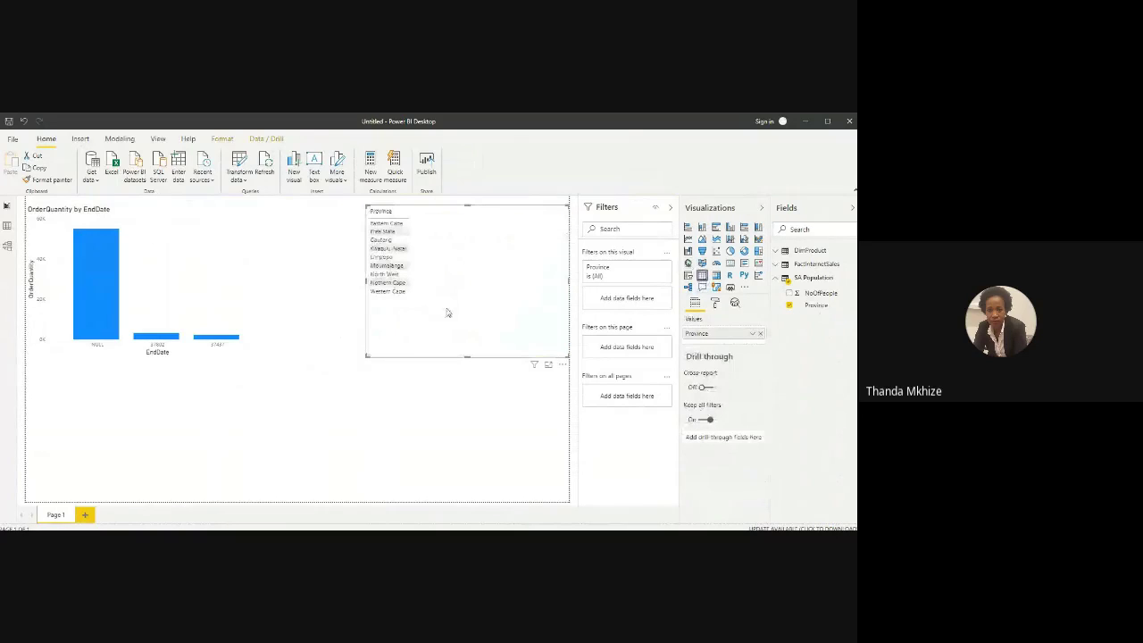
pyautogui.click(702, 266)
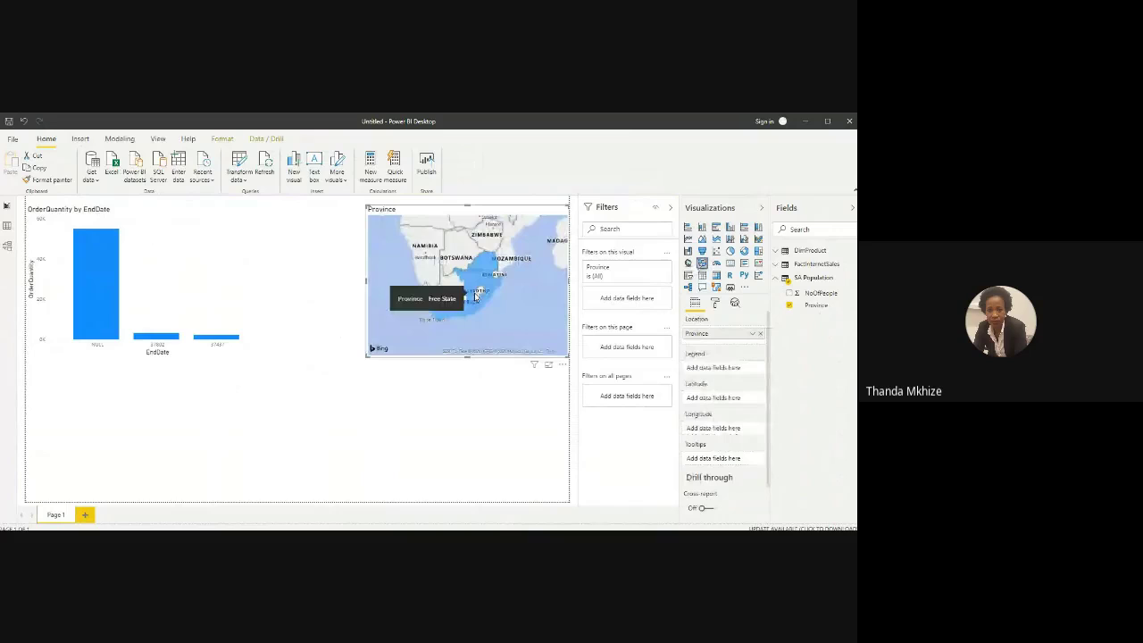
# Step: Check the filled map's field options for a place to use NoOfPeople, and delete the filled map
pyautogui.click(815, 294)
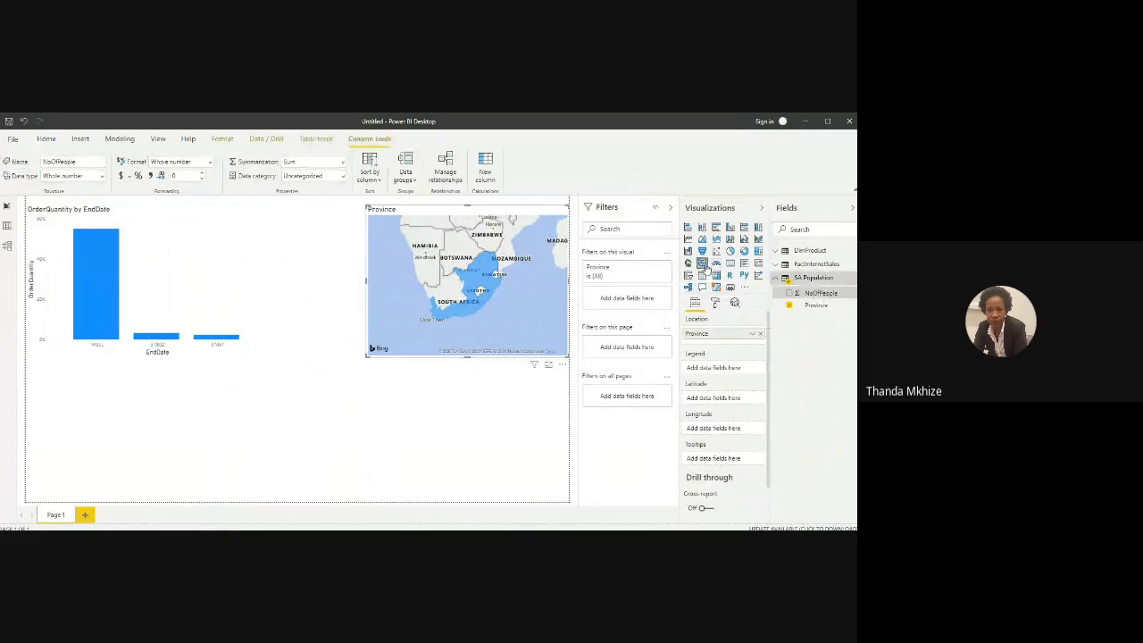
pyautogui.scroll(-1, 704, 403)
pyautogui.scroll(-2, 705, 404)
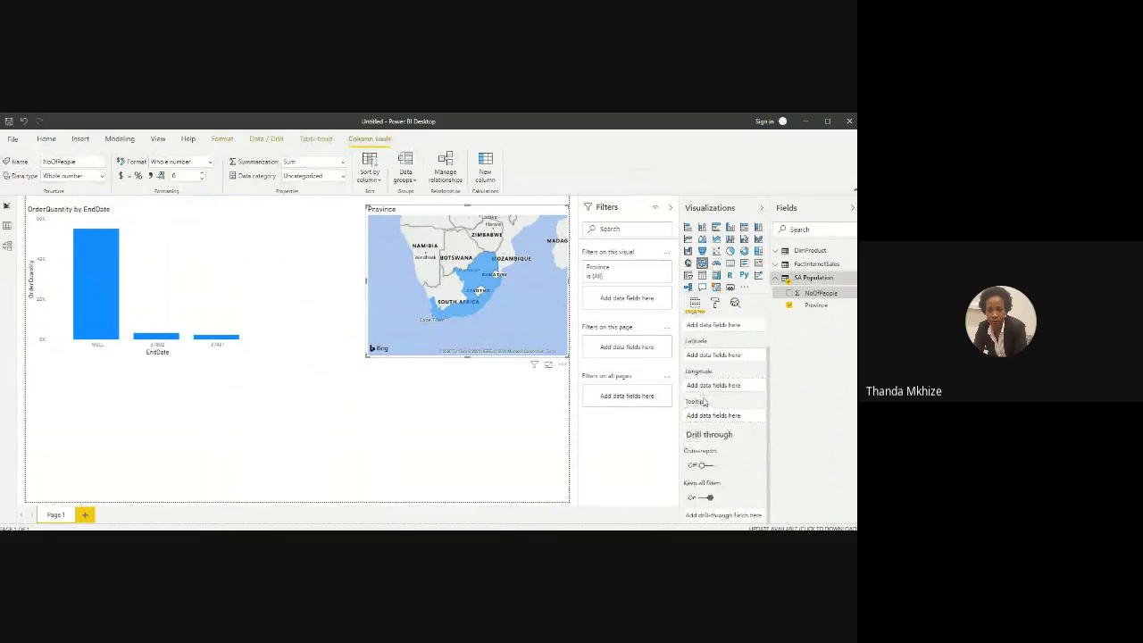
pyautogui.scroll(3, 705, 403)
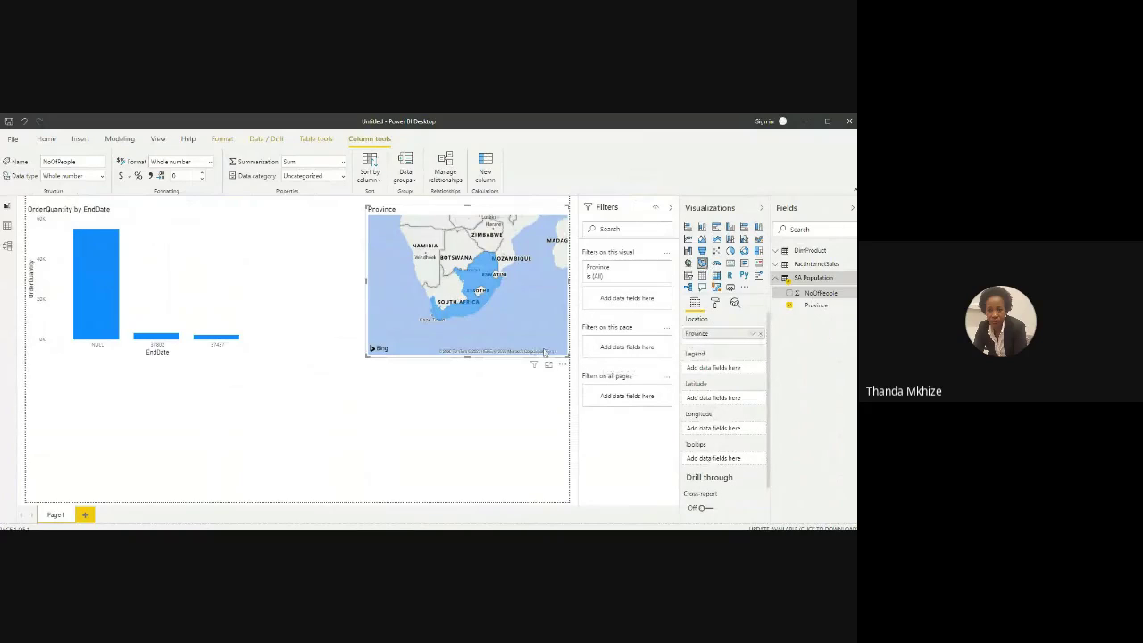
pyautogui.press('Delete')
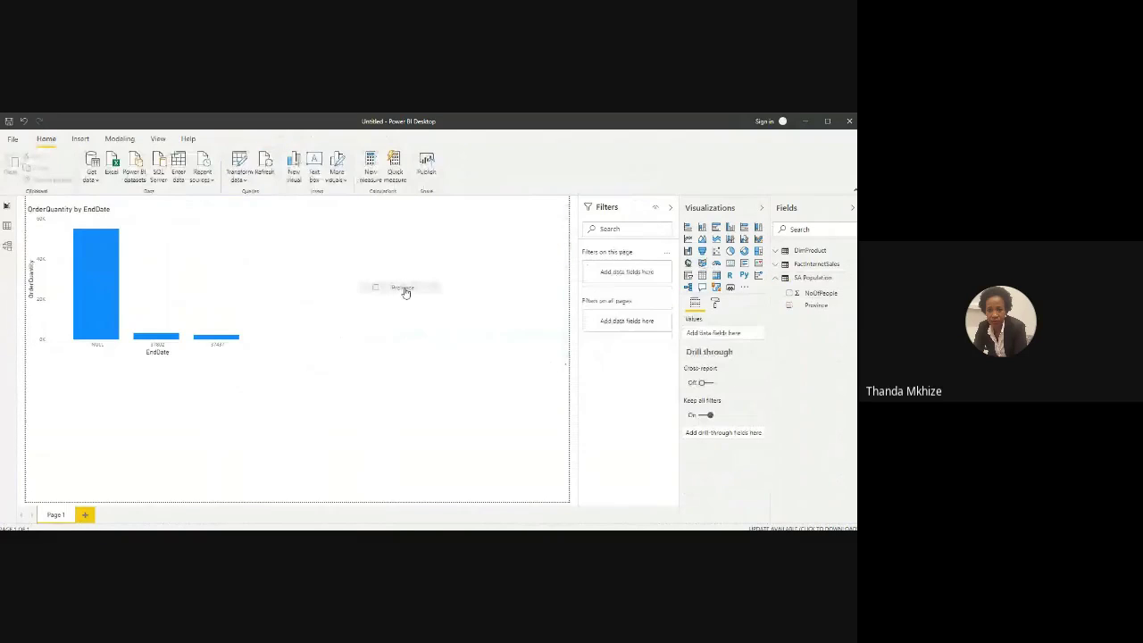
# Step: Create a new bubble map of Province beside the column chart and size its bubbles by NoOfPeople
pyautogui.moveTo(405, 292); pyautogui.dragTo(405, 292)
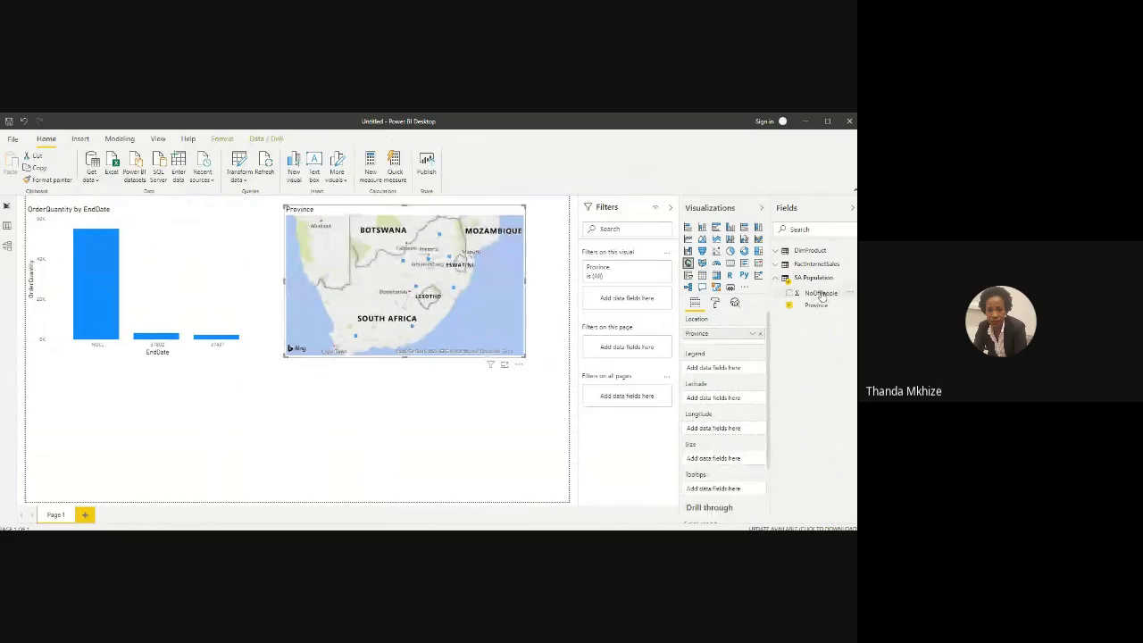
pyautogui.moveTo(821, 295); pyautogui.dragTo(741, 456)
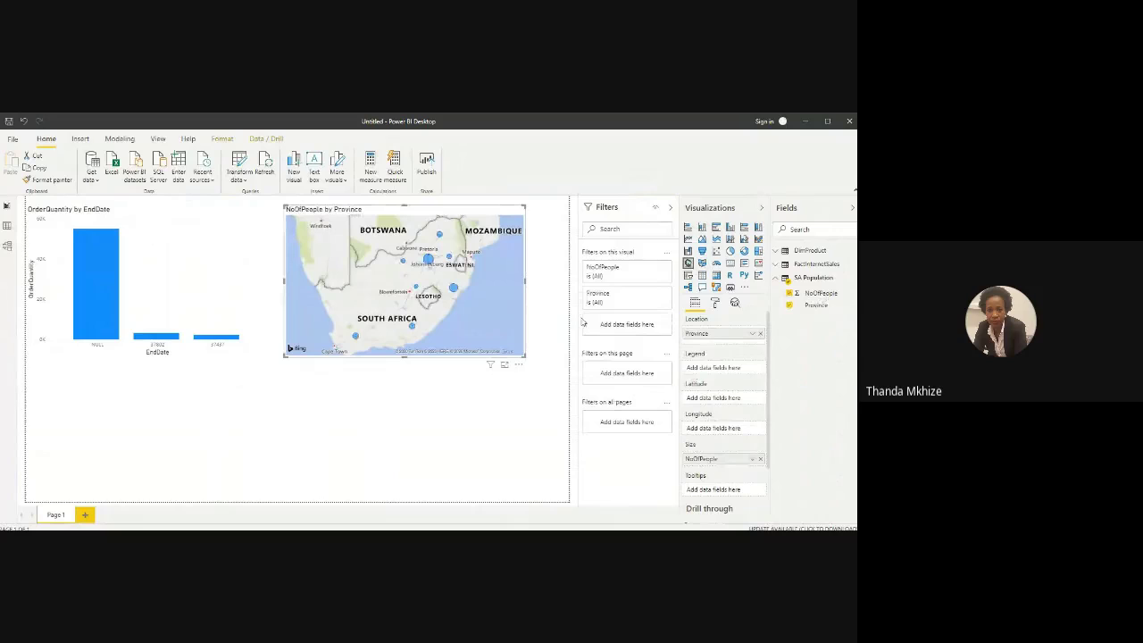
pyautogui.moveTo(430, 264)
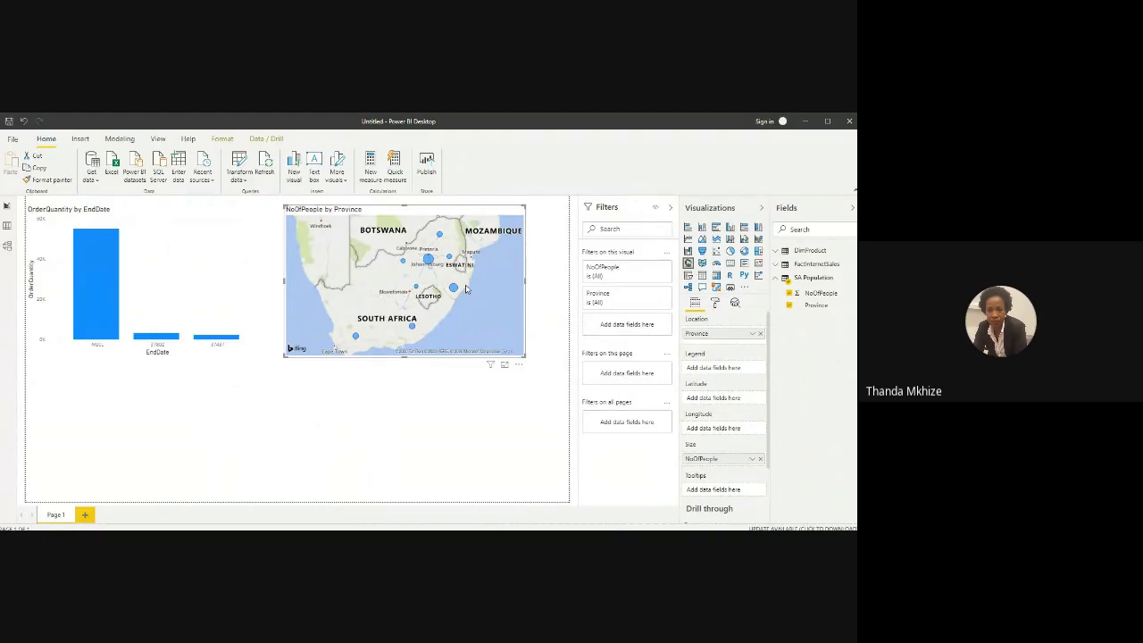
# Step: Delete the population map and add a calculated table DimDate = Calendar( Date(2017, 1, 1), Date(2018,12,31))
pyautogui.press('Delete')
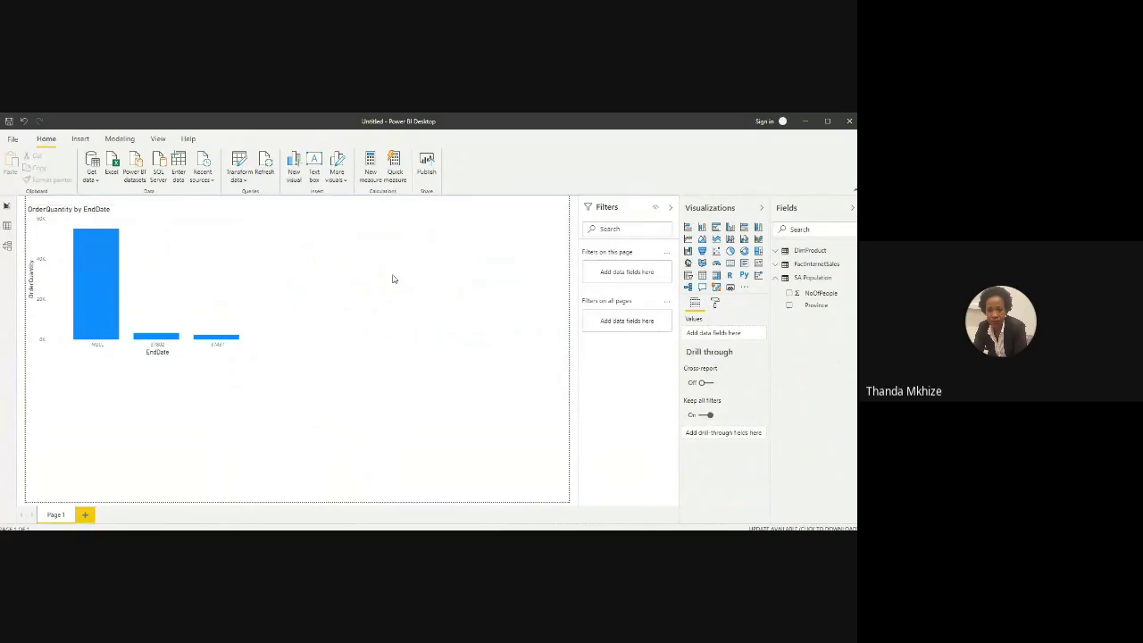
pyautogui.click(78, 141)
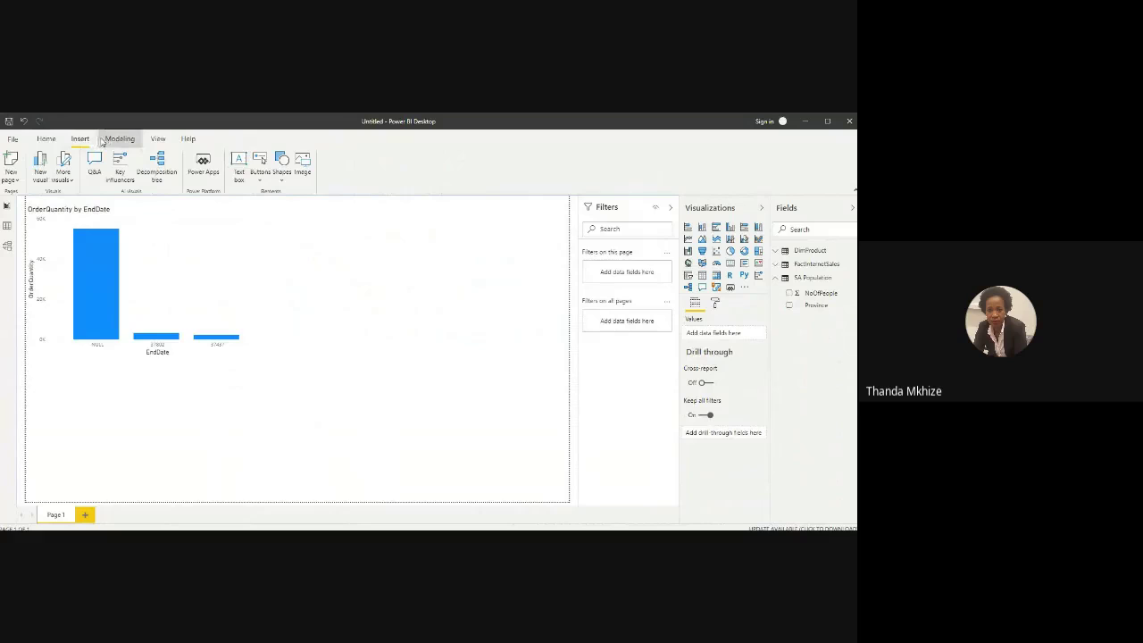
pyautogui.click(116, 140)
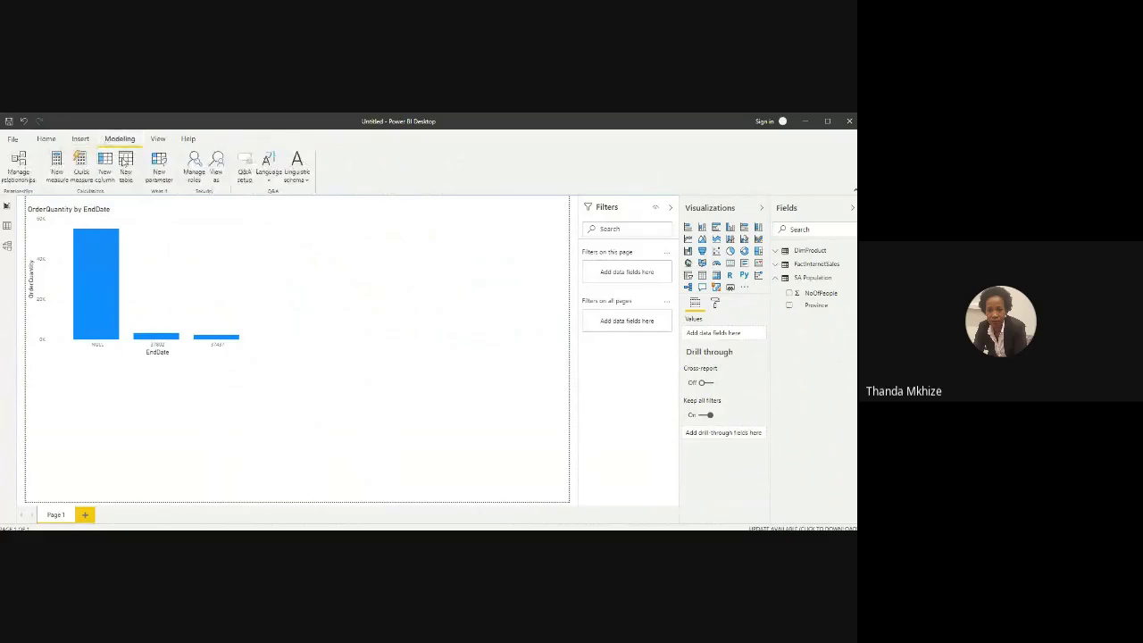
pyautogui.click(126, 174)
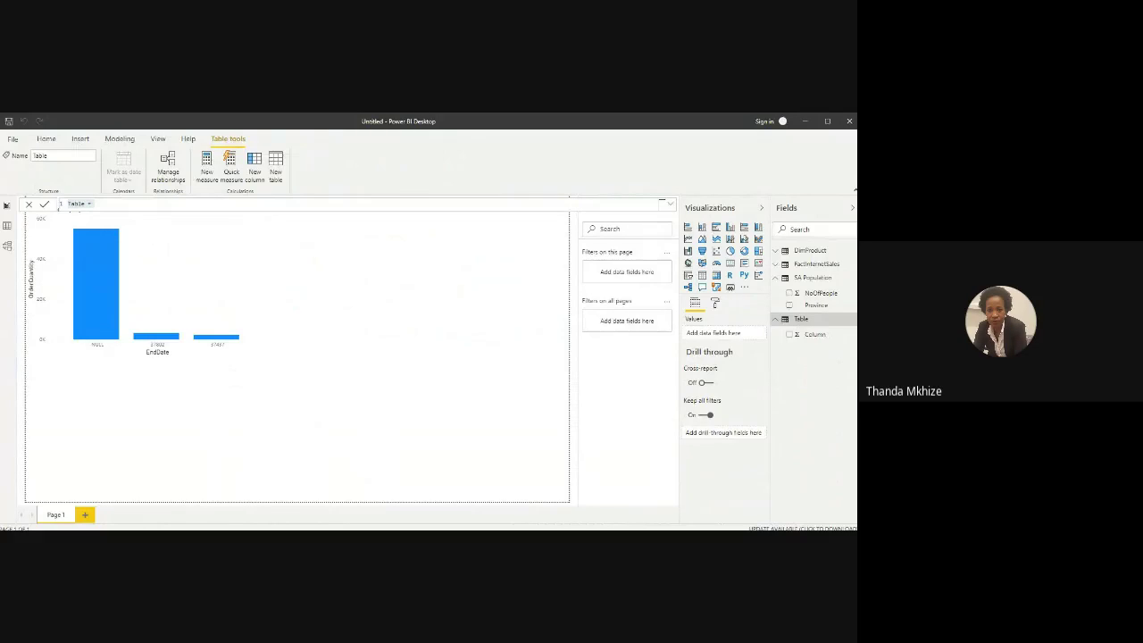
pyautogui.moveTo(107, 205); pyautogui.dragTo(68, 204)
pyautogui.write('EndDate = Calendar( Date(2017,1, 1), Date(2018,12,31))')
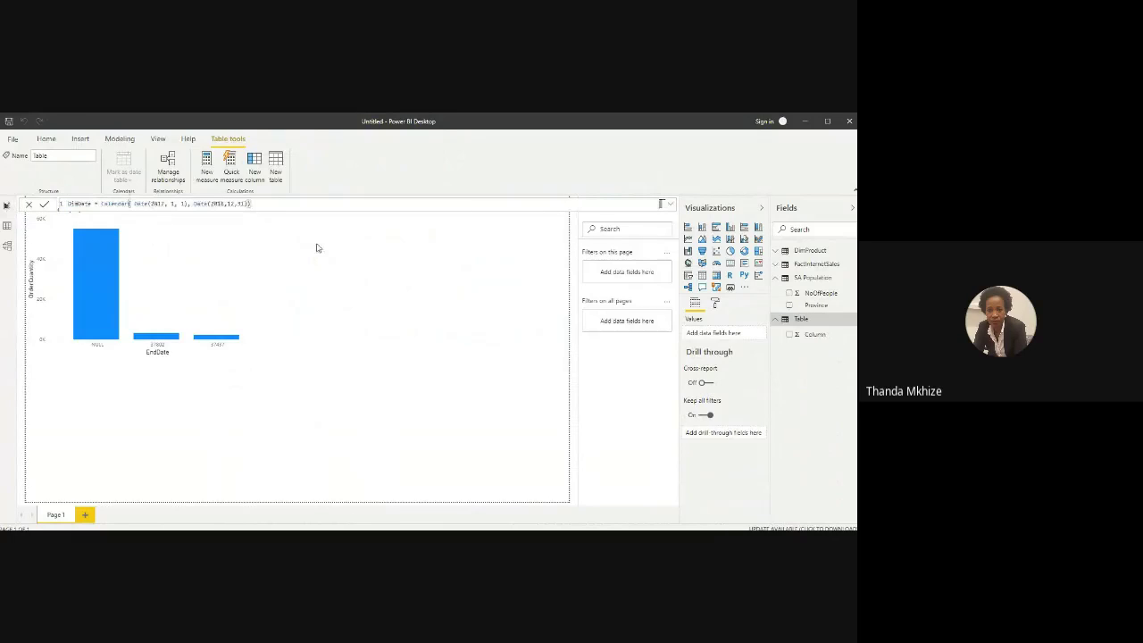
pyautogui.doubleClick(158, 204)
pyautogui.click(44, 204)
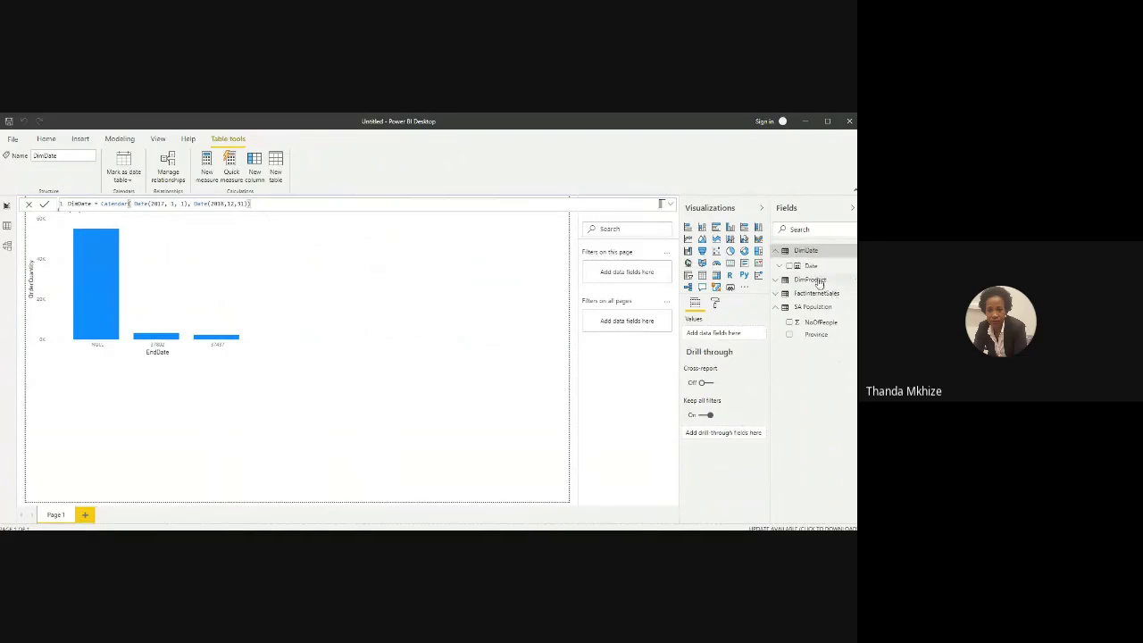
# Step: Plot the DimDate table's Date field in a new visual beside the column chart and remove it again
pyautogui.moveTo(808, 266); pyautogui.dragTo(410, 290)
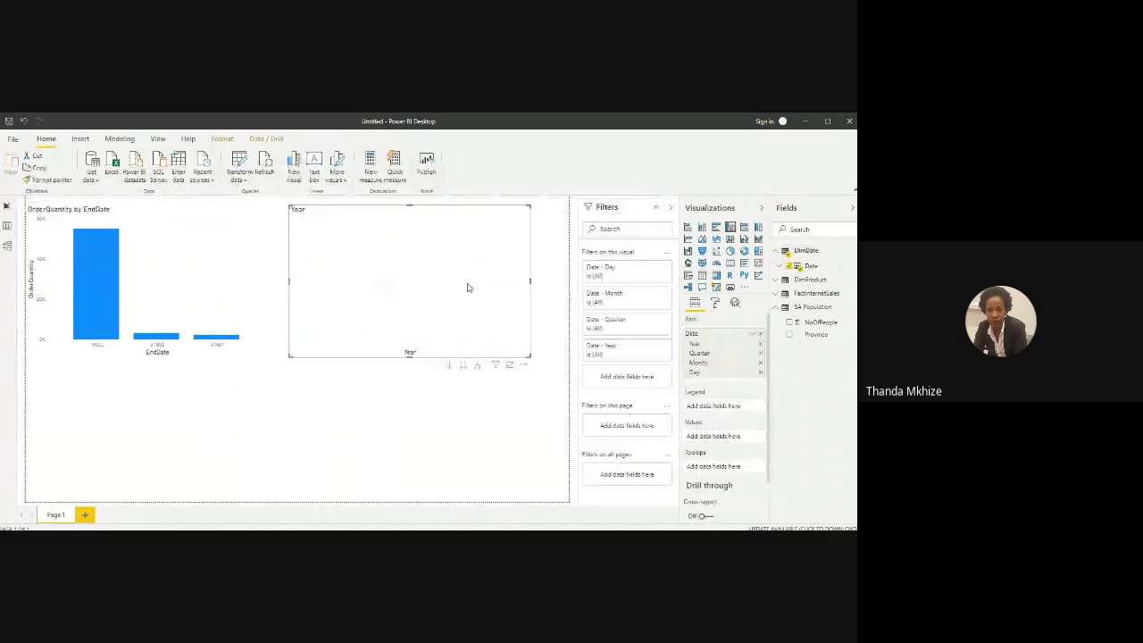
pyautogui.click(790, 266)
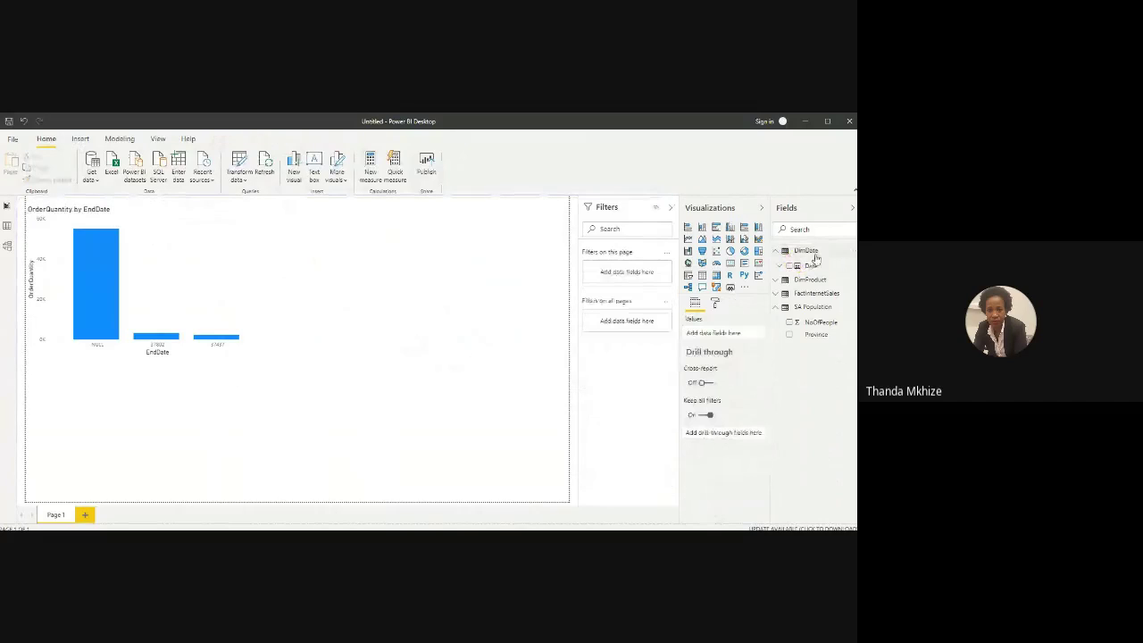
# Step: Display the rows of the DimDate table in the data view and look through its Date column
pyautogui.click(7, 227)
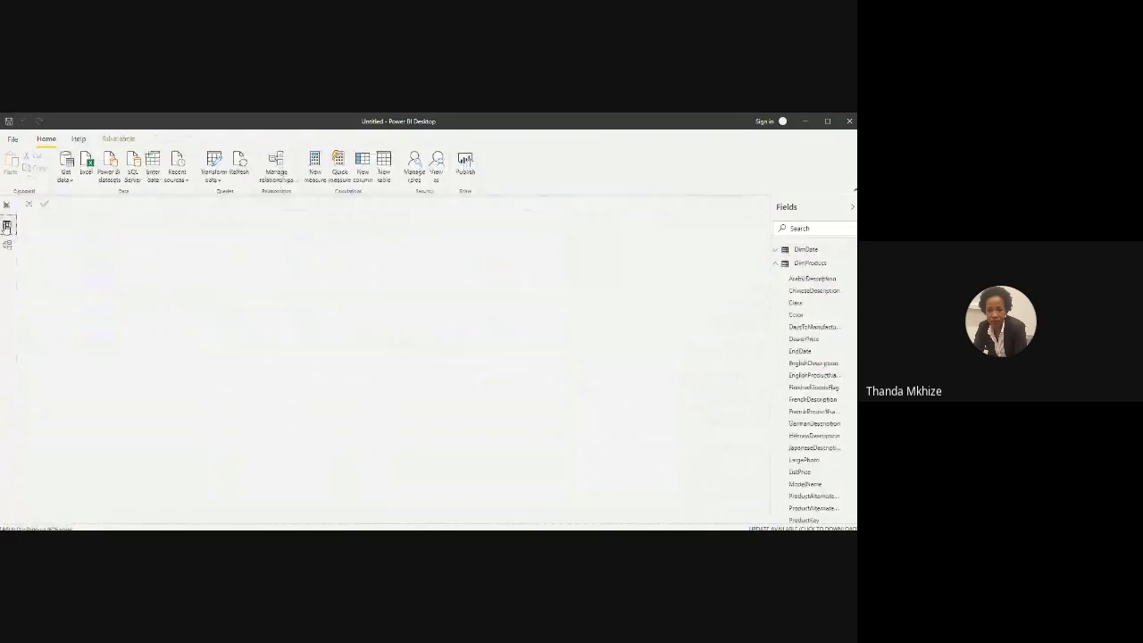
pyautogui.click(780, 264)
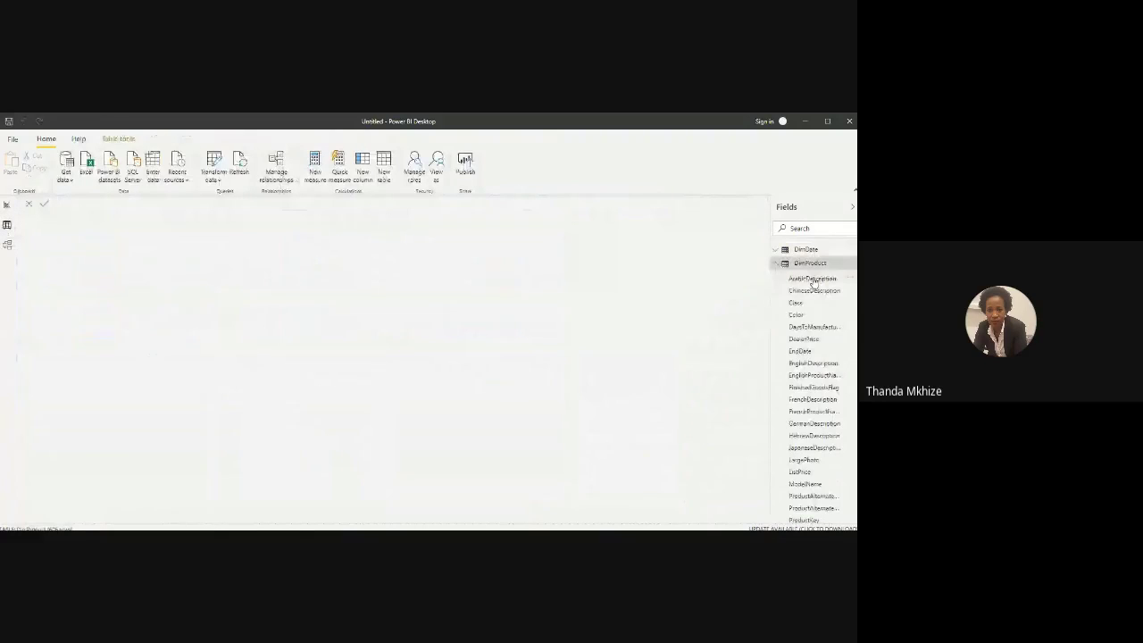
pyautogui.click(813, 280)
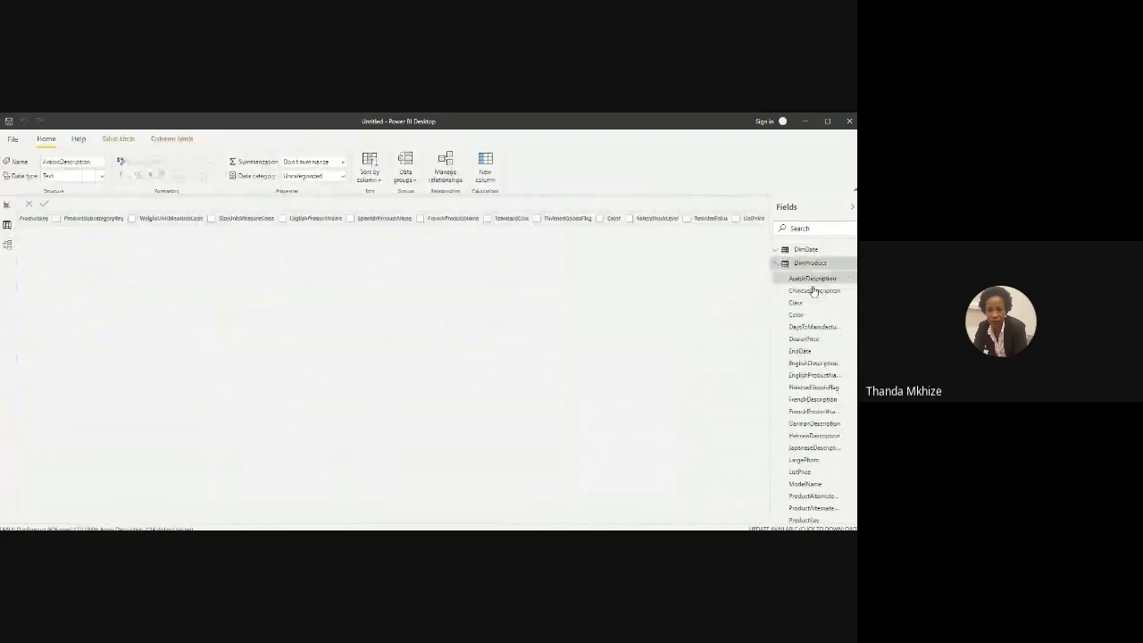
pyautogui.click(775, 261)
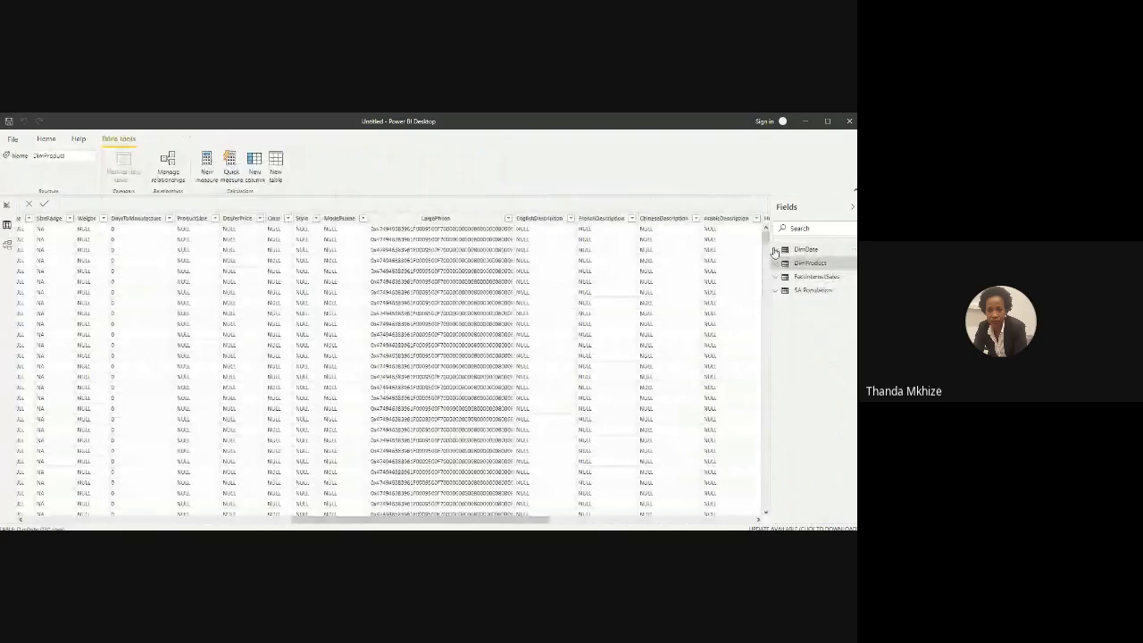
pyautogui.click(776, 251)
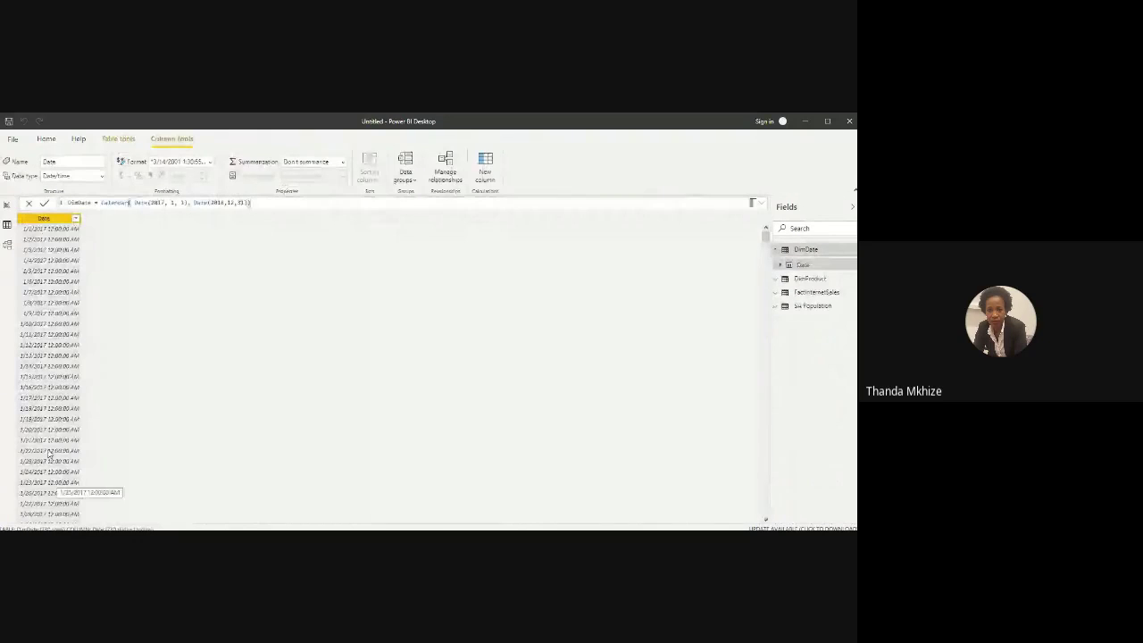
pyautogui.scroll(-15, 50, 454)
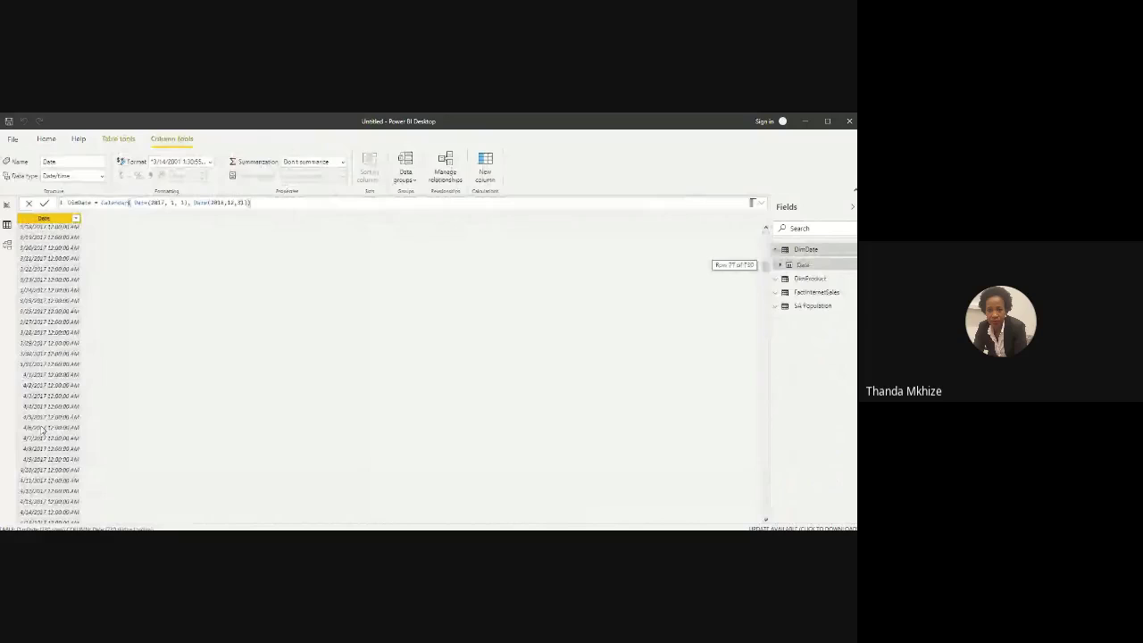
pyautogui.scroll(-2, 49, 420)
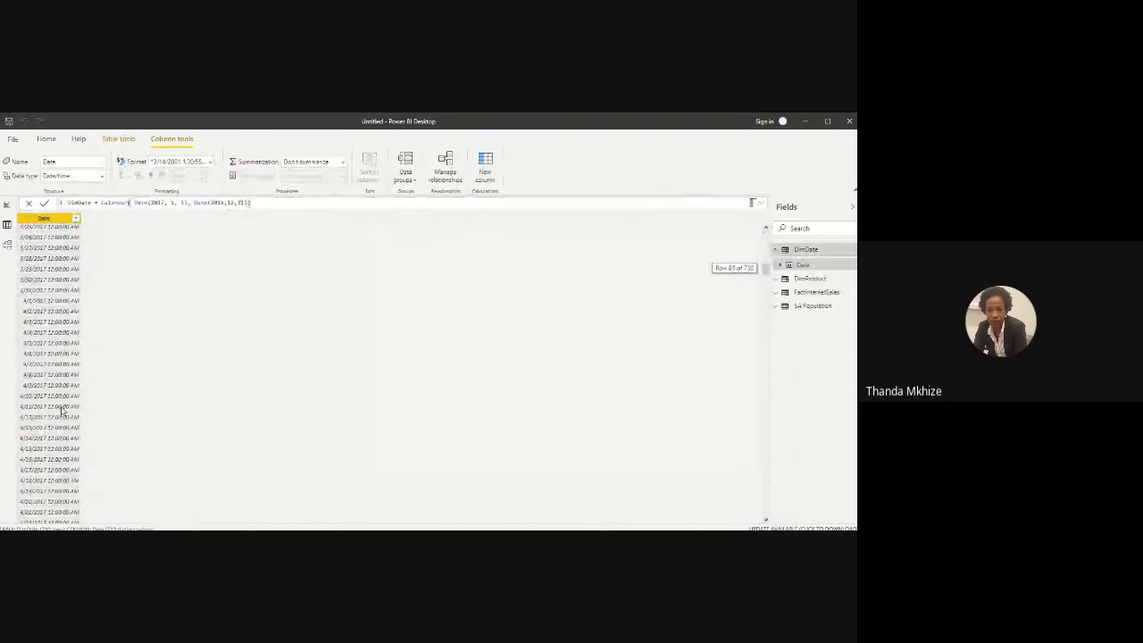
pyautogui.scroll(4, 62, 410)
pyautogui.scroll(2, 148, 299)
# Step: Add a calculated column to DimDate with the formula Year = YEAR(DimDate[Date])
pyautogui.rightClick(799, 250)
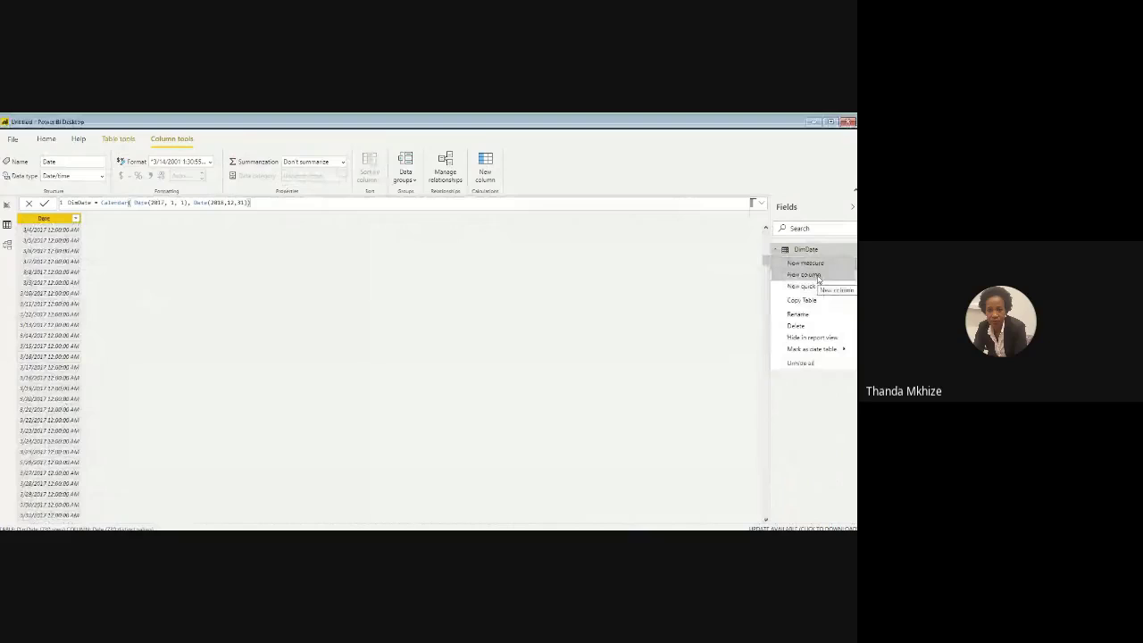
pyautogui.click(818, 277)
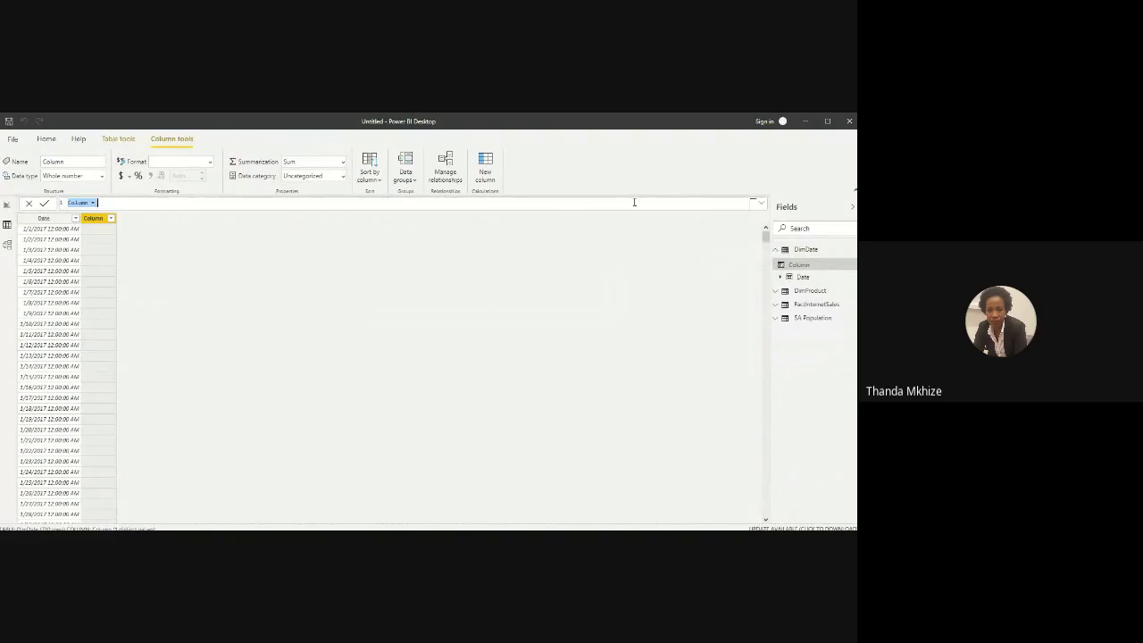
pyautogui.write('Year')
pyautogui.press('BackSpace')
pyautogui.press('BackSpace')
pyautogui.press('BackSpace')
pyautogui.write('ar = ye')
pyautogui.press('Tab')
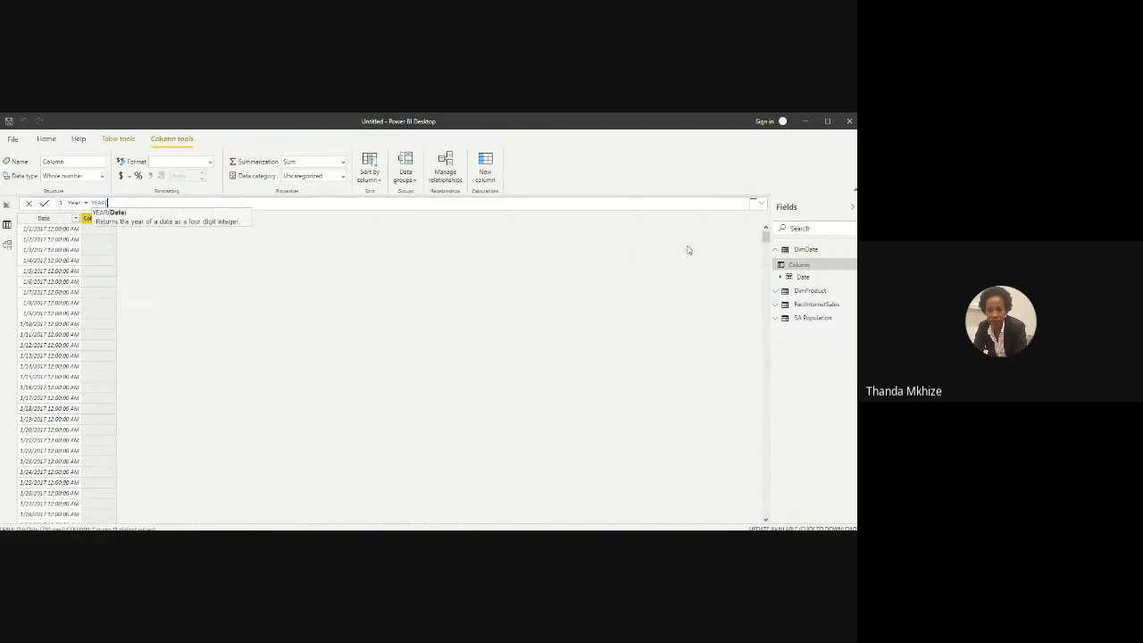
pyautogui.write('d')
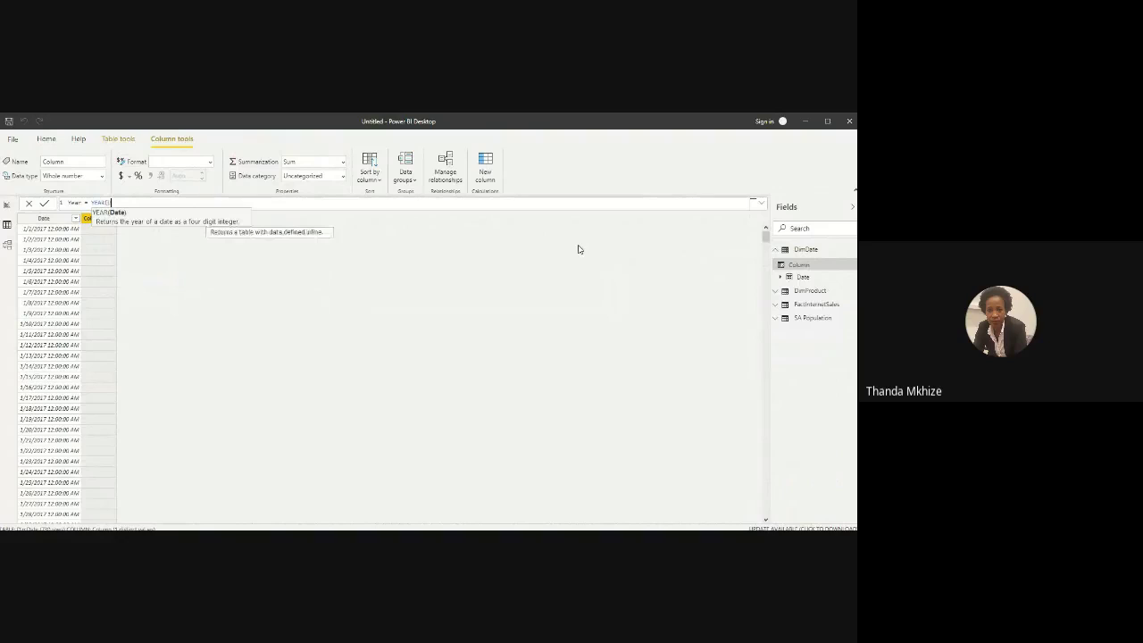
pyautogui.write('ar')
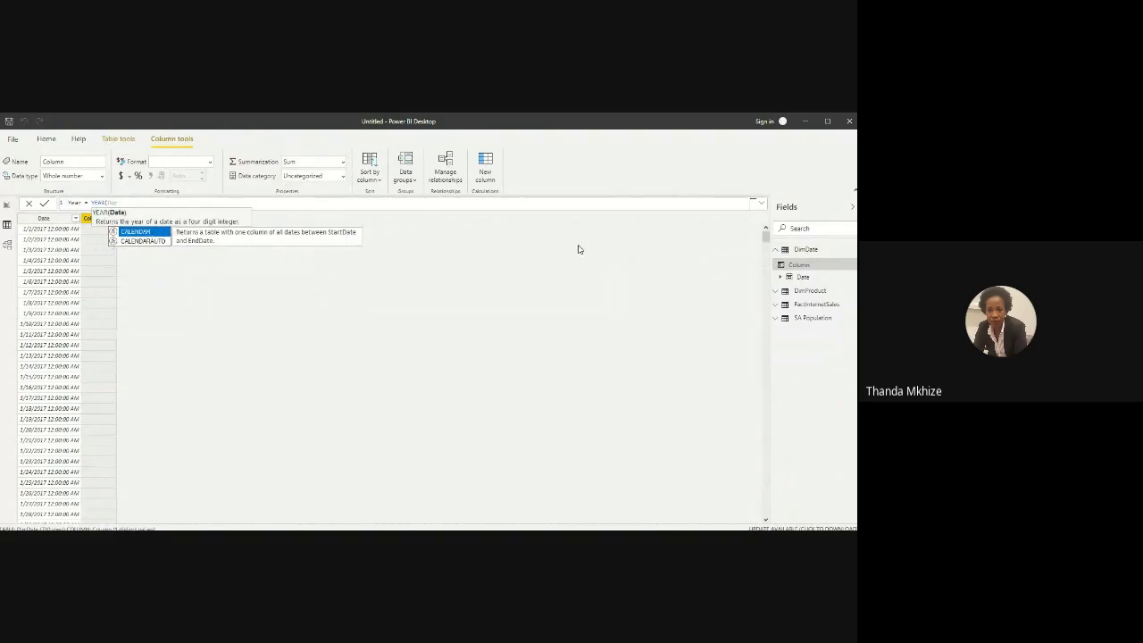
pyautogui.press('BackSpace')
pyautogui.press('BackSpace')
pyautogui.write('i')
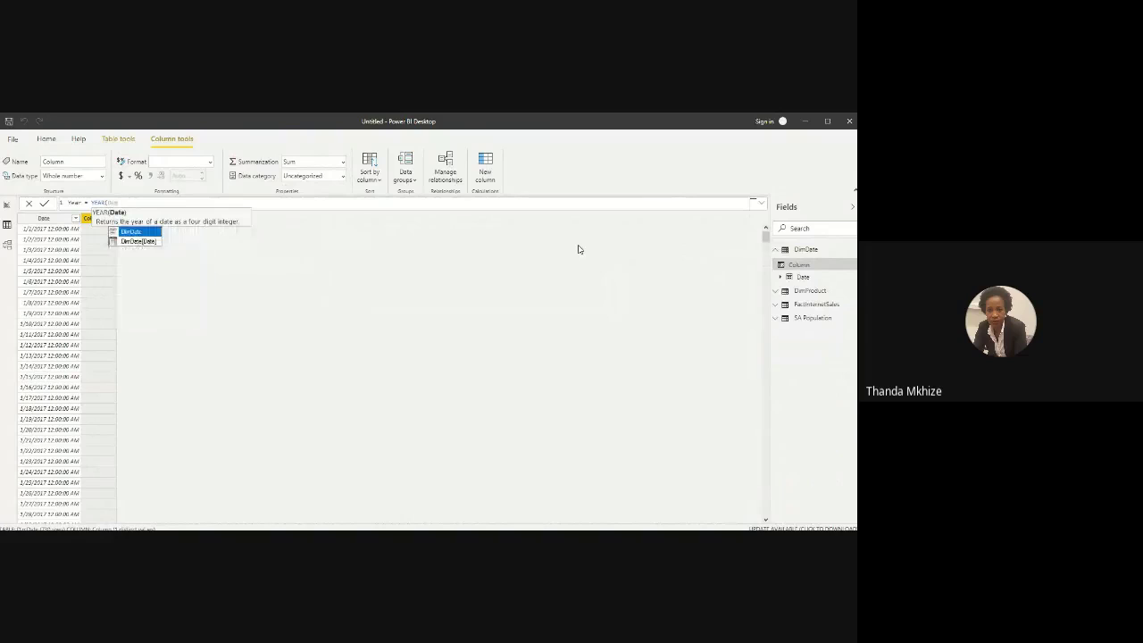
pyautogui.write('mDate)')
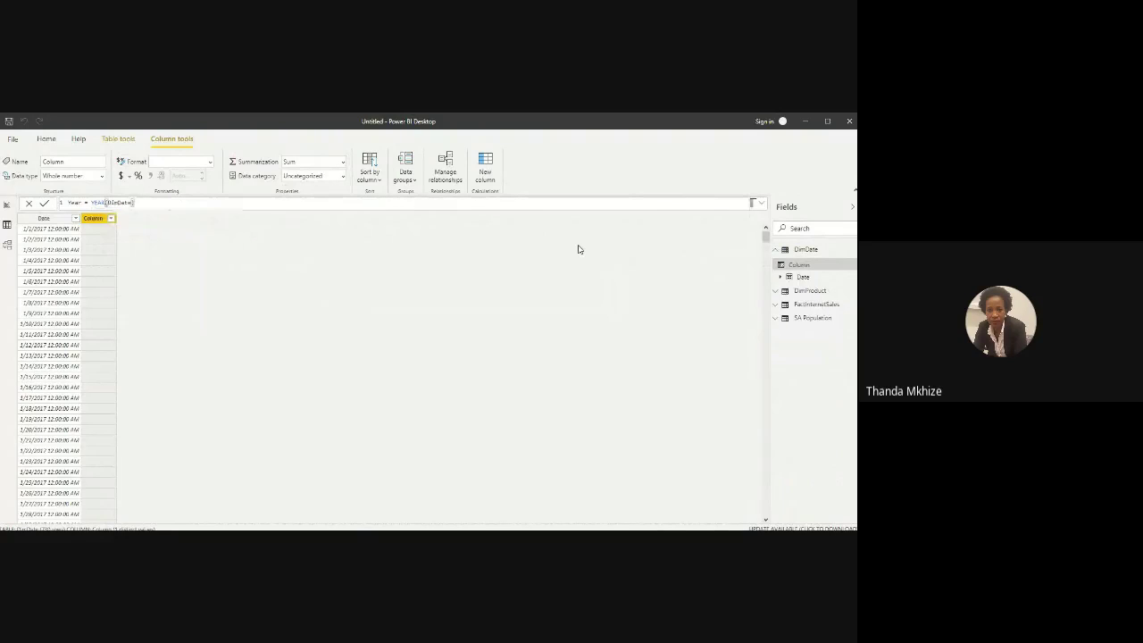
pyautogui.press('BackSpace')
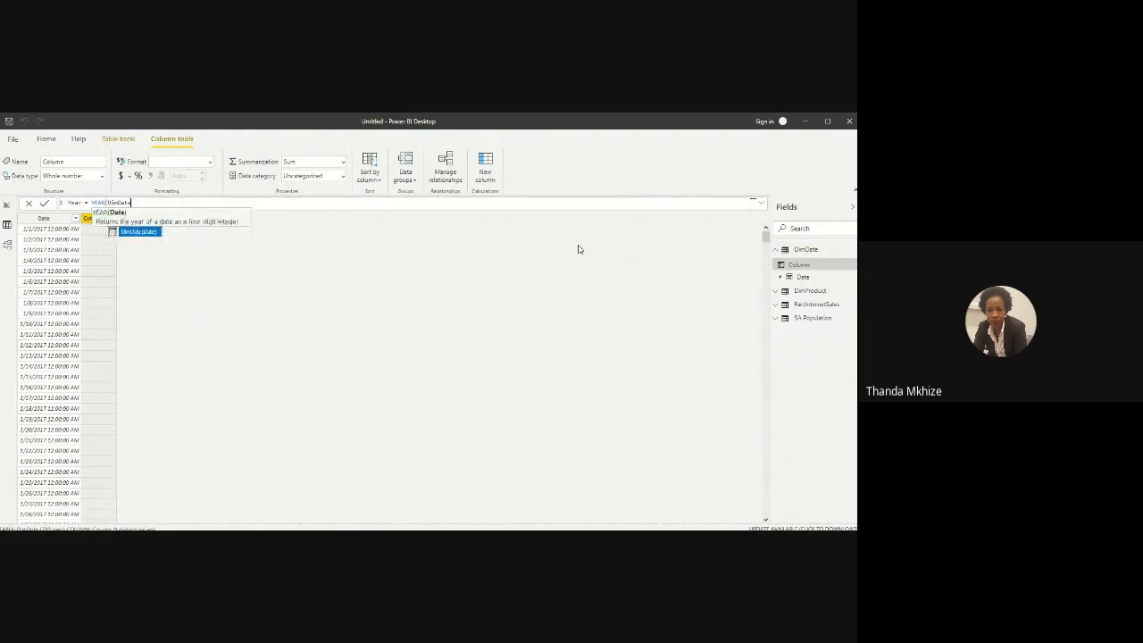
pyautogui.write('[Date')
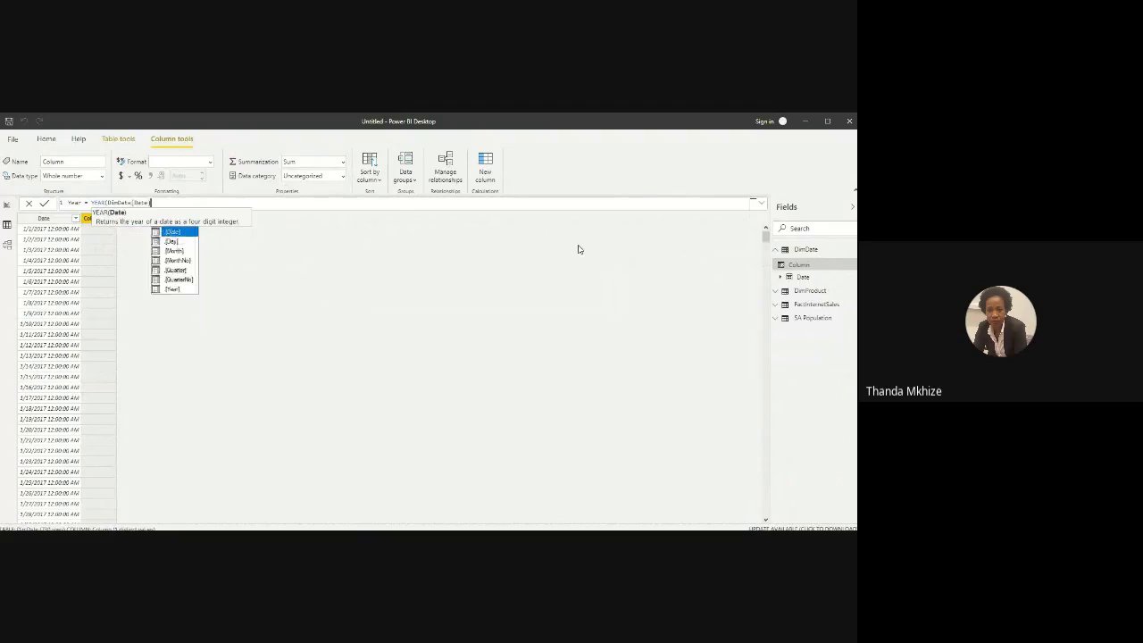
pyautogui.press('Tab')
pyautogui.write(')')
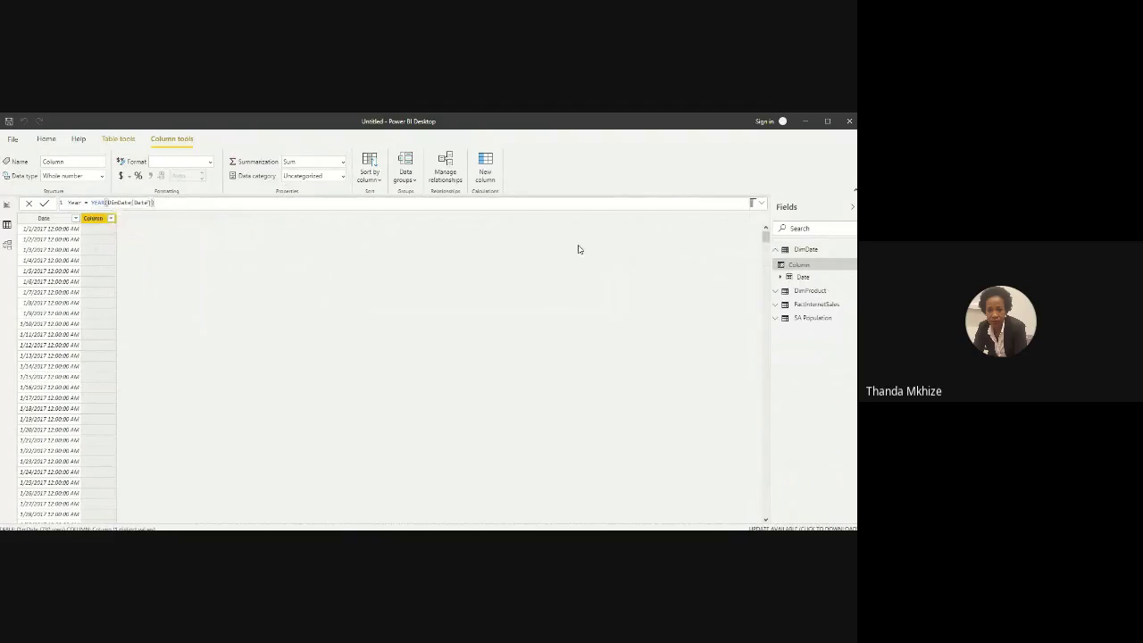
pyautogui.press('Return')
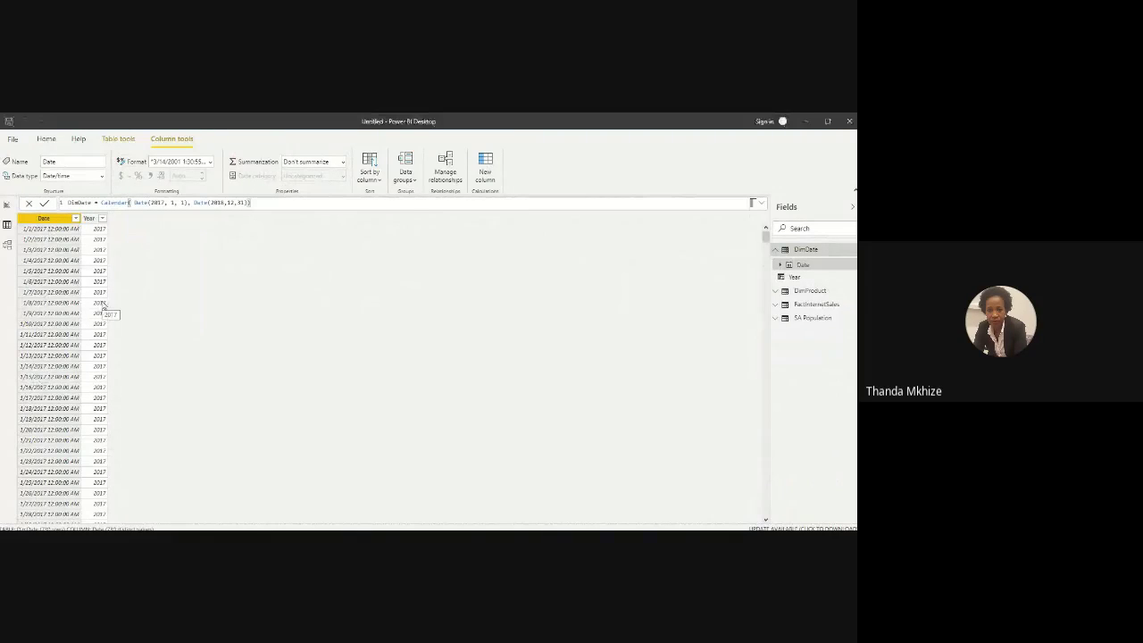
# Step: Add a calculated column to DimDate with the formula Month = MONTH(DimDate[Date])
pyautogui.rightClick(805, 253)
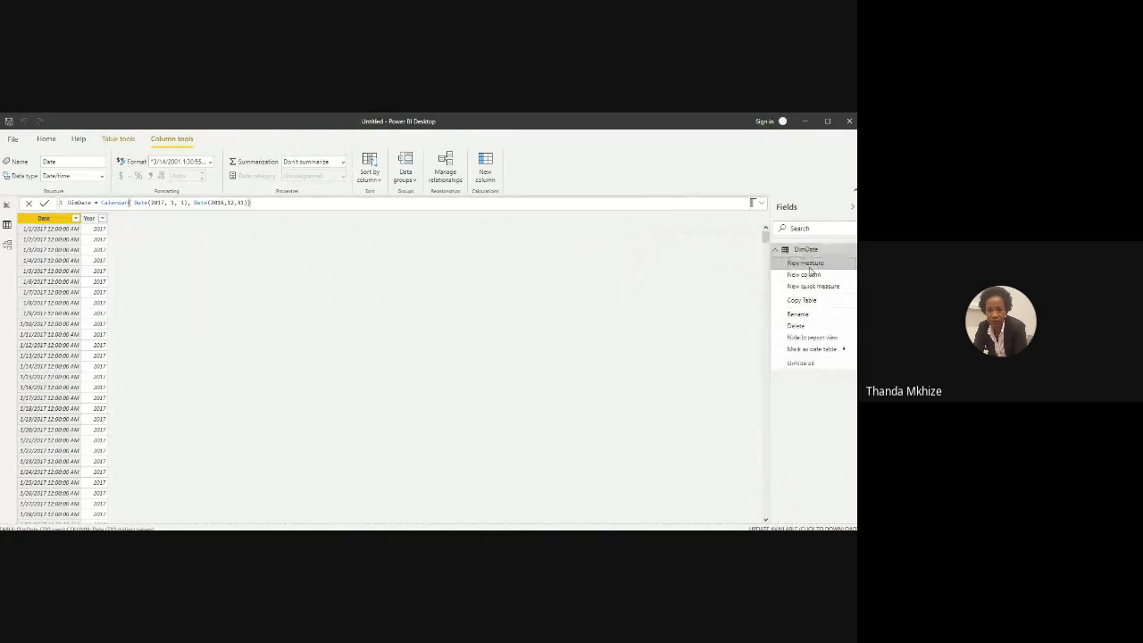
pyautogui.click(810, 281)
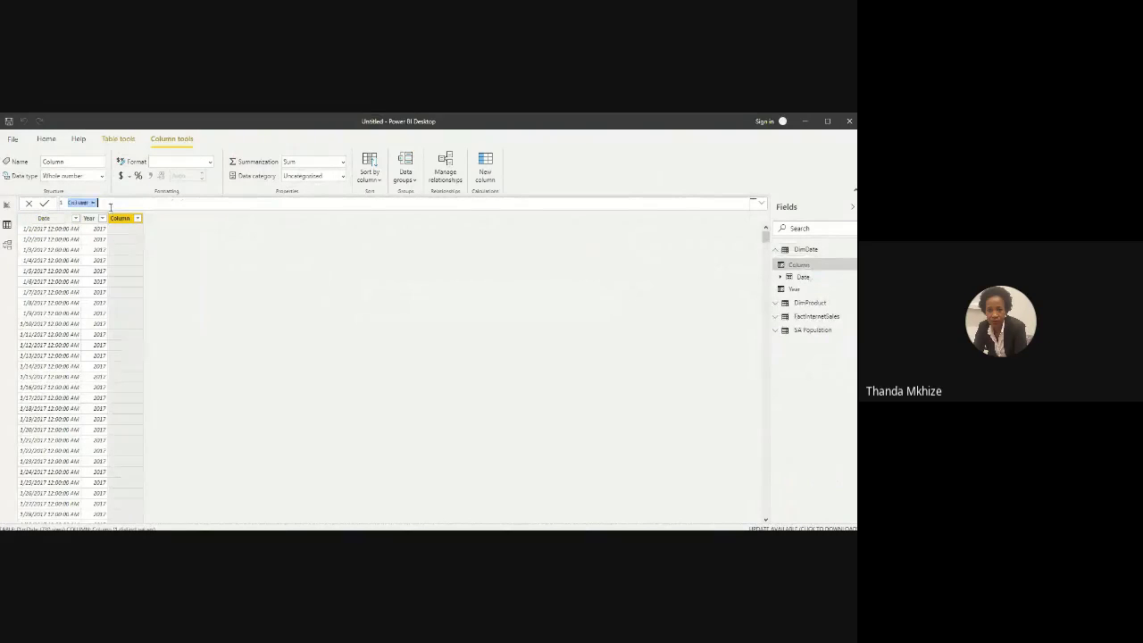
pyautogui.write('Month =  MONTH(')
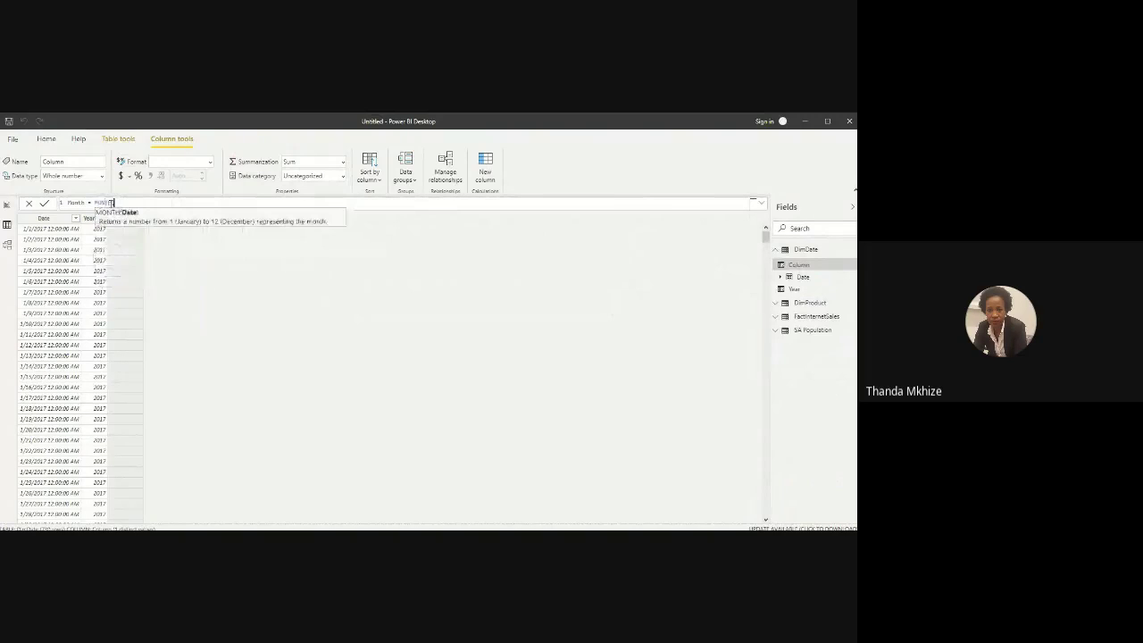
pyautogui.write('Di')
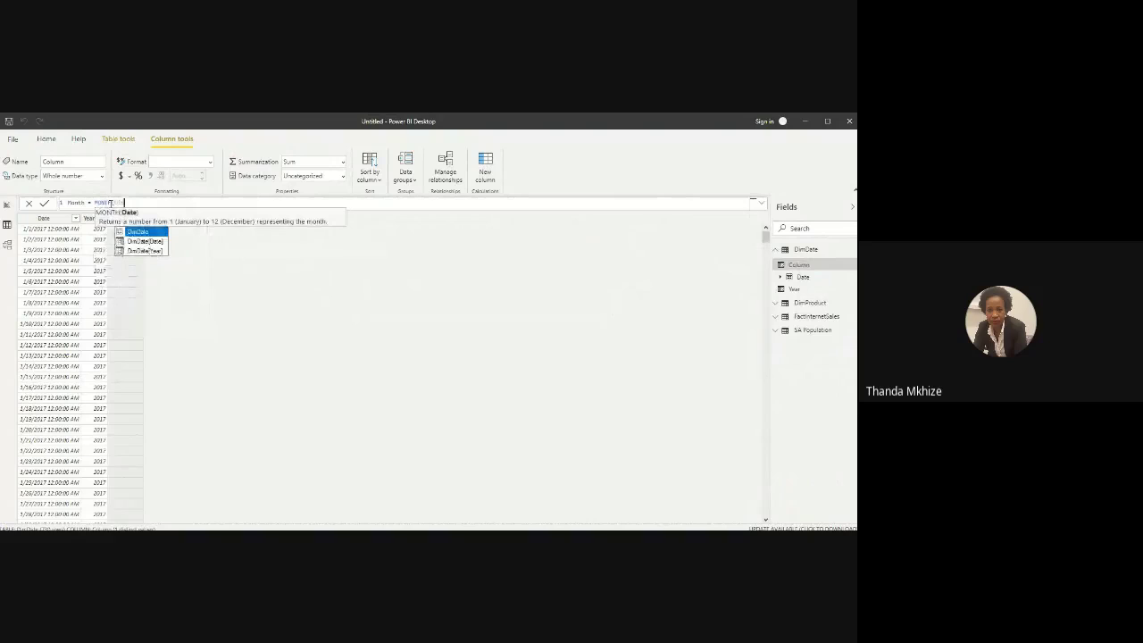
pyautogui.press('Down')
pyautogui.press('Tab')
pyautogui.write(')')
pyautogui.press('Return')
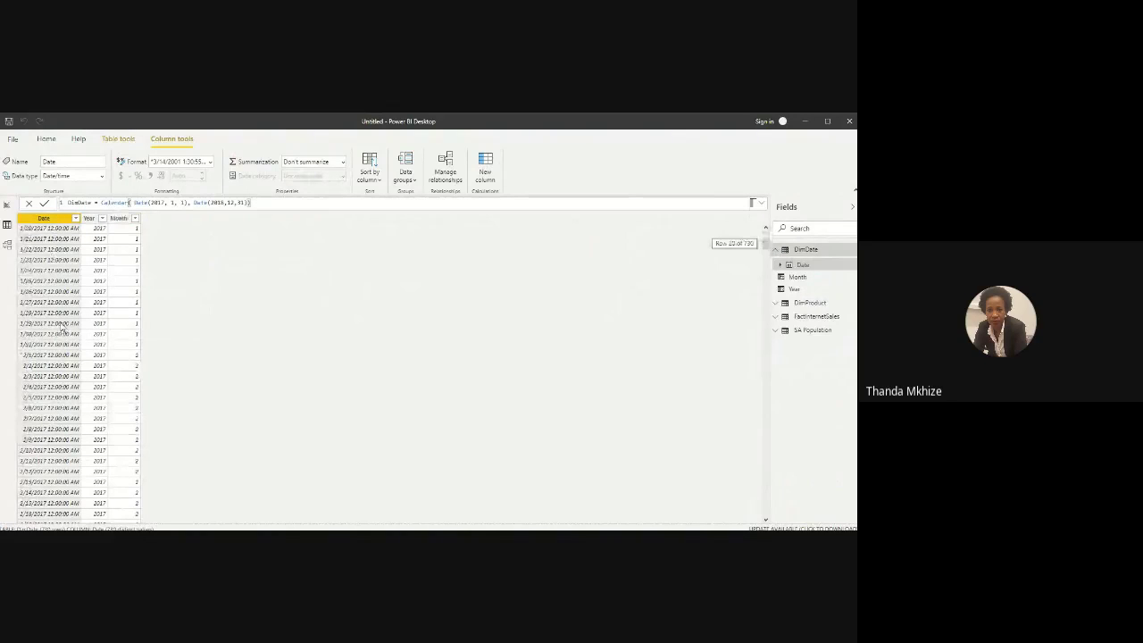
# Step: Look through the new Month values in DimDate and display the Month column's formula
pyautogui.scroll(-10, 27, 433)
pyautogui.scroll(2, 131, 284)
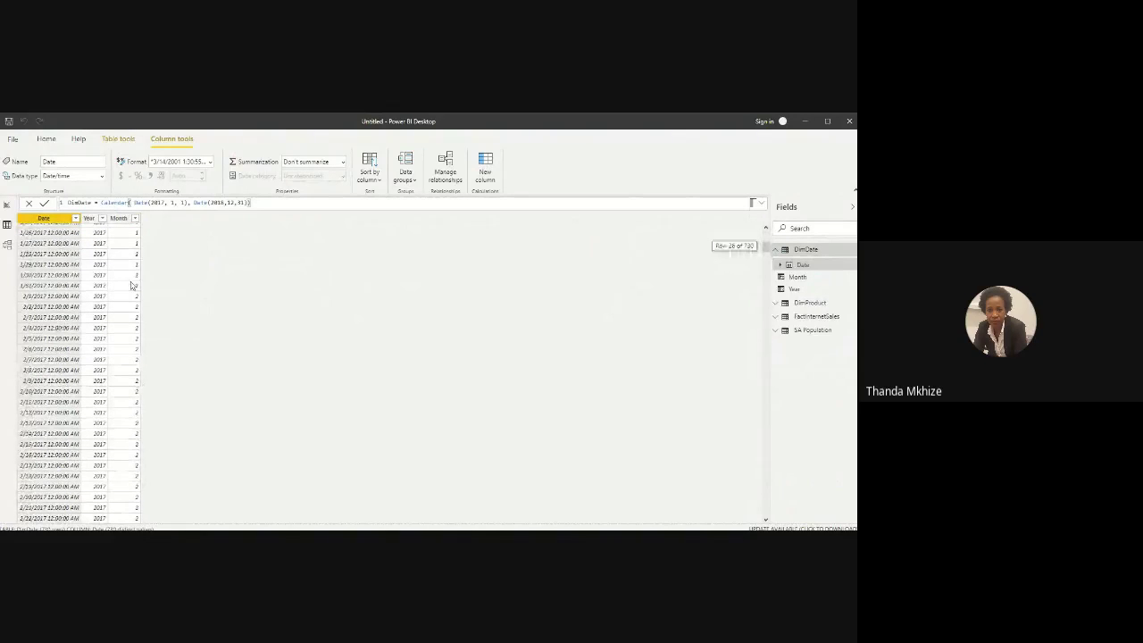
pyautogui.scroll(5, 133, 276)
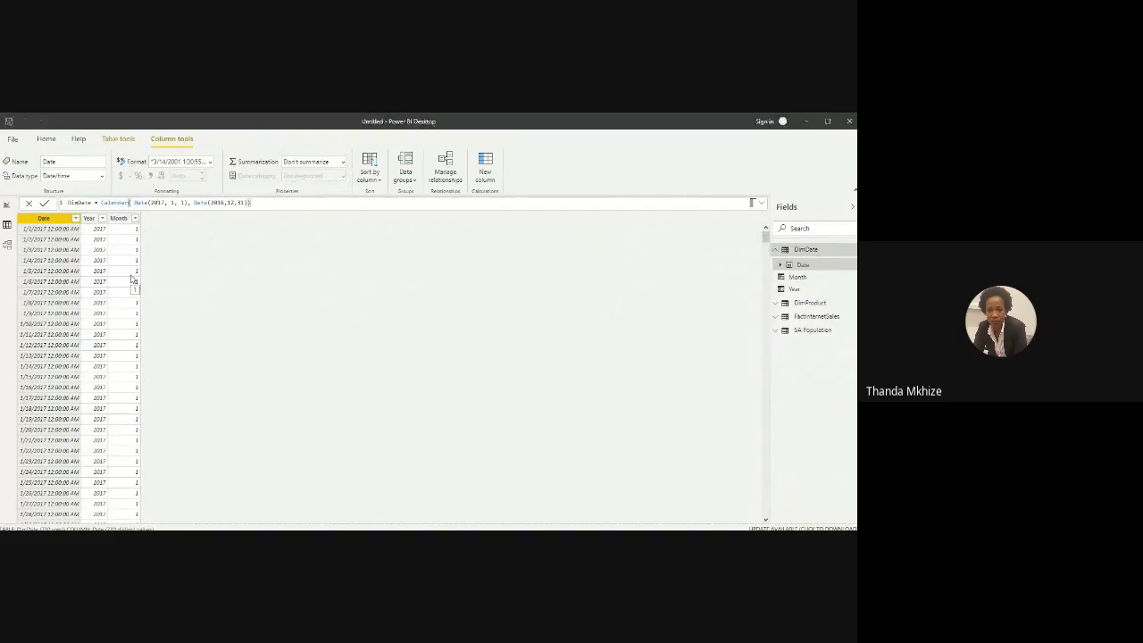
pyautogui.click(797, 278)
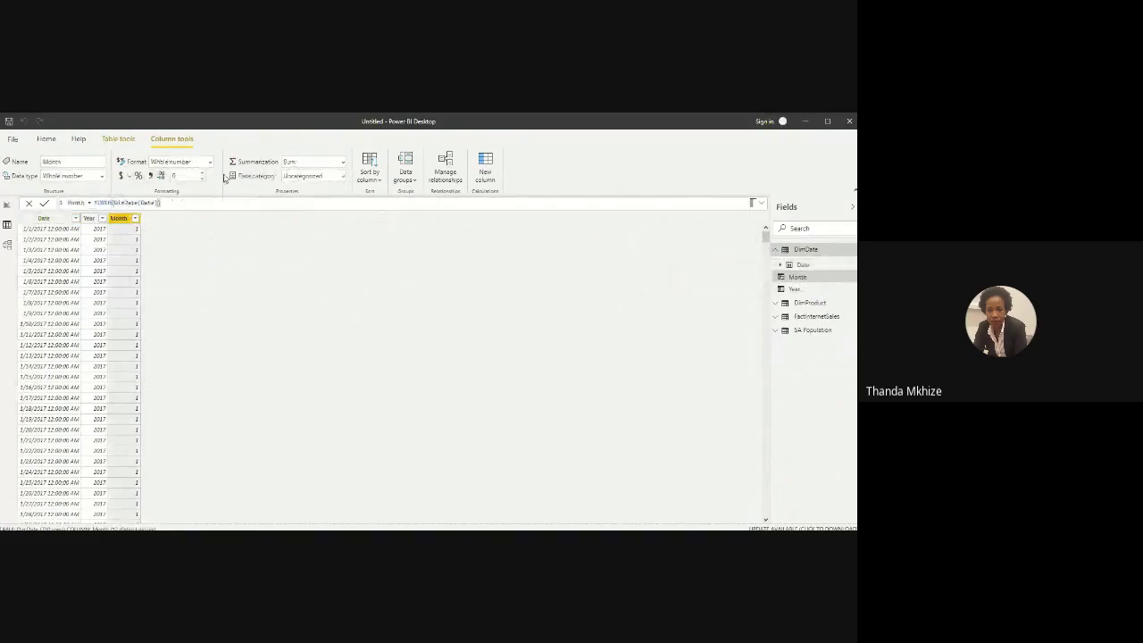
pyautogui.click(189, 205)
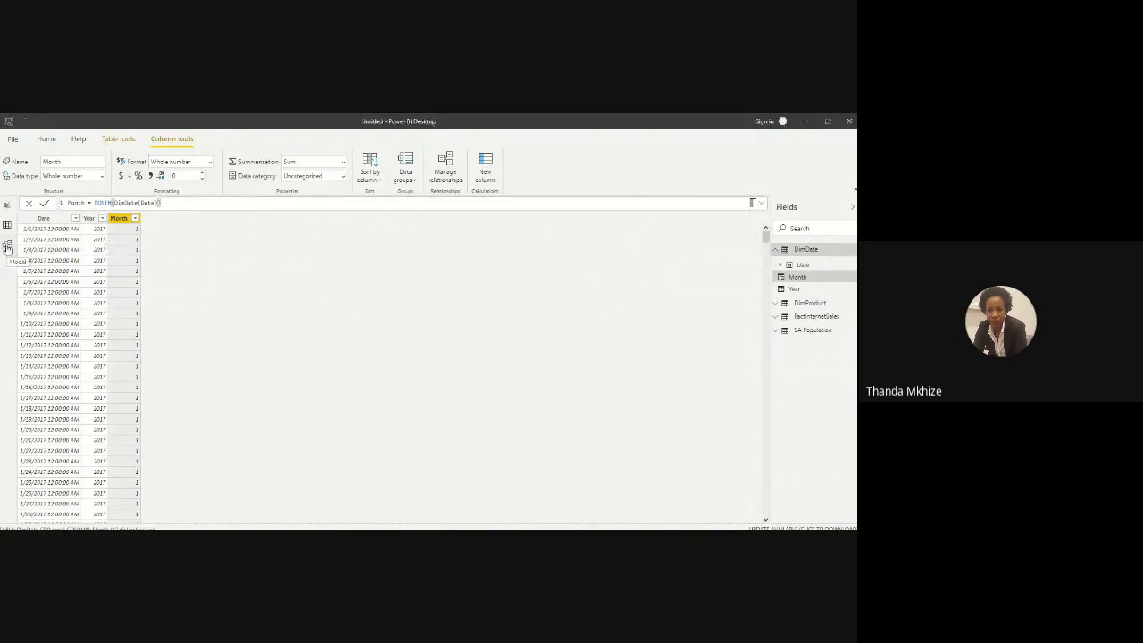
# Step: In the model diagram, move the FactInternetSales table up a little and place the DimDate table beside it, below SA Population
pyautogui.click(7, 246)
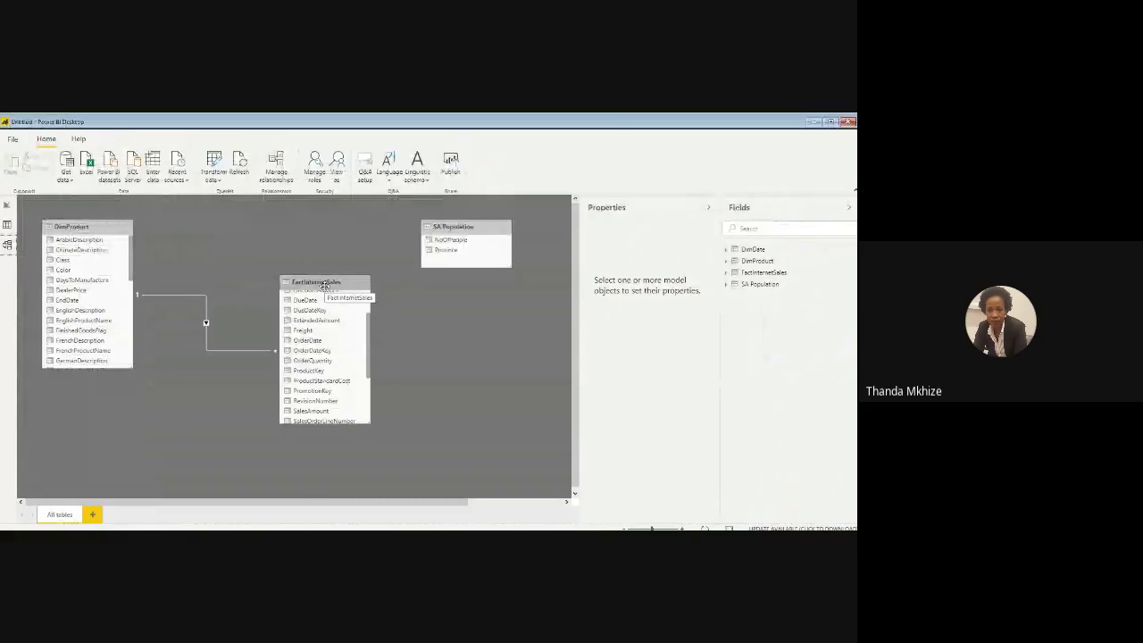
pyautogui.moveTo(324, 284); pyautogui.dragTo(317, 264)
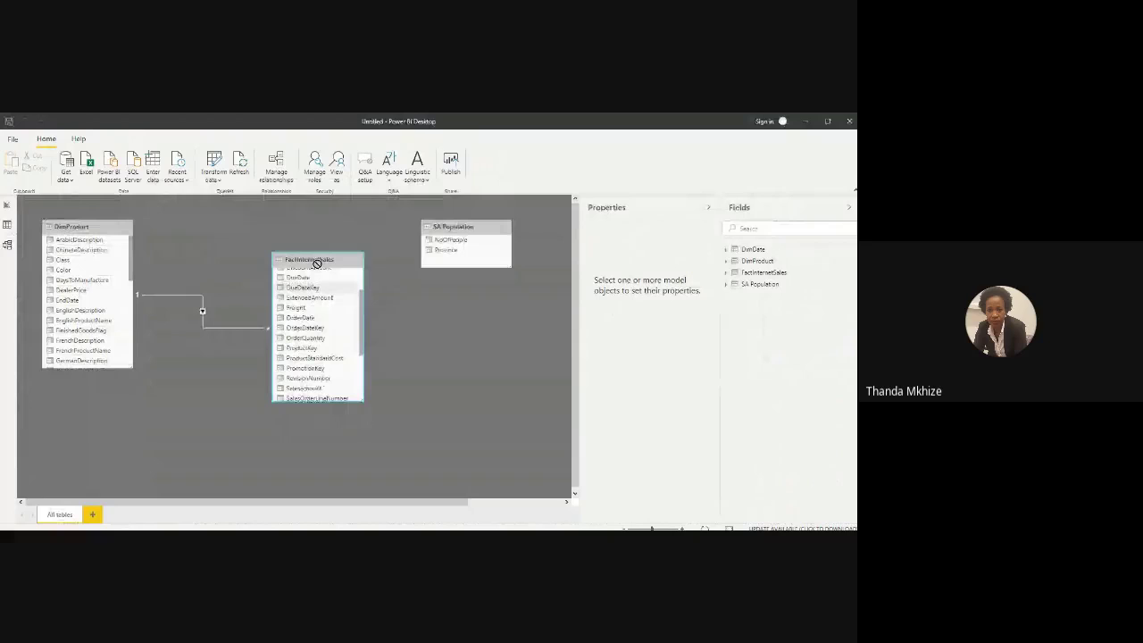
pyautogui.moveTo(317, 264); pyautogui.dragTo(317, 251)
pyautogui.moveTo(361, 327); pyautogui.dragTo(363, 368)
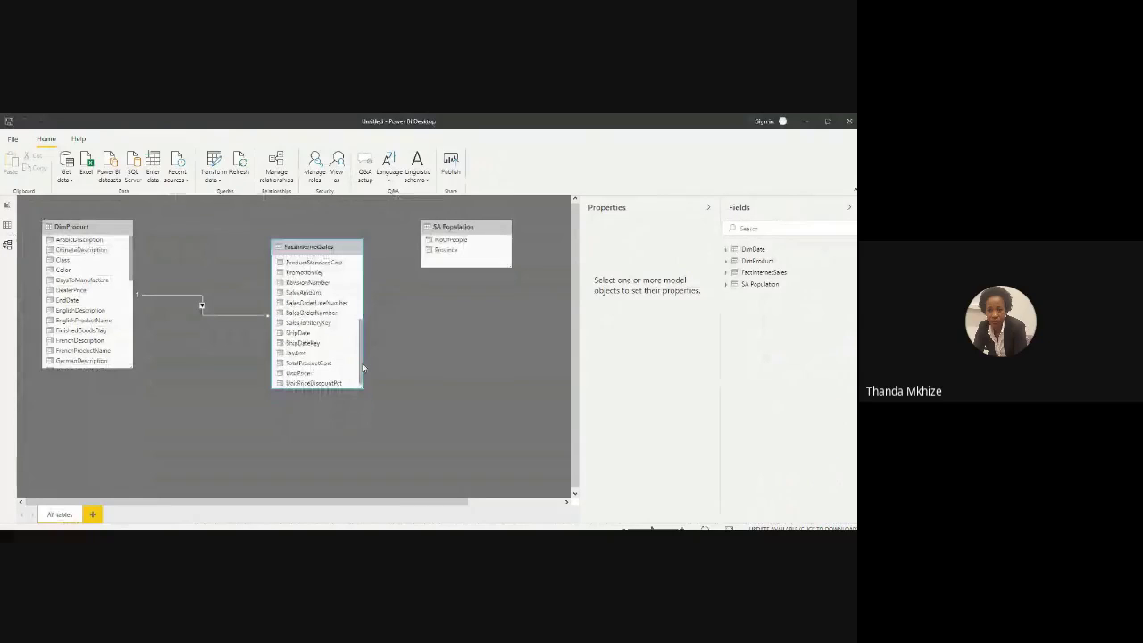
pyautogui.click(744, 251)
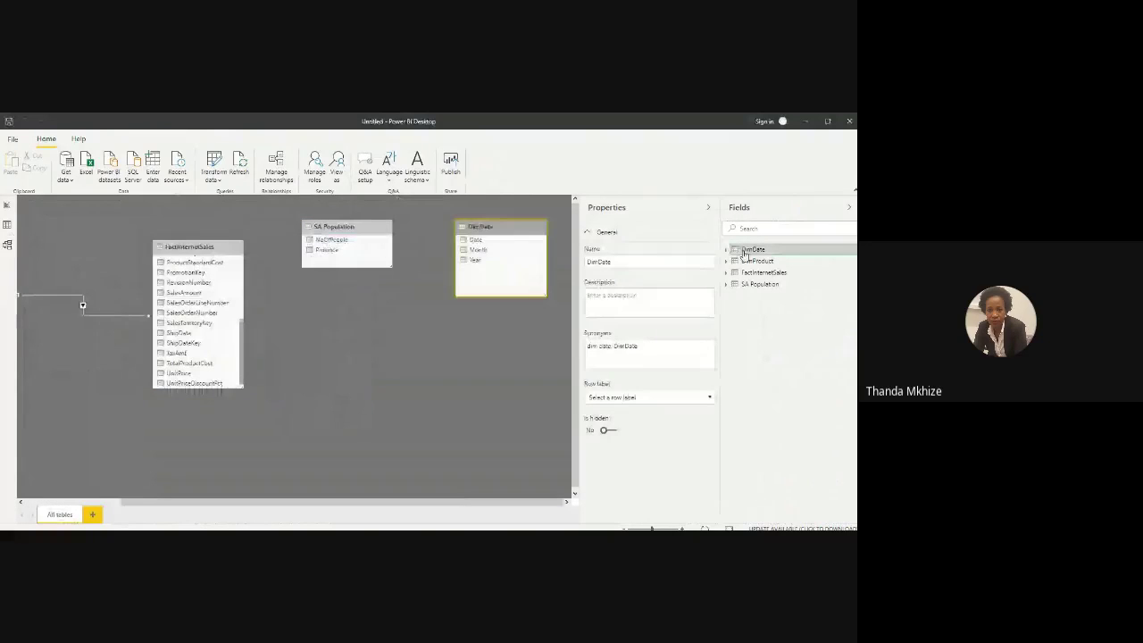
pyautogui.moveTo(508, 227); pyautogui.dragTo(417, 300)
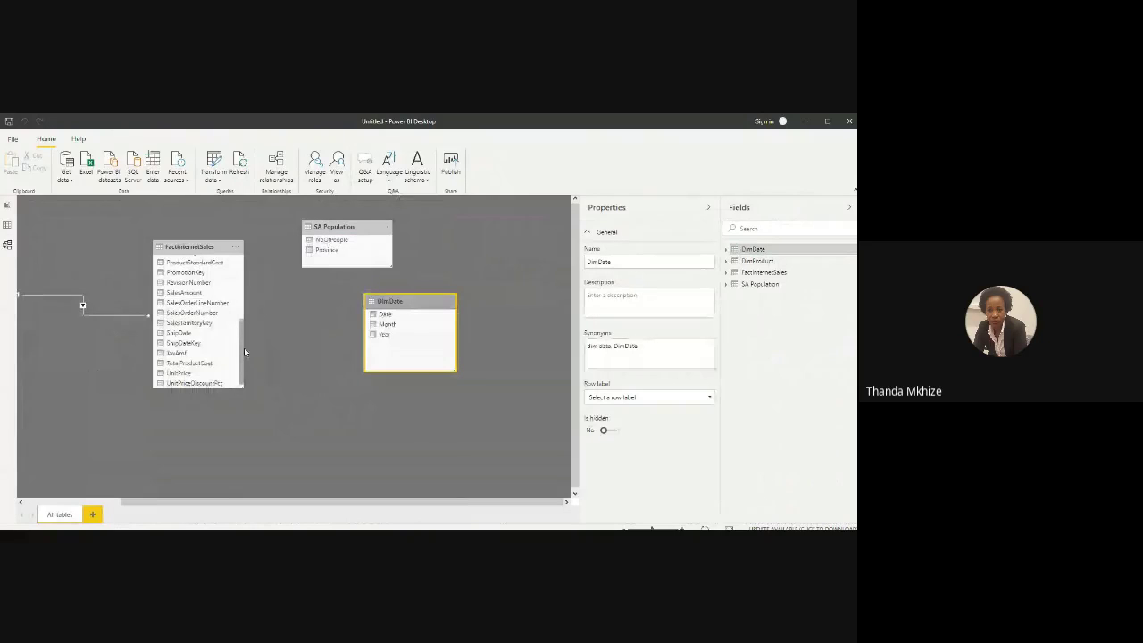
# Step: Look through the OrderDateKey values in FactInternetSales to check which years the sales data covers
pyautogui.click(8, 225)
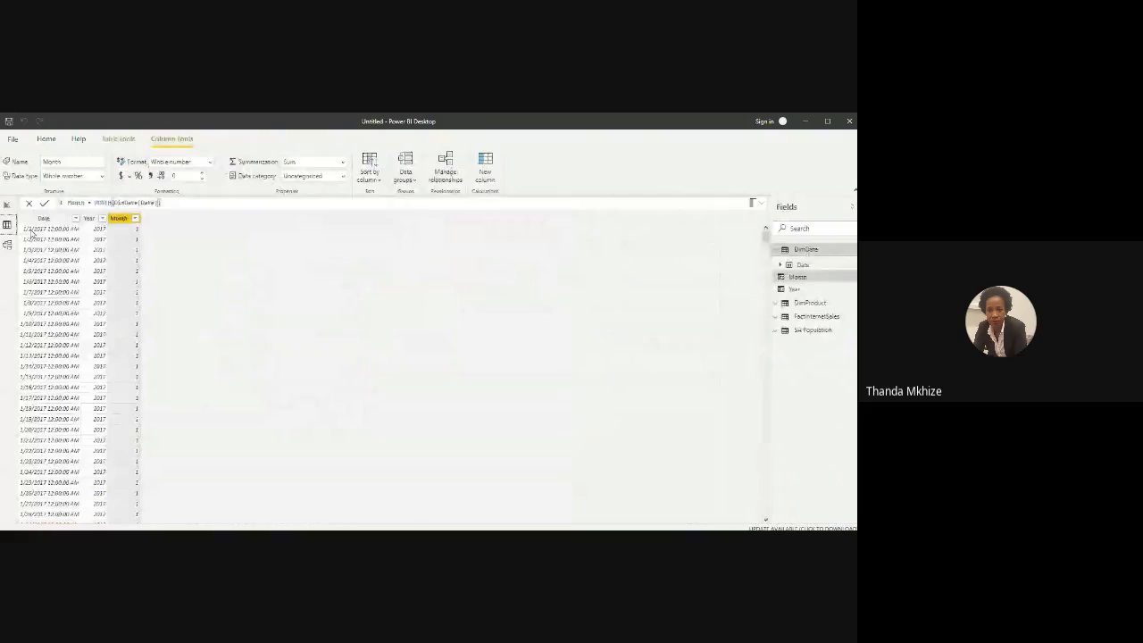
pyautogui.click(816, 317)
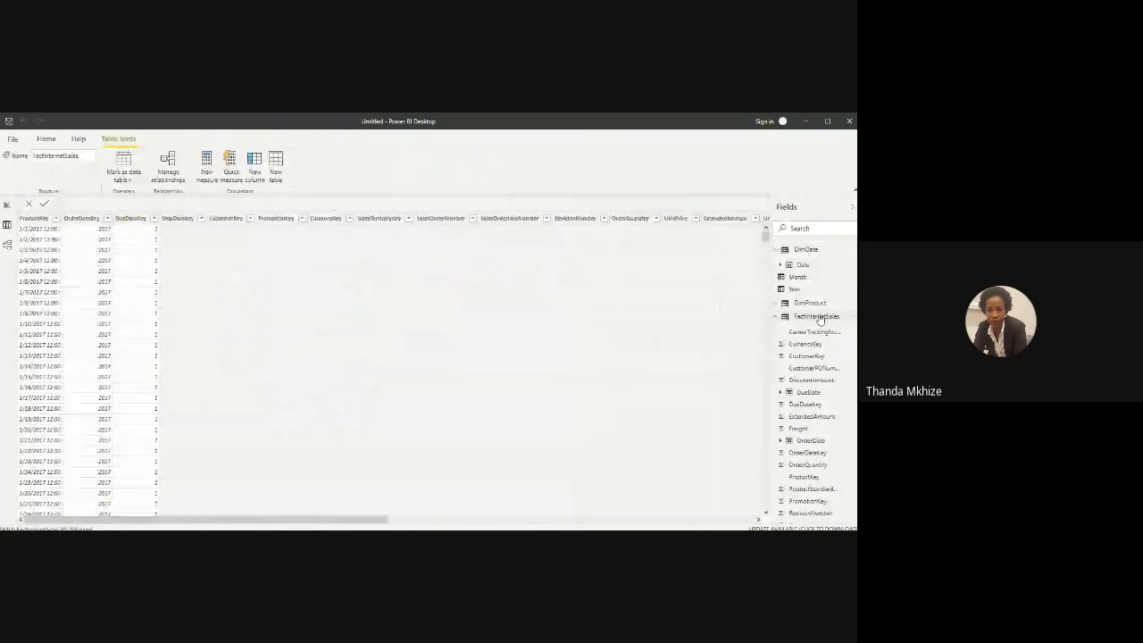
pyautogui.click(9, 210)
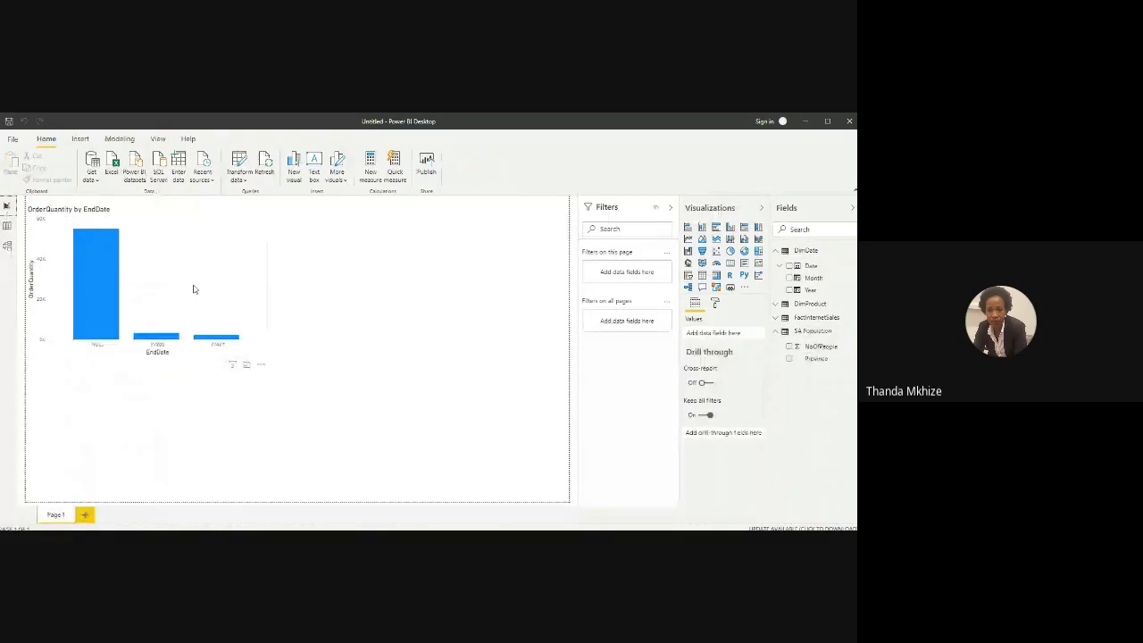
pyautogui.click(6, 230)
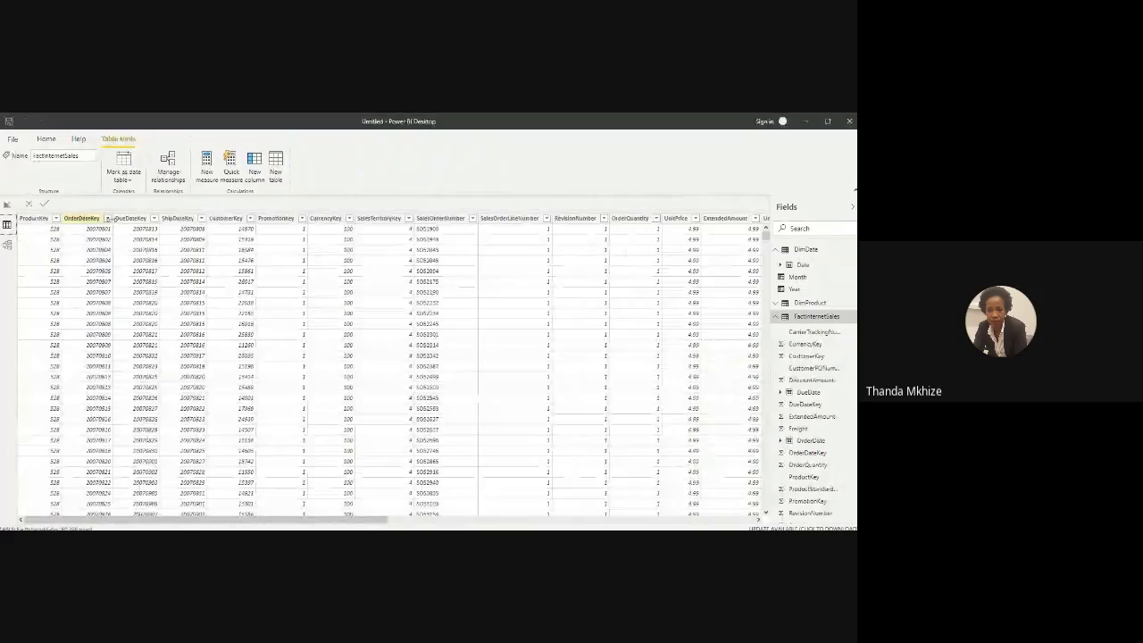
pyautogui.click(106, 220)
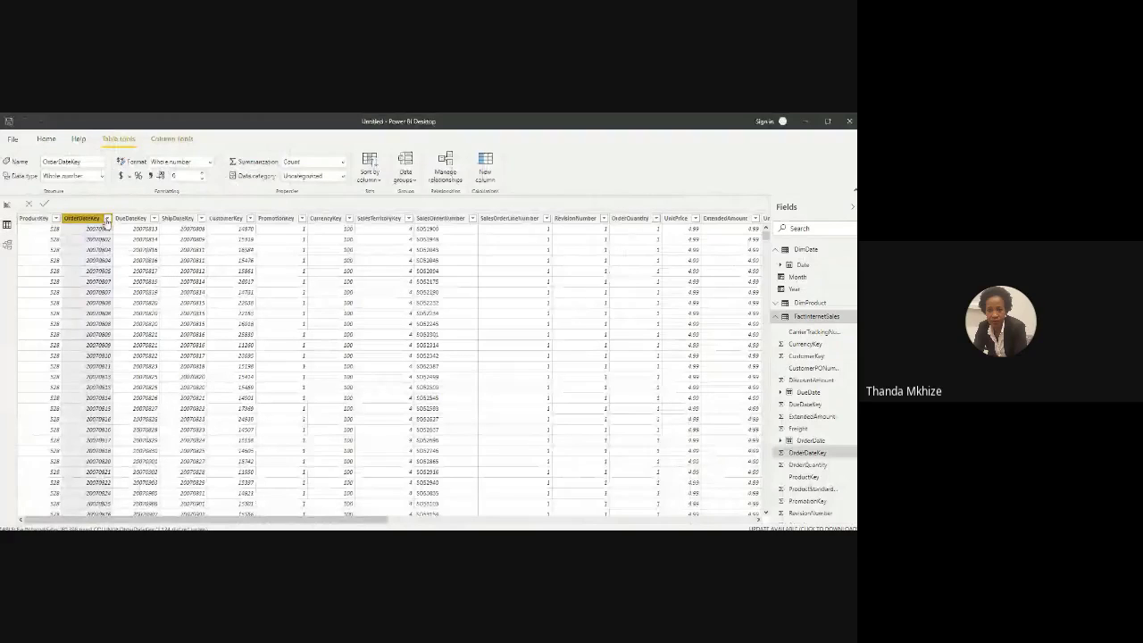
pyautogui.click(107, 220)
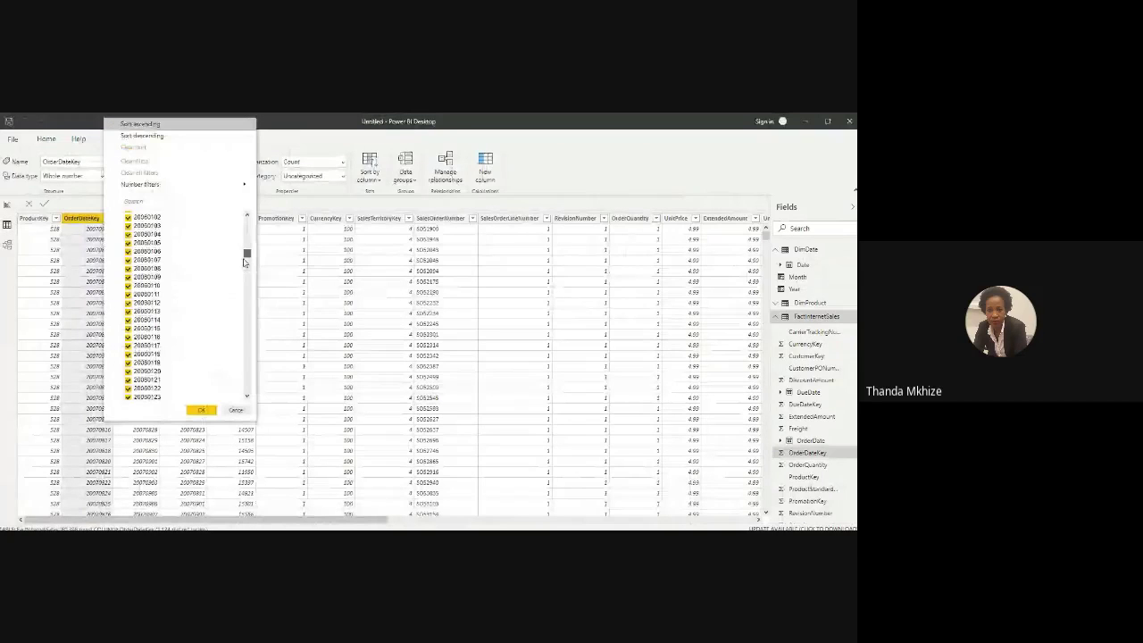
pyautogui.moveTo(245, 261); pyautogui.dragTo(249, 393)
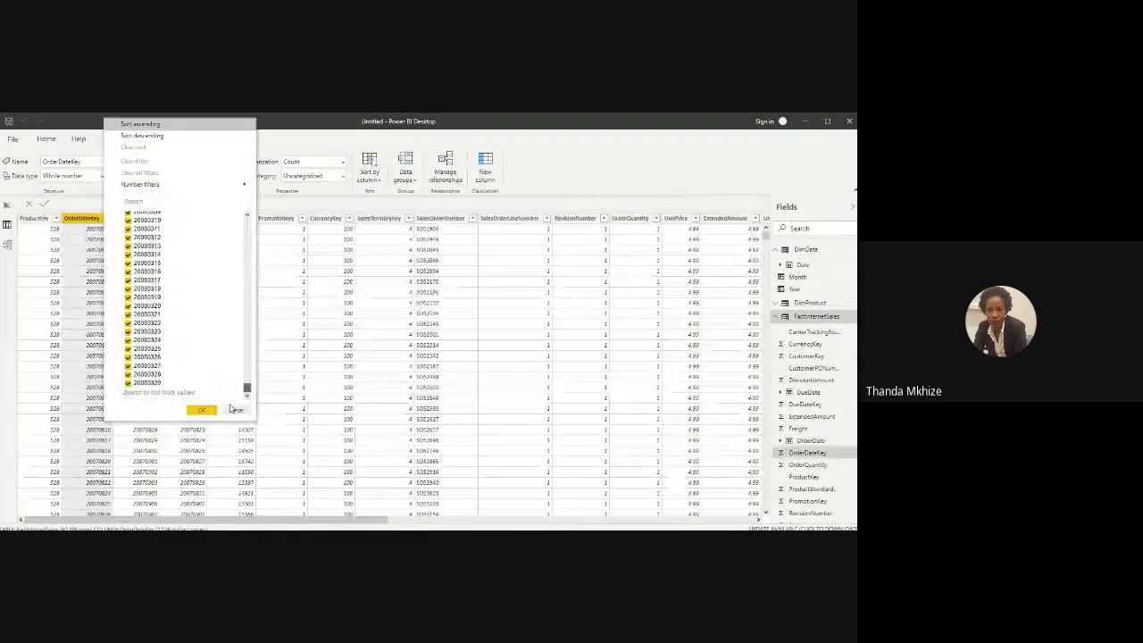
pyautogui.click(234, 410)
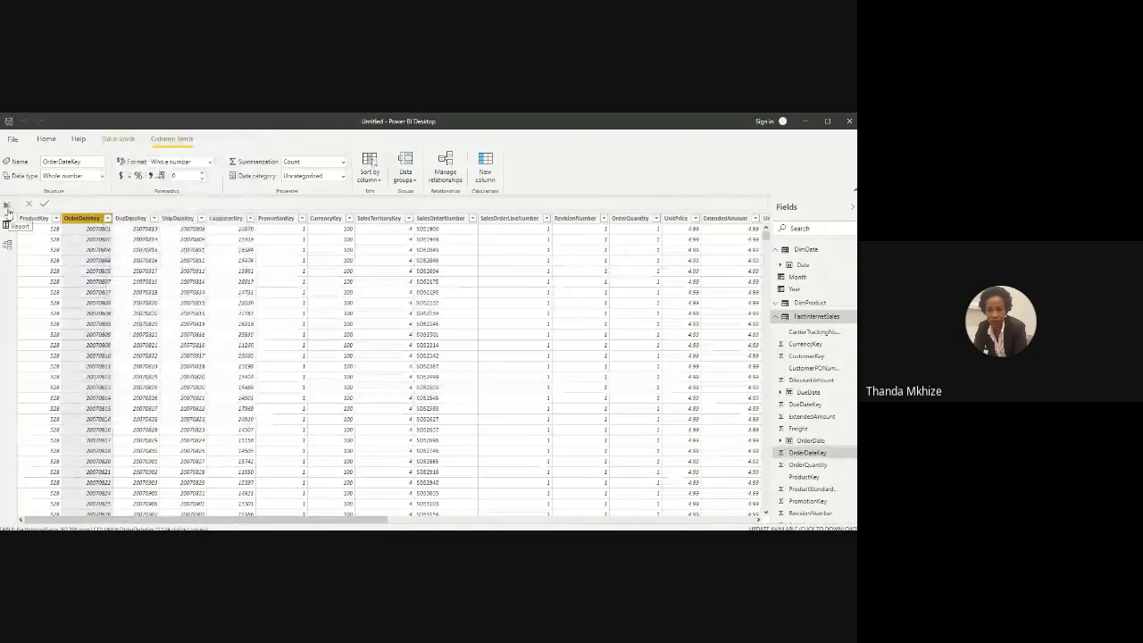
# Step: Change the DimDate formula to Calendar(Date(2005, 1, 1), Date(2008,12,31)) and look through the regenerated rows
pyautogui.click(804, 249)
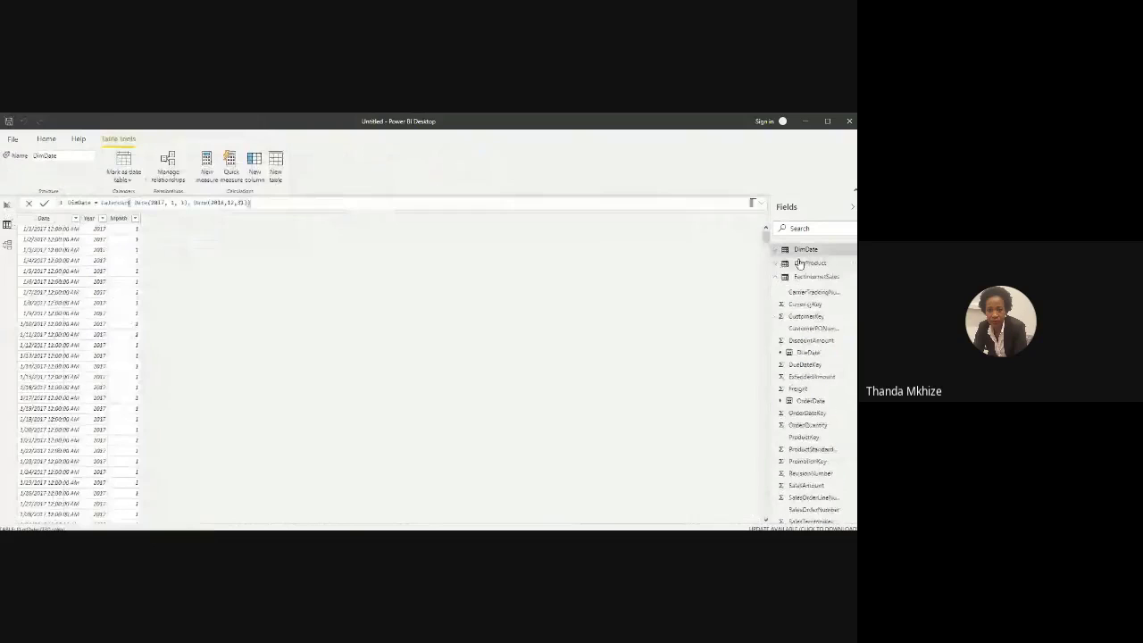
pyautogui.doubleClick(161, 202)
pyautogui.write('2005')
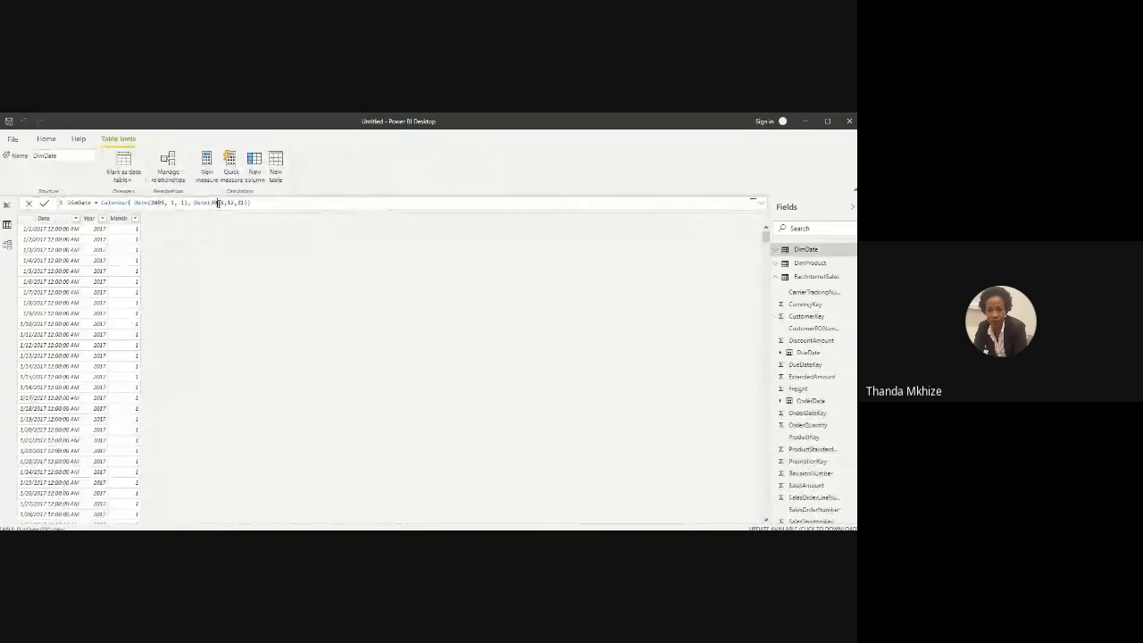
pyautogui.doubleClick(218, 203)
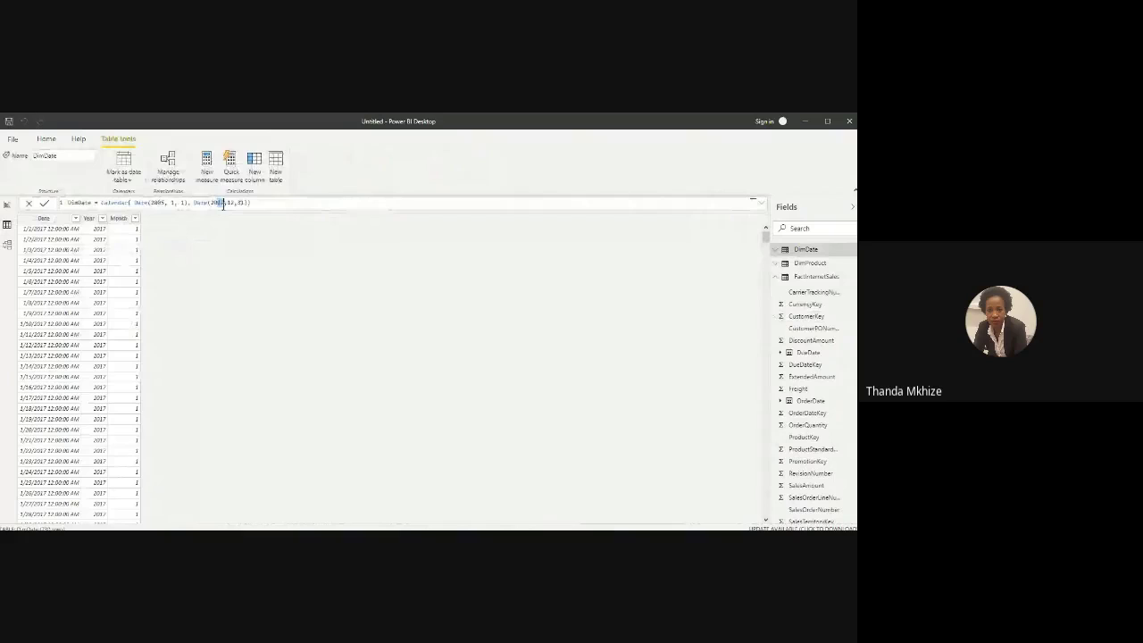
pyautogui.write('2008')
pyautogui.press('BackSpace')
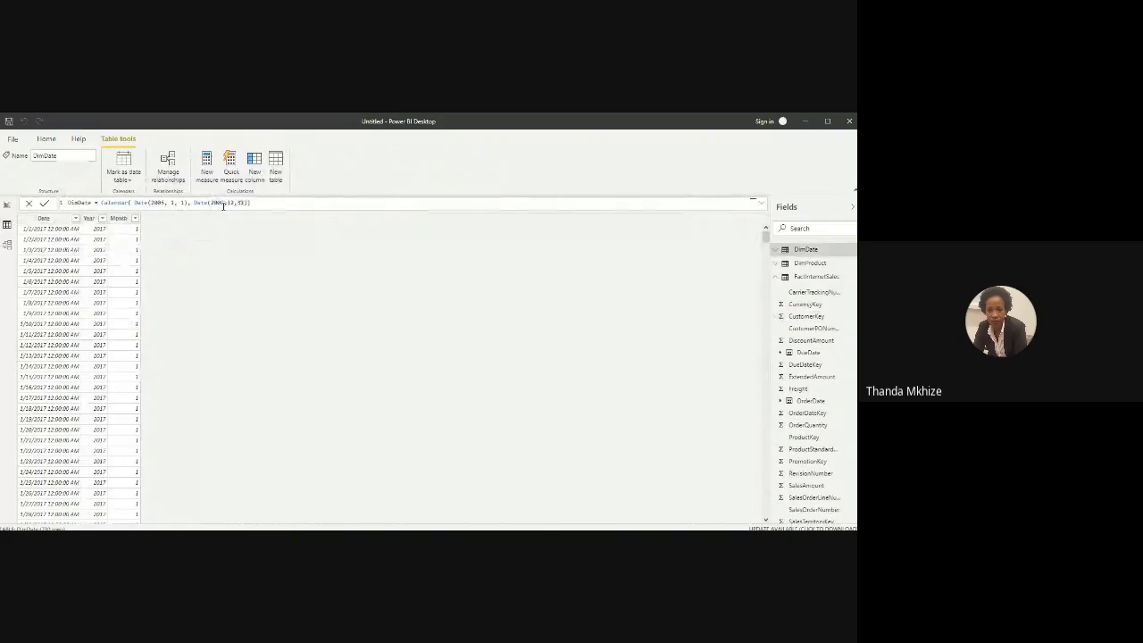
pyautogui.click(44, 204)
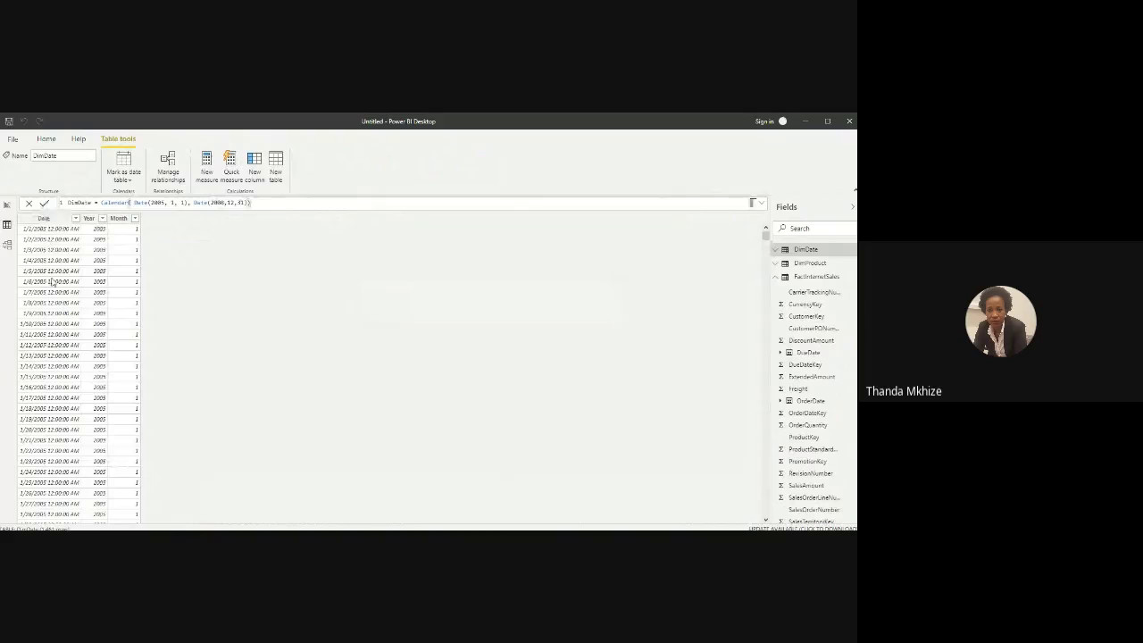
pyautogui.scroll(-1, 210, 419)
pyautogui.click(766, 234)
pyautogui.moveTo(765, 236)
pyautogui.mouseDown()
pyautogui.moveTo(740, 401)
pyautogui.moveTo(734, 309)
pyautogui.moveTo(276, 219)
pyautogui.mouseUp()
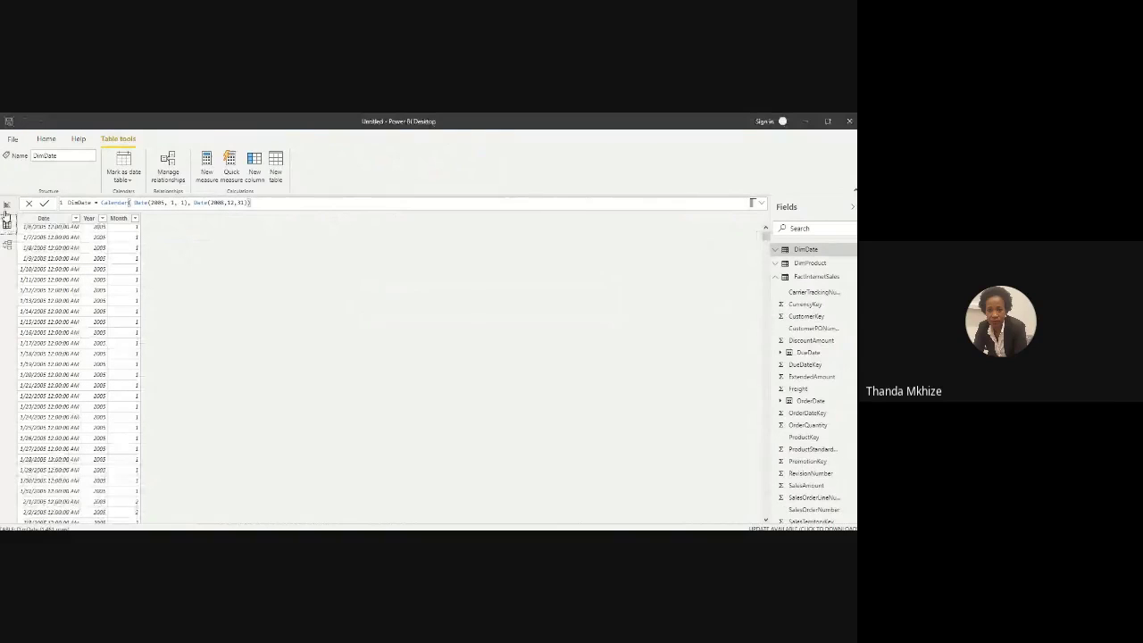
# Step: Display the OrderDate, DueDate and ShipDate columns of FactInternetSales in the data view
pyautogui.click(778, 279)
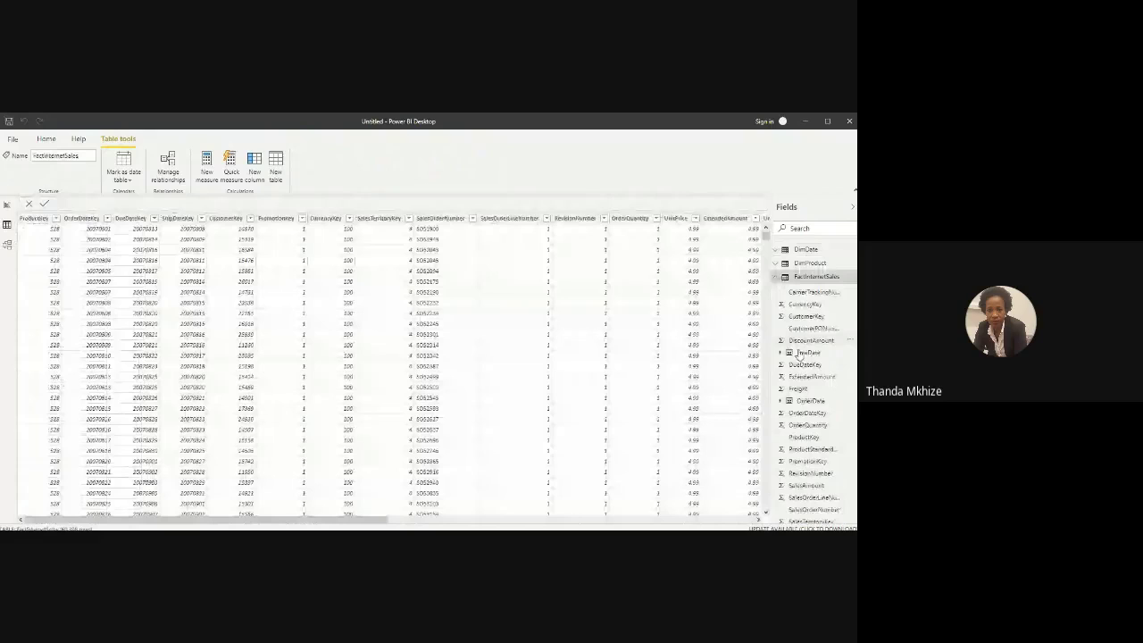
pyautogui.click(801, 354)
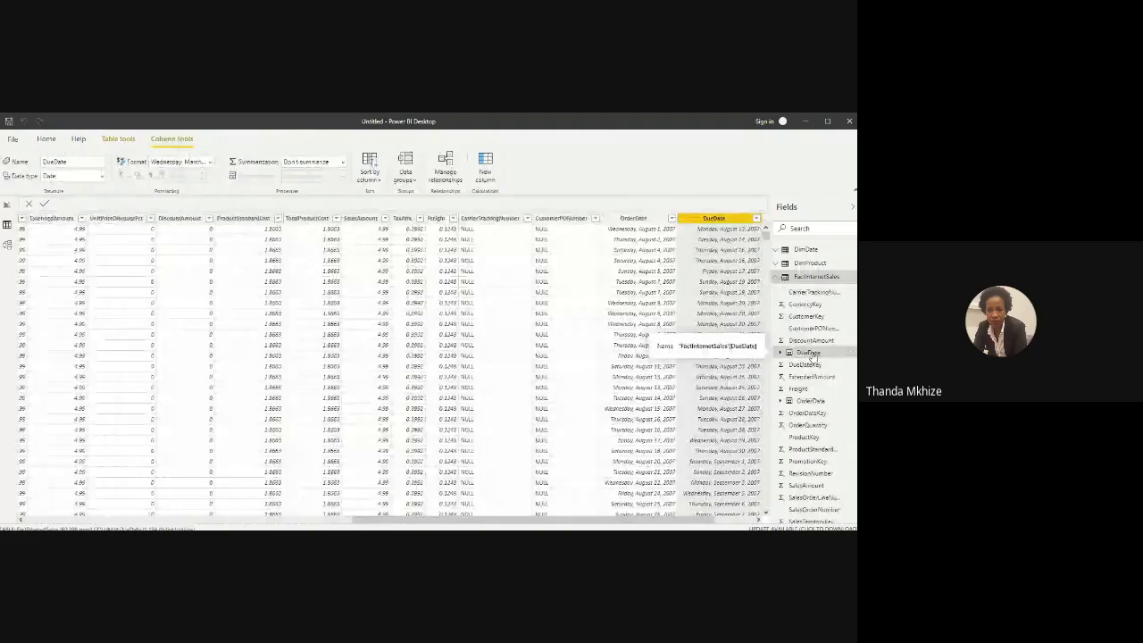
pyautogui.moveTo(705, 525); pyautogui.dragTo(728, 527)
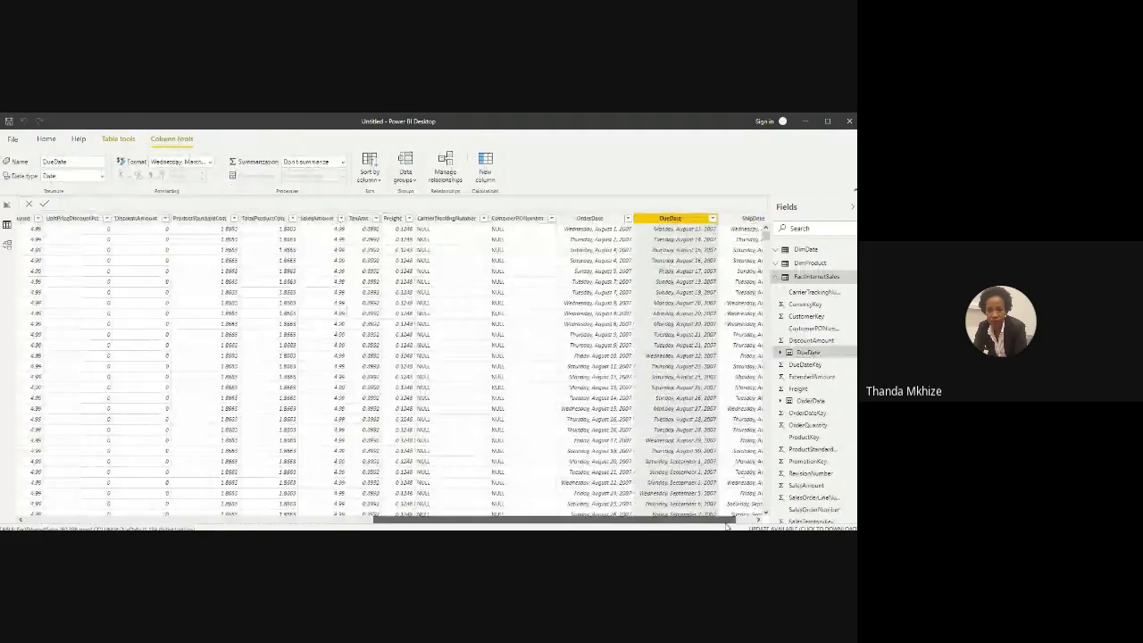
pyautogui.moveTo(728, 527); pyautogui.dragTo(753, 527)
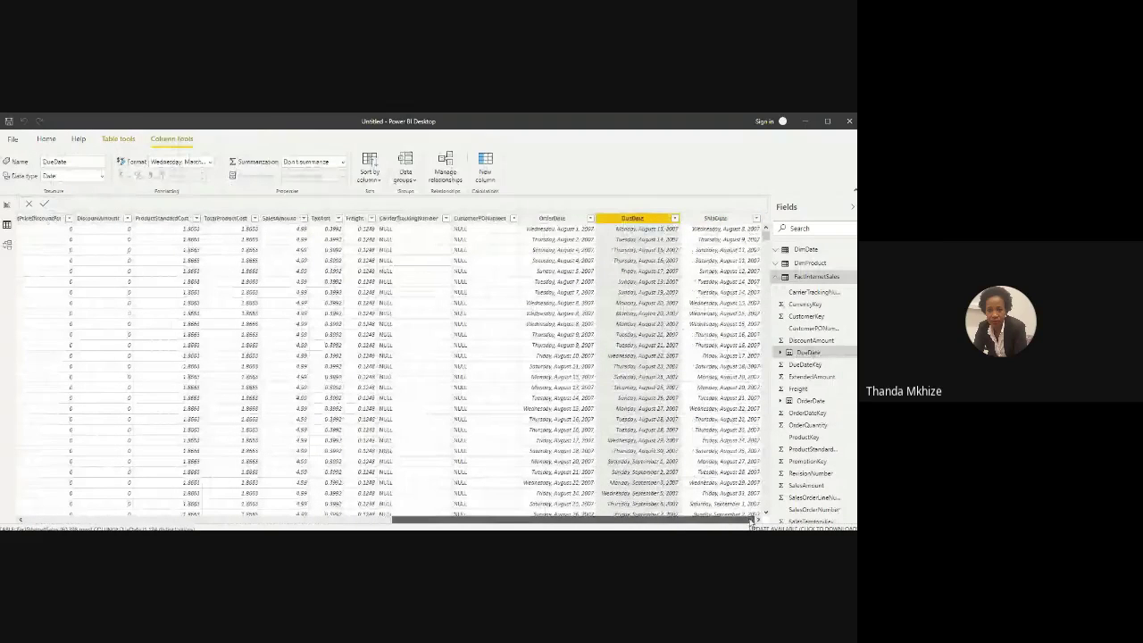
# Step: Create an active many-to-one relationship between OrderDate in FactInternetSales and Date in DimDate, with single cross filter direction
pyautogui.click(7, 244)
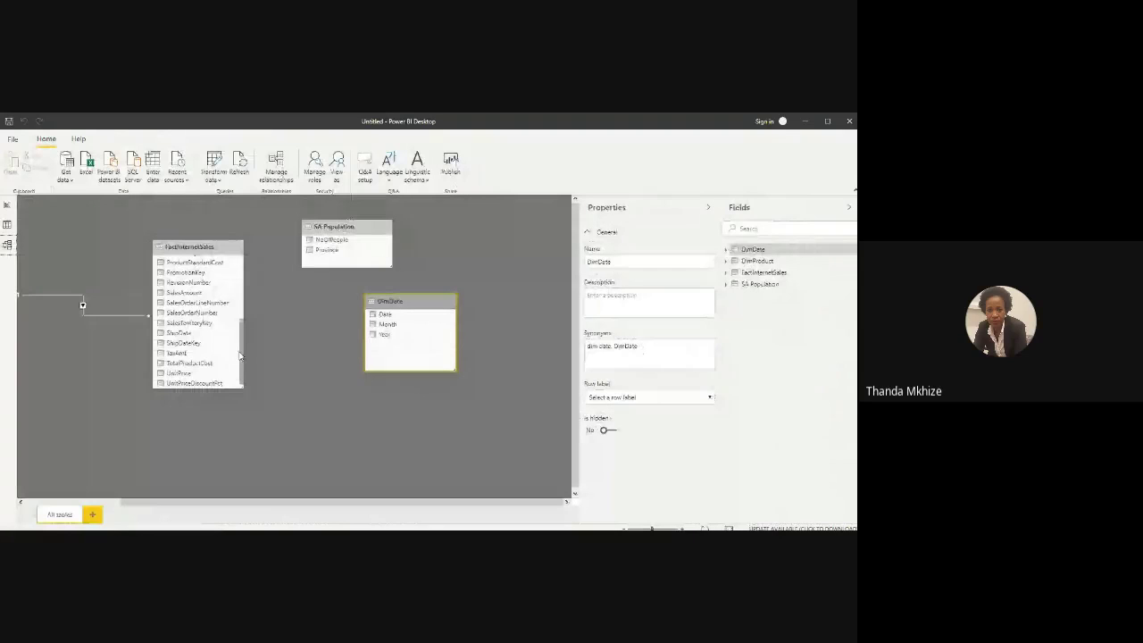
pyautogui.moveTo(239, 356); pyautogui.dragTo(80, 301)
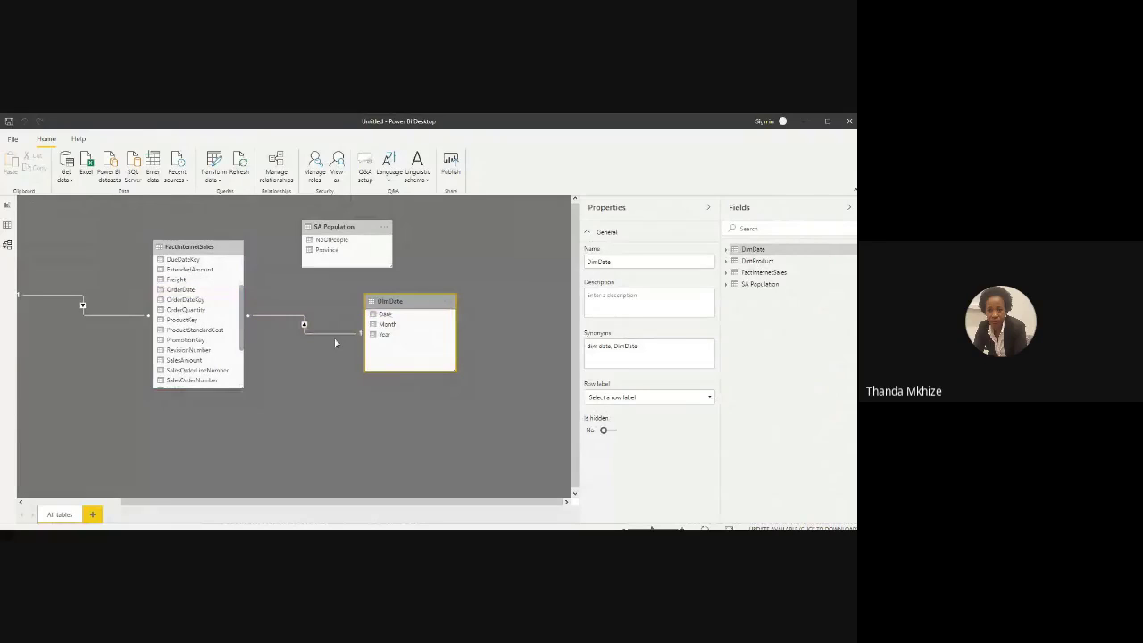
pyautogui.doubleClick(335, 336)
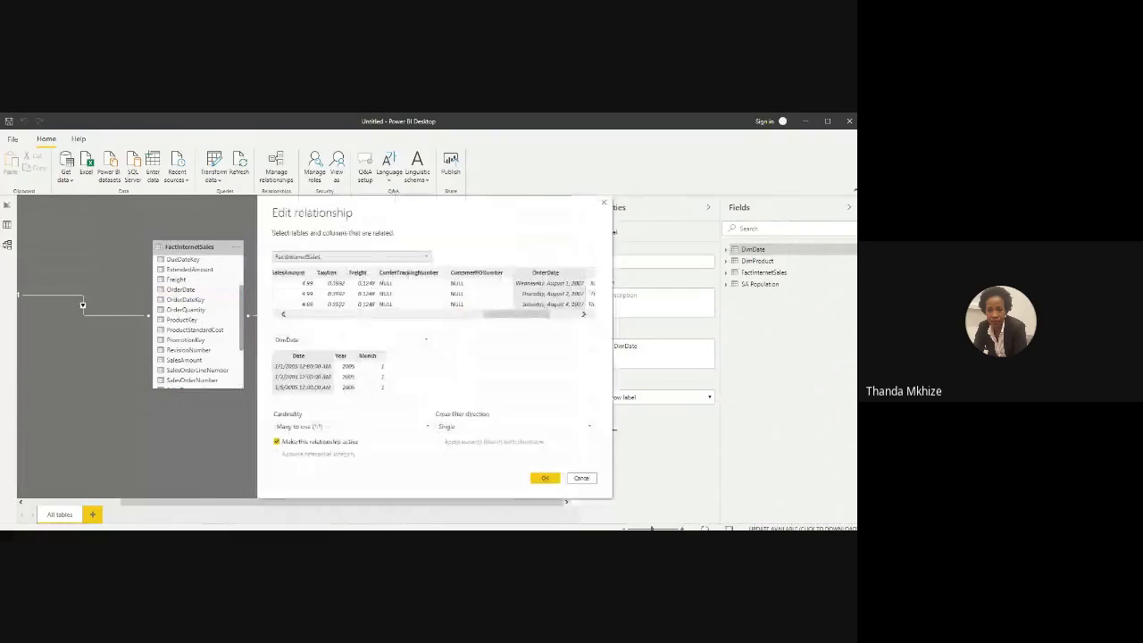
pyautogui.press('Return')
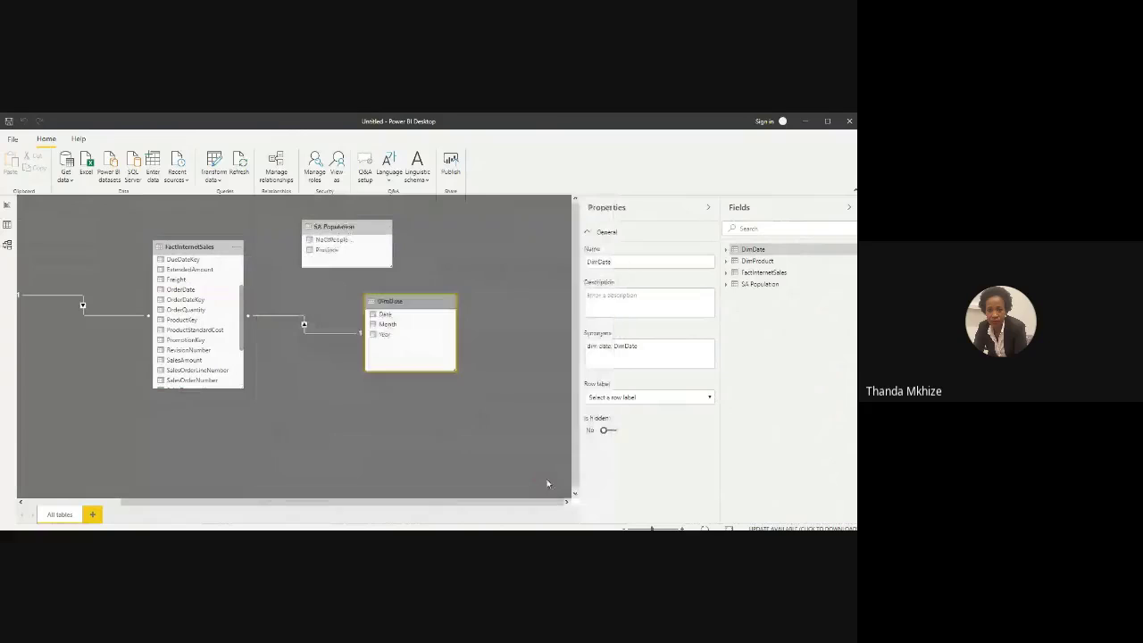
# Step: Create a clustered column chart on the report page from DimDate's Year and add OrderQuantity from FactInternetSales to its values
pyautogui.click(6, 207)
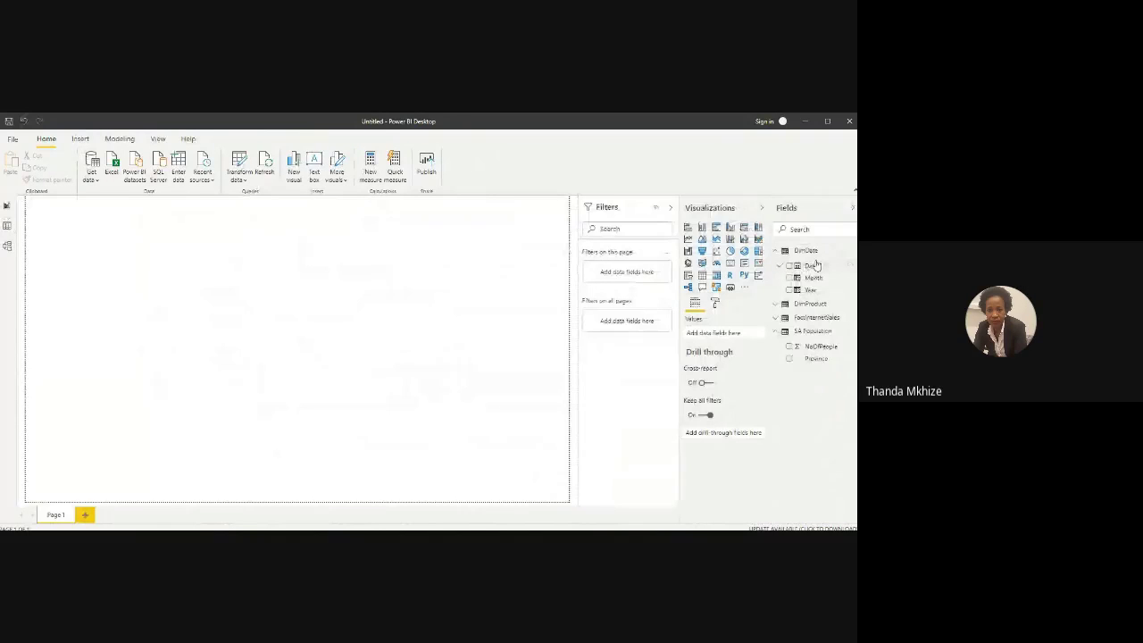
pyautogui.moveTo(810, 289); pyautogui.dragTo(296, 264)
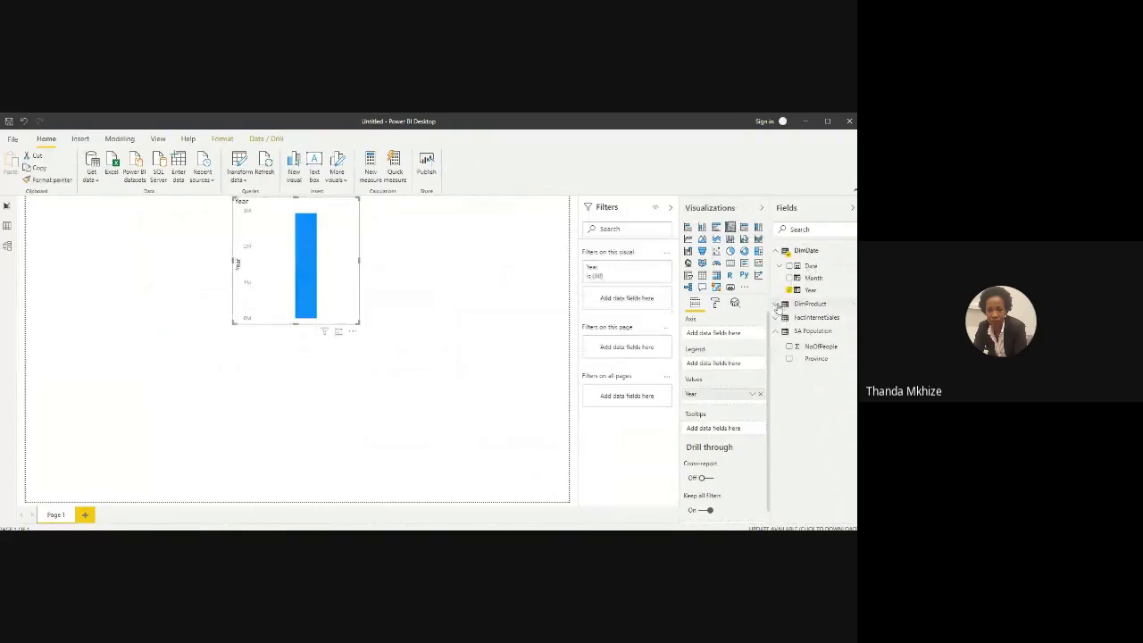
pyautogui.click(779, 305)
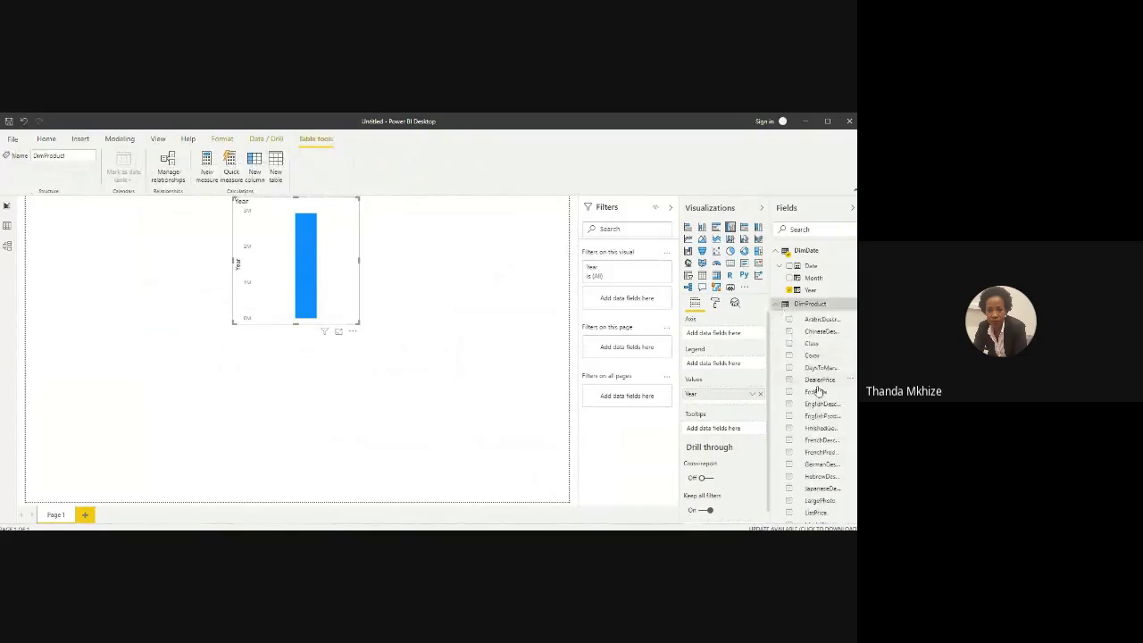
pyautogui.scroll(-1, 817, 400)
pyautogui.scroll(-5, 815, 408)
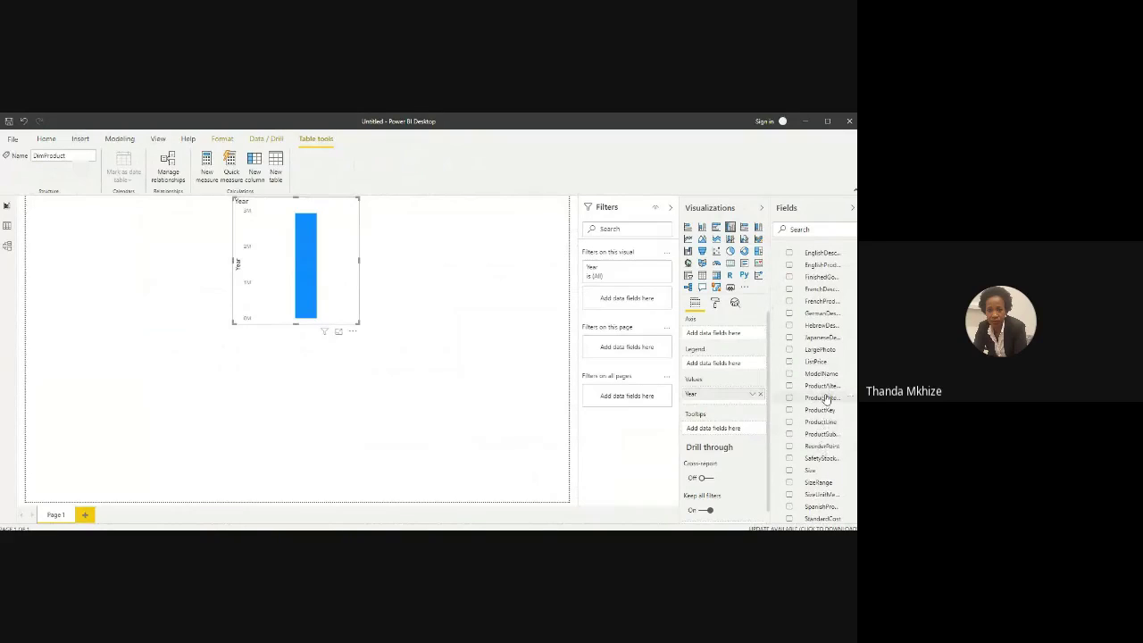
pyautogui.scroll(1, 826, 399)
pyautogui.scroll(5, 826, 399)
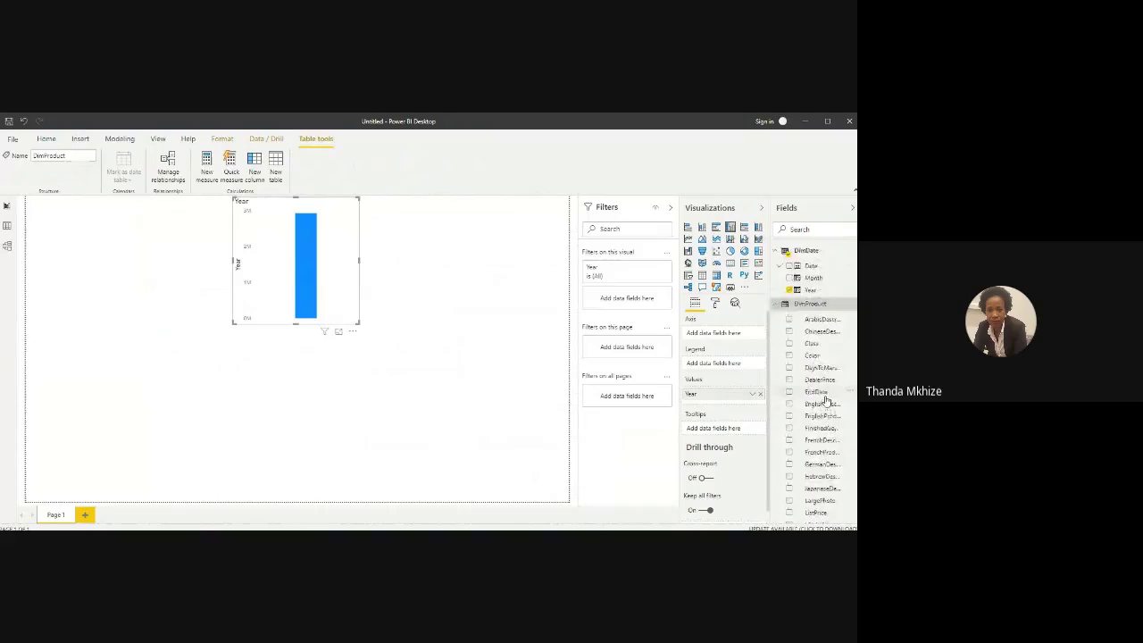
pyautogui.click(778, 304)
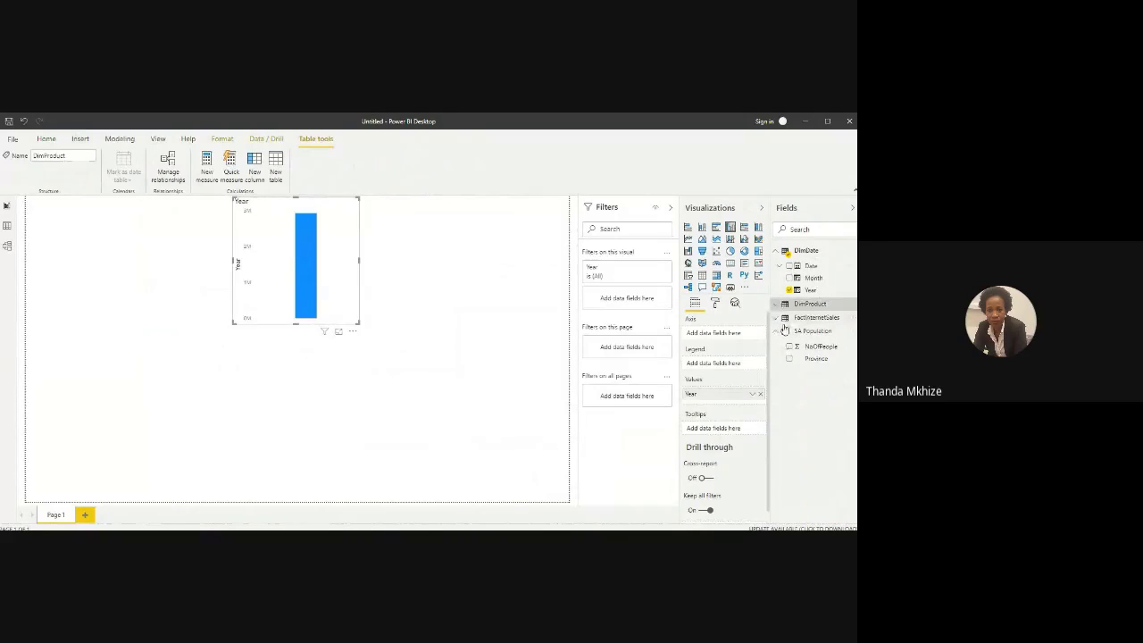
pyautogui.click(784, 320)
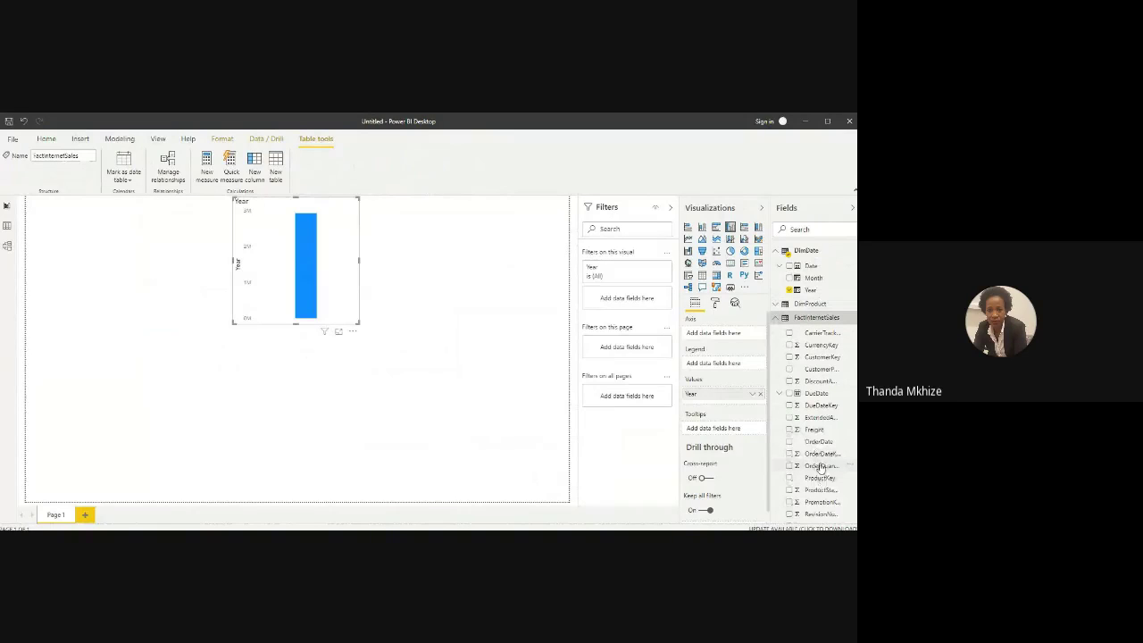
pyautogui.moveTo(819, 466); pyautogui.dragTo(727, 398)
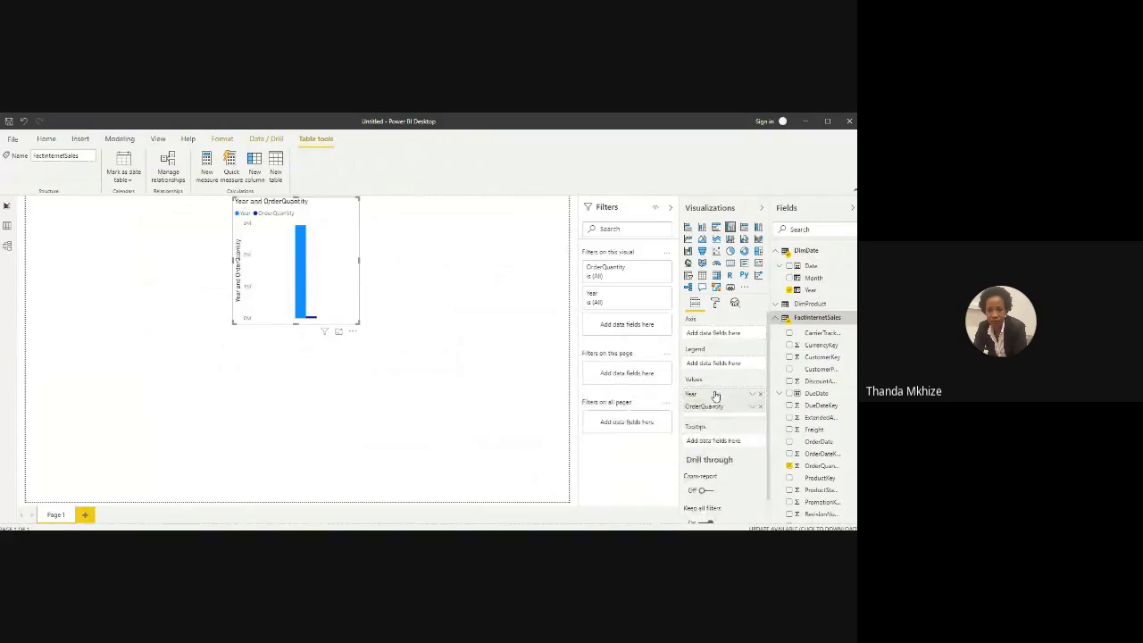
# Step: Move Year from the chart's values to its axis and enlarge the OrderQuantity by Year chart
pyautogui.moveTo(715, 396); pyautogui.dragTo(716, 333)
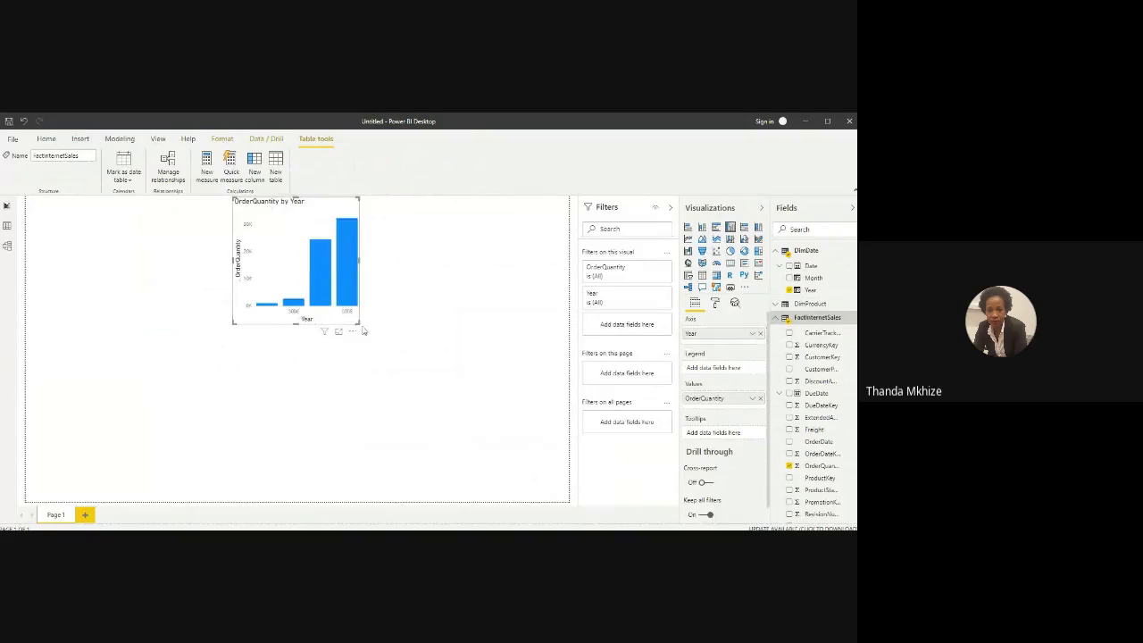
pyautogui.moveTo(359, 323); pyautogui.dragTo(473, 384)
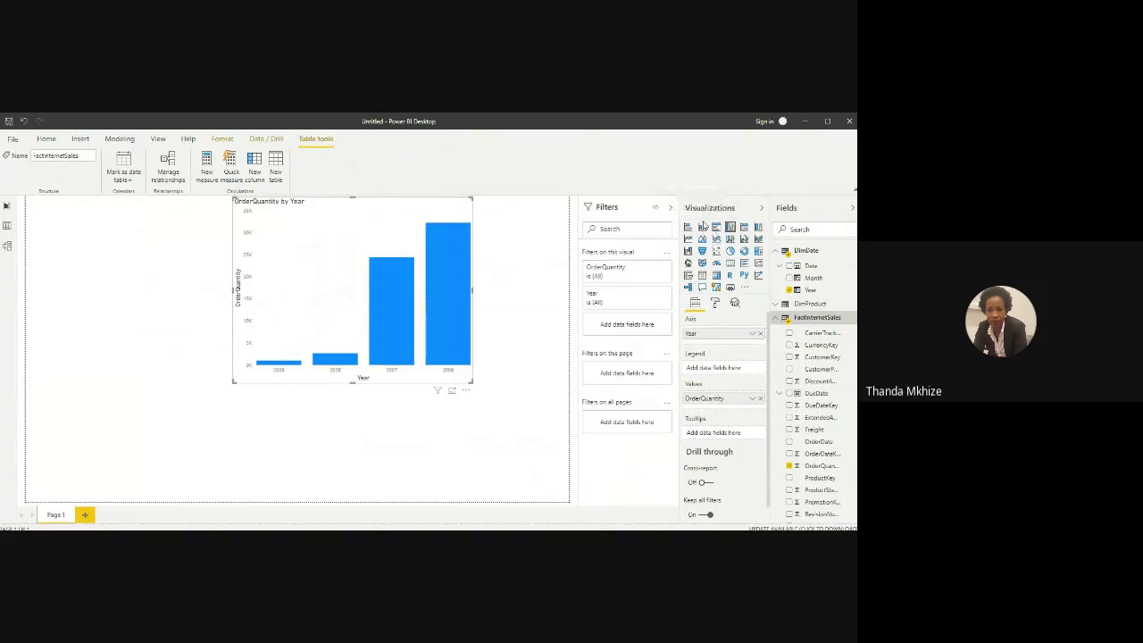
# Step: Try the 100% stacked bar and column types on the OrderQuantity chart, and settle on a clustered bar chart
pyautogui.click(746, 227)
pyautogui.click(758, 226)
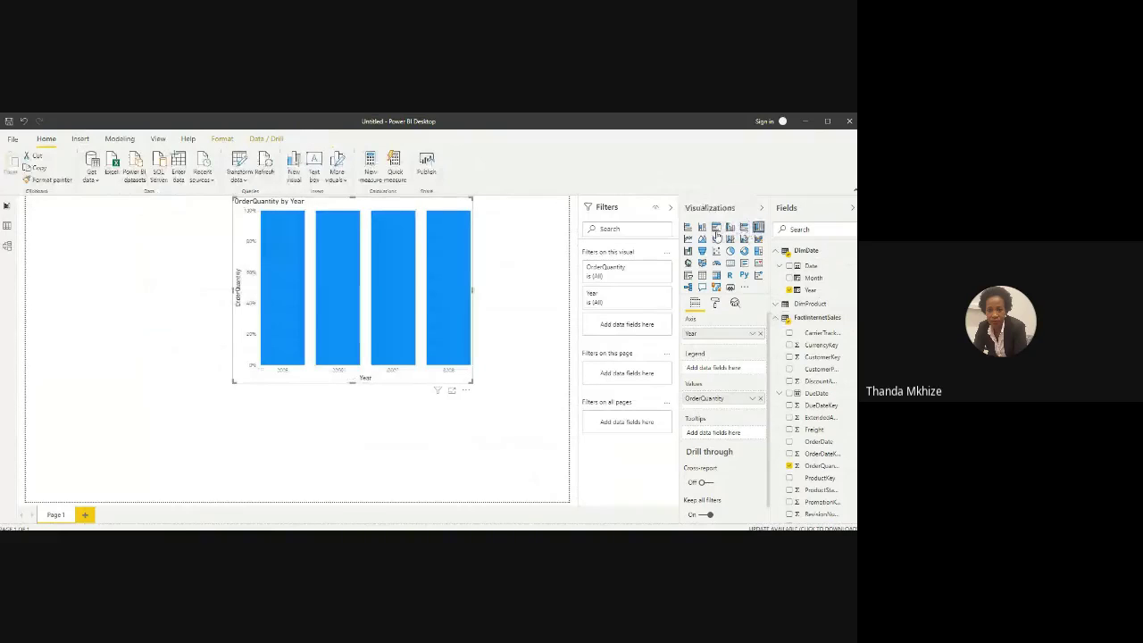
pyautogui.click(716, 230)
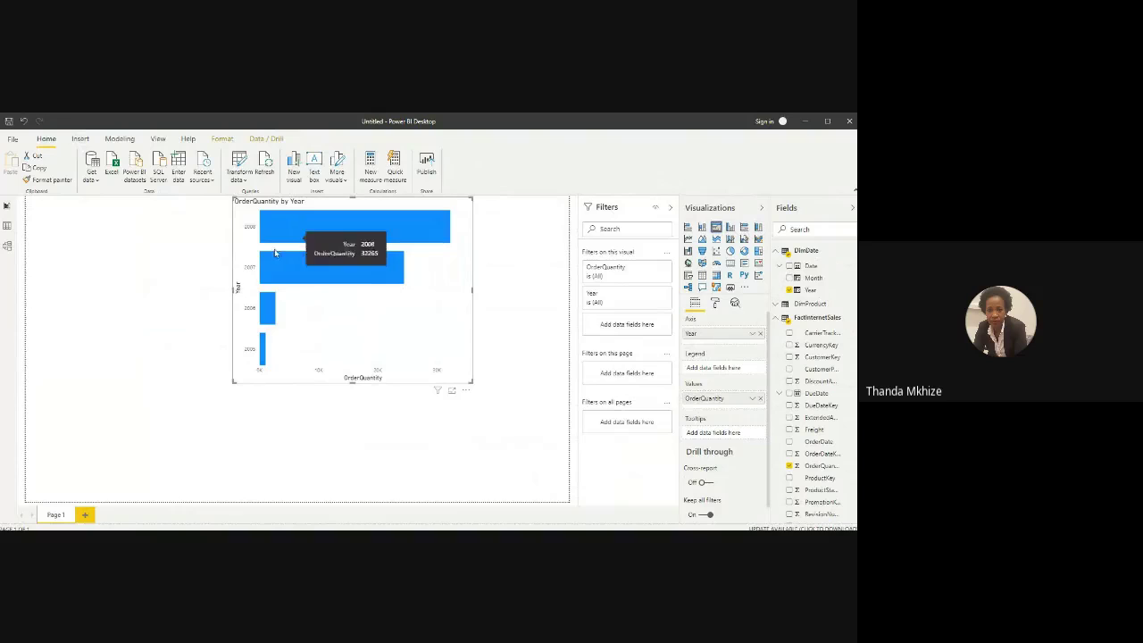
pyautogui.moveTo(271, 313)
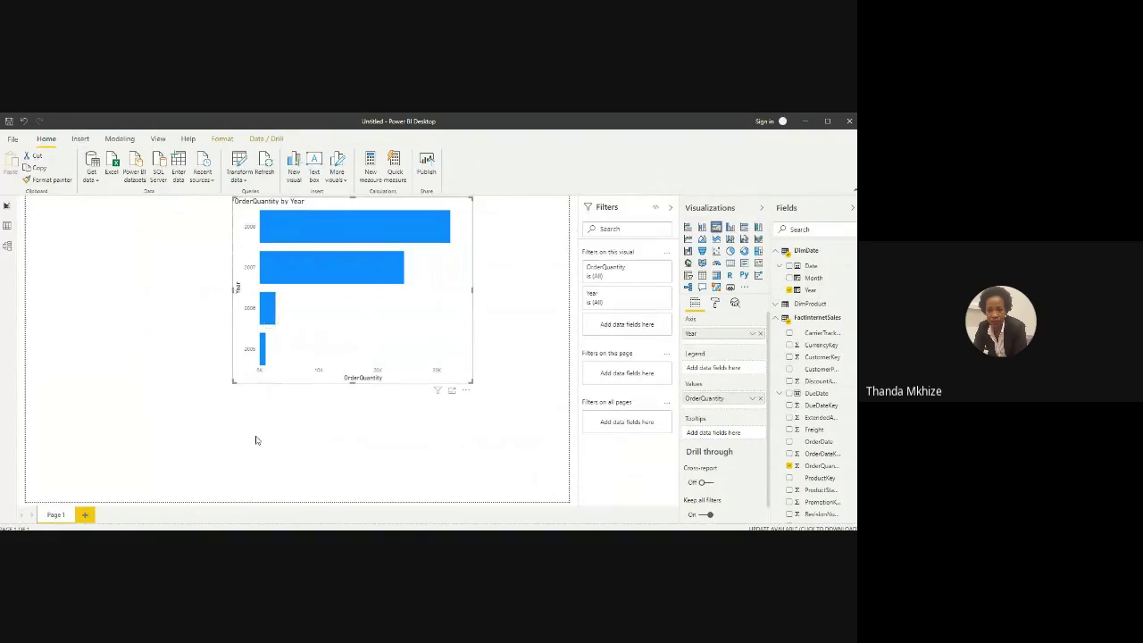
# Step: Add a new measure to the FactInternetSales table and begin its formula with the CALCULATE function
pyautogui.rightClick(818, 320)
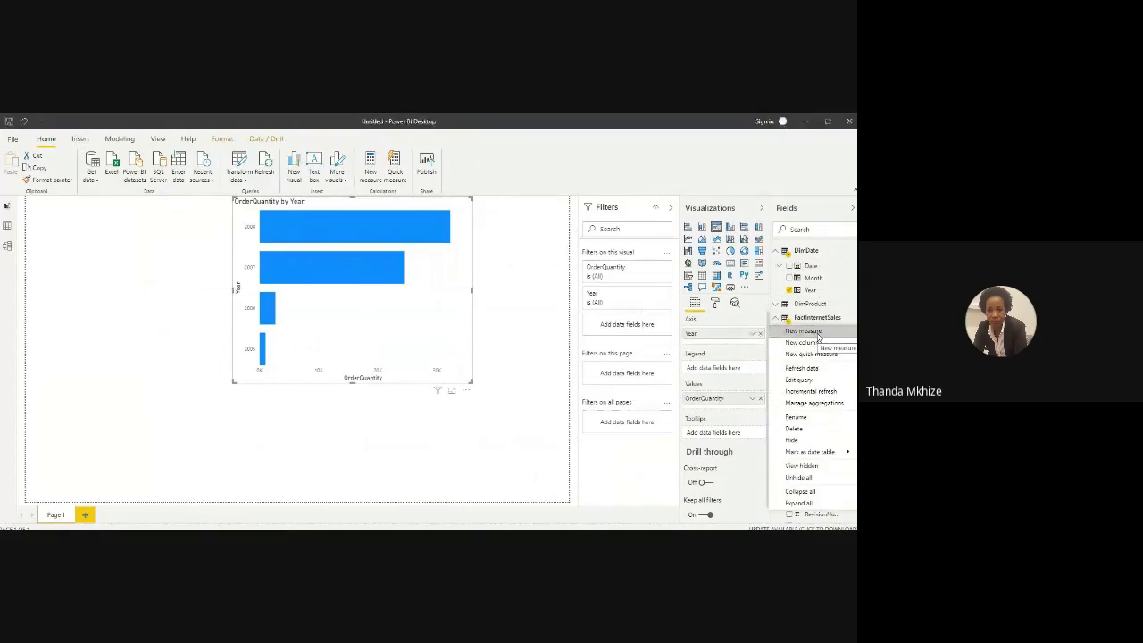
pyautogui.press('Escape')
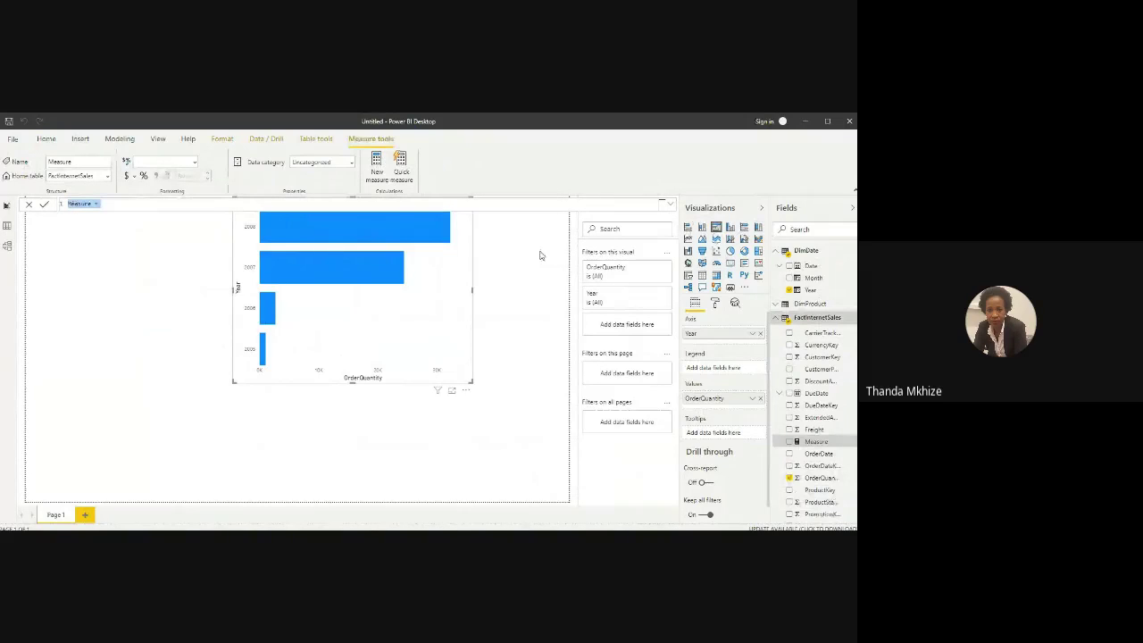
pyautogui.click(122, 208)
pyautogui.write('MO')
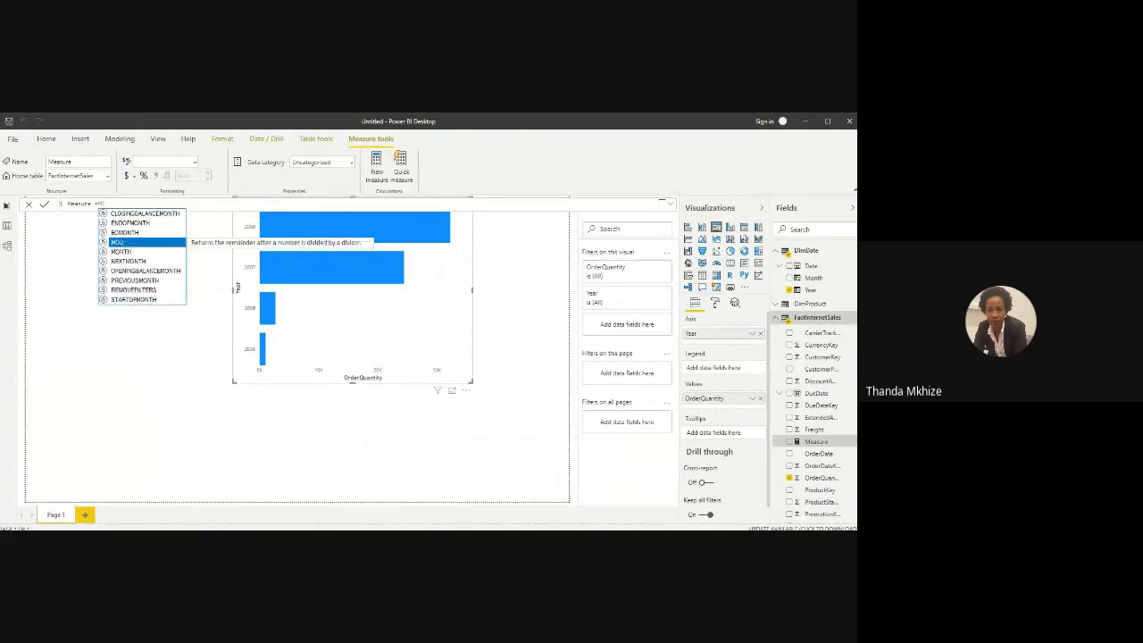
pyautogui.press('BackSpace')
pyautogui.press('BackSpace')
pyautogui.write('C')
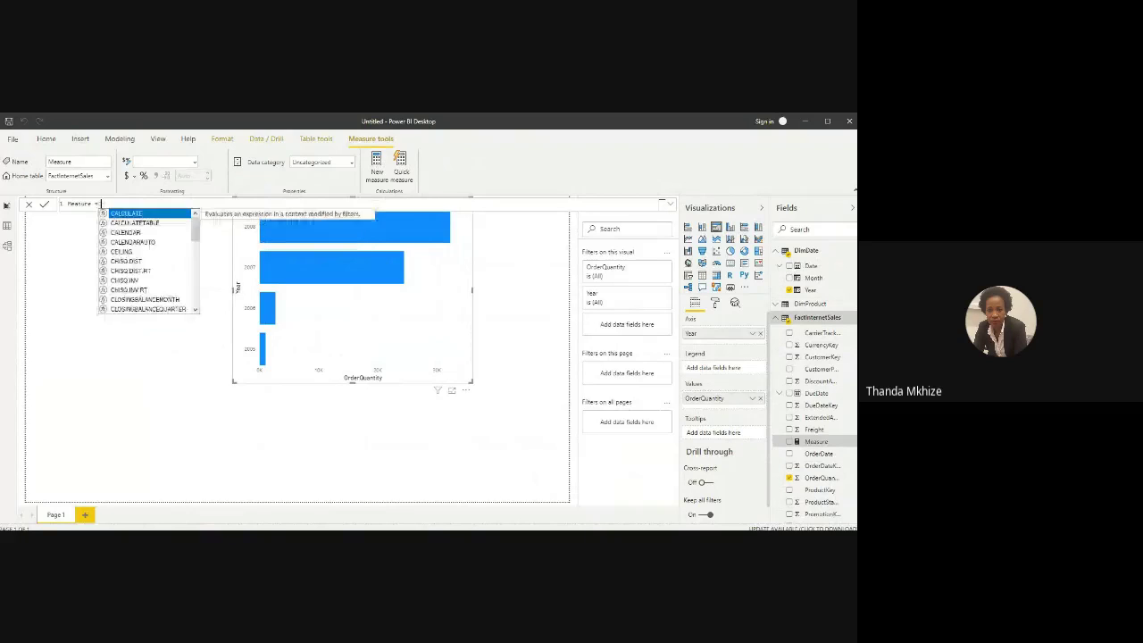
pyautogui.write('AL')
pyautogui.press('Tab')
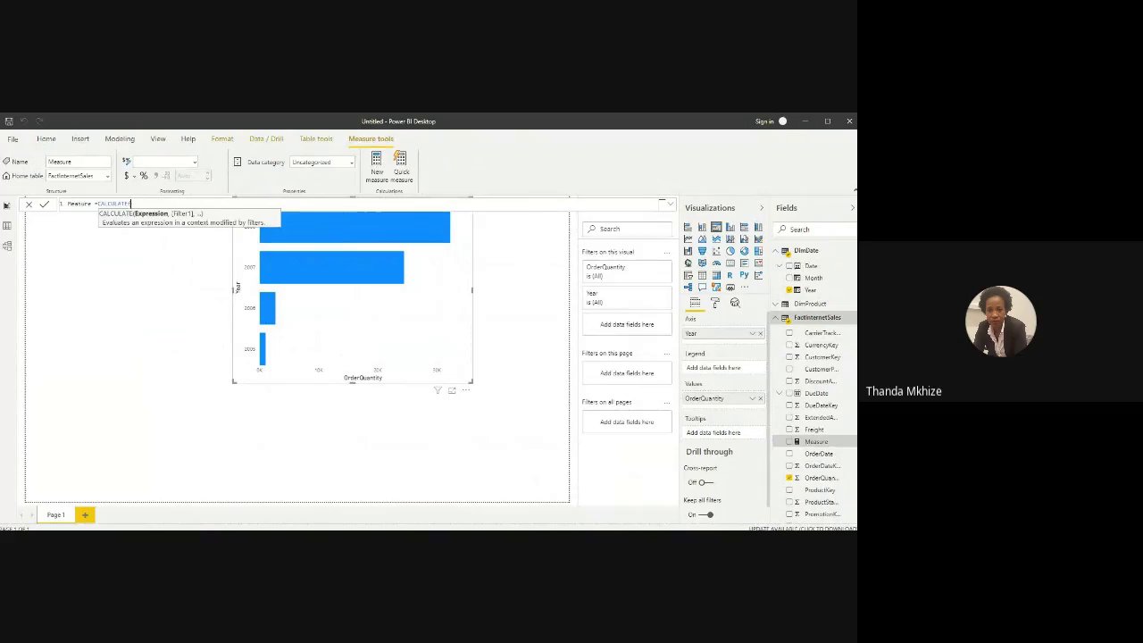
# Step: Complete the measure's formula as CALCULATE(SUM(FactInternetSales[OrderQuantity])) and commit it
pyautogui.write('SUM')
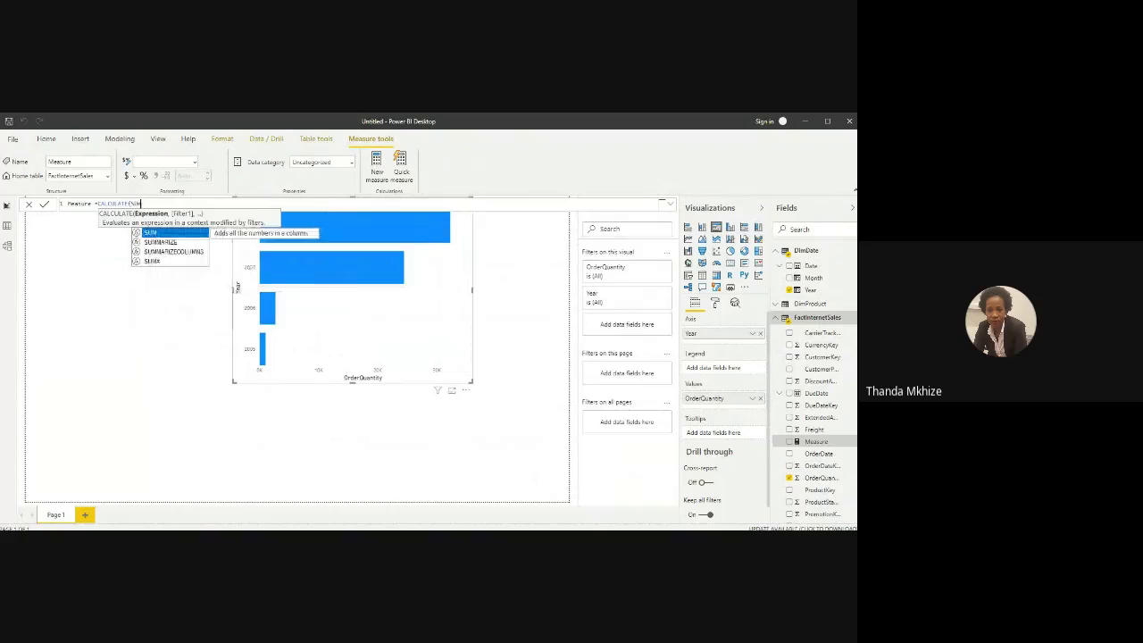
pyautogui.write('(Or')
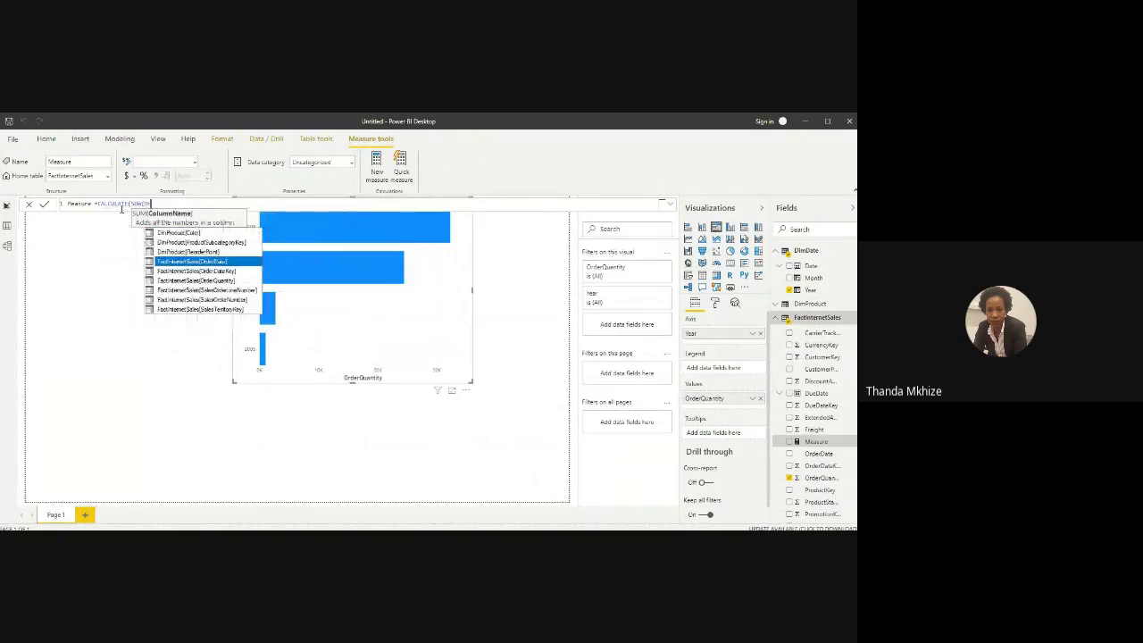
pyautogui.press('Down')
pyautogui.press('Down')
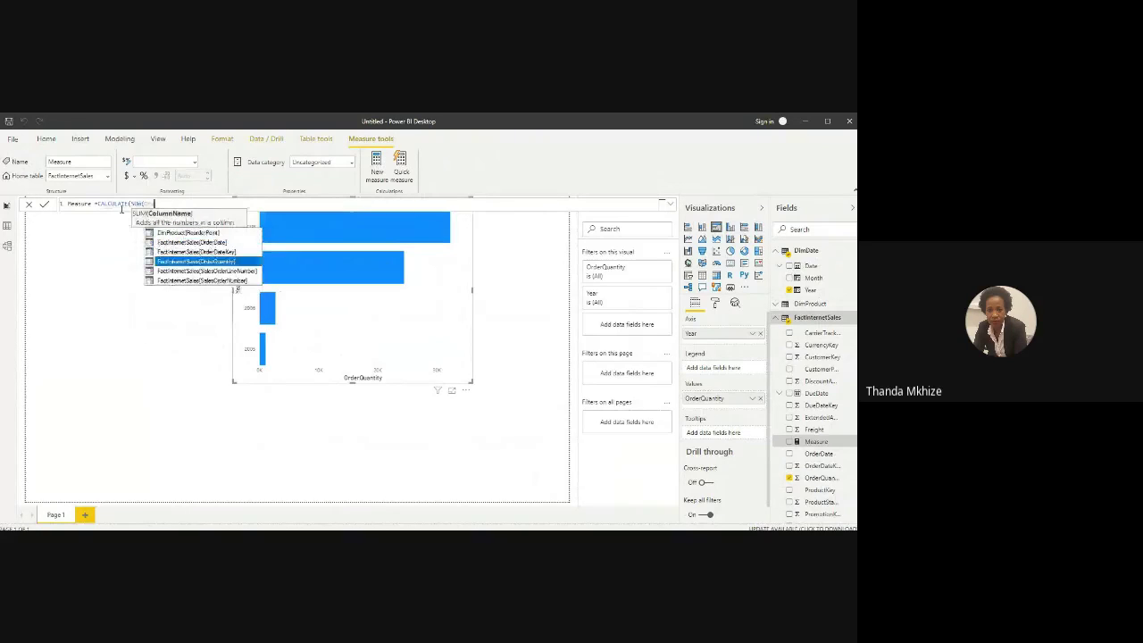
pyautogui.press('Tab')
pyautogui.write('),')
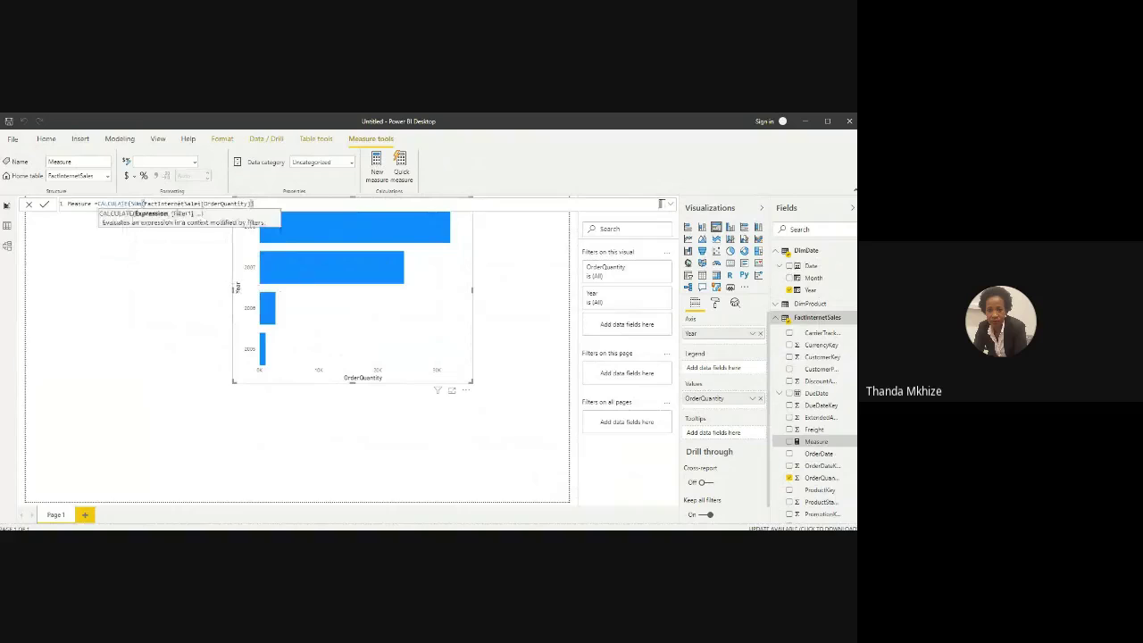
pyautogui.press('BackSpace')
pyautogui.click(123, 208)
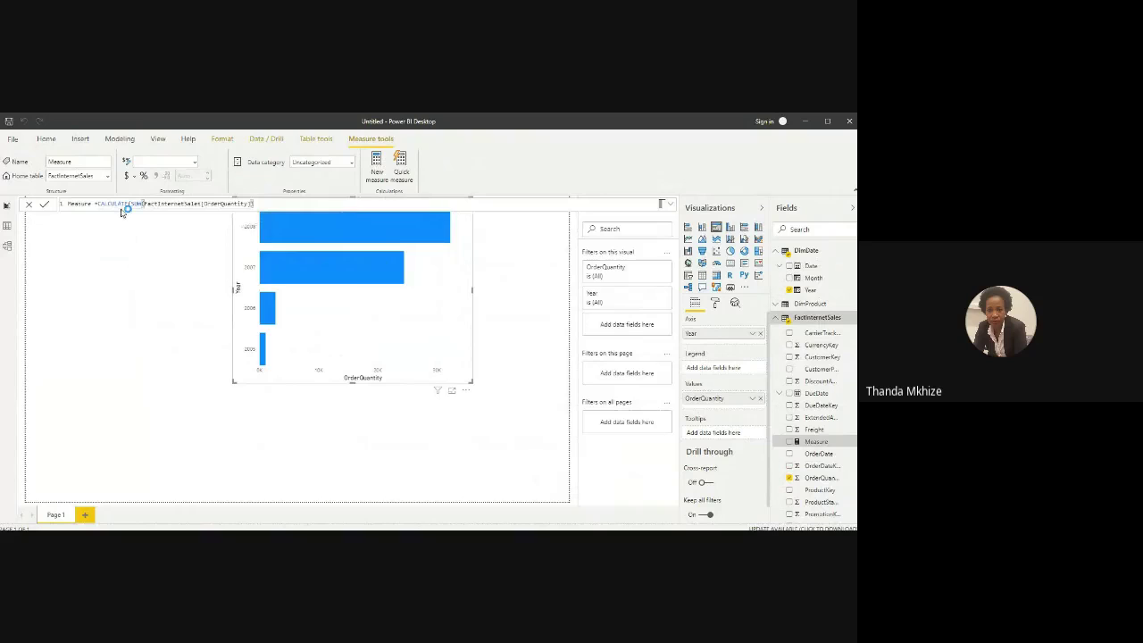
pyautogui.press('Return')
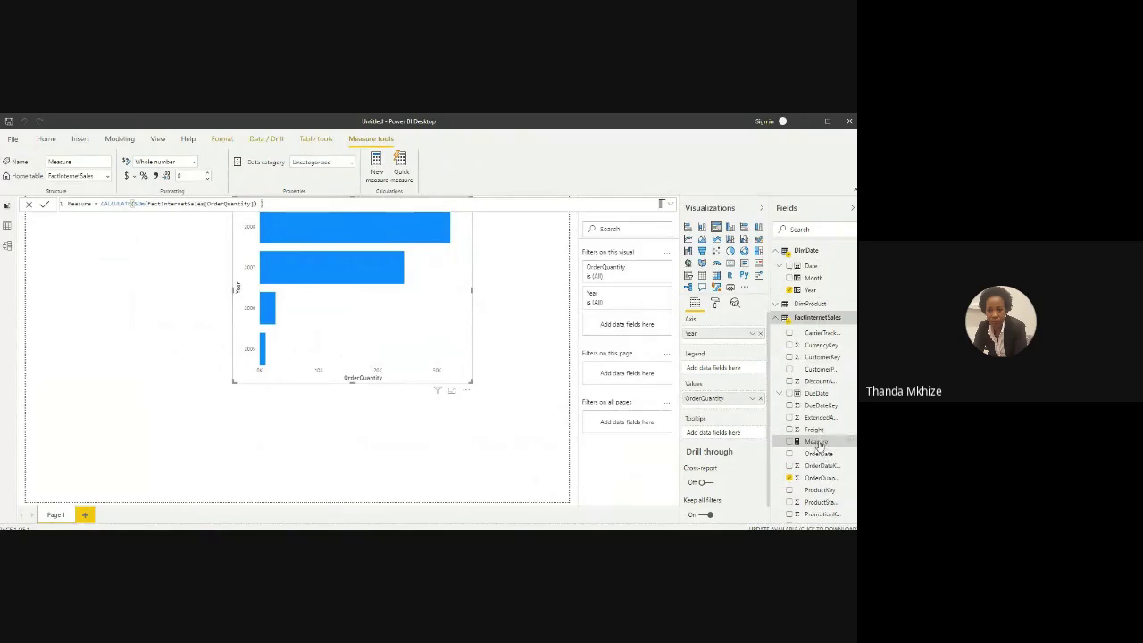
# Step: Rename the new measure as TotalQuantity and locate it among the FactInternetSales fields
pyautogui.doubleClick(77, 204)
pyautogui.write('Total')
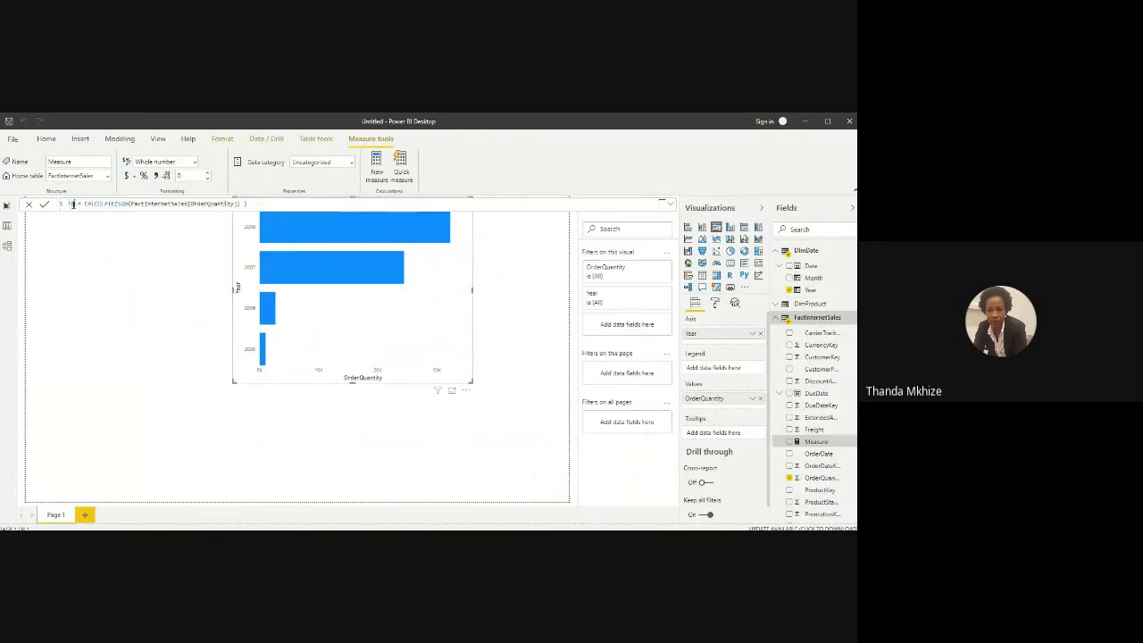
pyautogui.write('Qu')
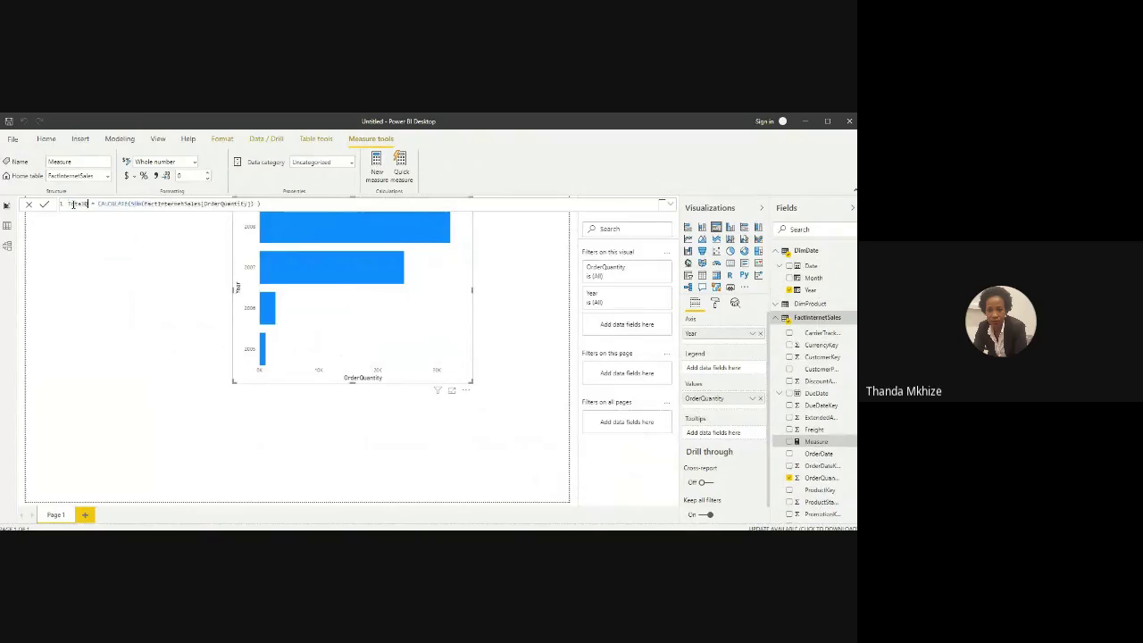
pyautogui.write('antity')
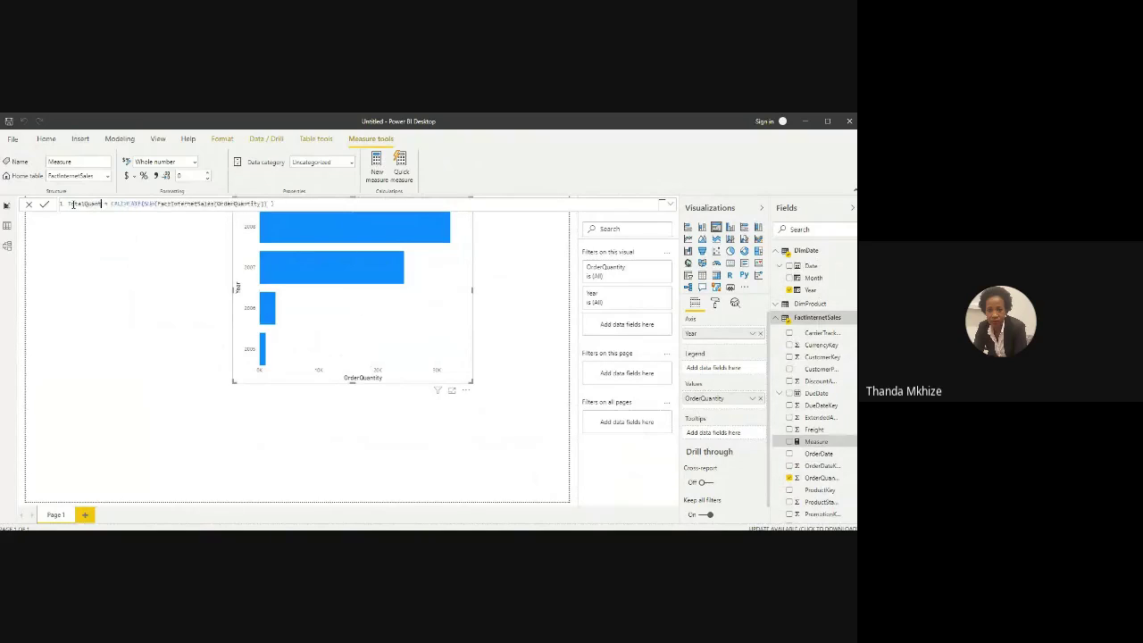
pyautogui.click(143, 229)
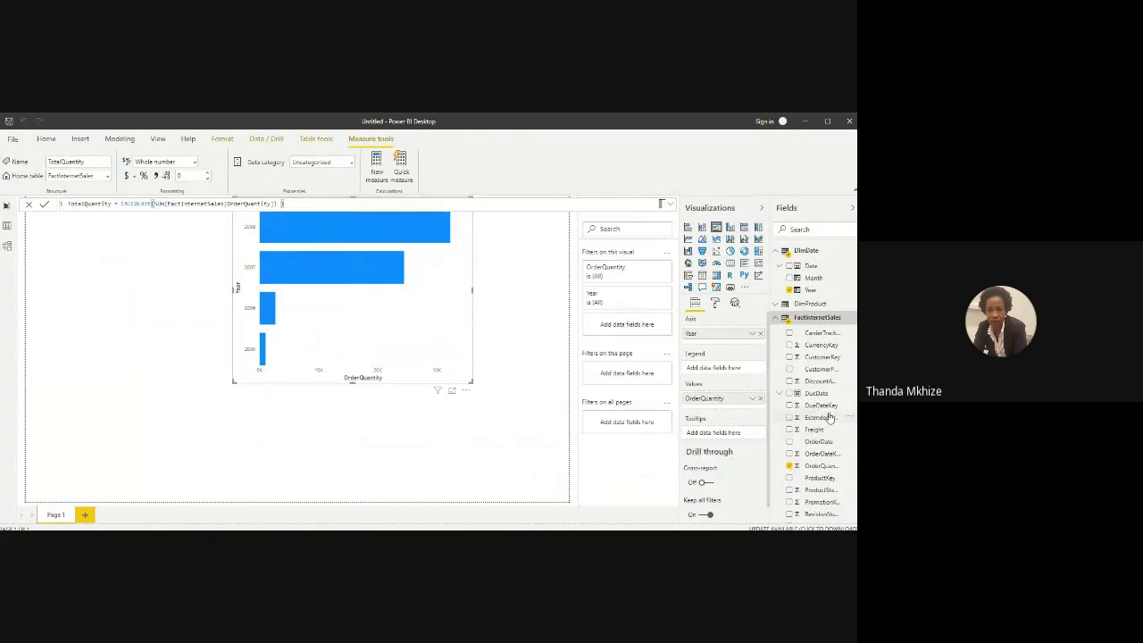
pyautogui.scroll(-3, 827, 420)
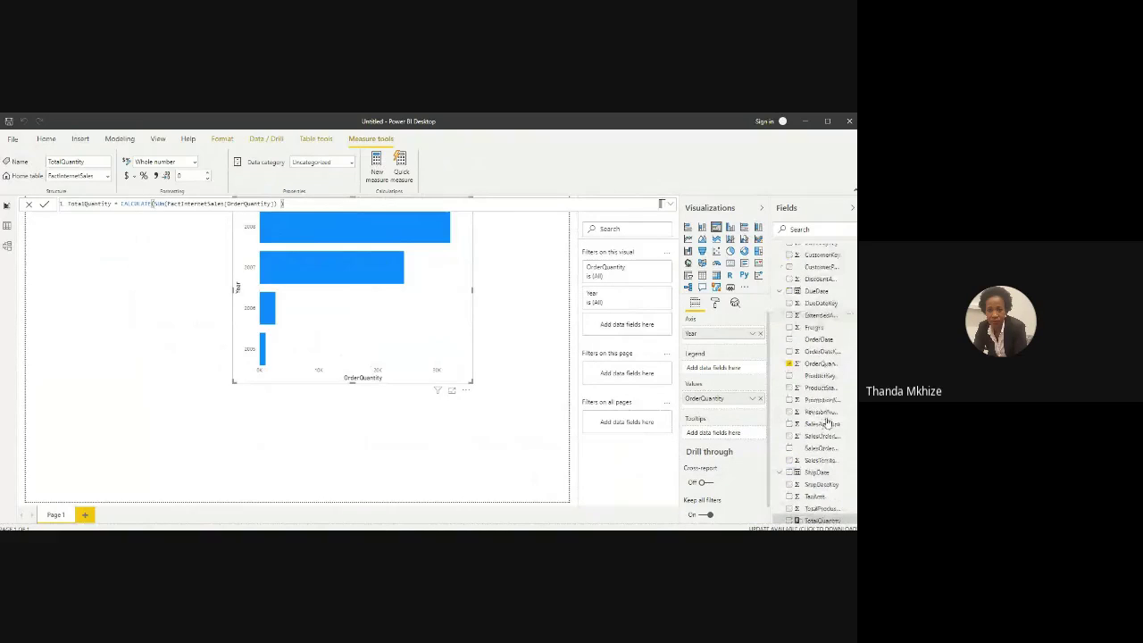
pyautogui.scroll(-2, 824, 427)
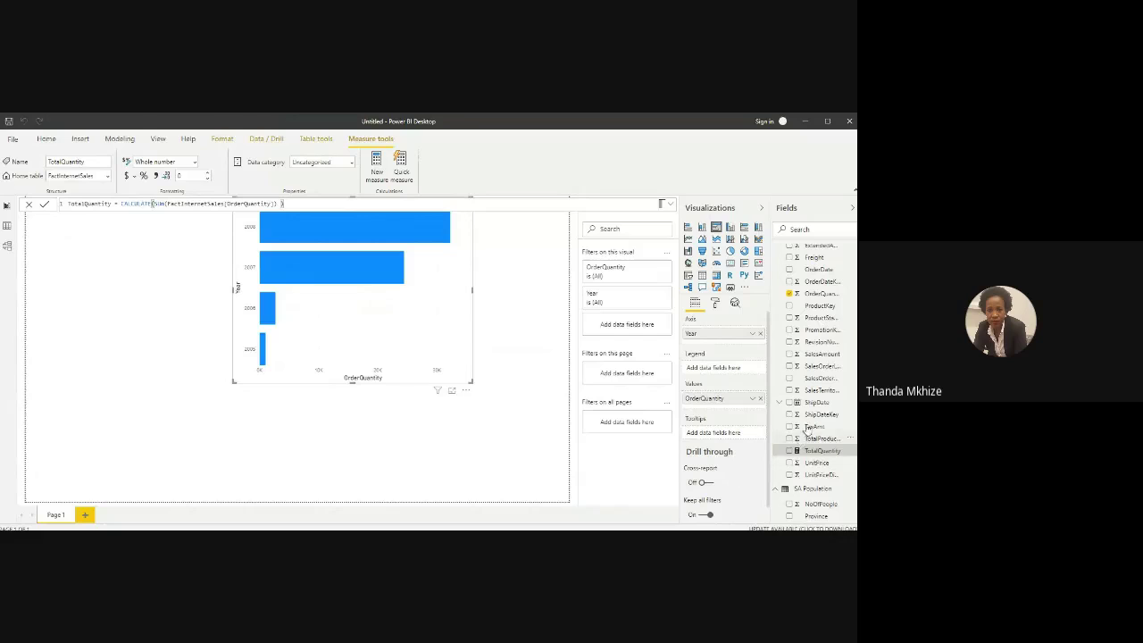
# Step: Add a second measure named YTDQuantity to FactInternetSales and begin its formula with the TOTALYTD function
pyautogui.scroll(1, 813, 301)
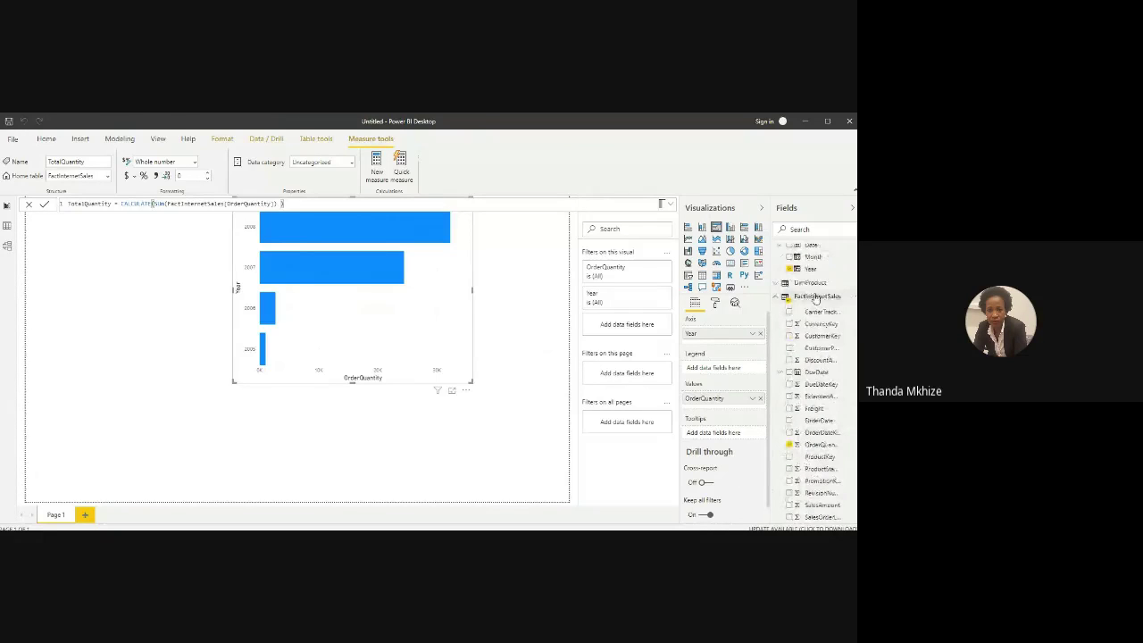
pyautogui.rightClick(815, 298)
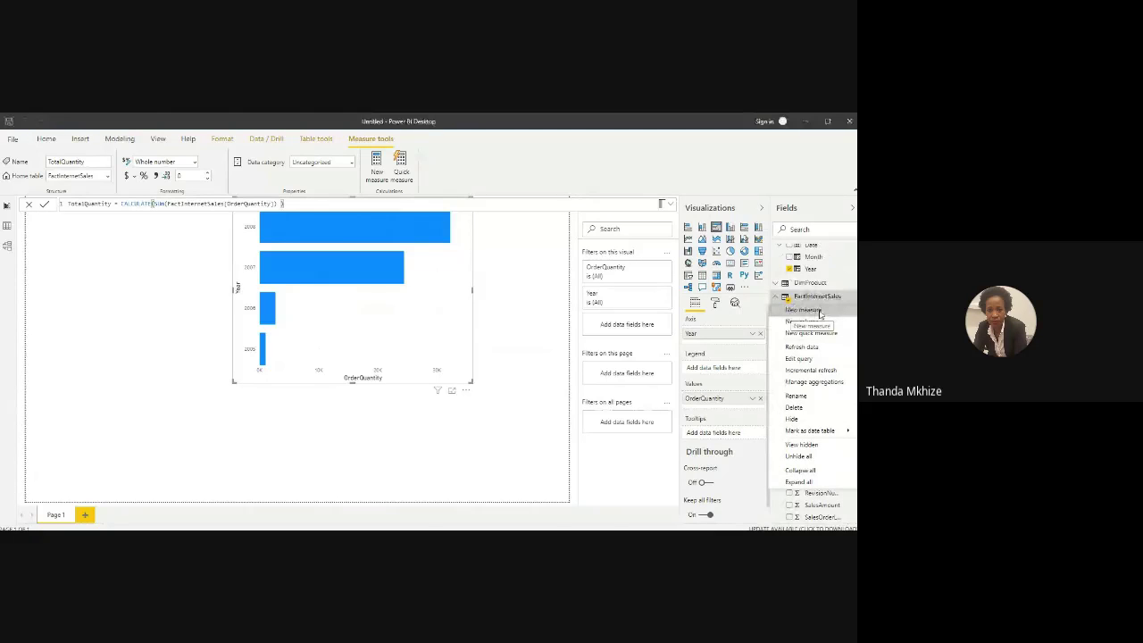
pyautogui.click(803, 310)
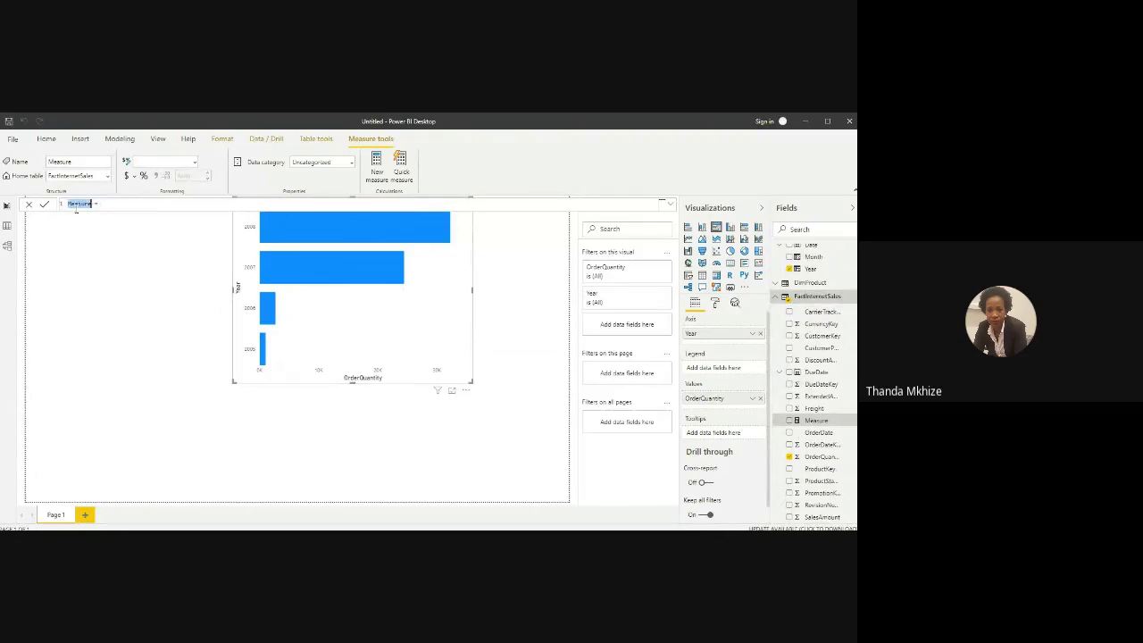
pyautogui.write('YTD')
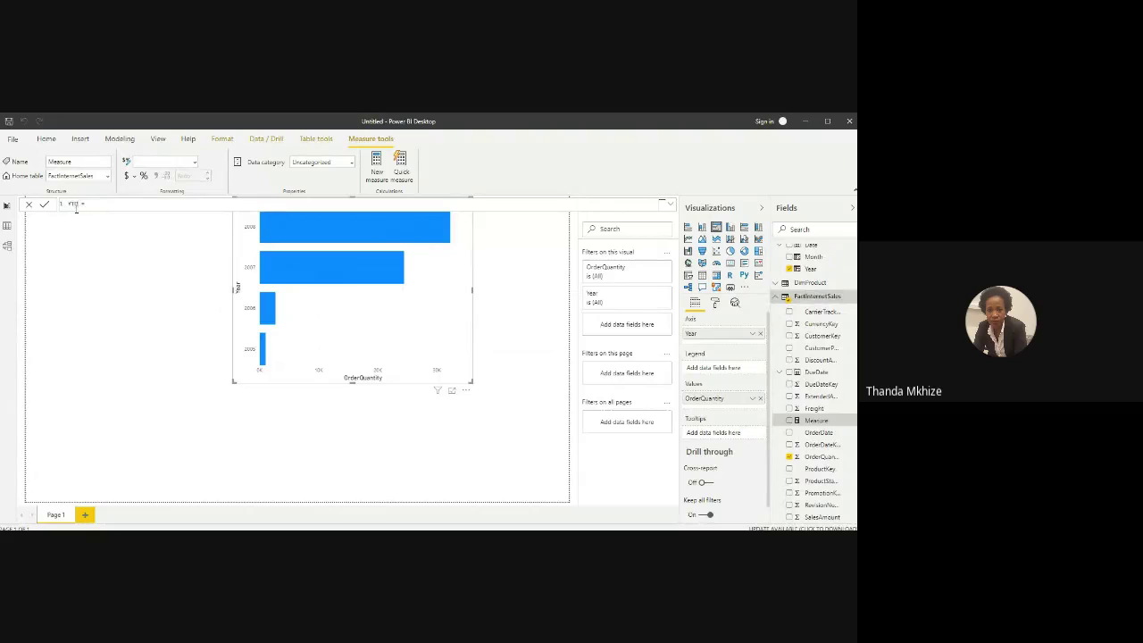
pyautogui.write('Quantity')
pyautogui.write('Tot')
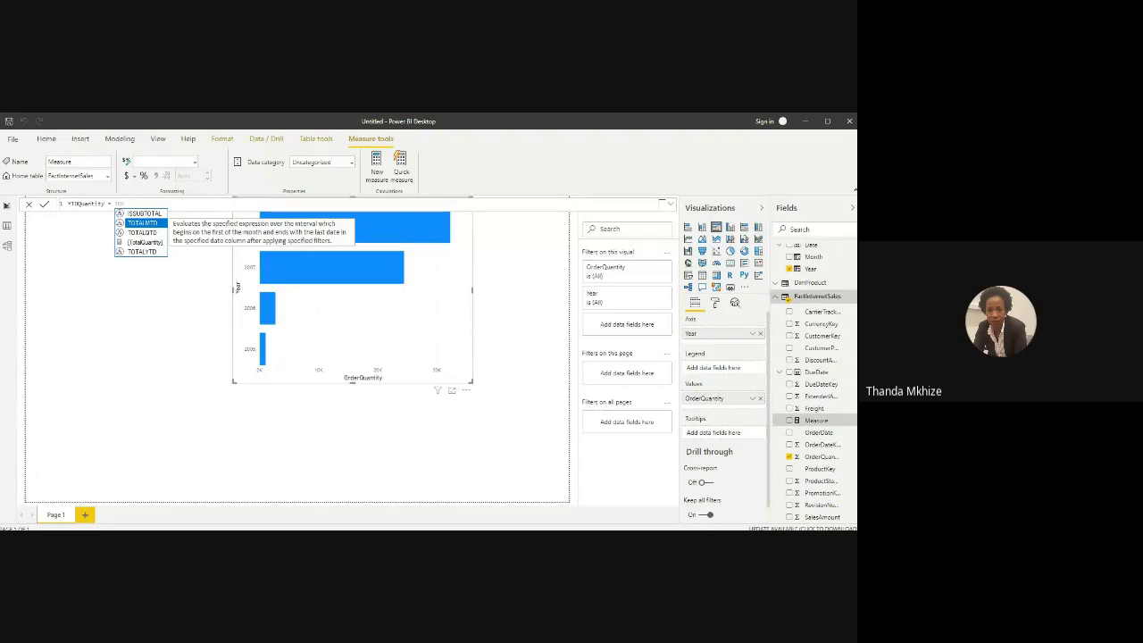
pyautogui.press('Down')
pyautogui.press('Down')
pyautogui.press('Down')
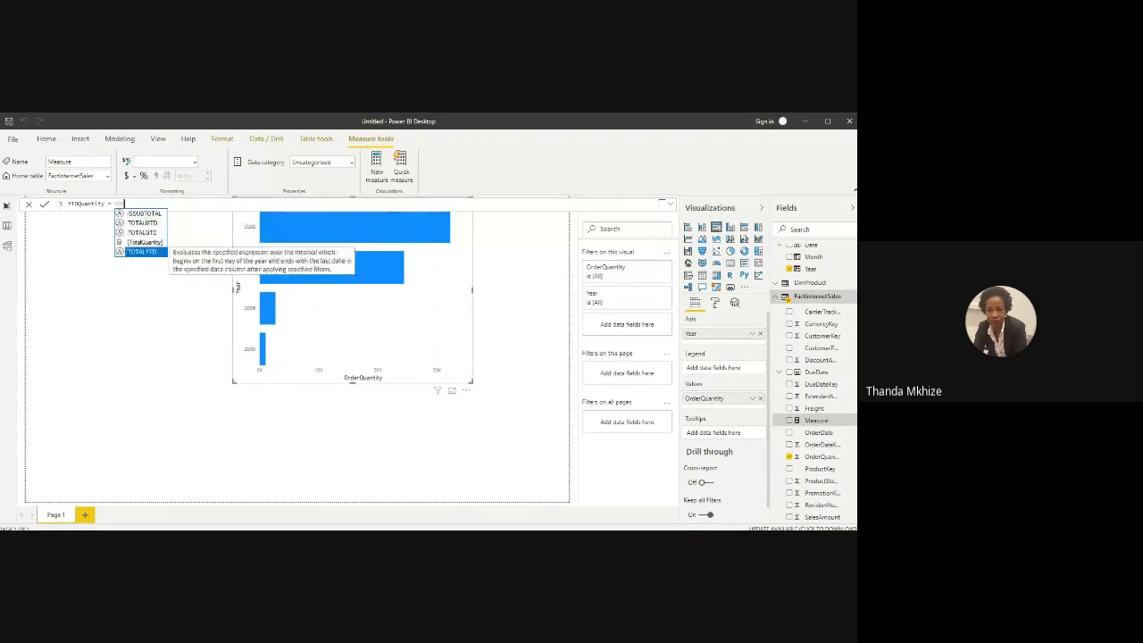
pyautogui.press('Tab')
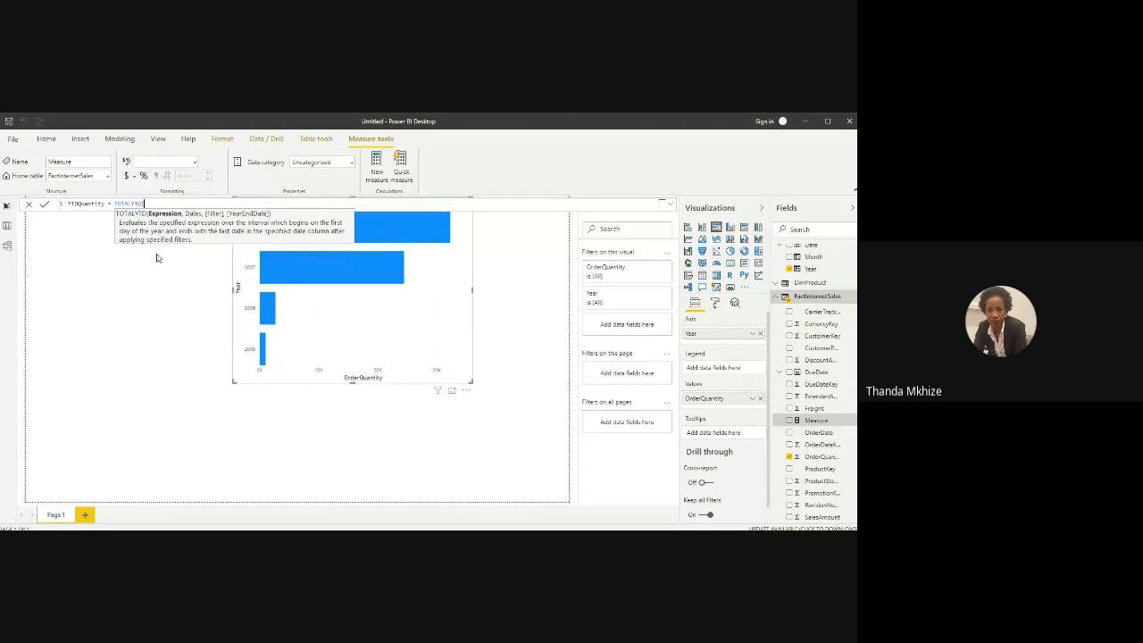
# Step: Enter the TotalQuantity measure as the expression argument of YTDQuantity's TOTALYTD formula
pyautogui.write('tot')
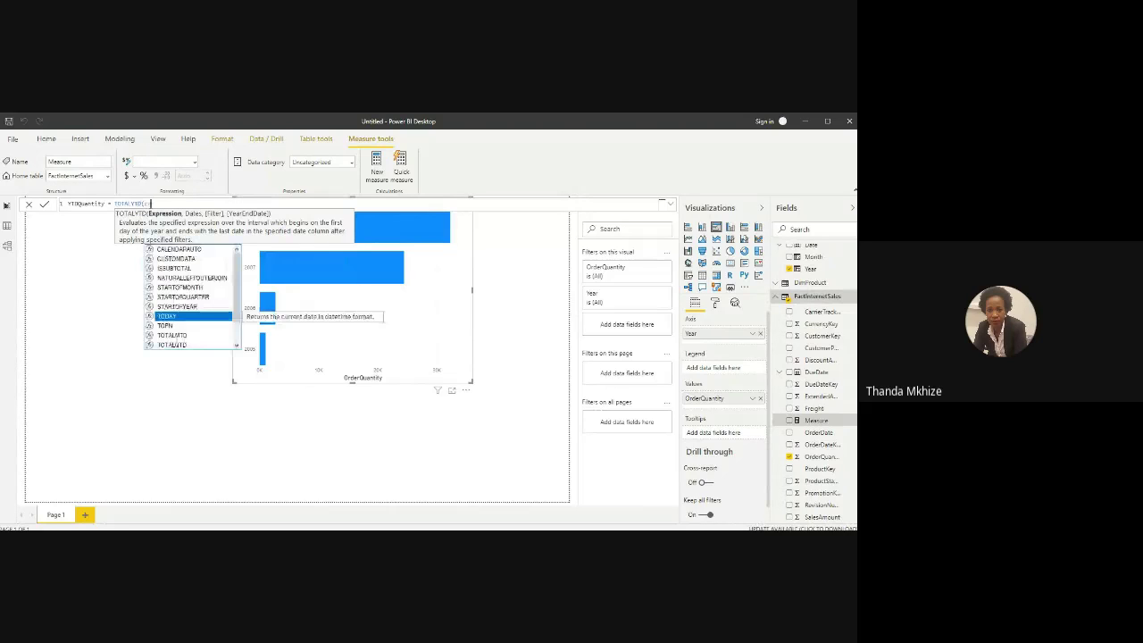
pyautogui.press('Escape')
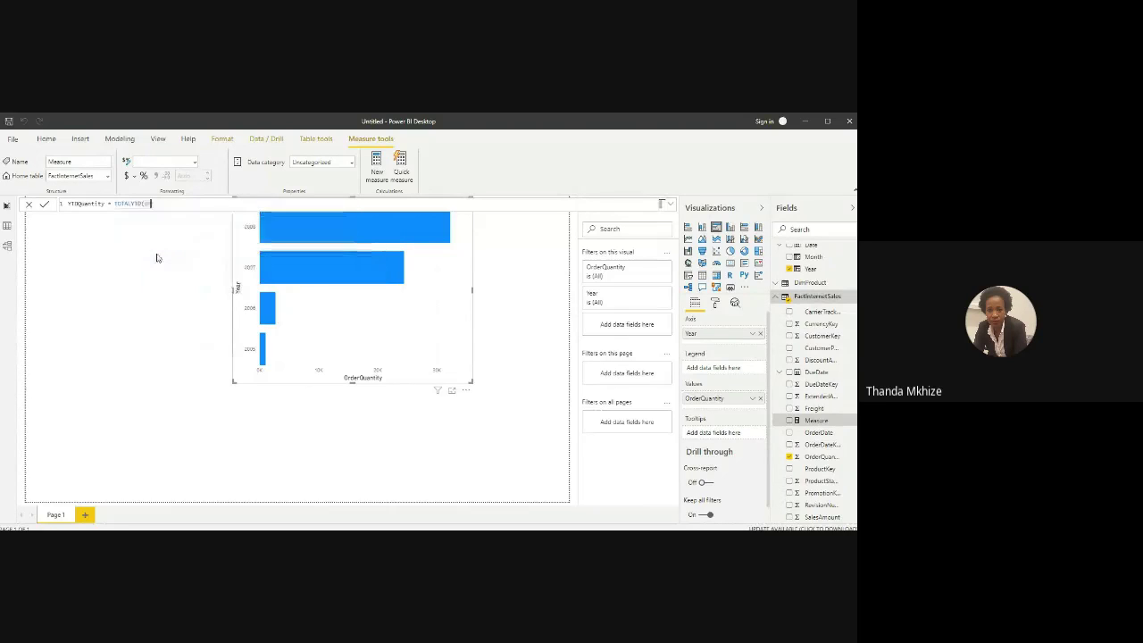
pyautogui.press('Return')
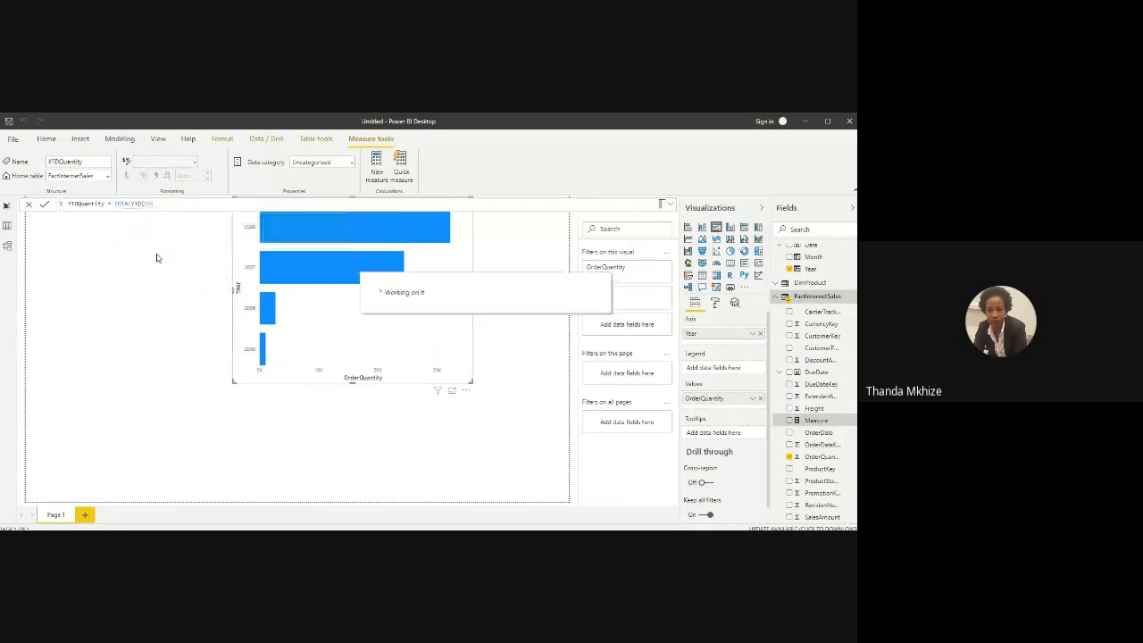
pyautogui.click(169, 204)
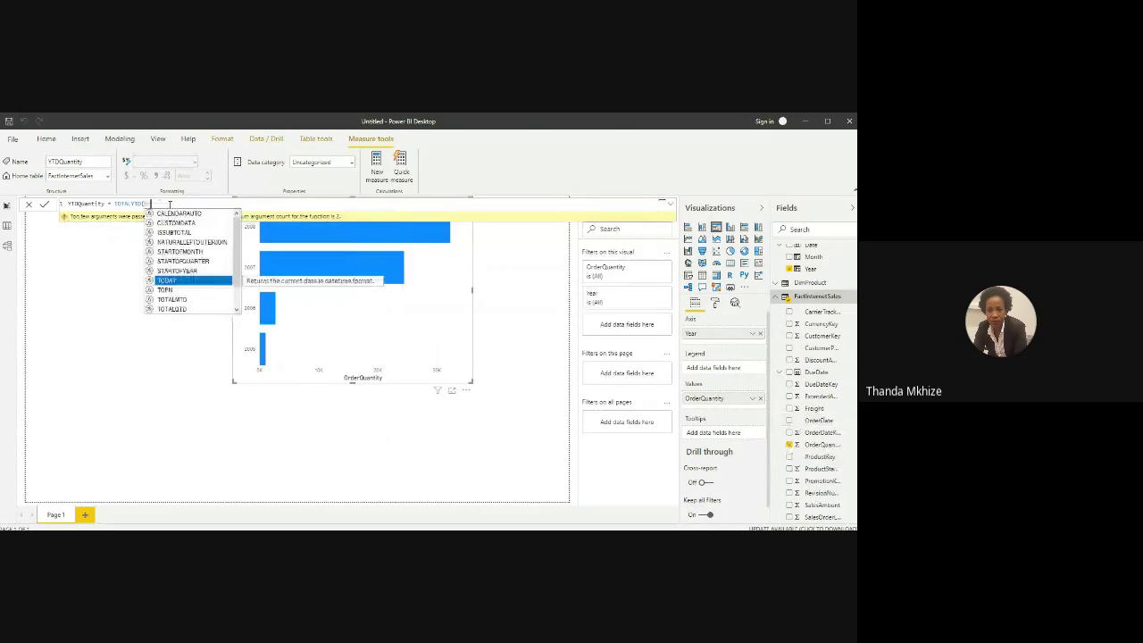
pyautogui.write('Tot')
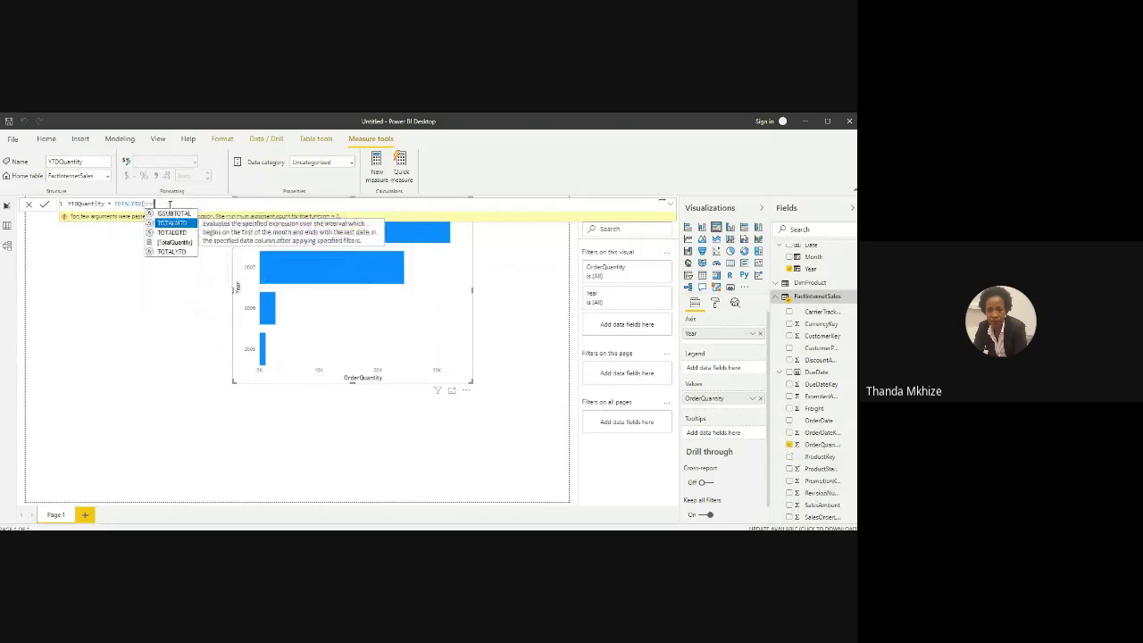
pyautogui.press('Down')
pyautogui.press('Down')
pyautogui.press('Tab')
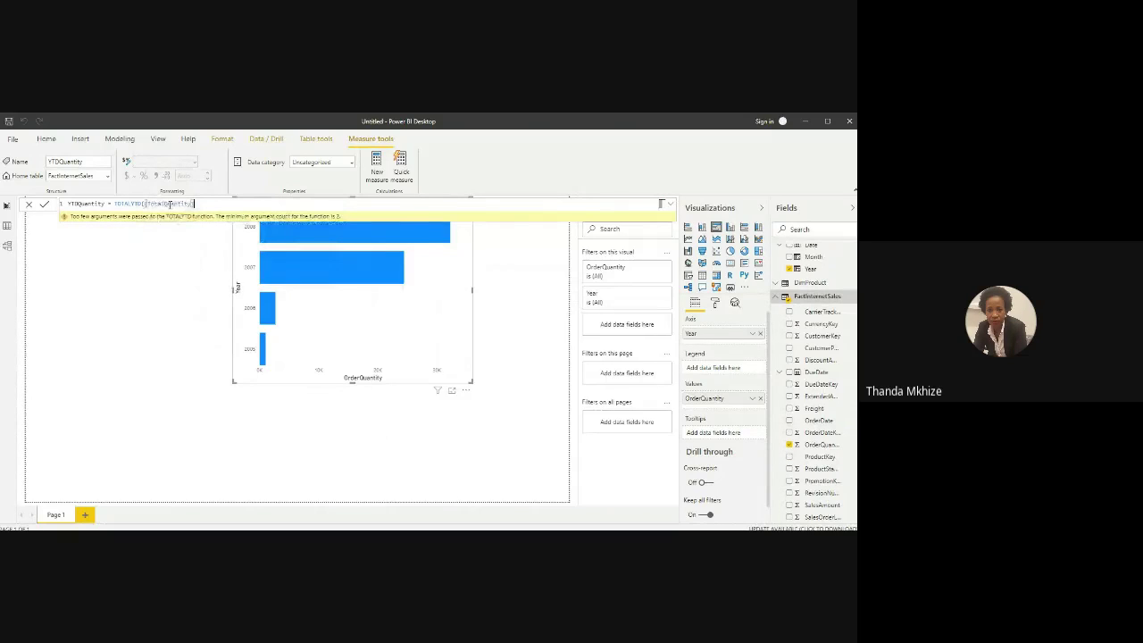
pyautogui.write(',')
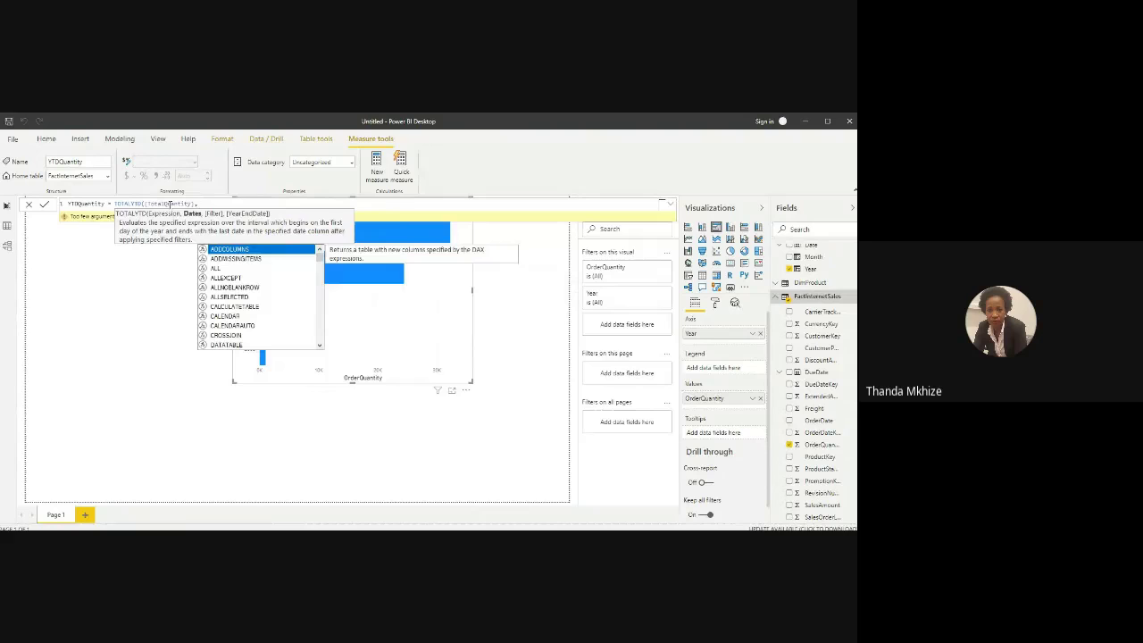
# Step: Complete the YTDQuantity formula with DimDate[Date] as the dates argument and commit the measure
pyautogui.write('d')
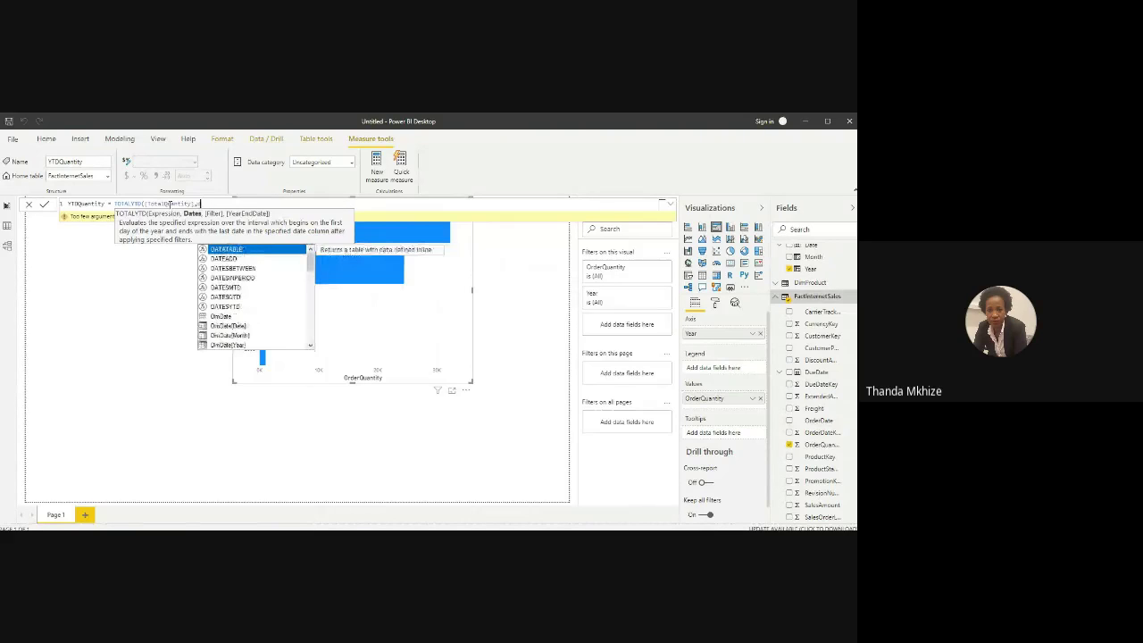
pyautogui.write('a')
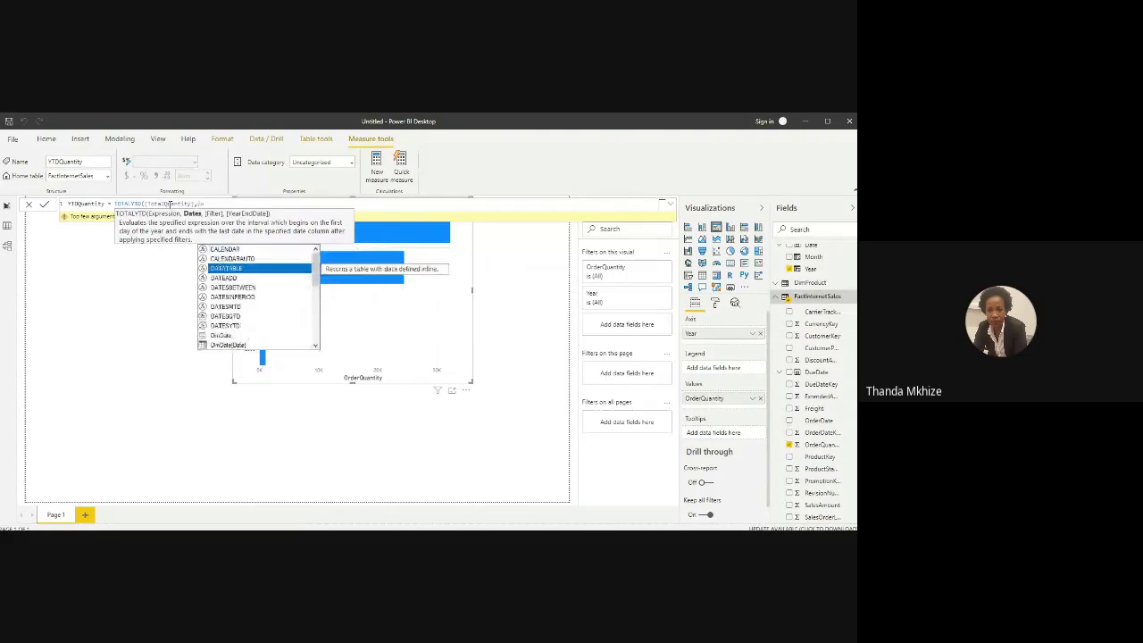
pyautogui.press('Down')
pyautogui.press('Down')
pyautogui.press('Down')
pyautogui.press('Down')
pyautogui.press('Down')
pyautogui.press('Down')
pyautogui.press('Down')
pyautogui.press('Down')
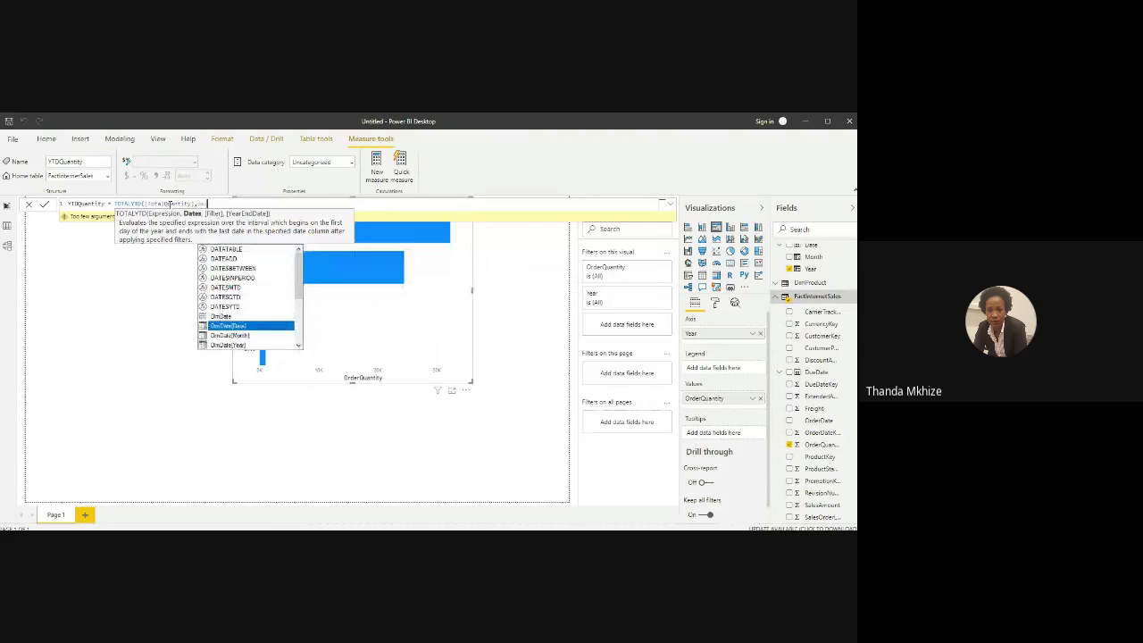
pyautogui.press('Tab')
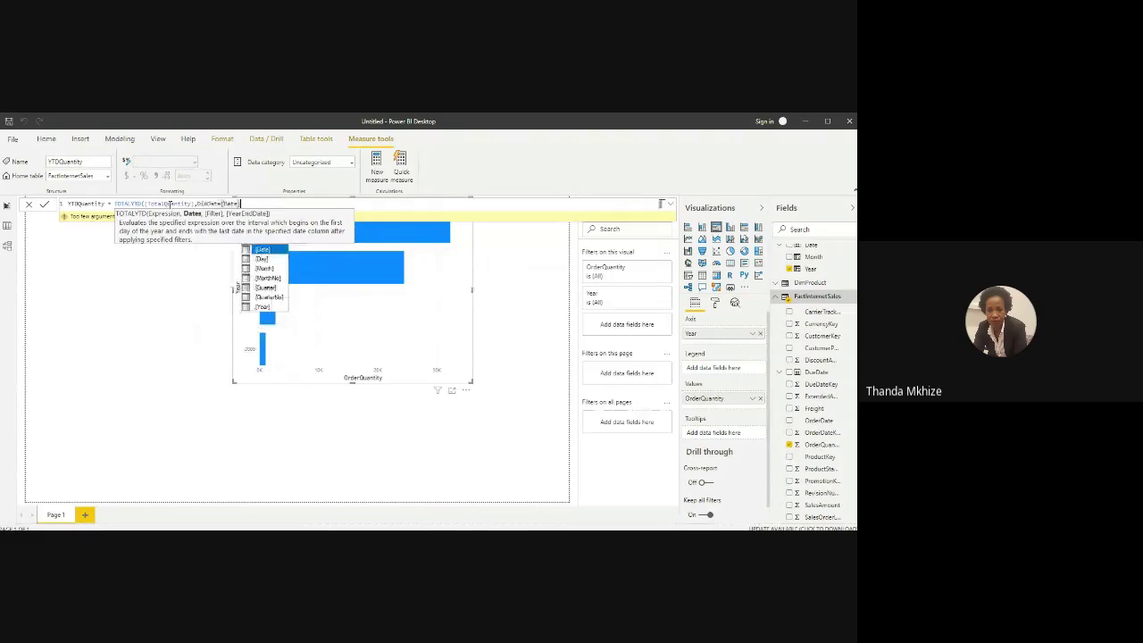
pyautogui.write(')')
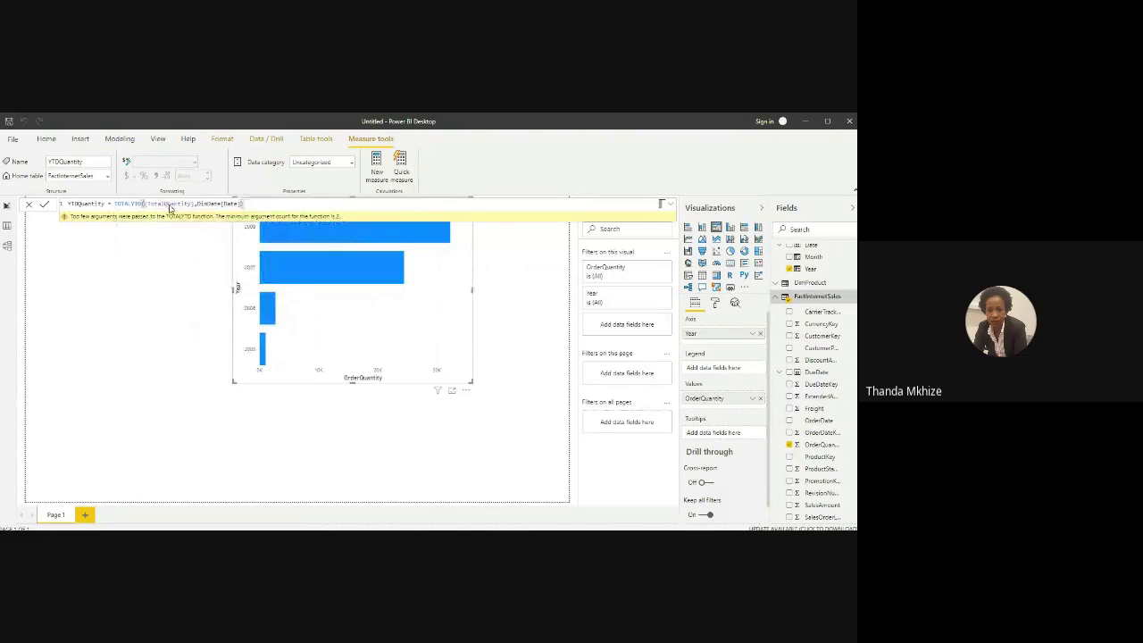
pyautogui.press('Return')
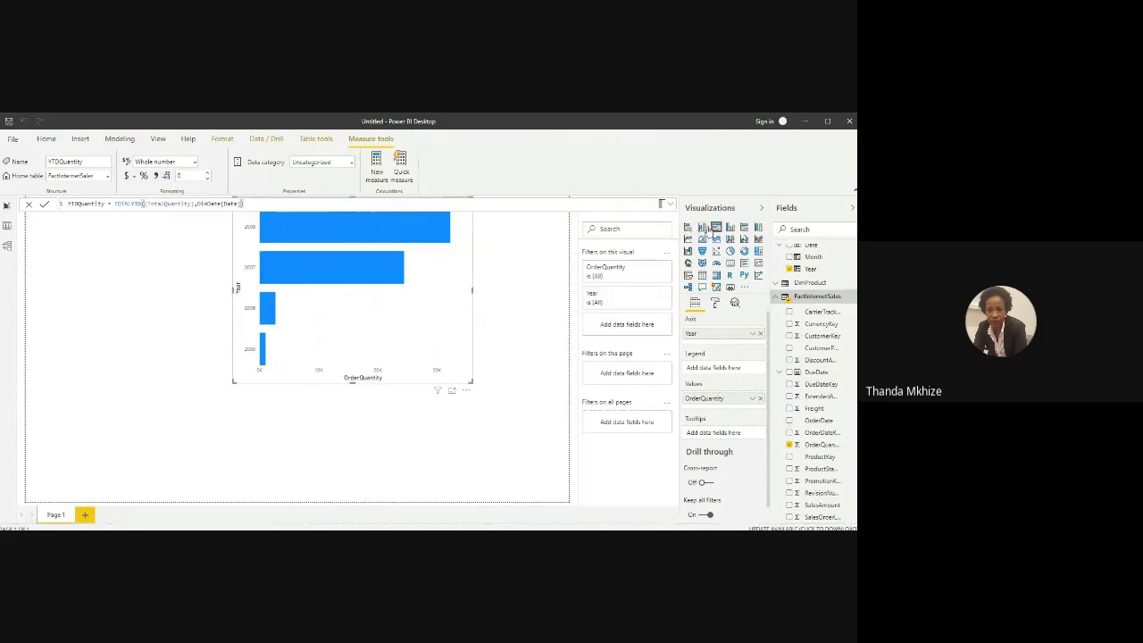
# Step: Change the OrderQuantity by Year bar chart to a stacked column chart and move it slightly down the page
pyautogui.click(702, 228)
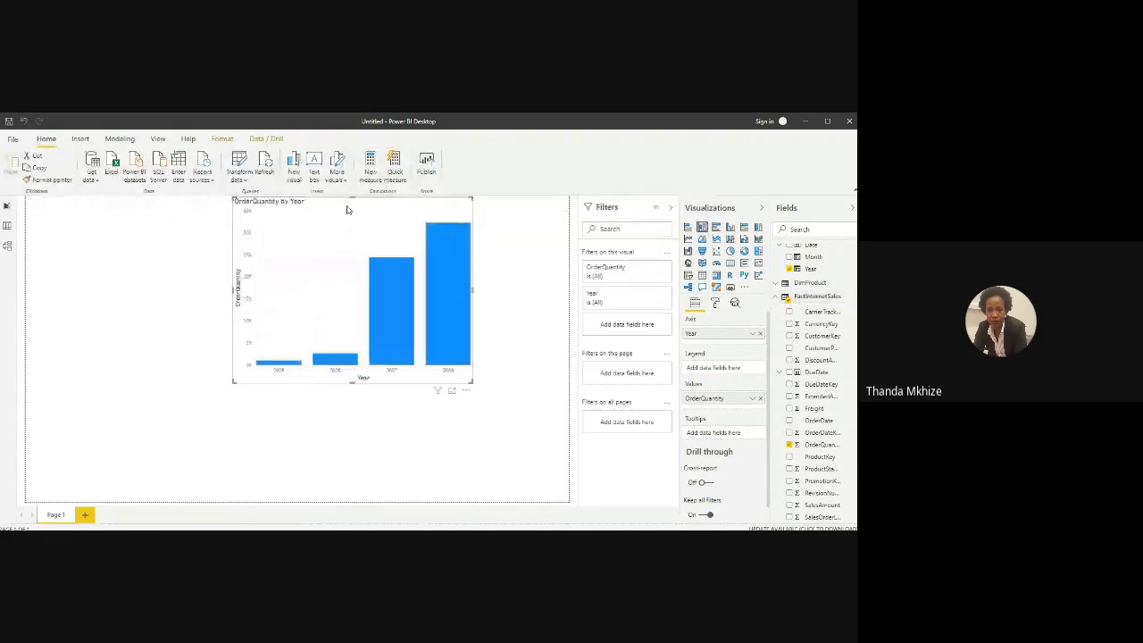
pyautogui.moveTo(347, 210); pyautogui.dragTo(338, 247)
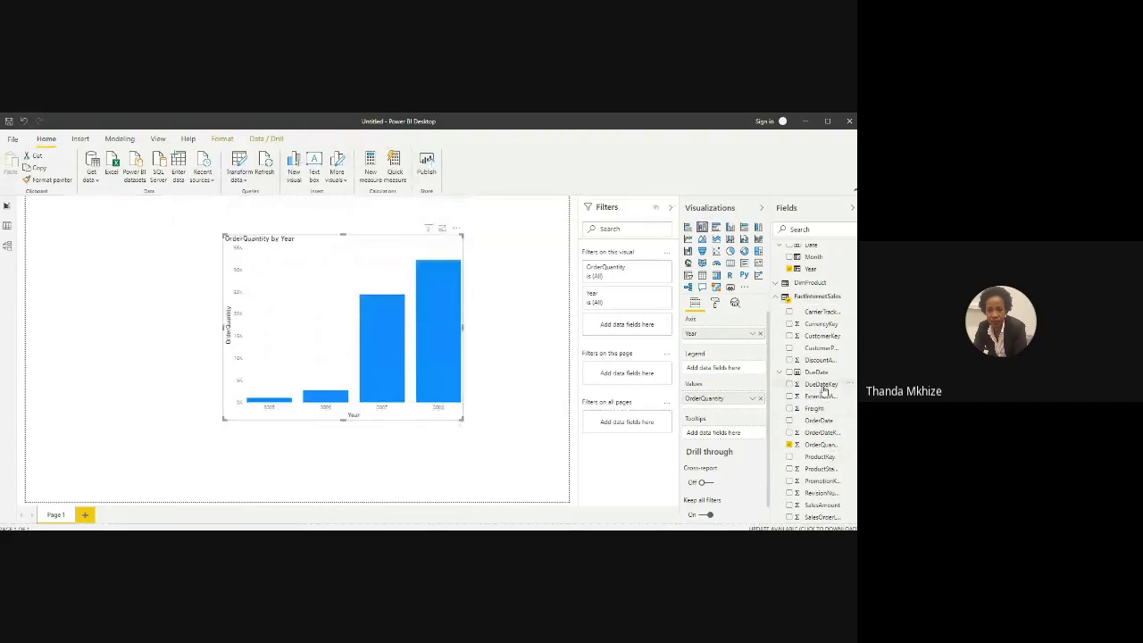
# Step: Add the YTDQuantity measure to the chart's values and change the visual to a clustered column chart
pyautogui.scroll(-3, 822, 402)
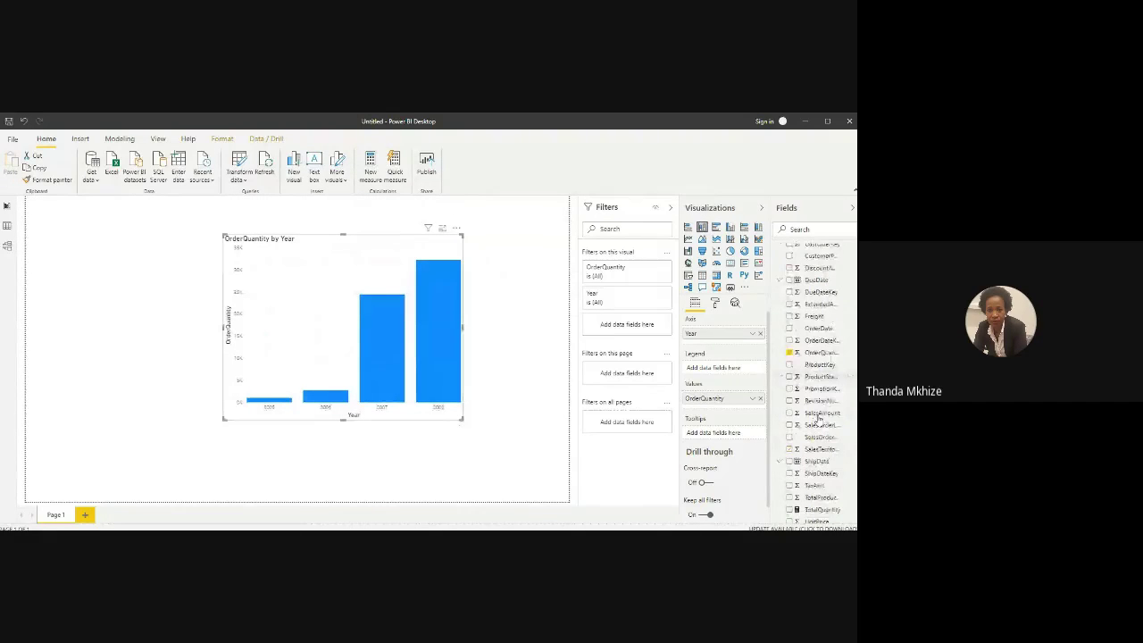
pyautogui.scroll(-1, 819, 420)
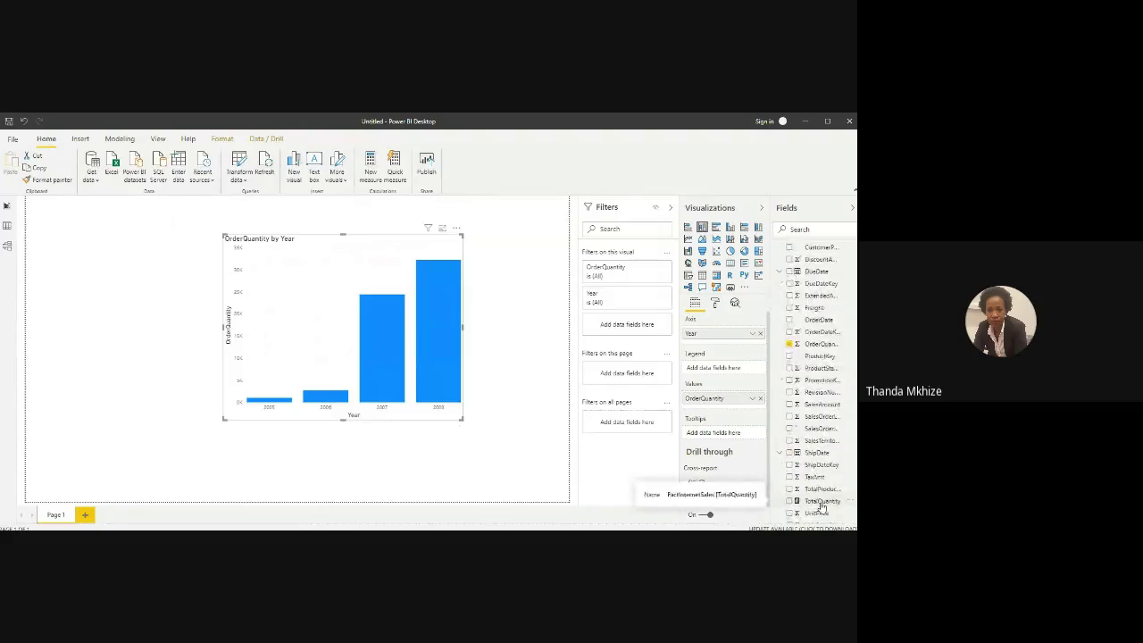
pyautogui.click(821, 502)
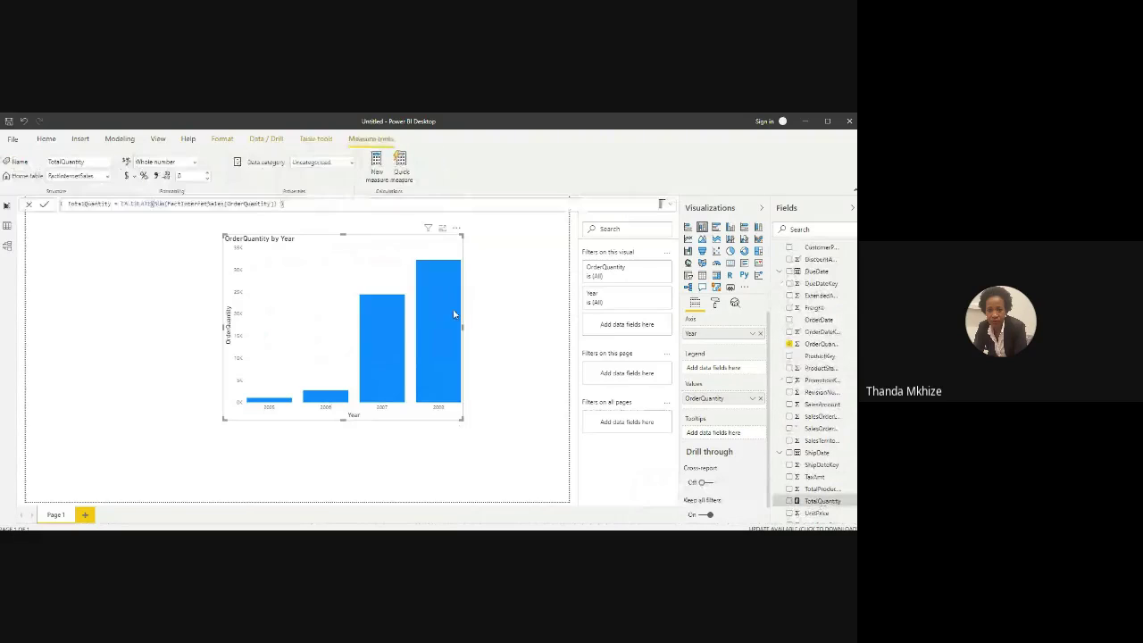
pyautogui.scroll(4, 823, 348)
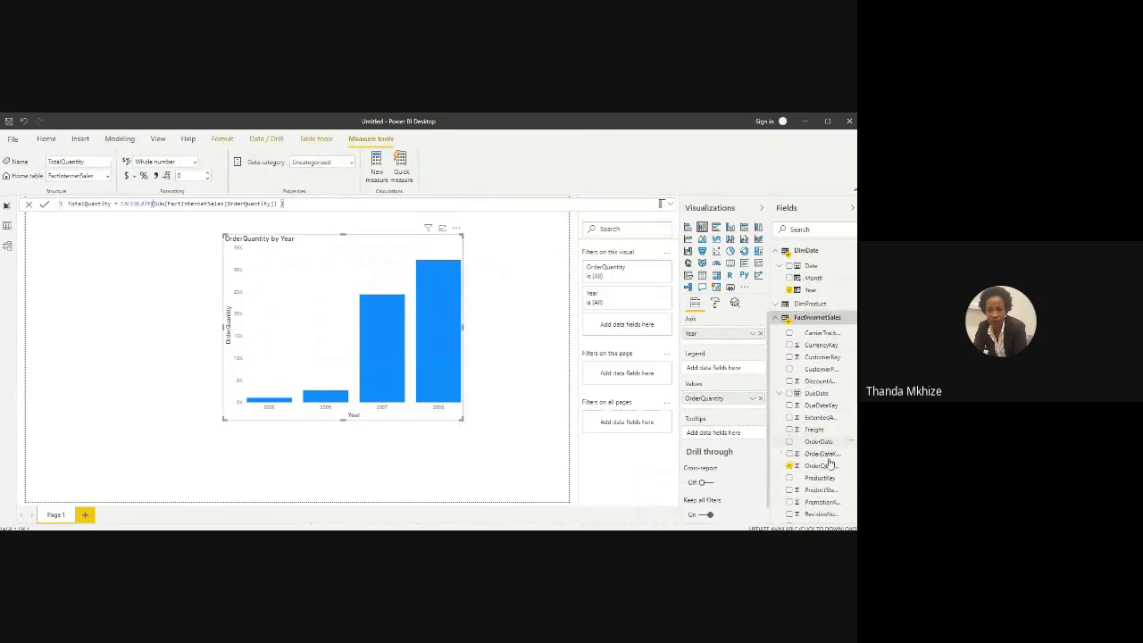
pyautogui.scroll(-3, 823, 466)
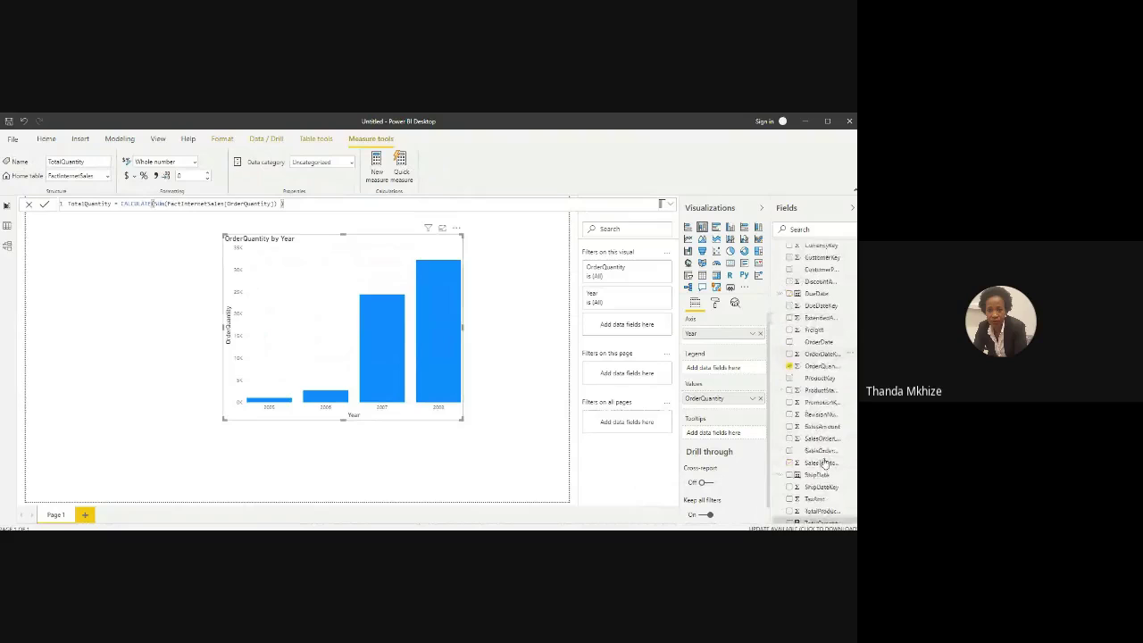
pyautogui.scroll(-2, 823, 462)
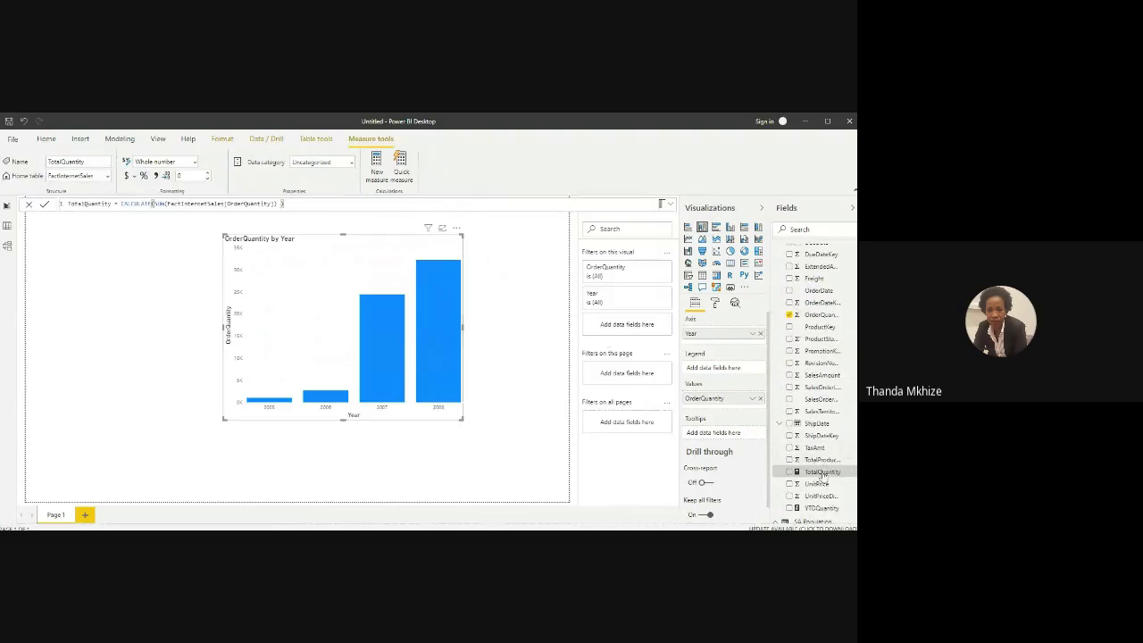
pyautogui.moveTo(821, 508); pyautogui.dragTo(716, 408)
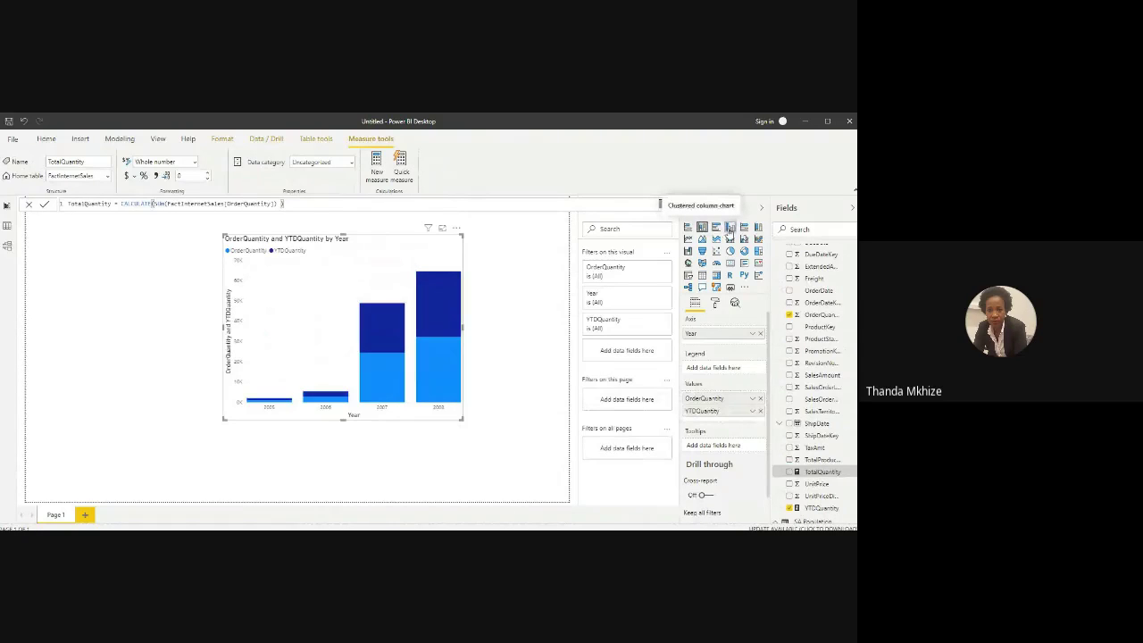
pyautogui.click(729, 228)
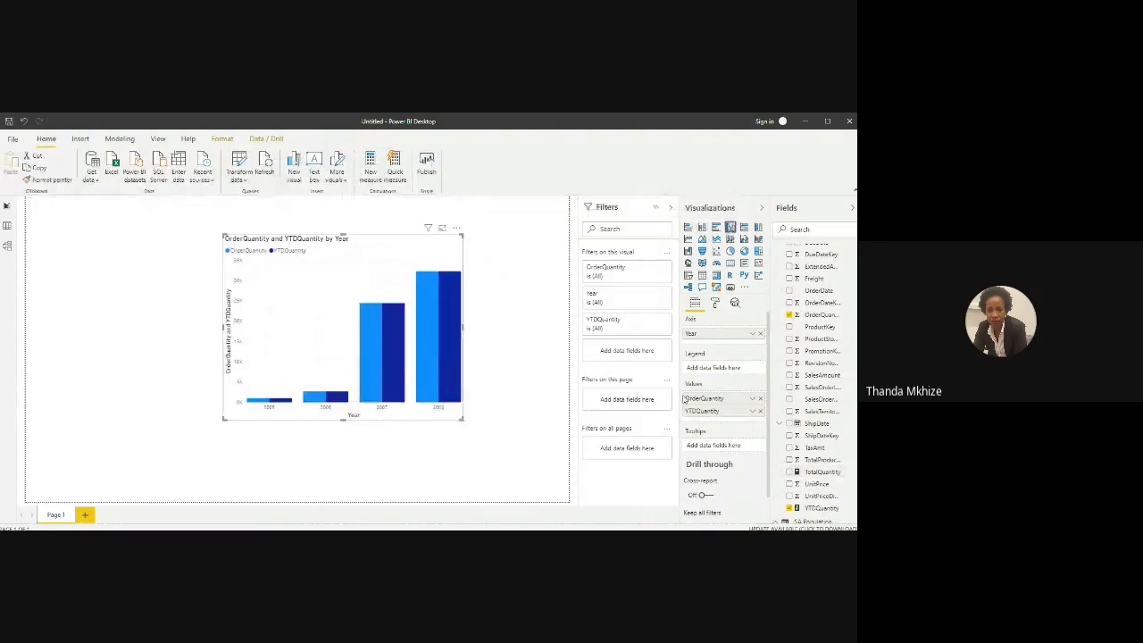
# Step: Replace Year with DimDate's Month on the axis of the OrderQuantity and YTDQuantity chart
pyautogui.scroll(3, 804, 324)
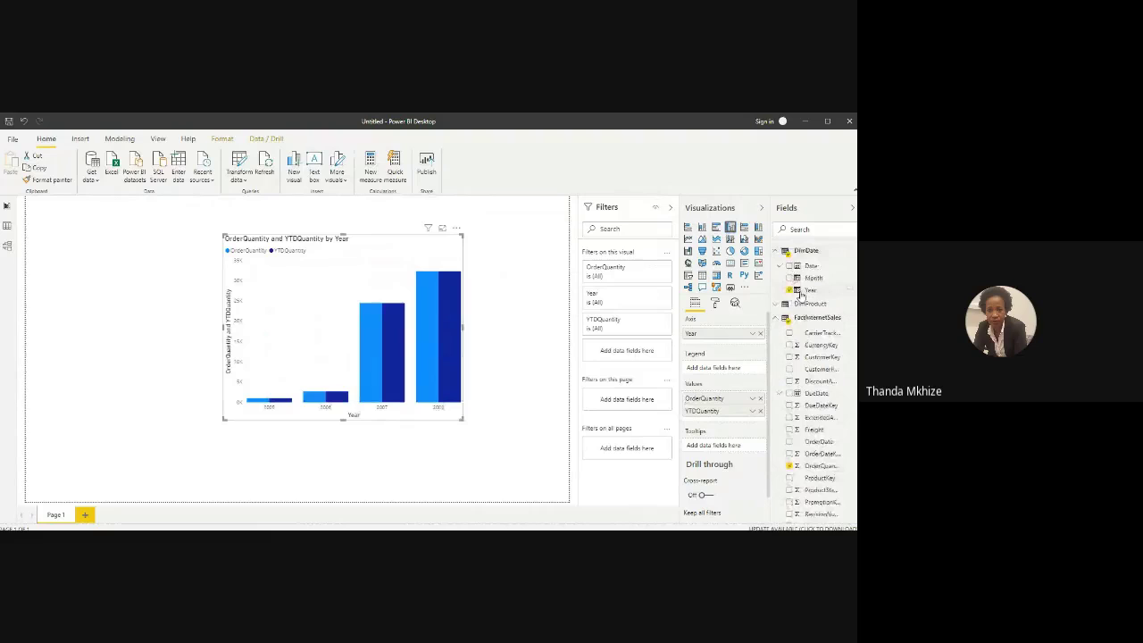
pyautogui.moveTo(458, 327)
pyautogui.moveTo(799, 299); pyautogui.dragTo(740, 340)
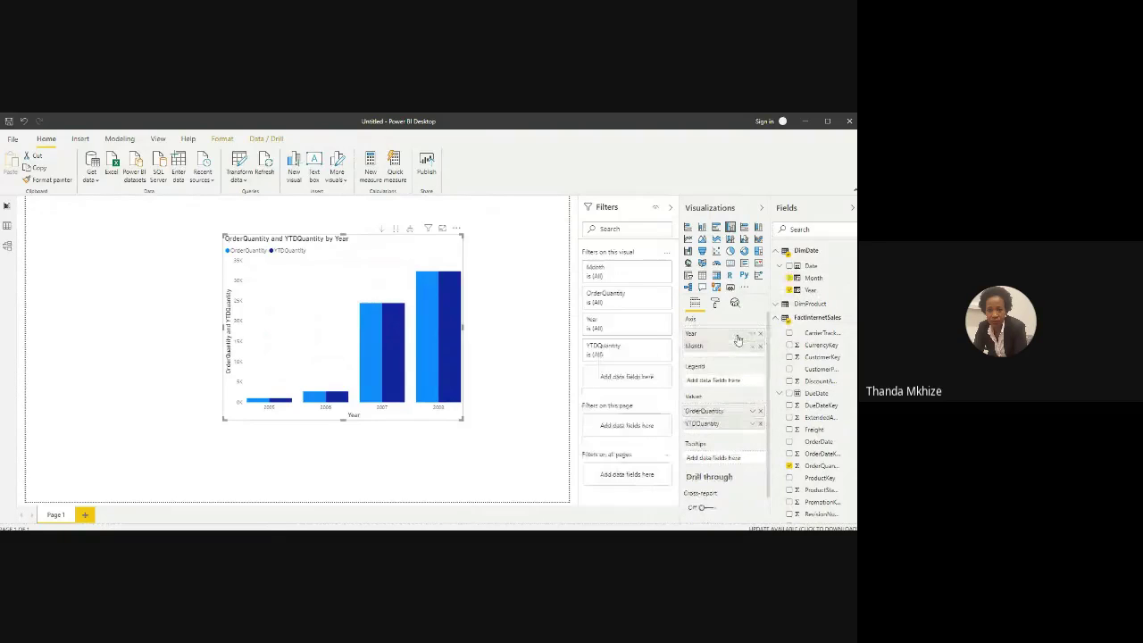
pyautogui.click(760, 333)
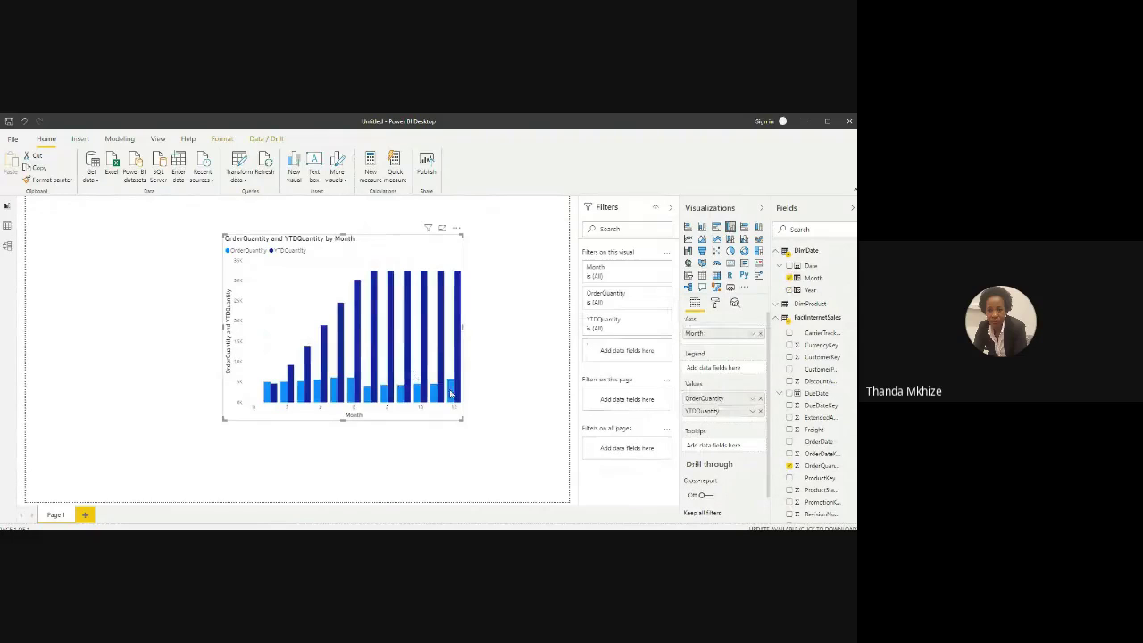
# Step: Move the OrderQuantity and YTDQuantity by Month chart into the upper-left corner of the report page
pyautogui.moveTo(451, 392)
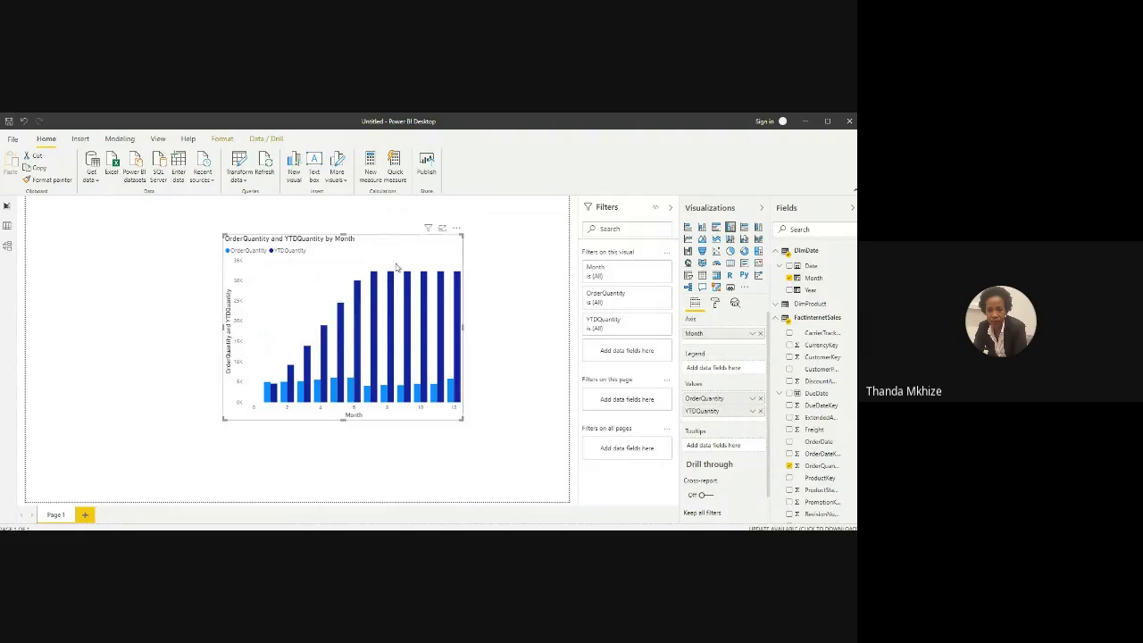
pyautogui.moveTo(387, 248); pyautogui.dragTo(238, 219)
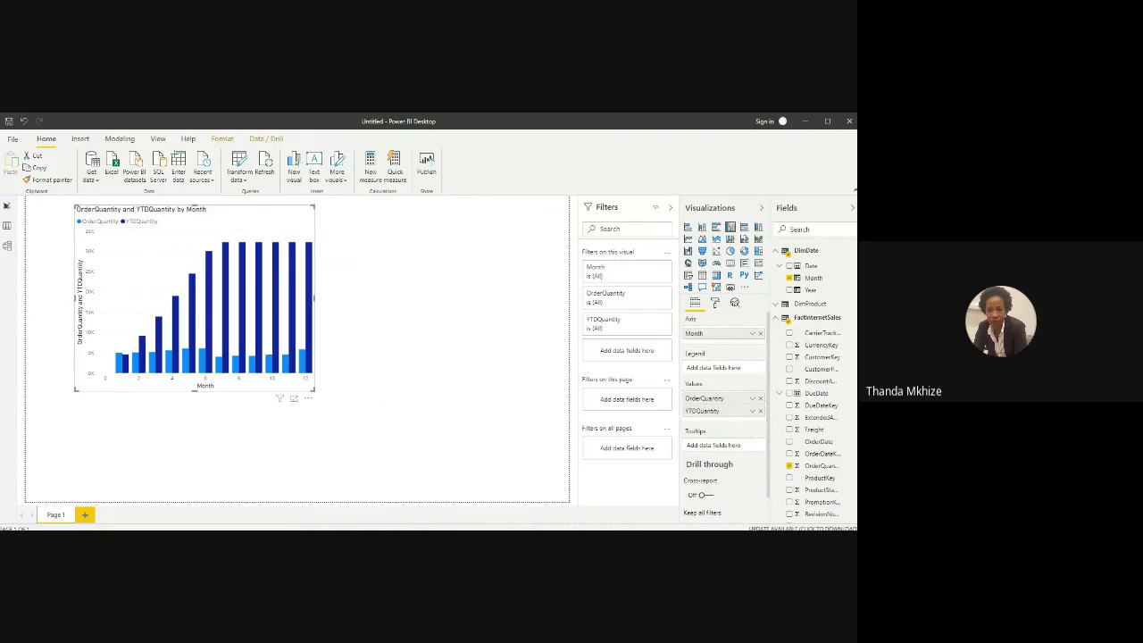
pyautogui.moveTo(157, 212); pyautogui.dragTo(116, 211)
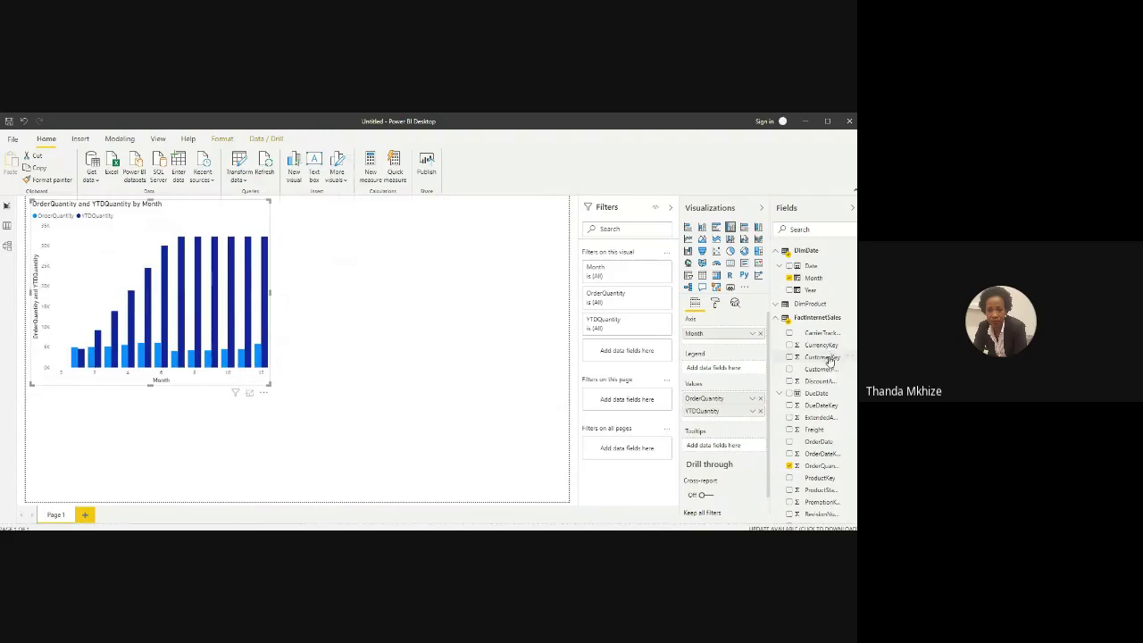
# Step: Create a new column chart of SalesAmount in the empty area beside the quantity chart
pyautogui.scroll(-1, 829, 358)
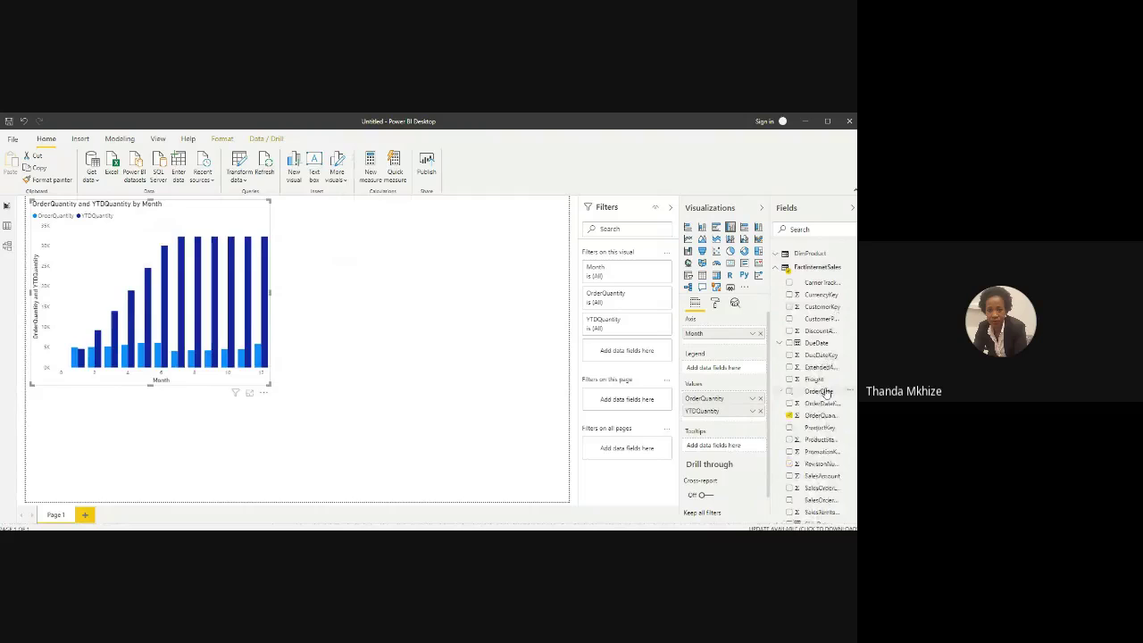
pyautogui.scroll(-2, 826, 393)
pyautogui.moveTo(825, 376); pyautogui.dragTo(465, 256)
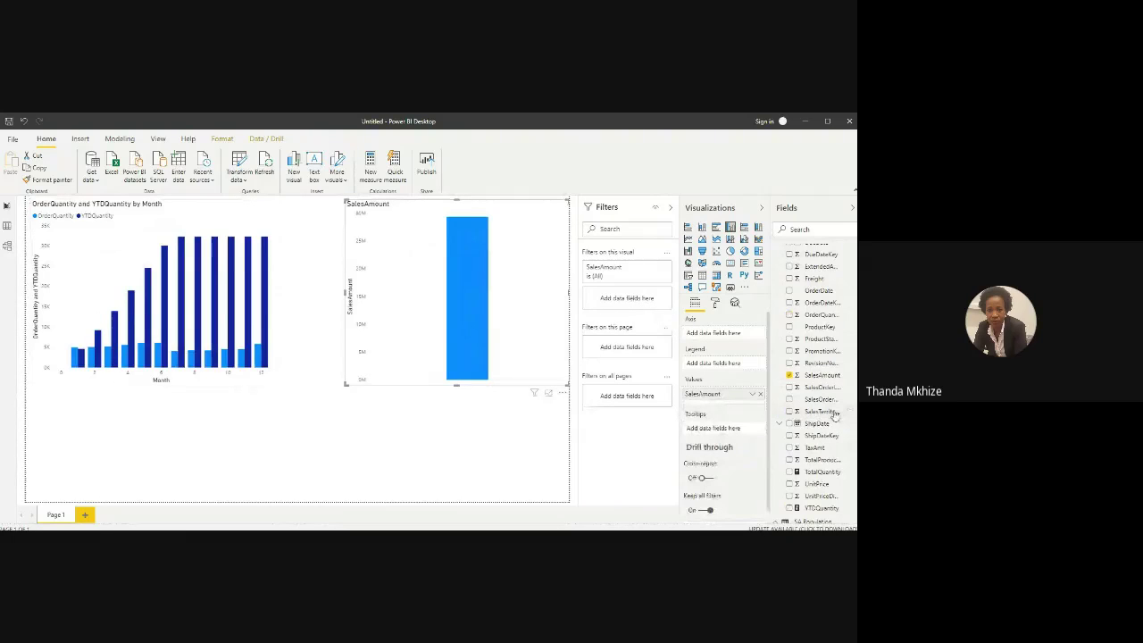
# Step: Try SalesTerritoryKey as the axis of the SalesAmount column chart and remove it again
pyautogui.moveTo(835, 414); pyautogui.dragTo(724, 334)
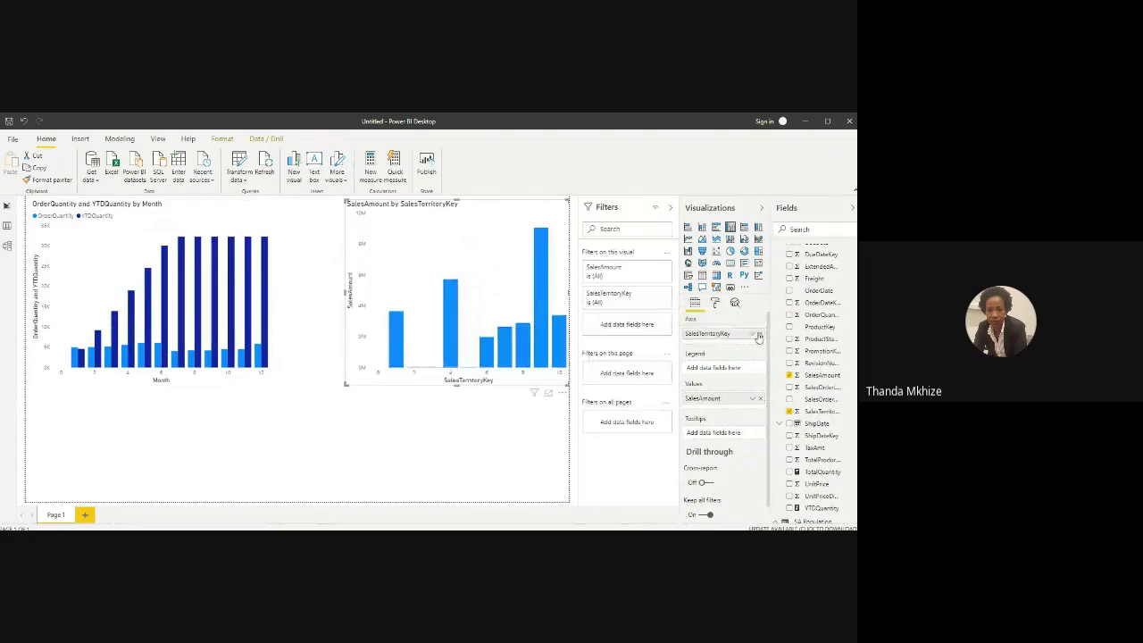
pyautogui.click(759, 335)
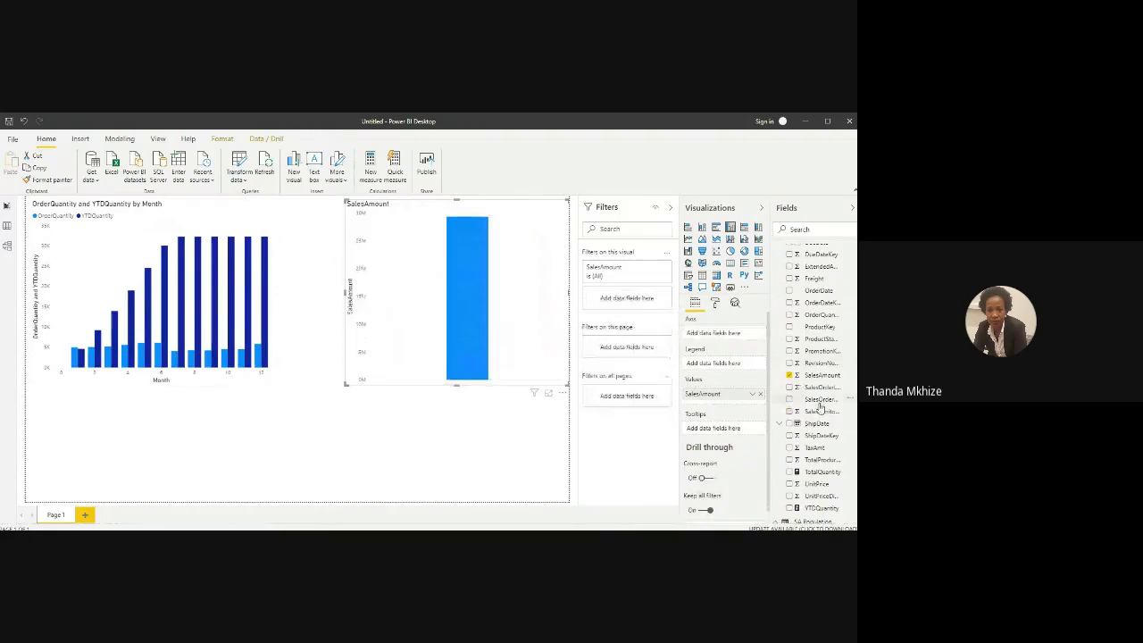
# Step: Put DimProduct's ModelName on the axis of the SalesAmount column chart
pyautogui.scroll(2, 820, 408)
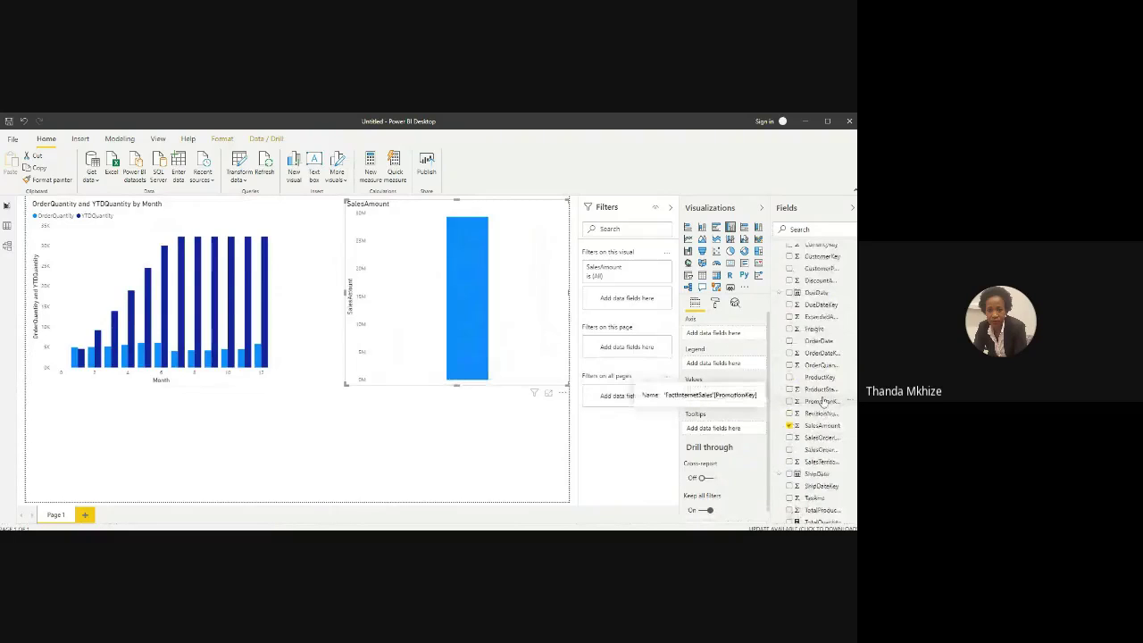
pyautogui.scroll(2, 819, 407)
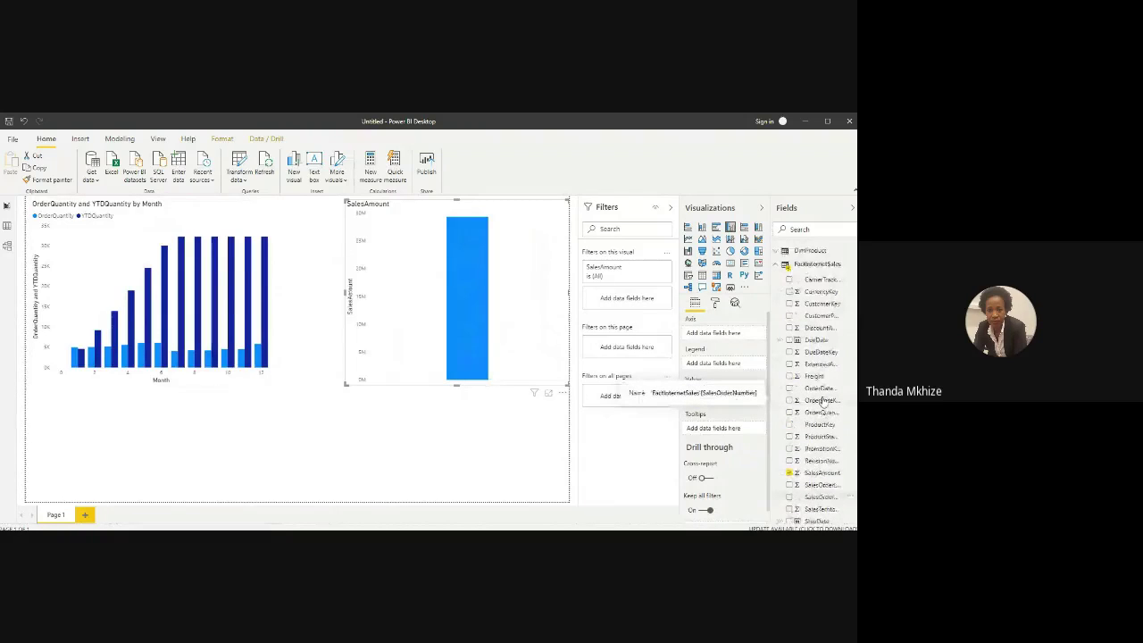
pyautogui.scroll(-5, 821, 401)
pyautogui.scroll(4, 821, 402)
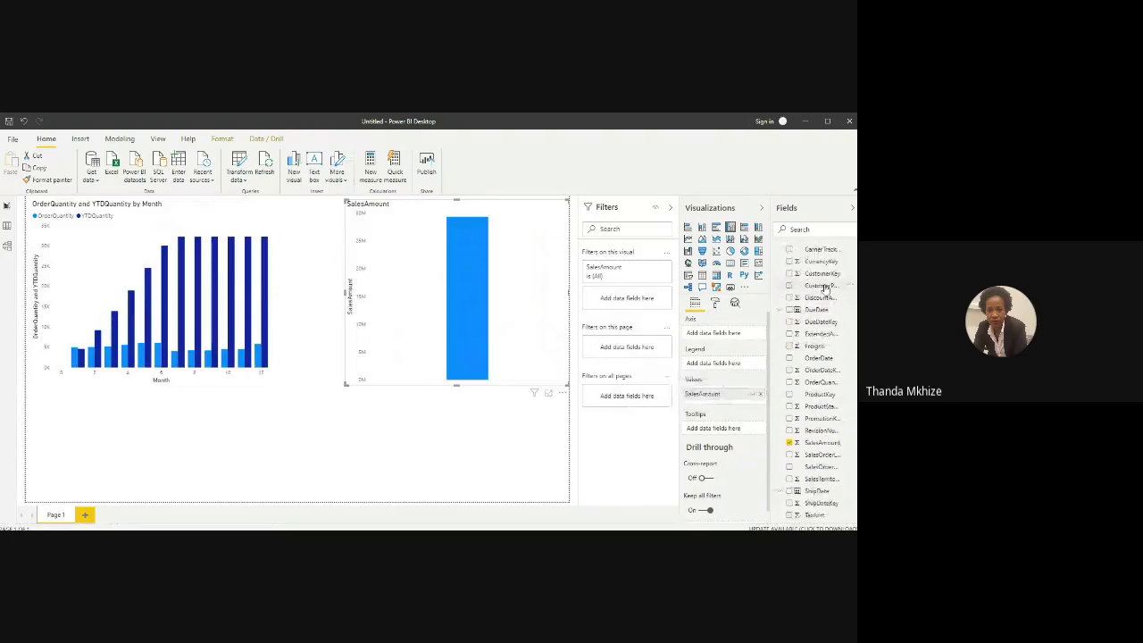
pyautogui.scroll(3, 808, 303)
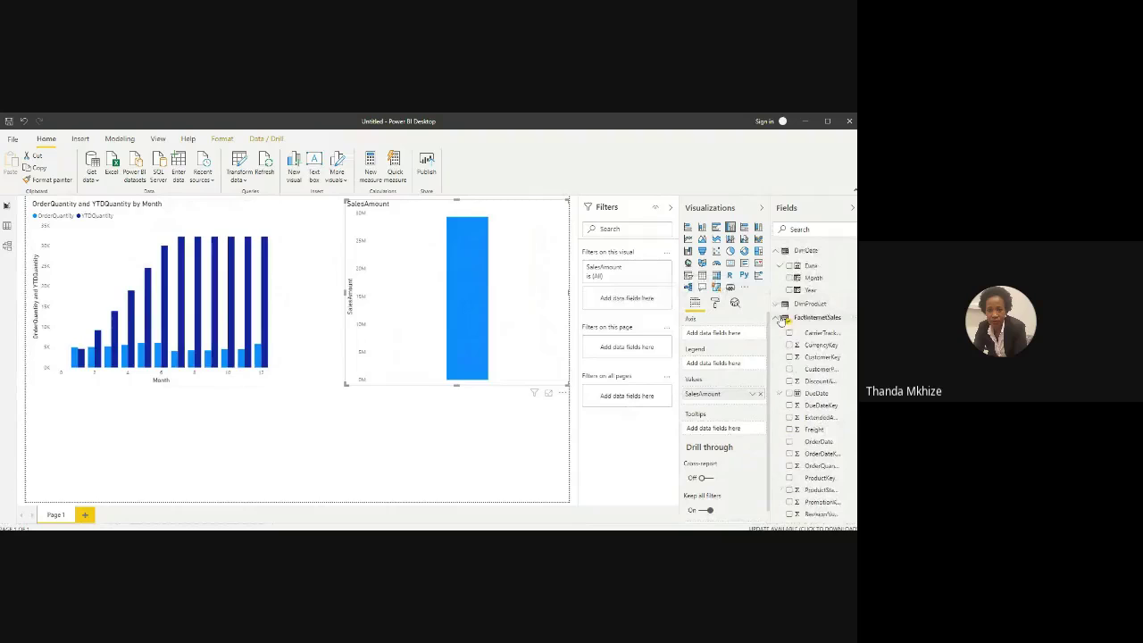
pyautogui.click(782, 319)
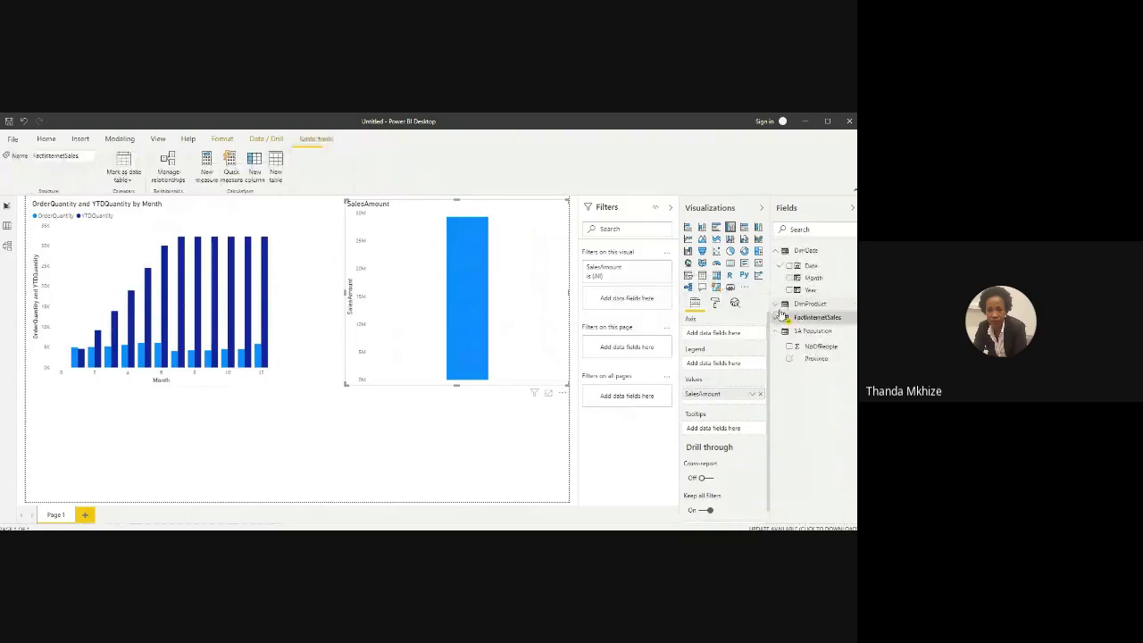
pyautogui.click(781, 305)
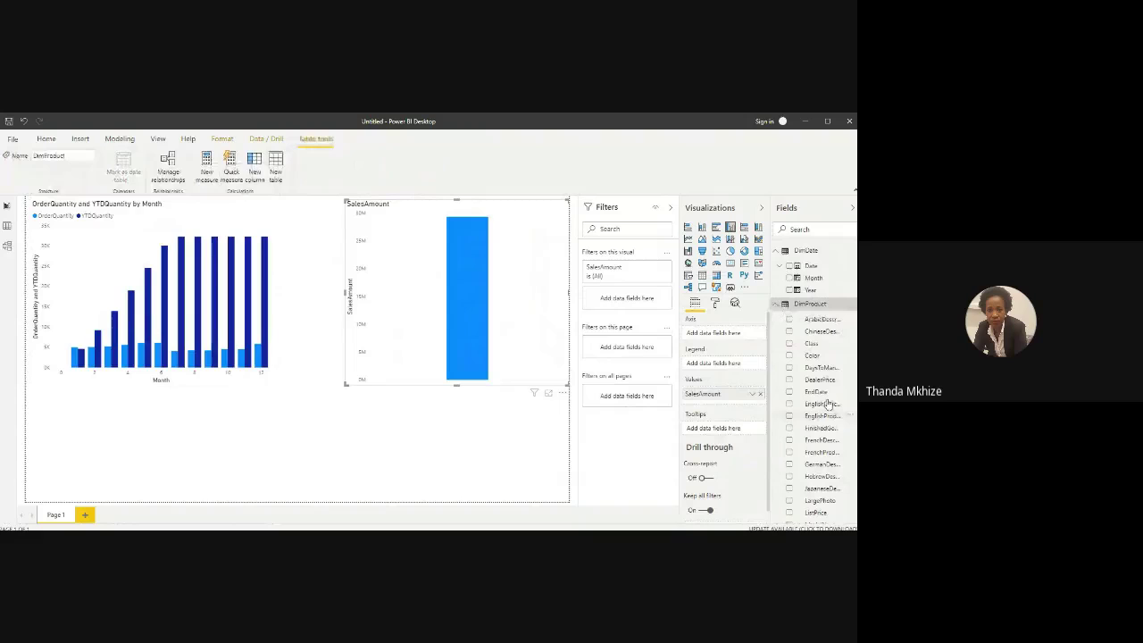
pyautogui.scroll(-1, 828, 442)
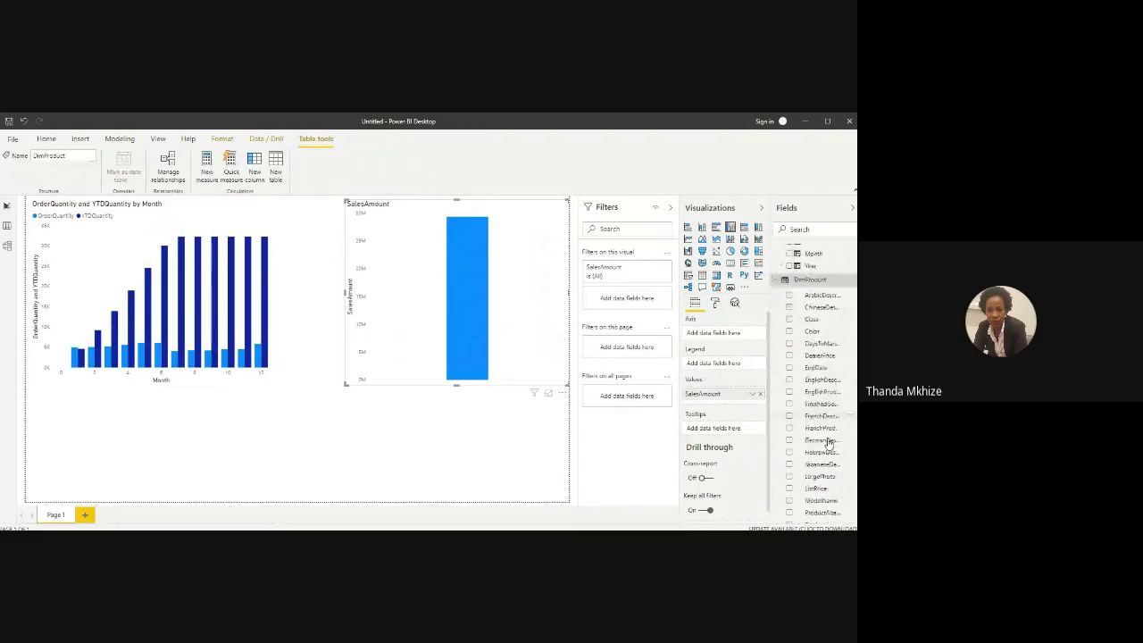
pyautogui.scroll(-1, 829, 441)
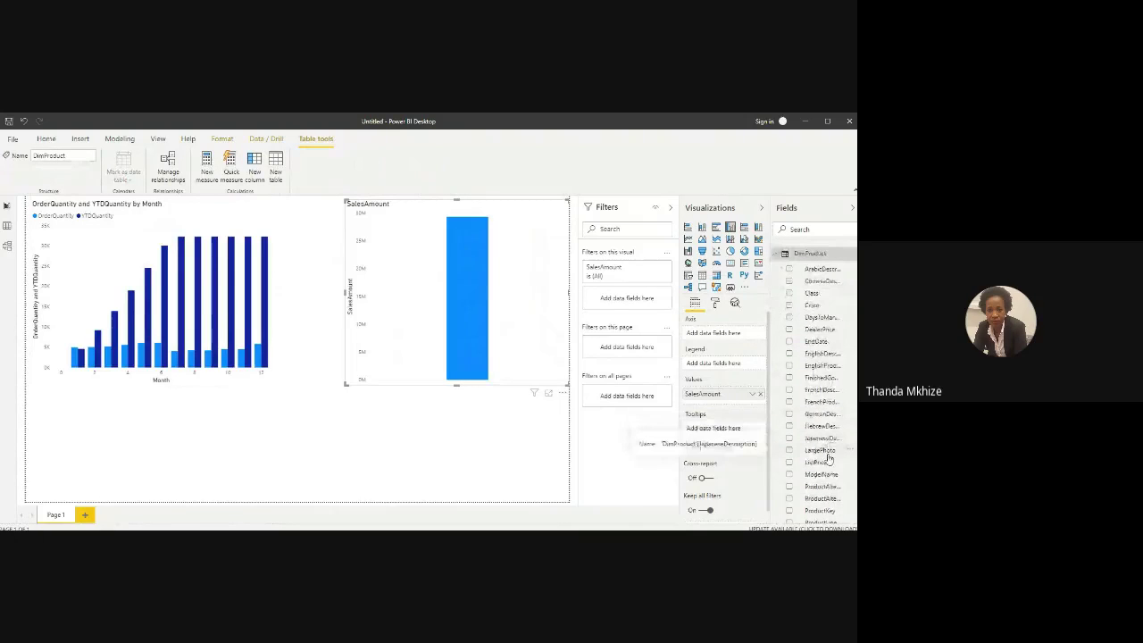
pyautogui.moveTo(829, 474); pyautogui.dragTo(735, 337)
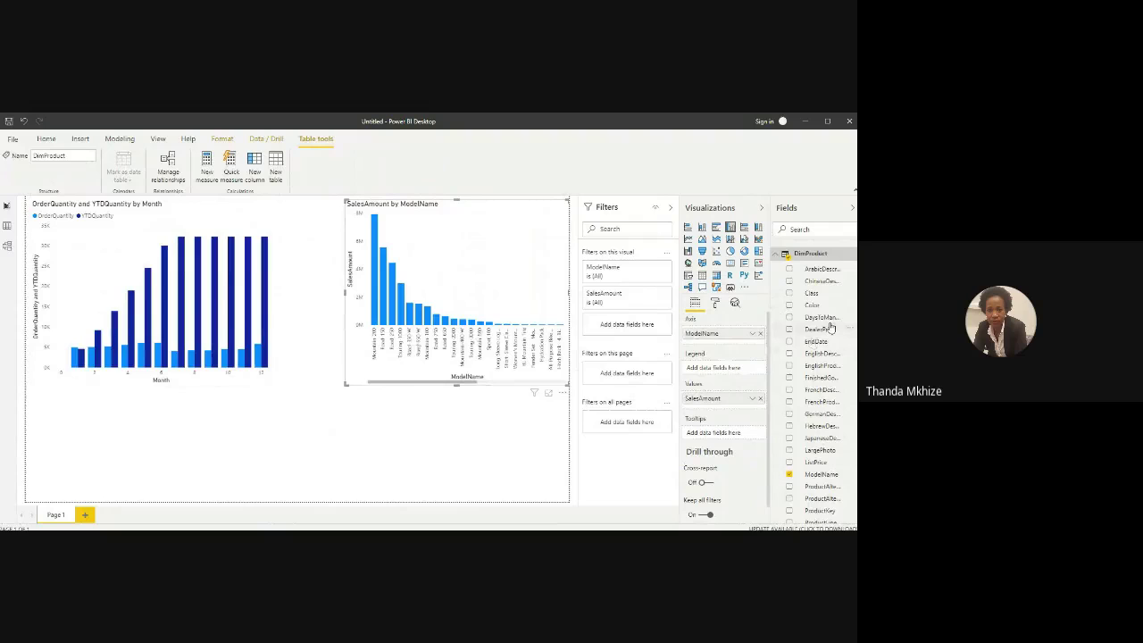
# Step: Add DimDate's Year as a page-level filter with basic filtering and select 2006
pyautogui.scroll(2, 812, 303)
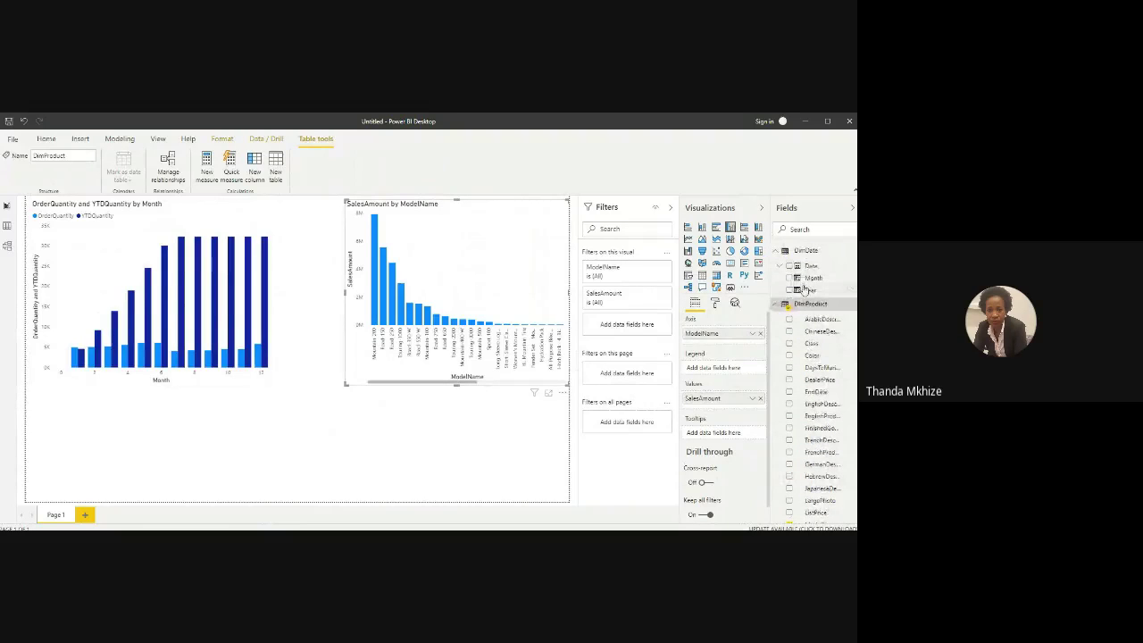
pyautogui.moveTo(807, 290); pyautogui.dragTo(645, 369)
pyautogui.click(647, 369)
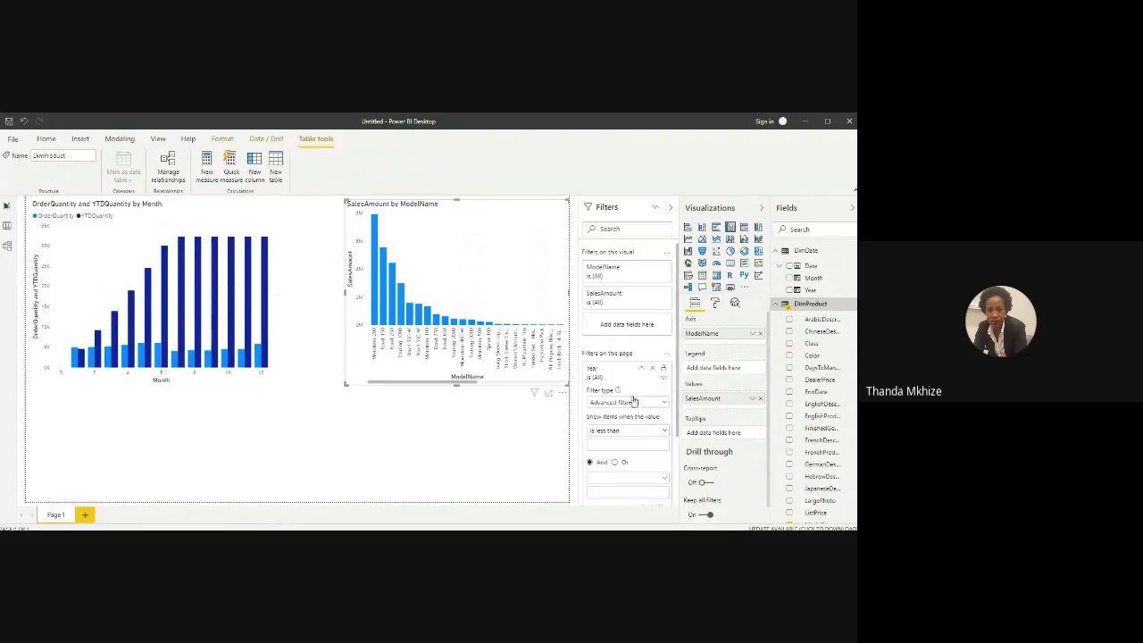
pyautogui.click(667, 404)
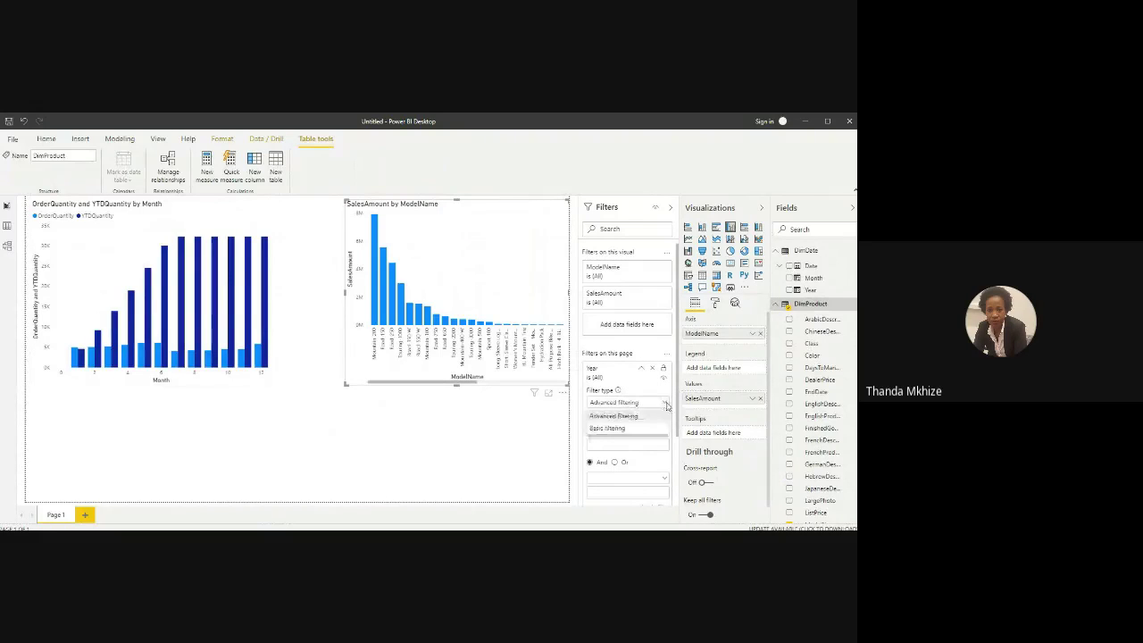
pyautogui.click(624, 428)
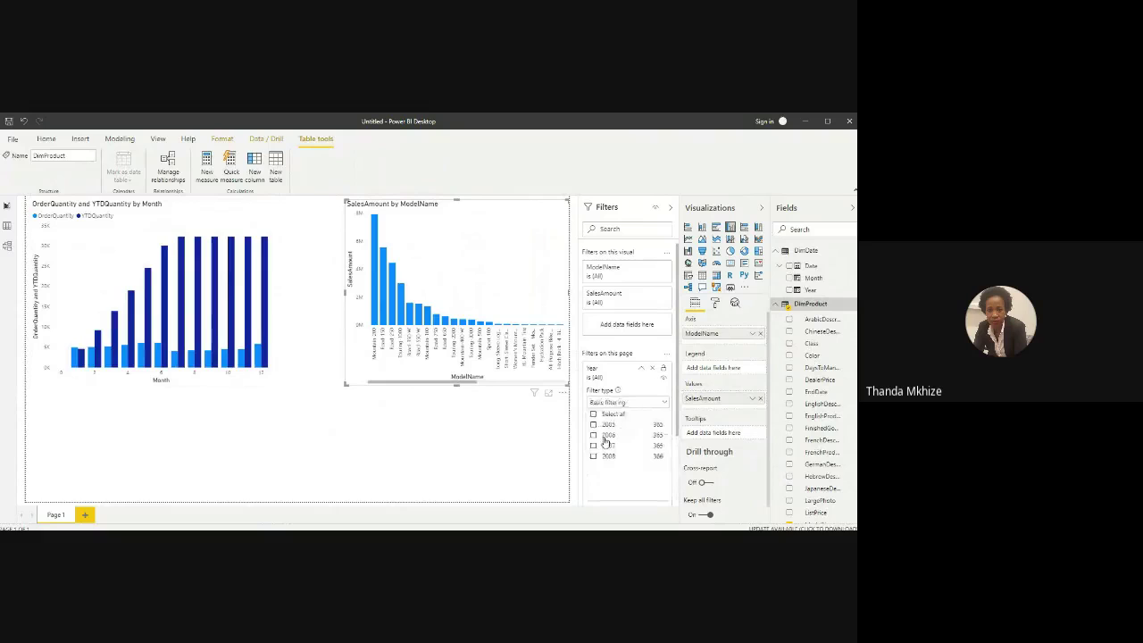
pyautogui.click(608, 436)
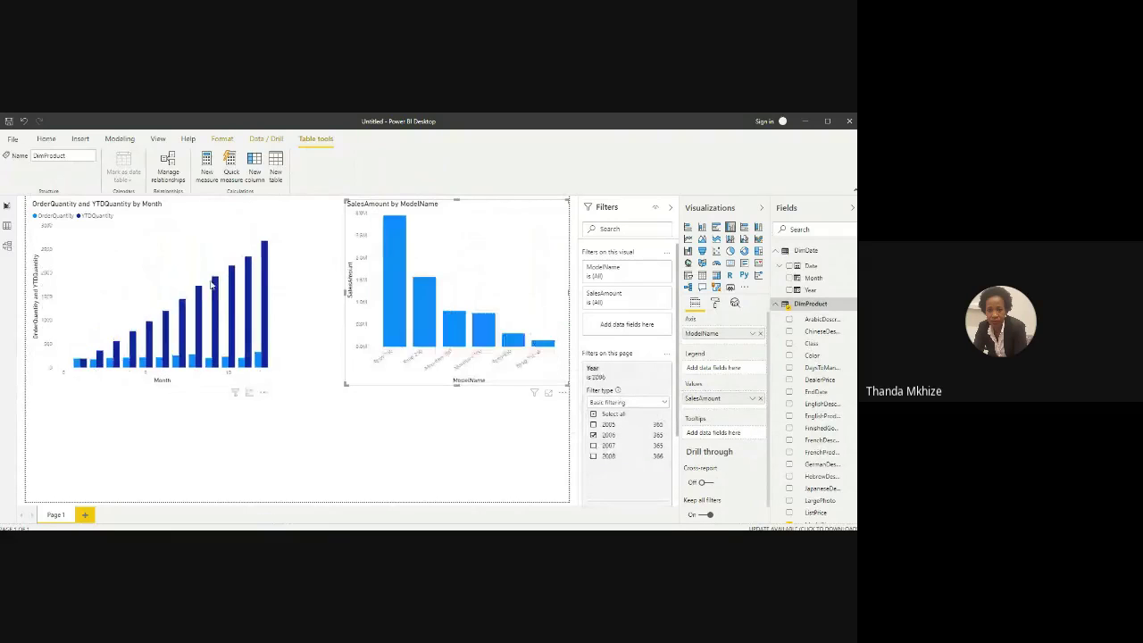
# Step: Change the page's Year filter selection so that only 2007 is included
pyautogui.click(594, 425)
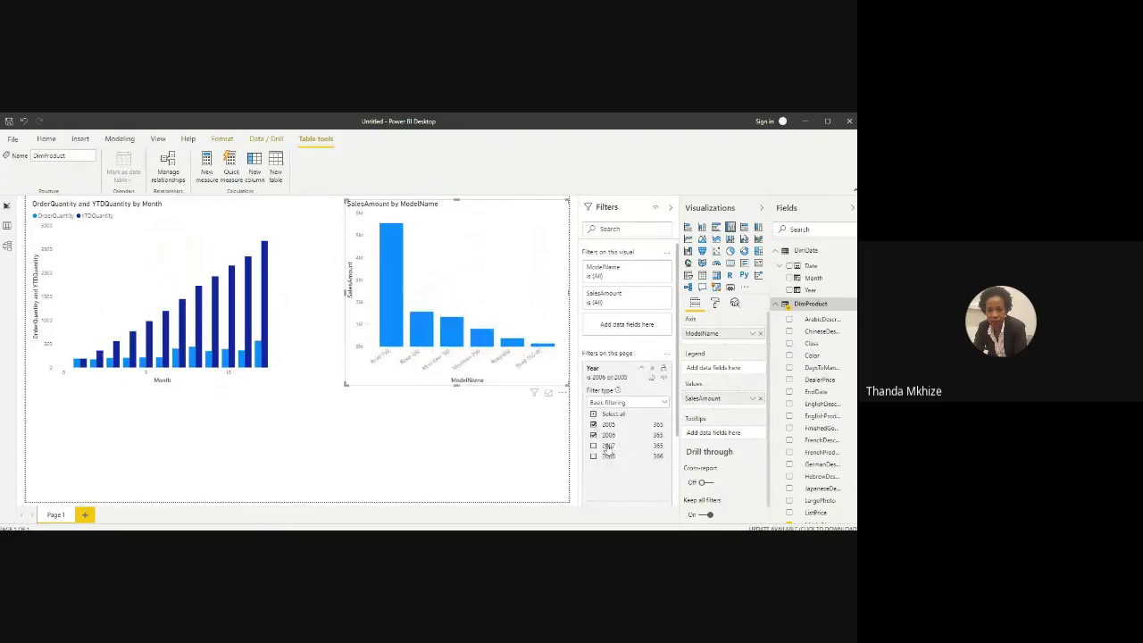
pyautogui.click(594, 425)
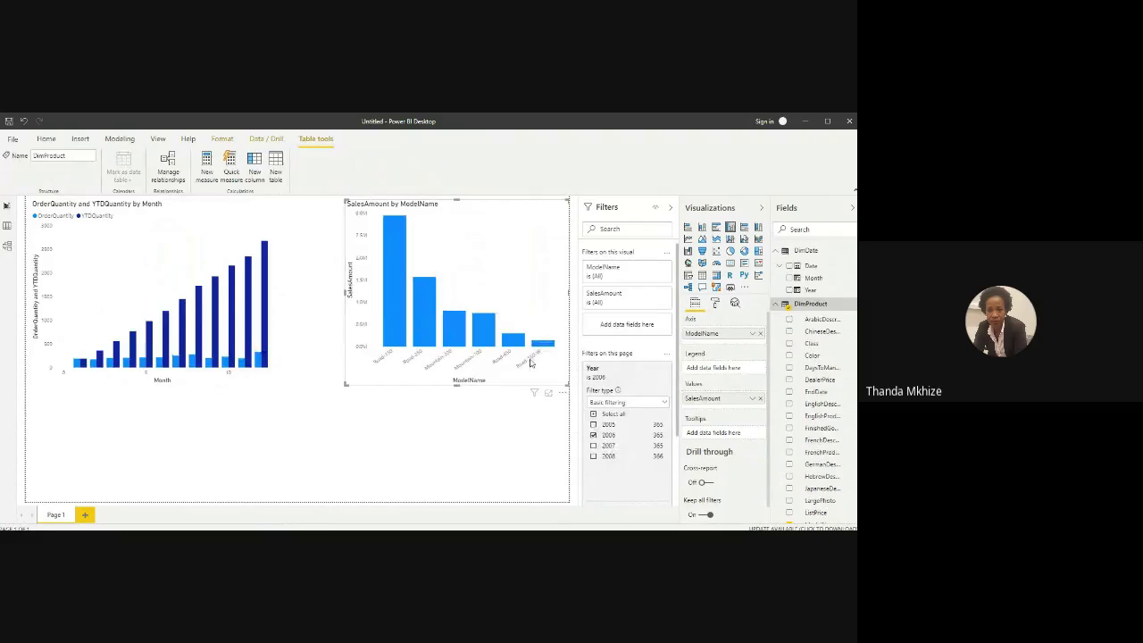
pyautogui.click(594, 445)
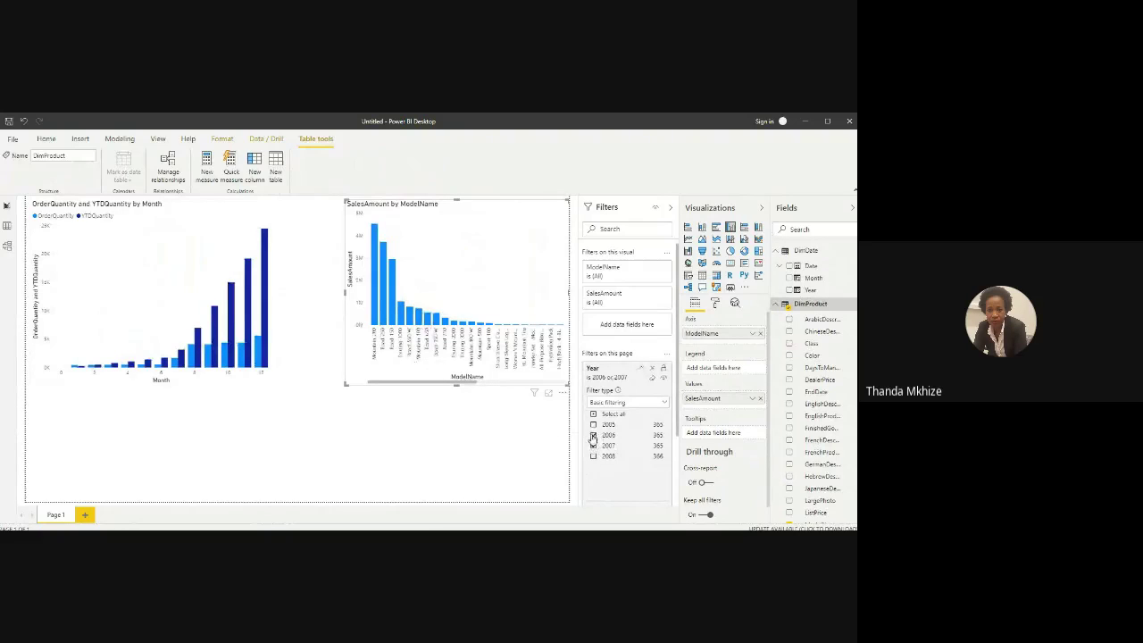
pyautogui.click(593, 435)
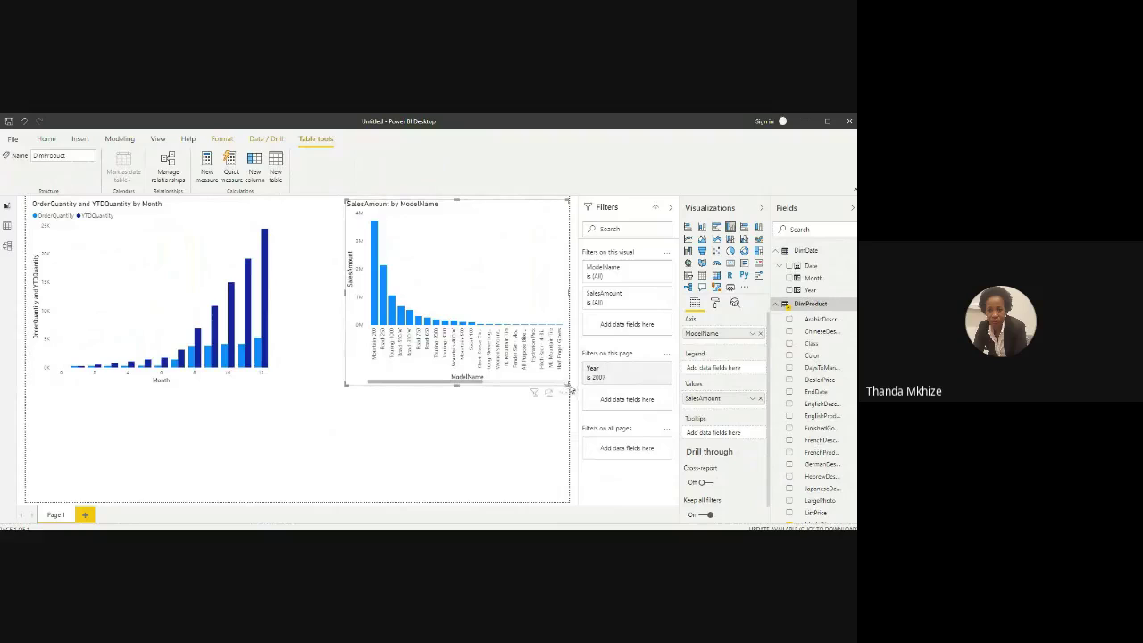
# Step: Shrink both column charts slightly and move them down the page to free space above them
pyautogui.moveTo(566, 384); pyautogui.dragTo(563, 349)
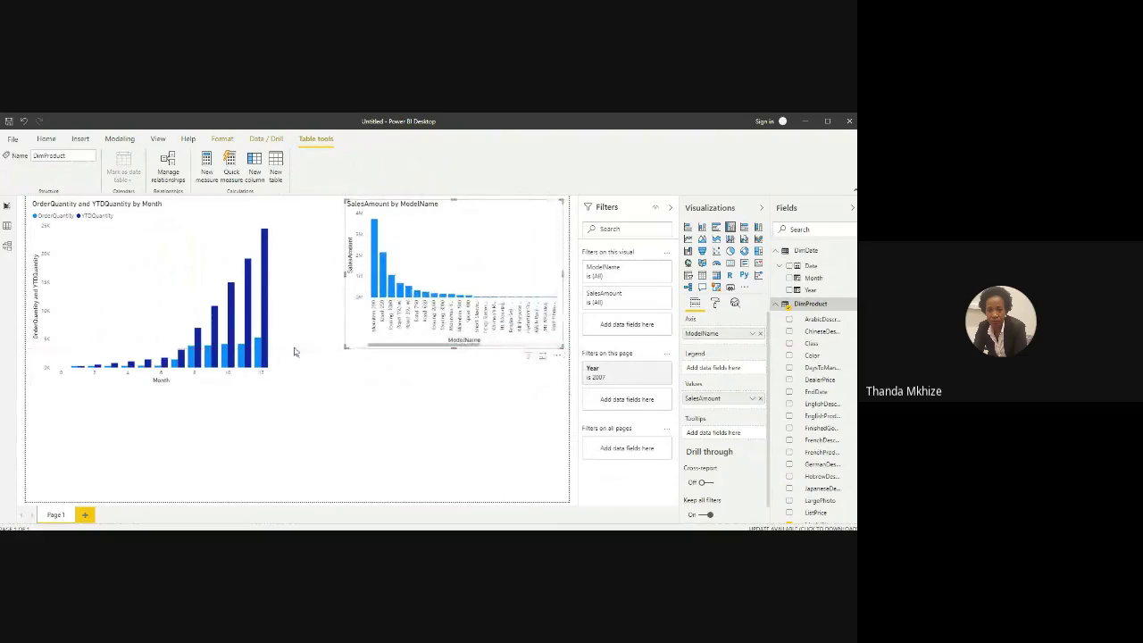
pyautogui.click(277, 373)
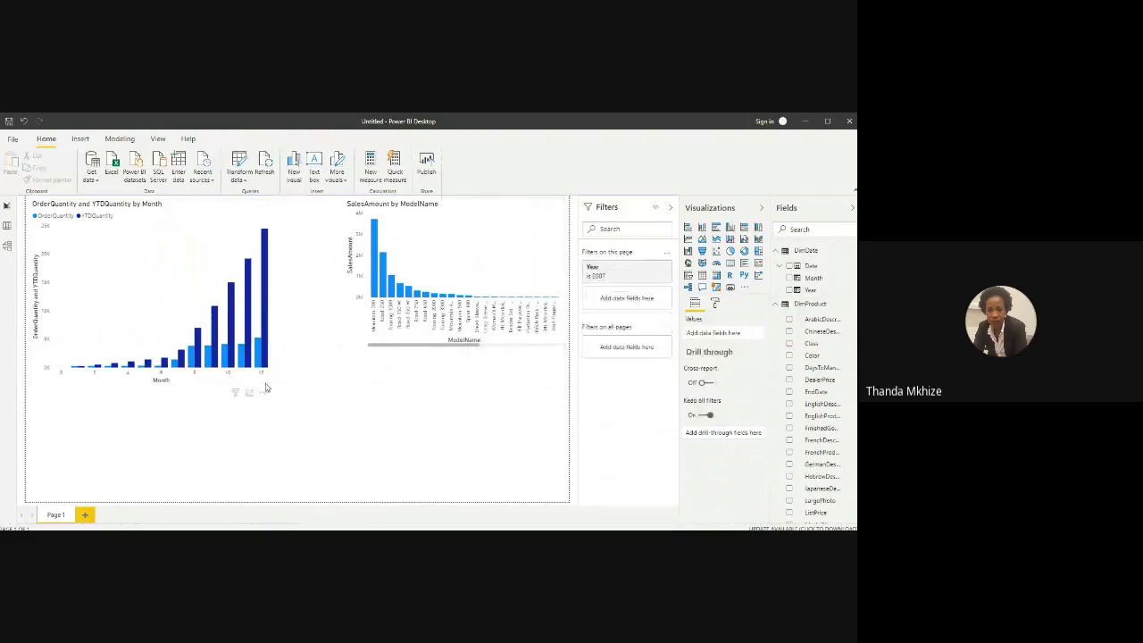
pyautogui.moveTo(266, 387); pyautogui.dragTo(252, 366)
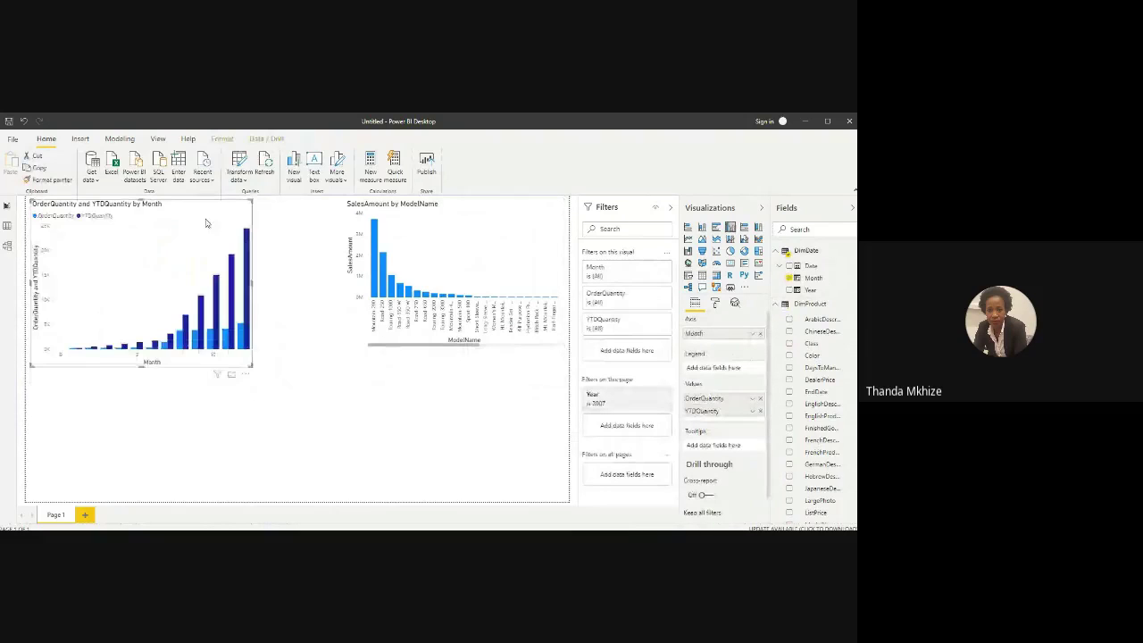
pyautogui.moveTo(205, 224); pyautogui.dragTo(207, 289)
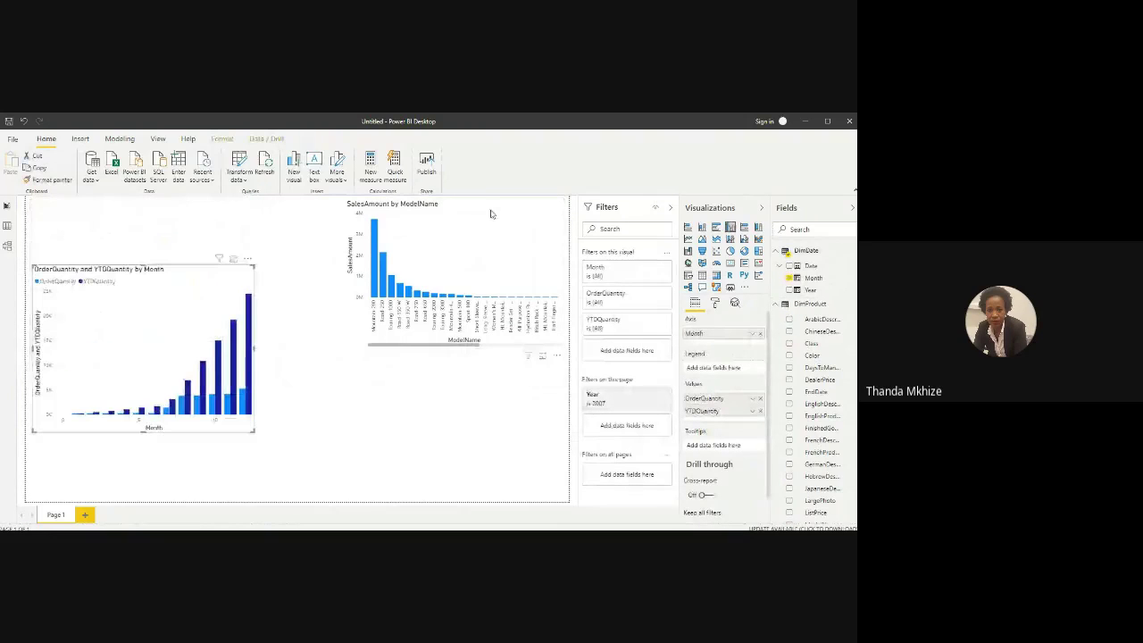
pyautogui.moveTo(490, 214); pyautogui.dragTo(472, 298)
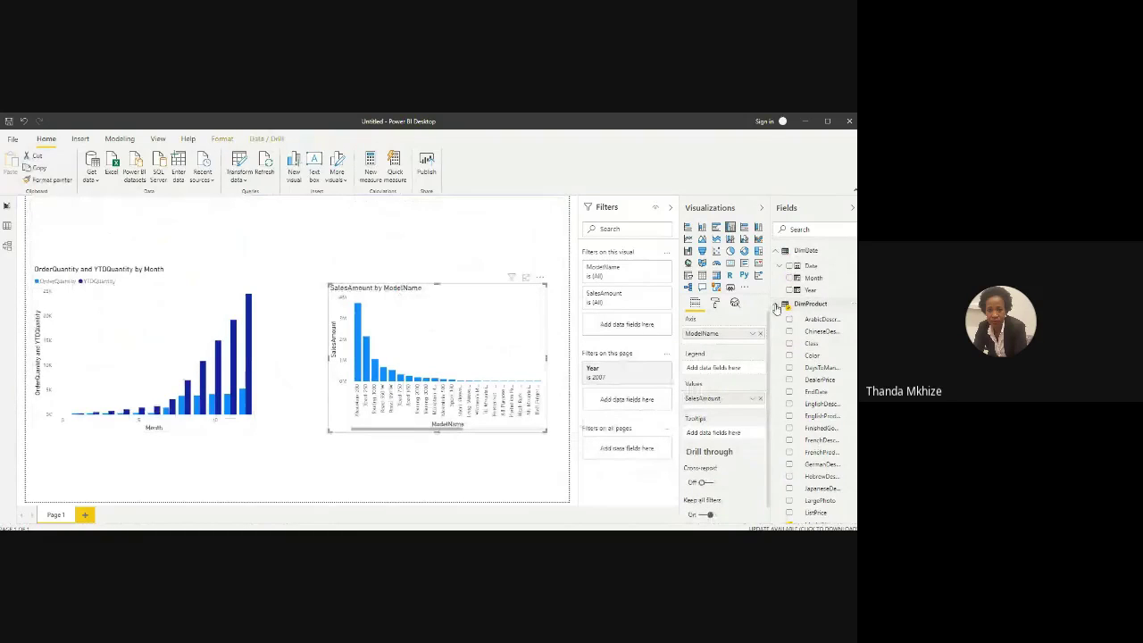
# Step: Create a card visual of FactInternetSales' SalesAmount and shrink it to fit above the OrderQuantity and YTDQuantity chart
pyautogui.click(777, 307)
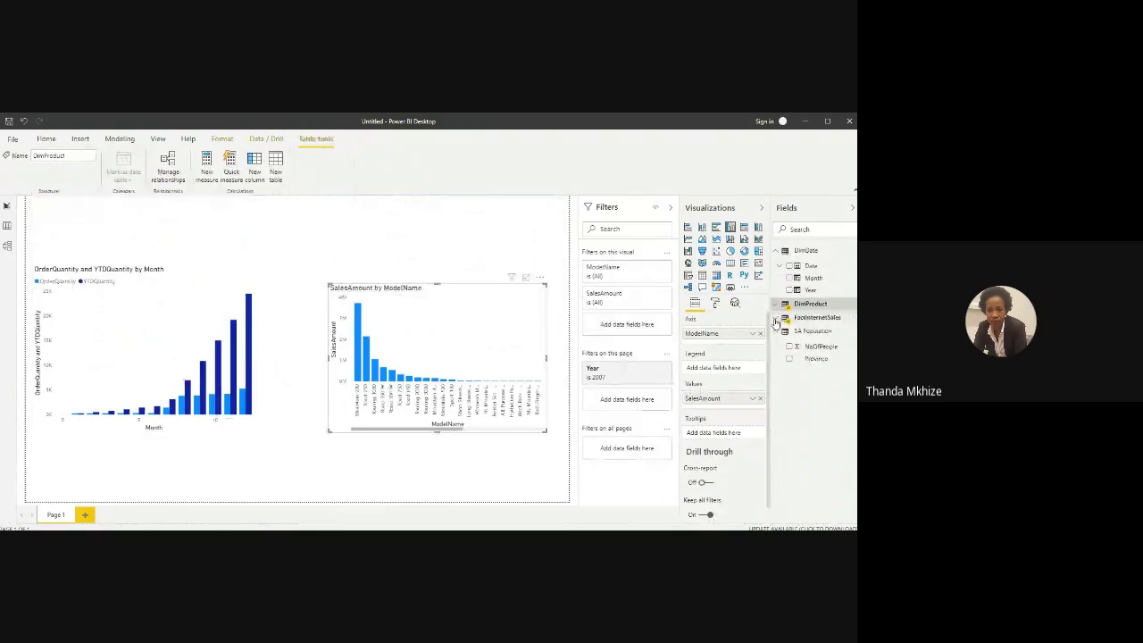
pyautogui.click(777, 319)
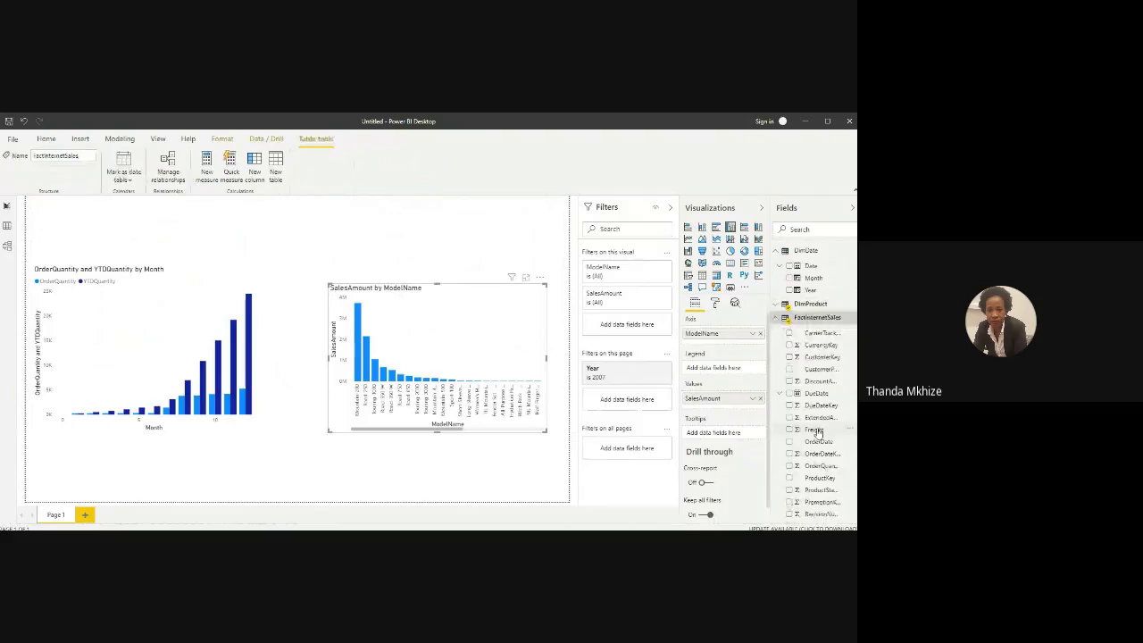
pyautogui.scroll(-1, 817, 433)
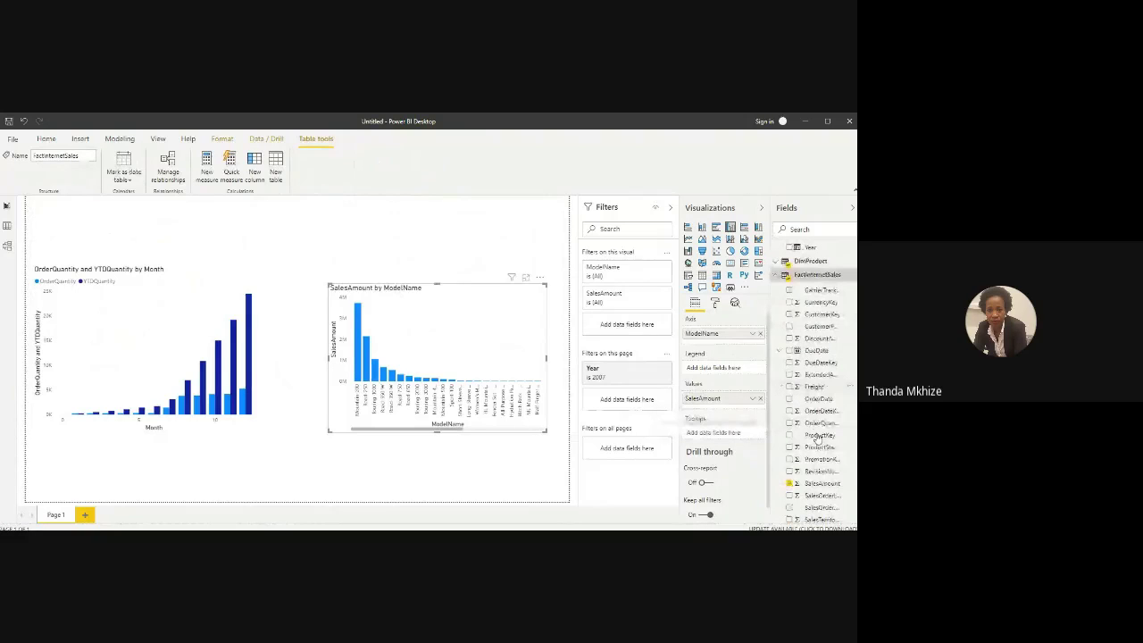
pyautogui.scroll(-1, 819, 439)
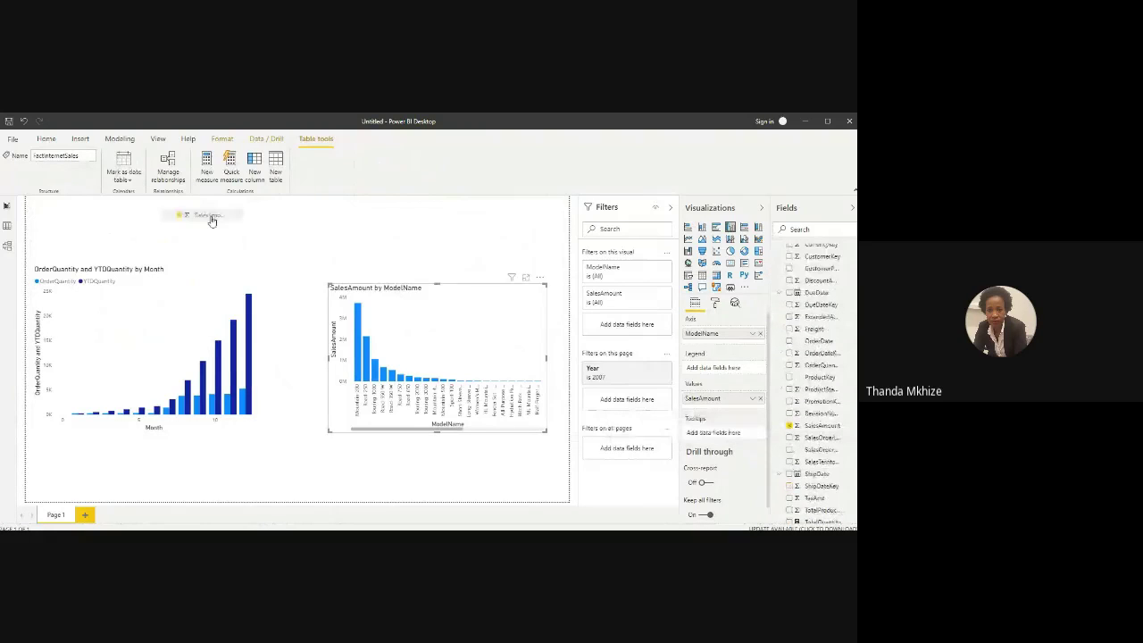
pyautogui.click(211, 227)
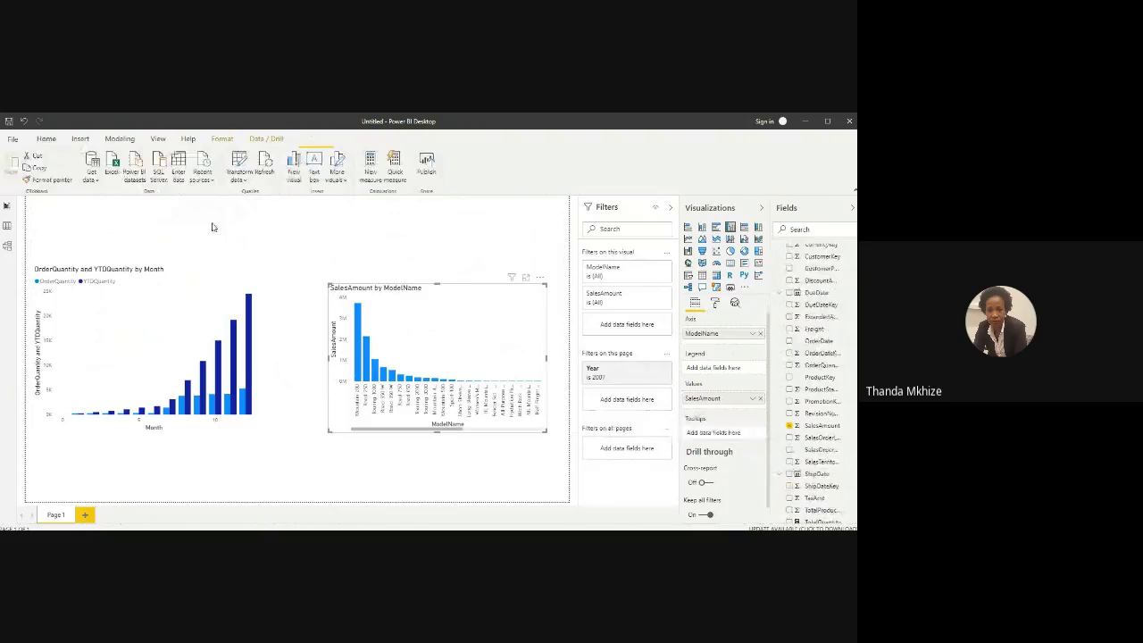
pyautogui.click(729, 264)
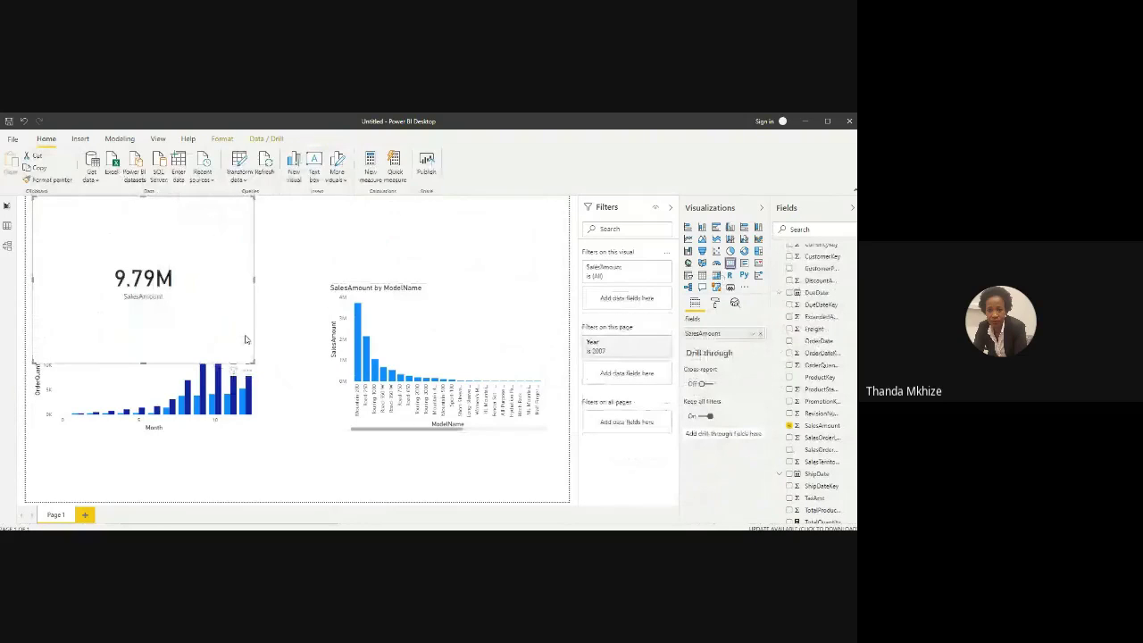
pyautogui.moveTo(246, 339); pyautogui.dragTo(149, 247)
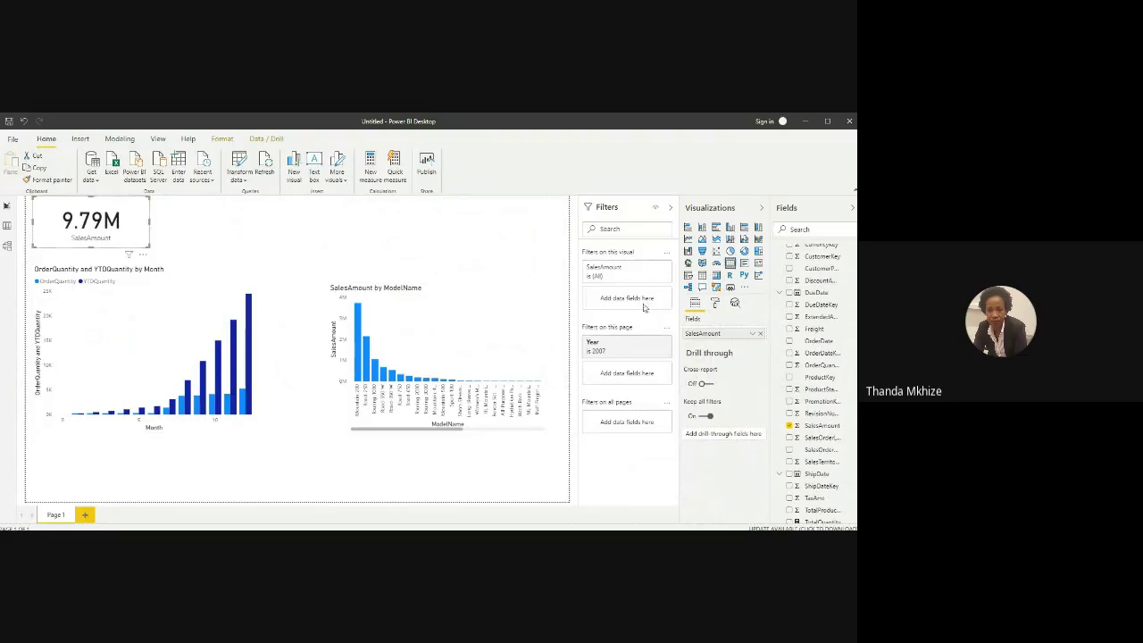
# Step: Try to convert the SalesAmount card into a KPI visual
pyautogui.click(759, 264)
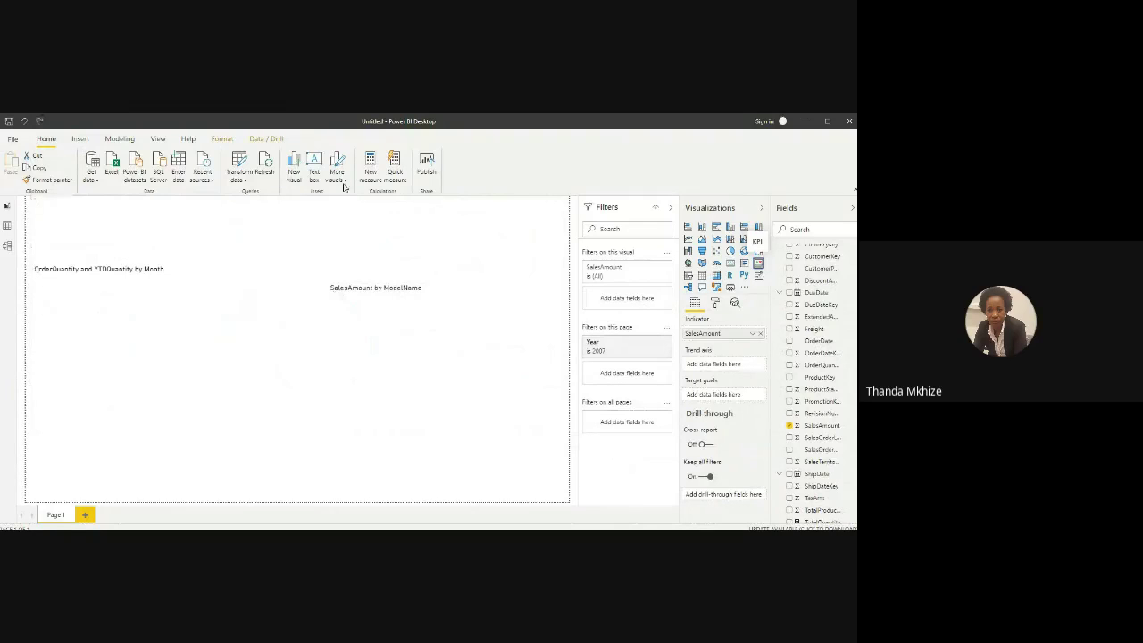
pyautogui.click(312, 231)
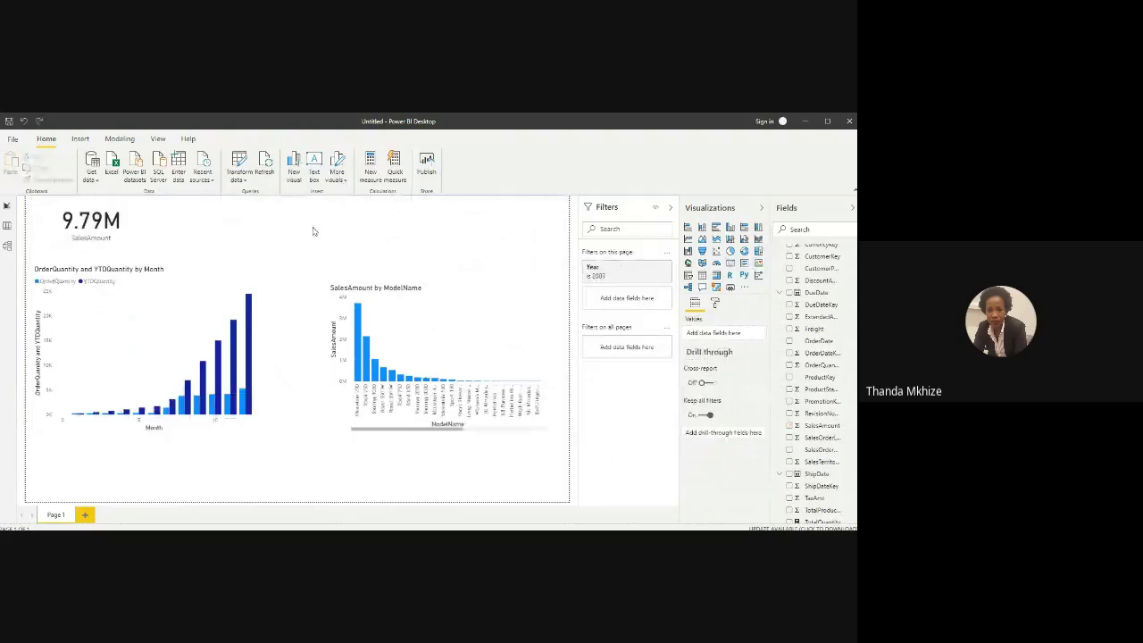